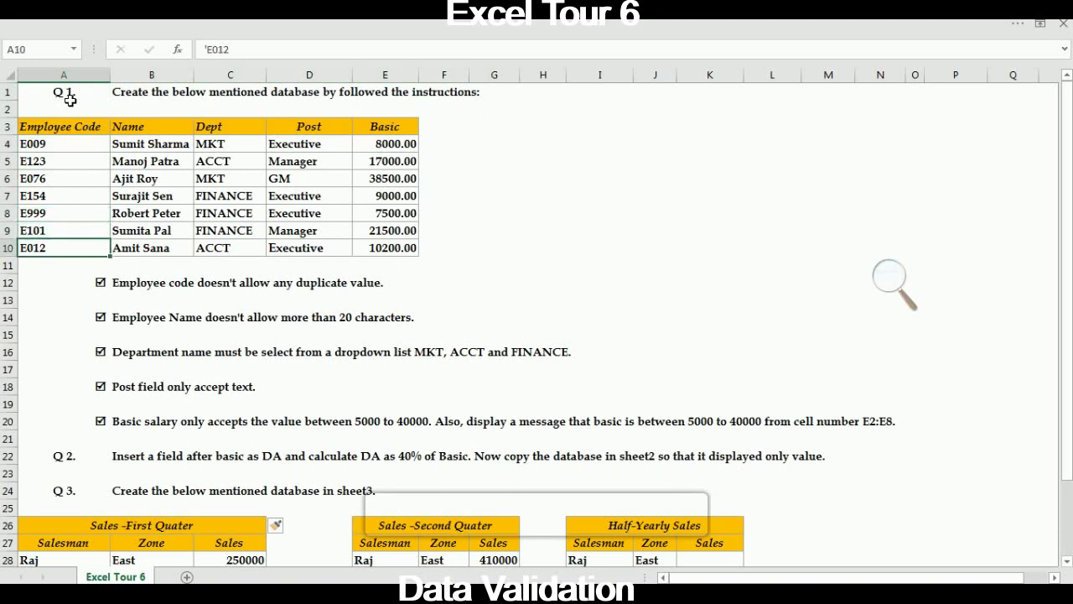
Review the employee table and the data validation instructions in the Q 1 exercise.
{"action": "key", "text": "Down"}
{"action": "key", "text": "Down"}
{"action": "key", "text": "Down"}
{"action": "key", "text": "Down"}
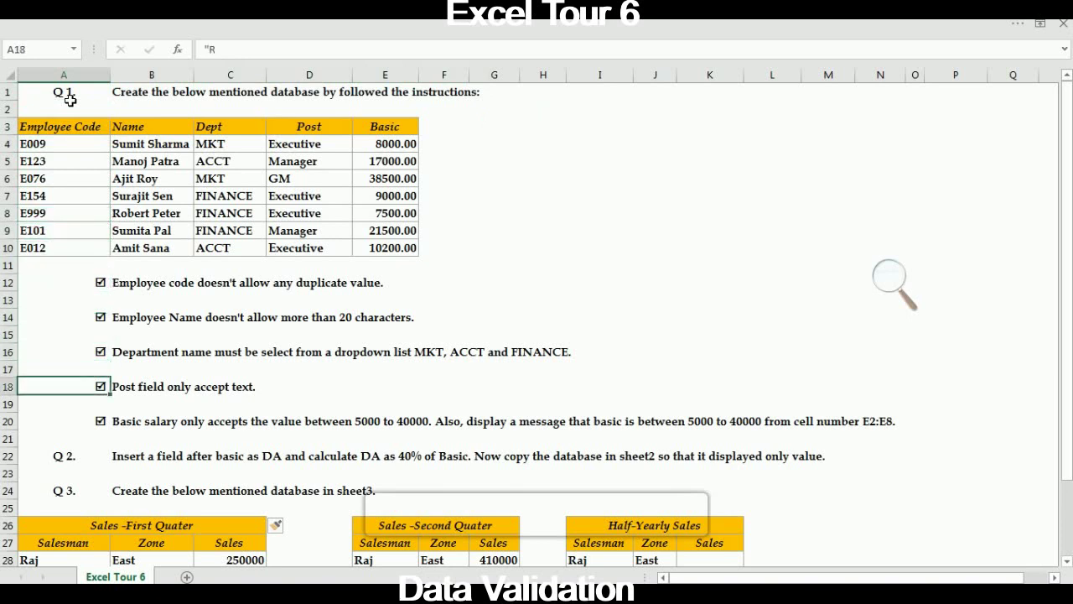
{"action": "key", "text": "Up"}
{"action": "key", "text": "Up"}
{"action": "key", "text": "Up"}
{"action": "key", "text": "Up"}
{"action": "key", "text": "Up"}
{"action": "key", "text": "Up"}
{"action": "key", "text": "Up"}
{"action": "key", "text": "Up"}
{"action": "key", "text": "Up"}
{"action": "key", "text": "Up"}
{"action": "key", "text": "Up"}
{"action": "key", "text": "Up"}
{"action": "key", "text": "Up"}
{"action": "key", "text": "Up"}
{"action": "key", "text": "Up"}
{"action": "key", "text": "Up"}
{"action": "key", "text": "Up"}
{"action": "key", "text": "Up"}
{"action": "key", "text": "Up"}
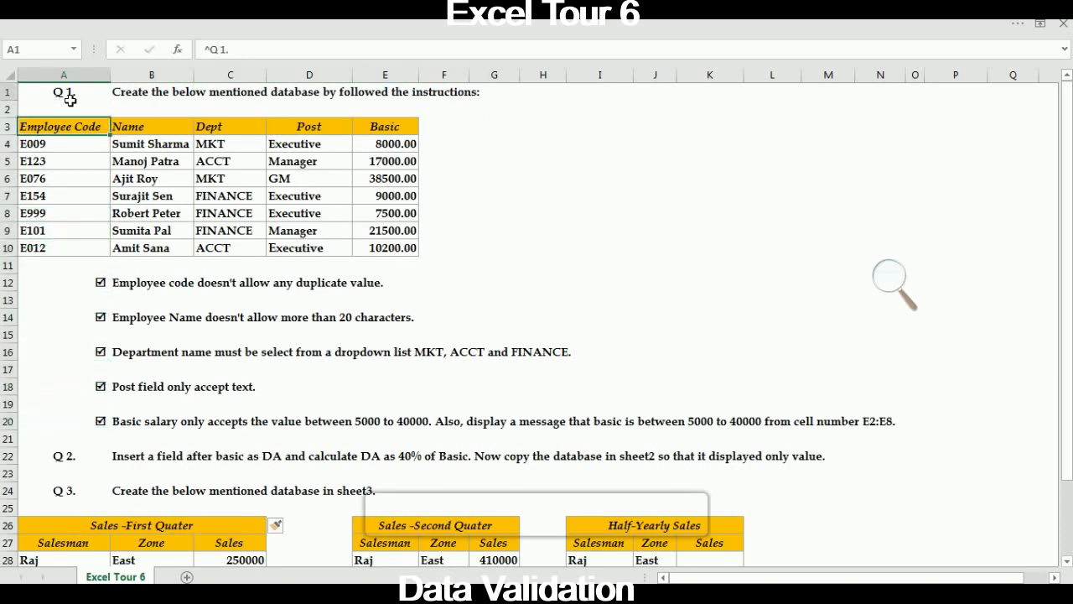
{"action": "key", "text": "Down"}
{"action": "key", "text": "Down"}
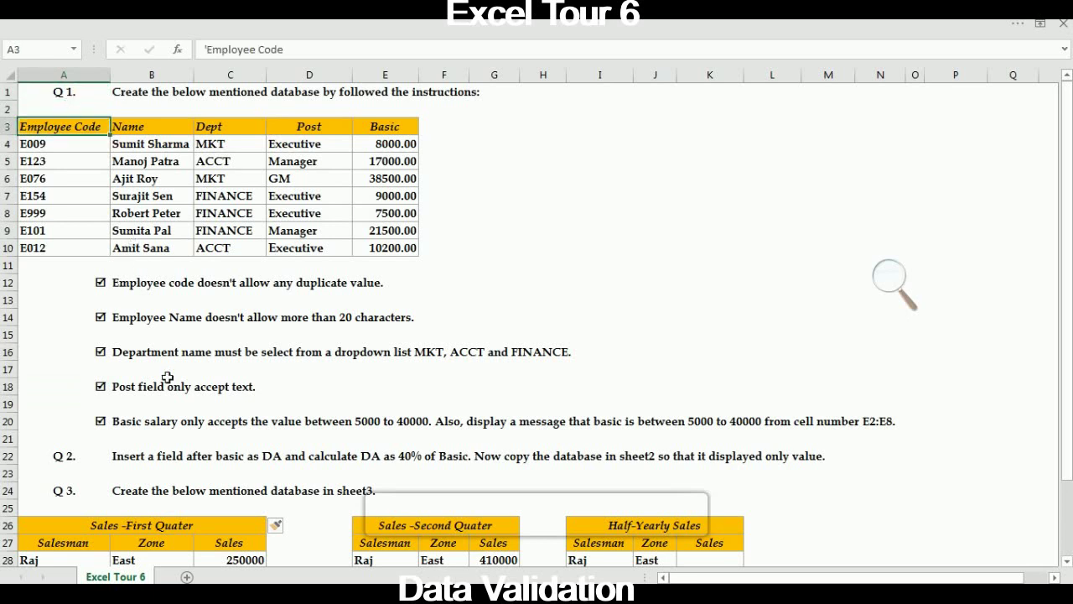
Add a new worksheet, and copy the employee table A3:E10 from the Excel Tour 6 sheet.
{"action": "left_click", "coordinate": [188, 578]}
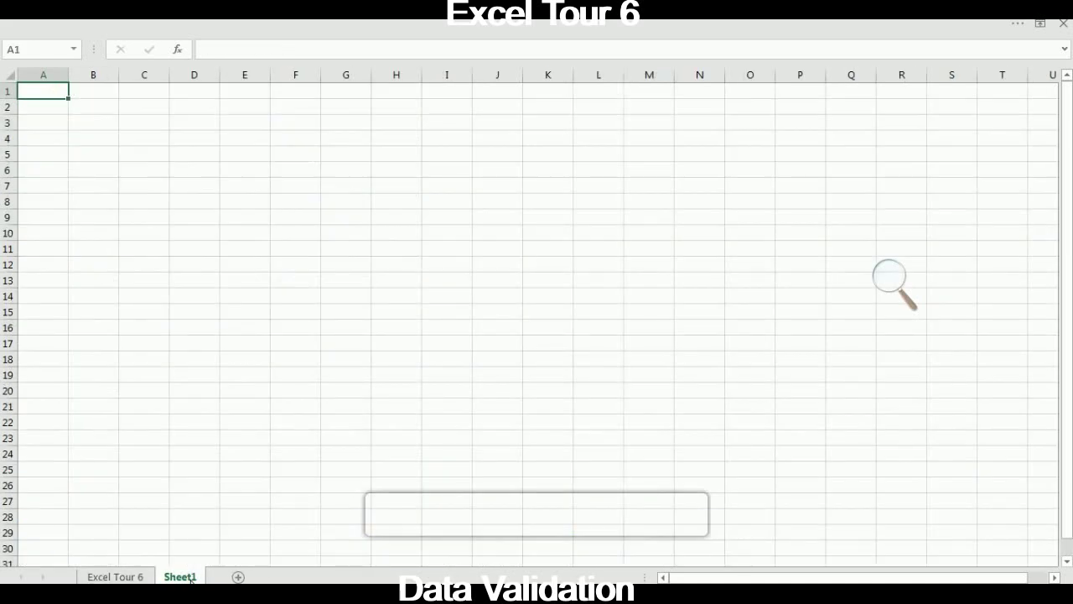
{"action": "left_click", "coordinate": [117, 577]}
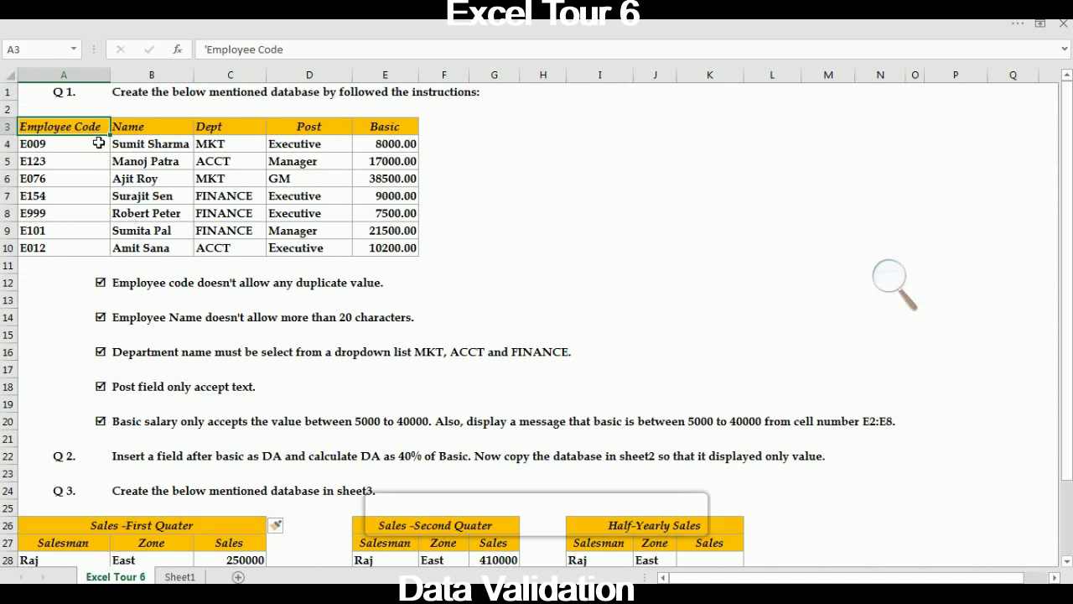
{"action": "key", "text": "shift+Right"}
{"action": "key", "text": "shift+Right"}
{"action": "key", "text": "shift+Right"}
{"action": "key", "text": "shift+Right"}
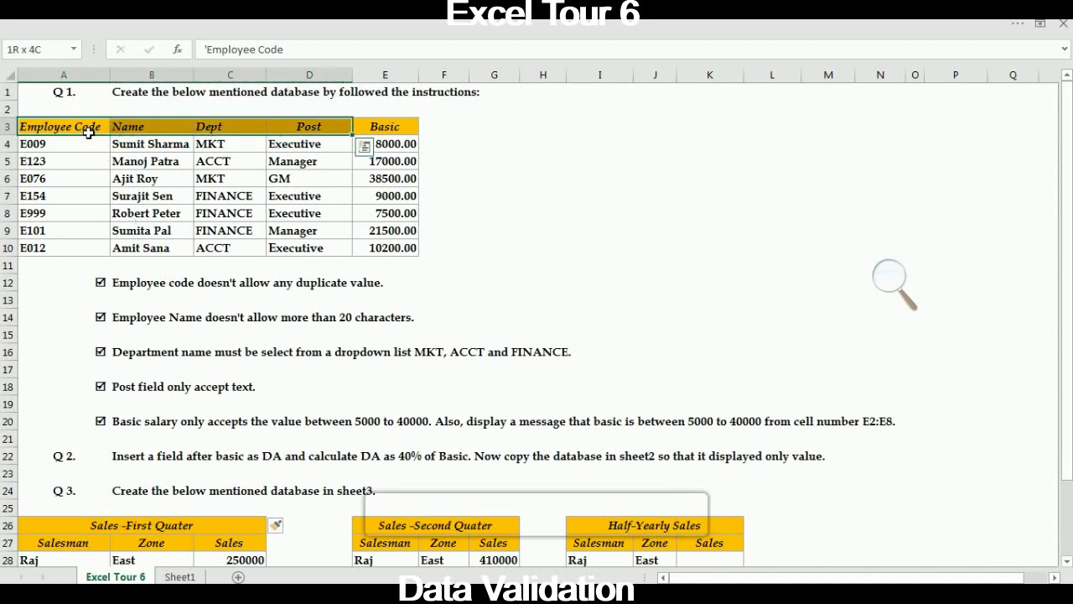
{"action": "key", "text": "shift+Down"}
{"action": "key", "text": "shift+Down"}
{"action": "key", "text": "shift+Down"}
{"action": "key", "text": "shift+Down"}
{"action": "key", "text": "shift+Down"}
{"action": "key", "text": "shift+Down"}
{"action": "key", "text": "shift+Down"}
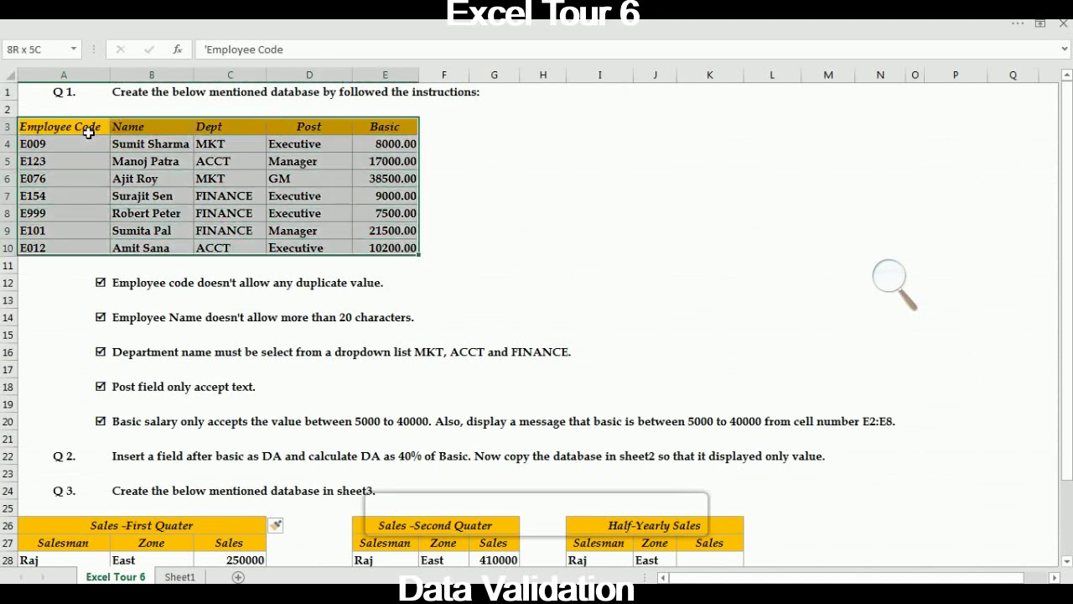
{"action": "key", "text": "ctrl+c"}
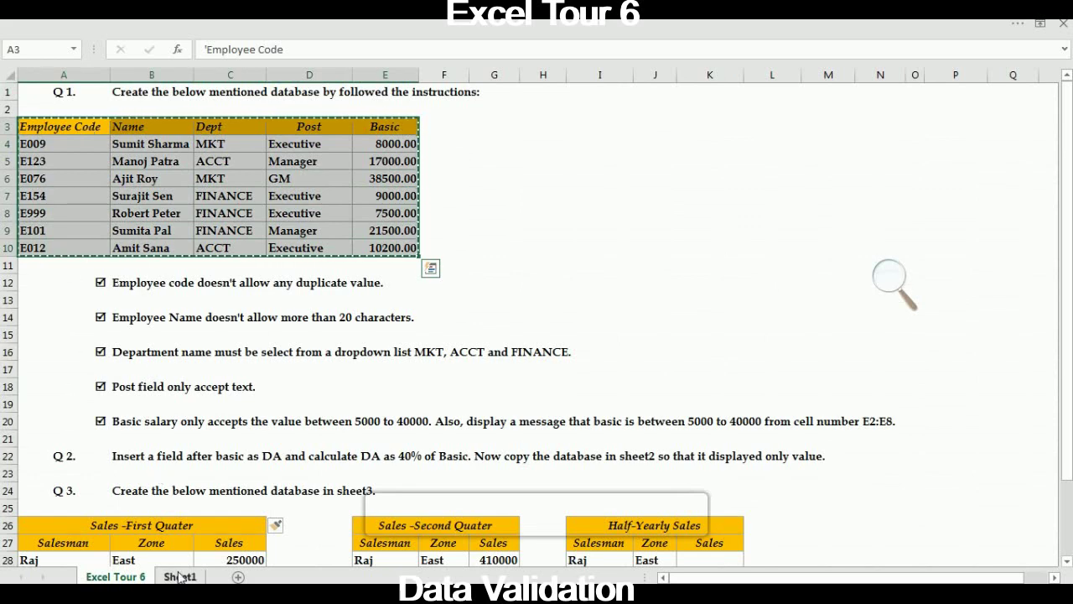
Paste the copied employee table at J5 of Sheet1 and widen columns J through N.
{"action": "left_click", "coordinate": [180, 576]}
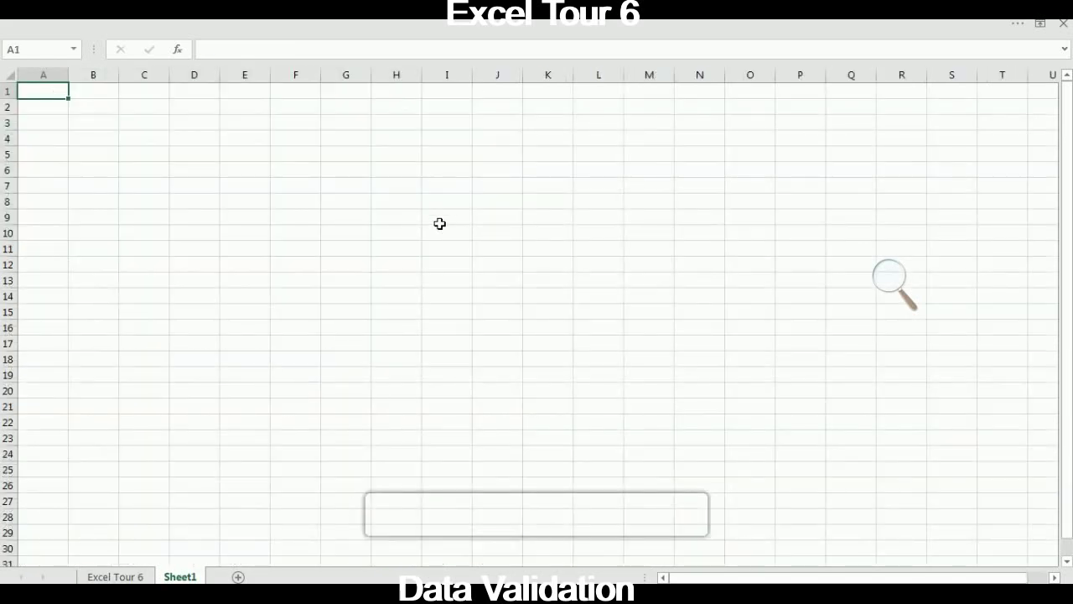
{"action": "left_click", "coordinate": [493, 153]}
{"action": "key", "text": "ctrl+v"}
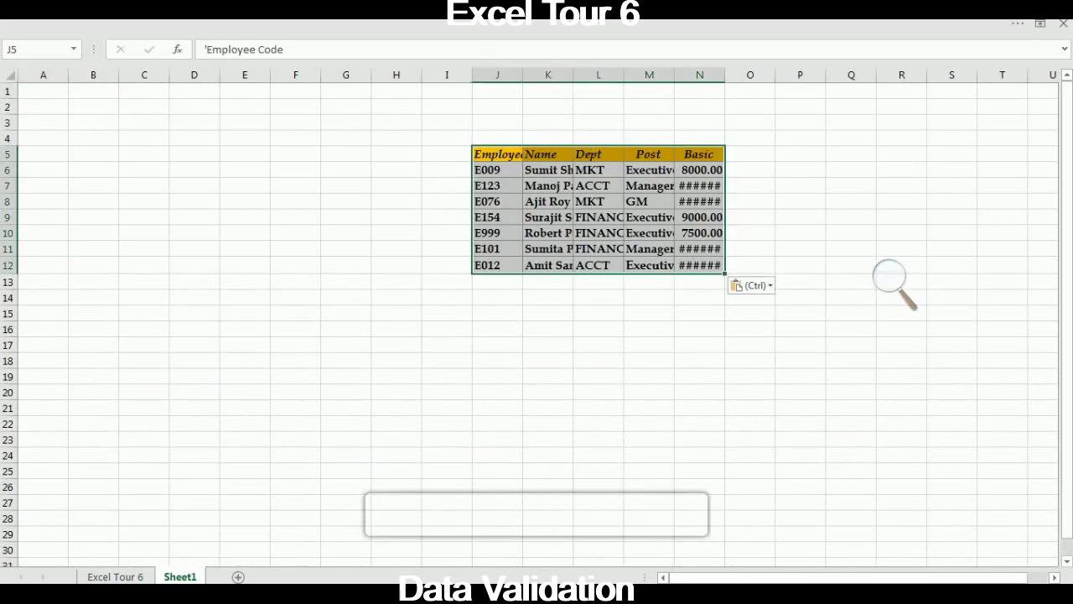
{"action": "left_click_drag", "start_coordinate": [523, 86], "coordinate": [897, 84]}
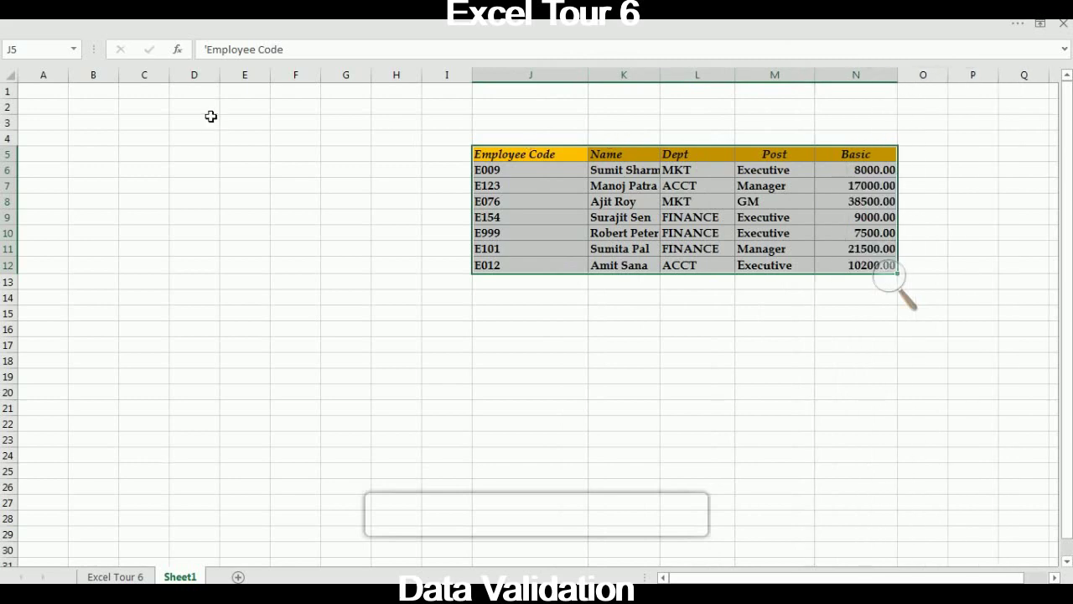
Recreate the employee table from A1 with the headings Employee Code and Name, filling the remaining headings and records as values only.
{"action": "left_click", "coordinate": [55, 98]}
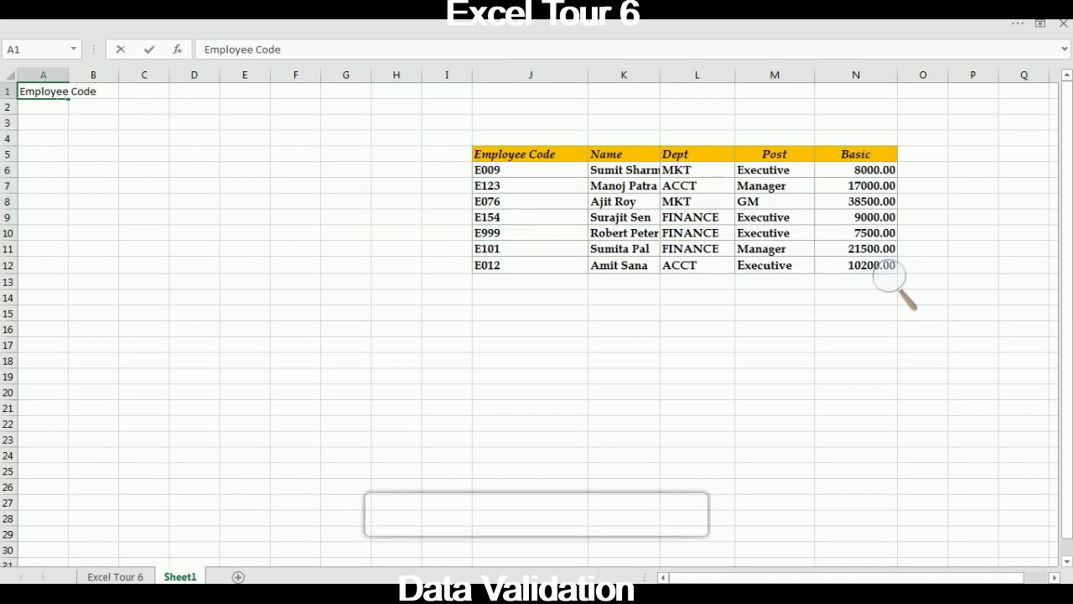
{"action": "key", "text": "Tab"}
{"action": "type", "text": "Nma"}
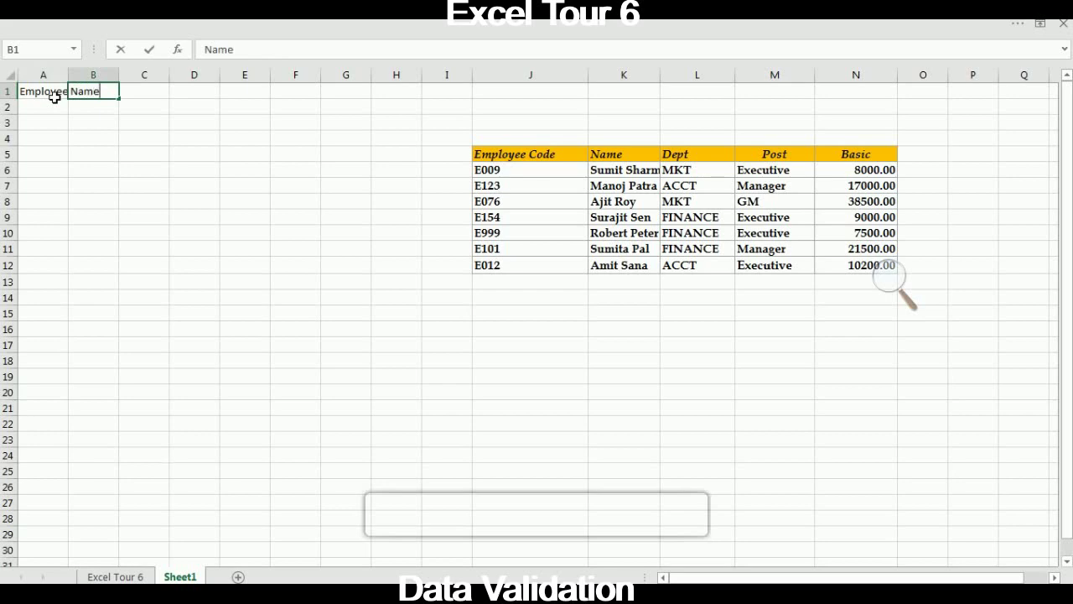
{"action": "key", "text": "Tab"}
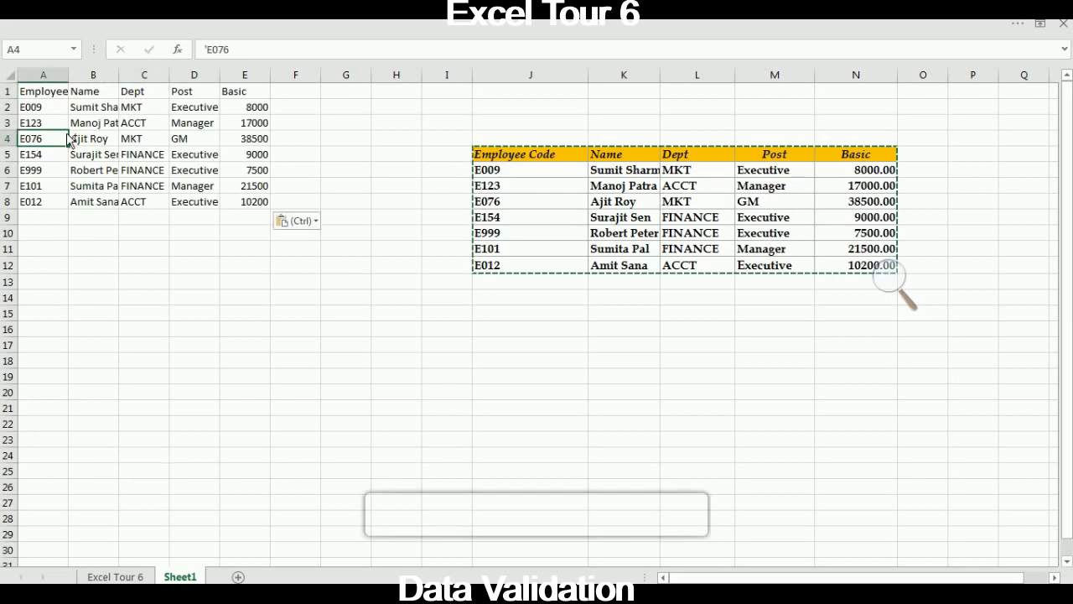
{"action": "key", "text": "ctrl"}
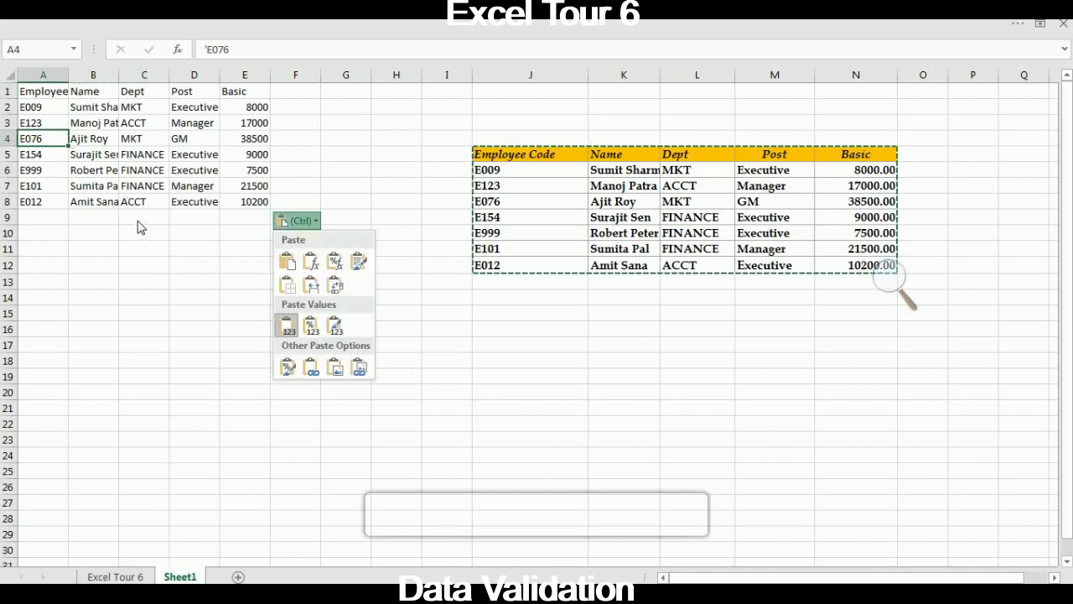
{"action": "key", "text": "Escape"}
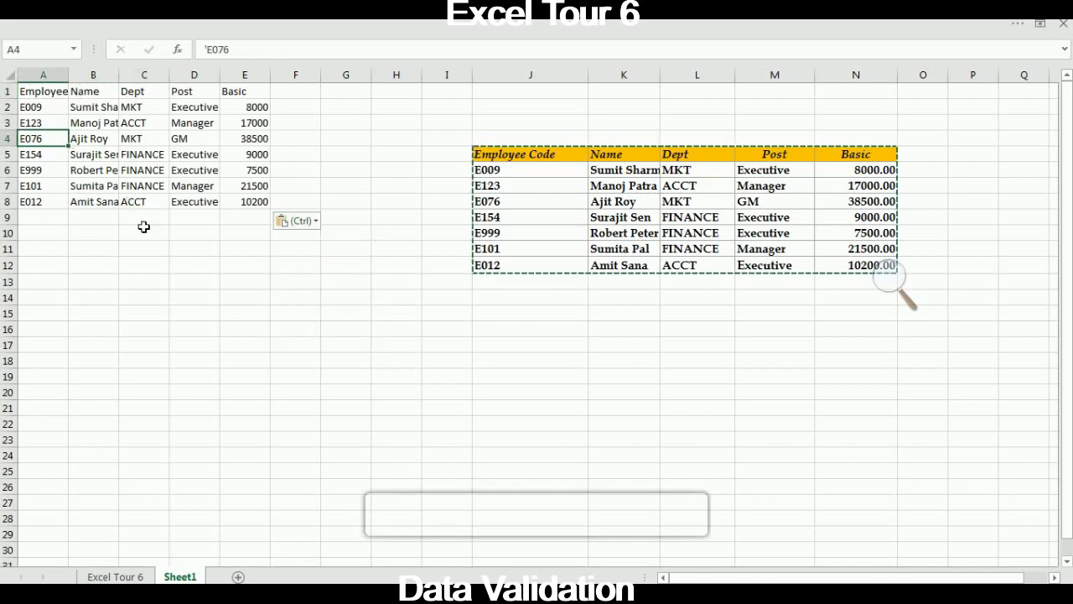
Widen column A to fit its heading and AutoFit the column widths of the table A1:E8.
{"action": "left_click", "coordinate": [59, 95]}
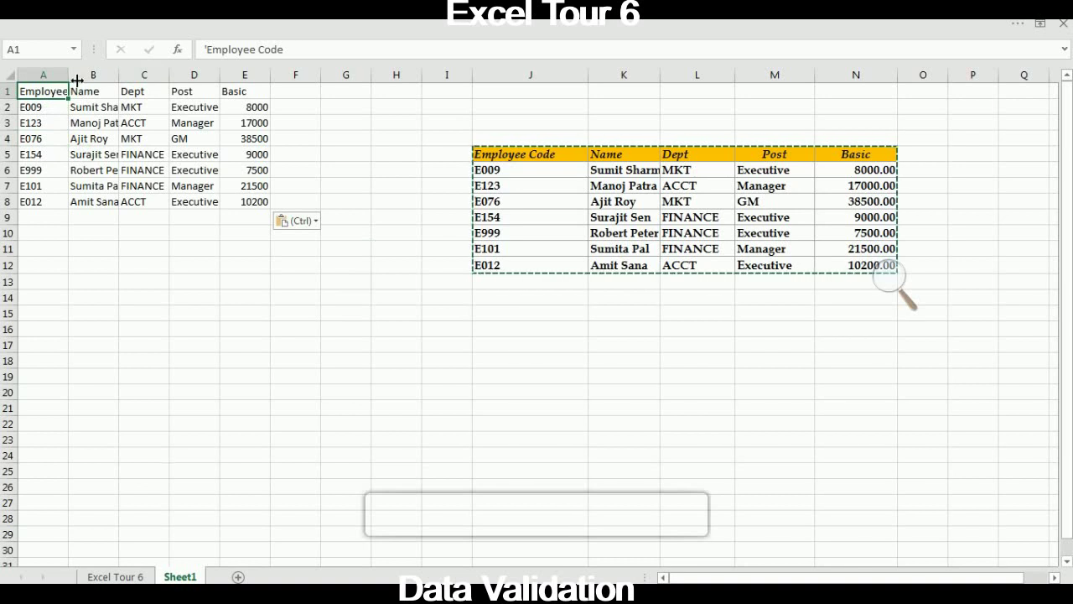
{"action": "left_click_drag", "start_coordinate": [69, 75], "coordinate": [100, 79]}
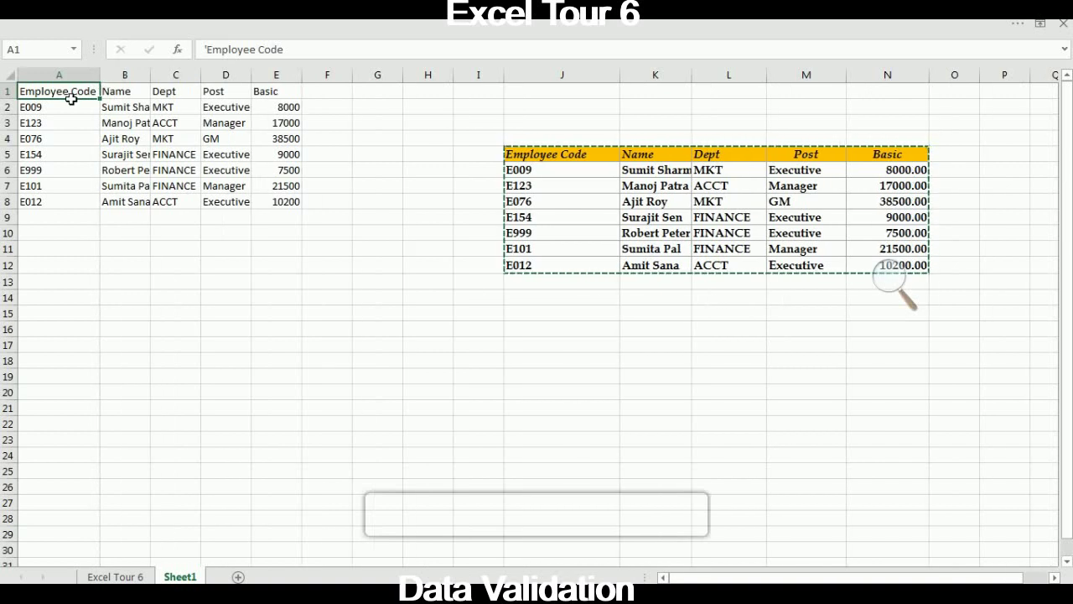
{"action": "key", "text": "shift+Right"}
{"action": "key", "text": "shift+Right"}
{"action": "key", "text": "shift+Right"}
{"action": "key", "text": "shift+Right"}
{"action": "key", "text": "shift+Down"}
{"action": "key", "text": "shift+Down"}
{"action": "key", "text": "shift+Down"}
{"action": "key", "text": "shift+Down"}
{"action": "key", "text": "shift+Down"}
{"action": "key", "text": "shift+Down"}
{"action": "key", "text": "shift+Down"}
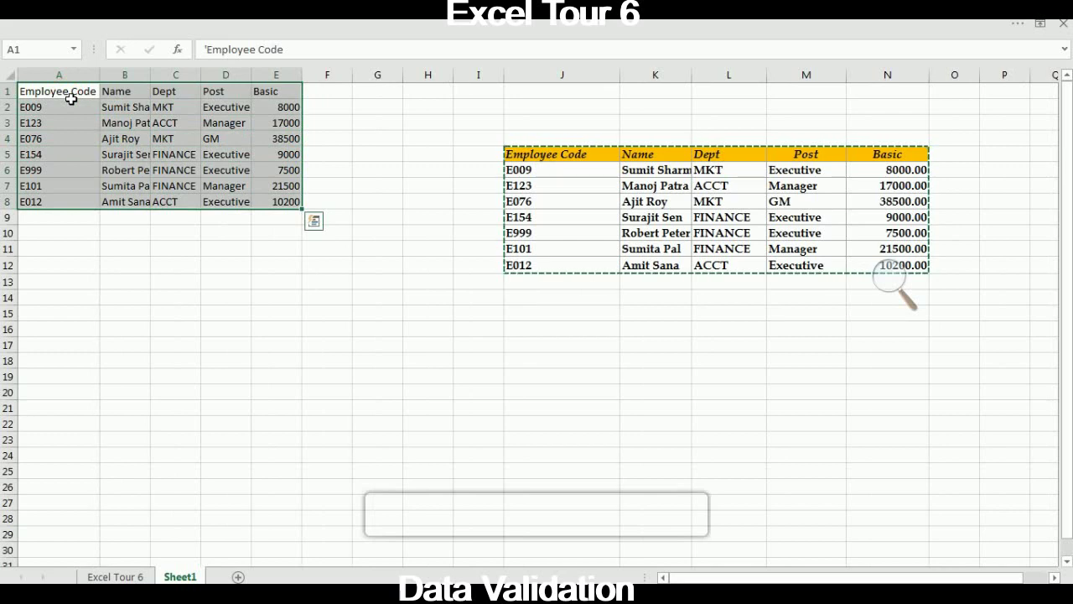
{"action": "key", "text": "alt"}
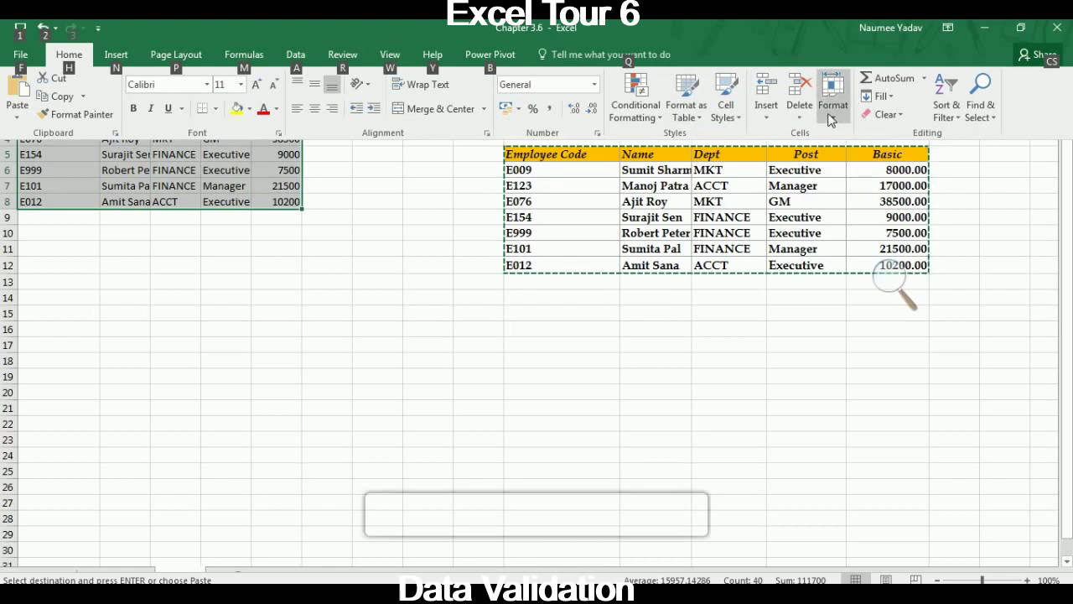
{"action": "left_click", "coordinate": [830, 118]}
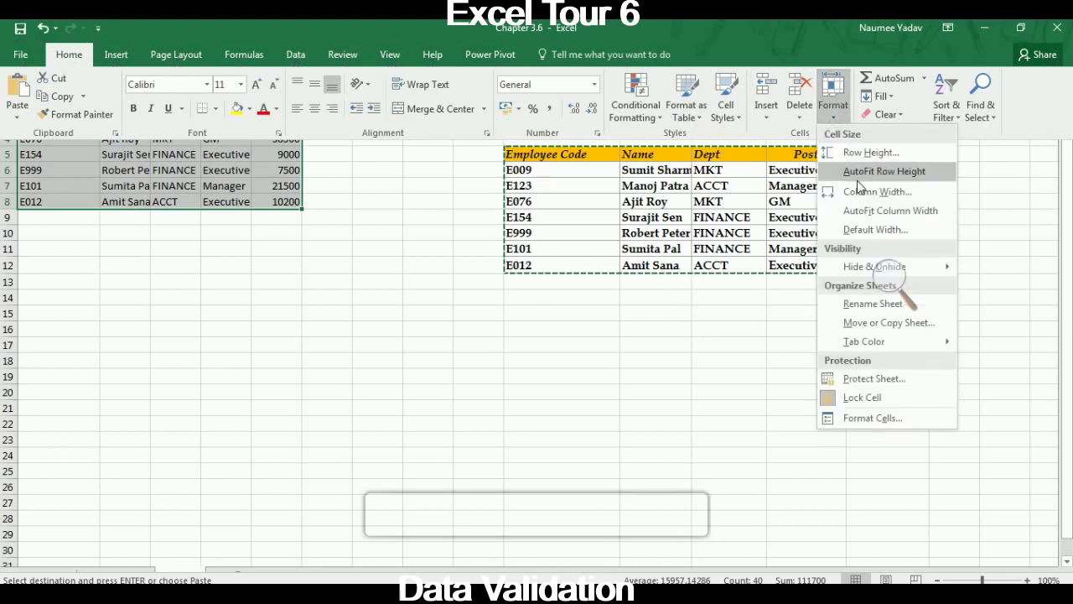
{"action": "left_click", "coordinate": [888, 210]}
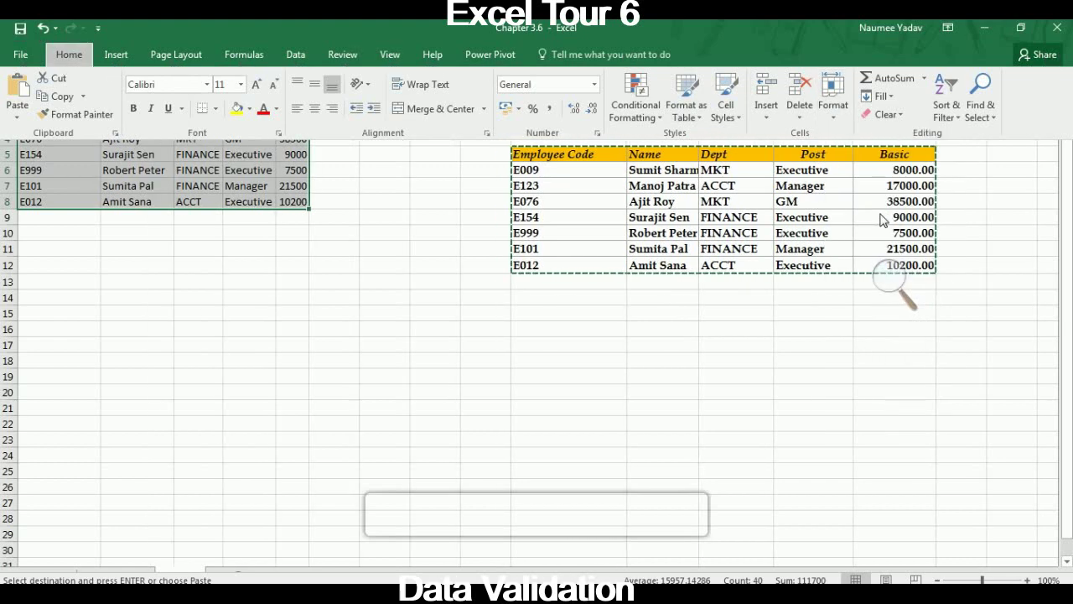
{"action": "key", "text": "ctrl+shift+F1"}
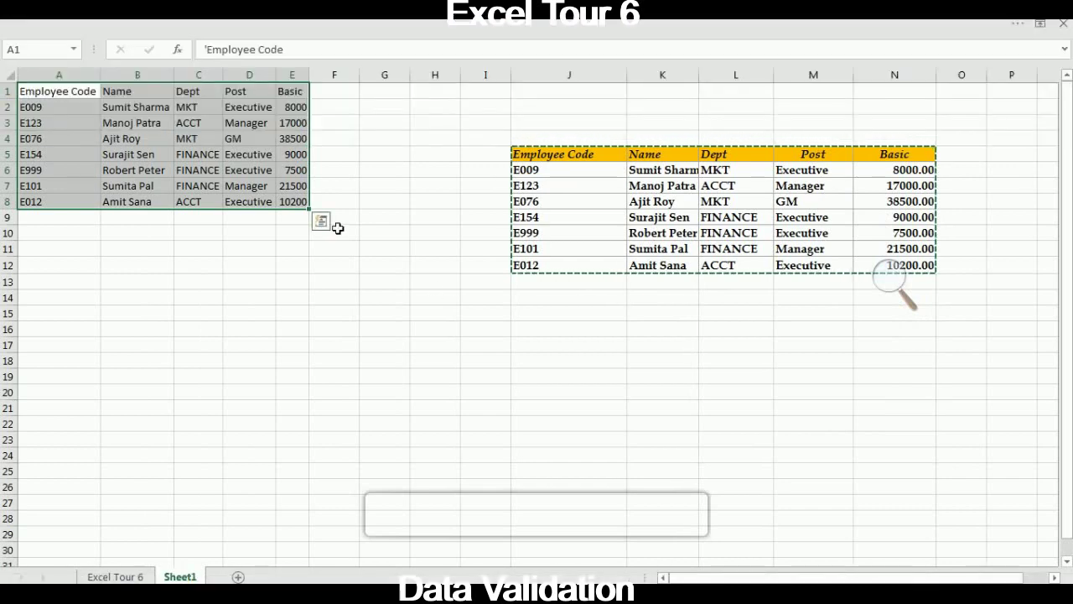
Set the ribbon to always show its tabs and commands.
{"action": "left_click", "coordinate": [132, 256]}
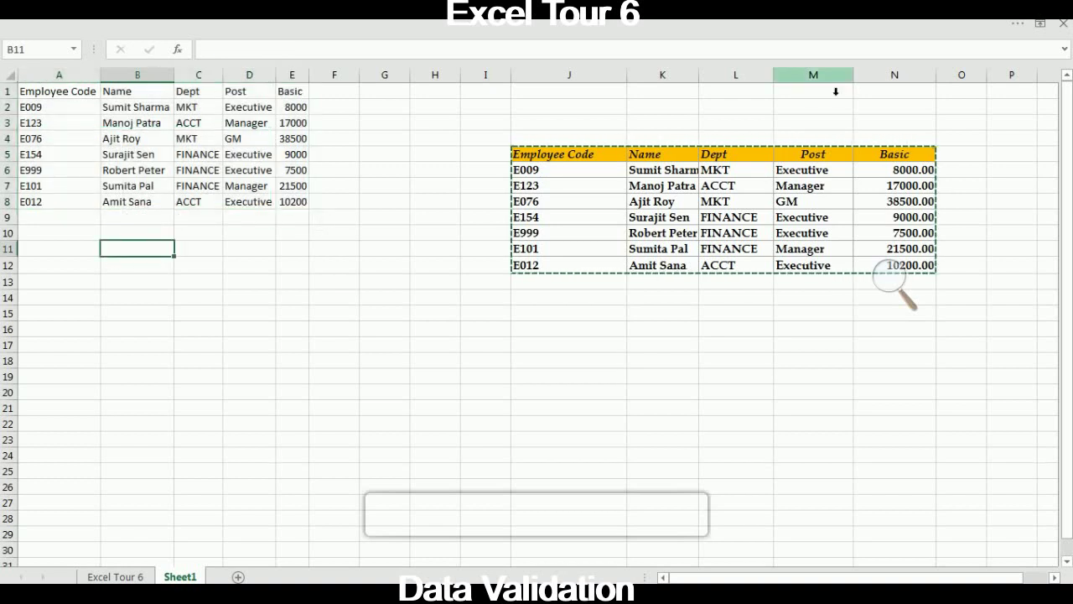
{"action": "left_click", "coordinate": [1041, 25]}
{"action": "left_click", "coordinate": [1009, 152]}
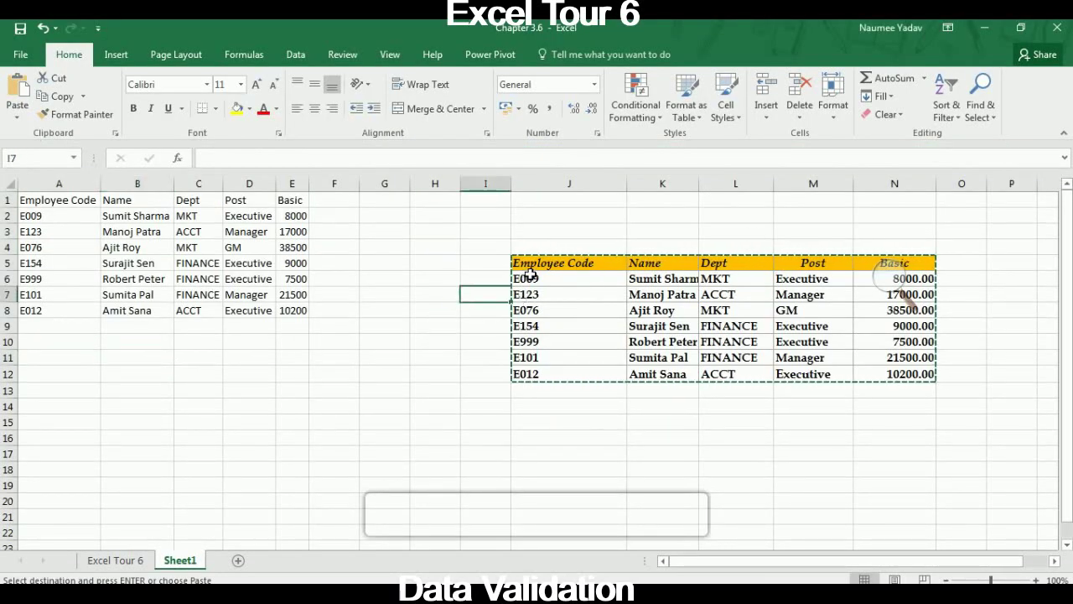
Clear all contents and formatting from the reference table in J5:N12.
{"action": "left_click", "coordinate": [526, 267]}
{"action": "key", "text": "shift+Right"}
{"action": "key", "text": "shift+Right"}
{"action": "key", "text": "shift+Right"}
{"action": "key", "text": "shift+Right"}
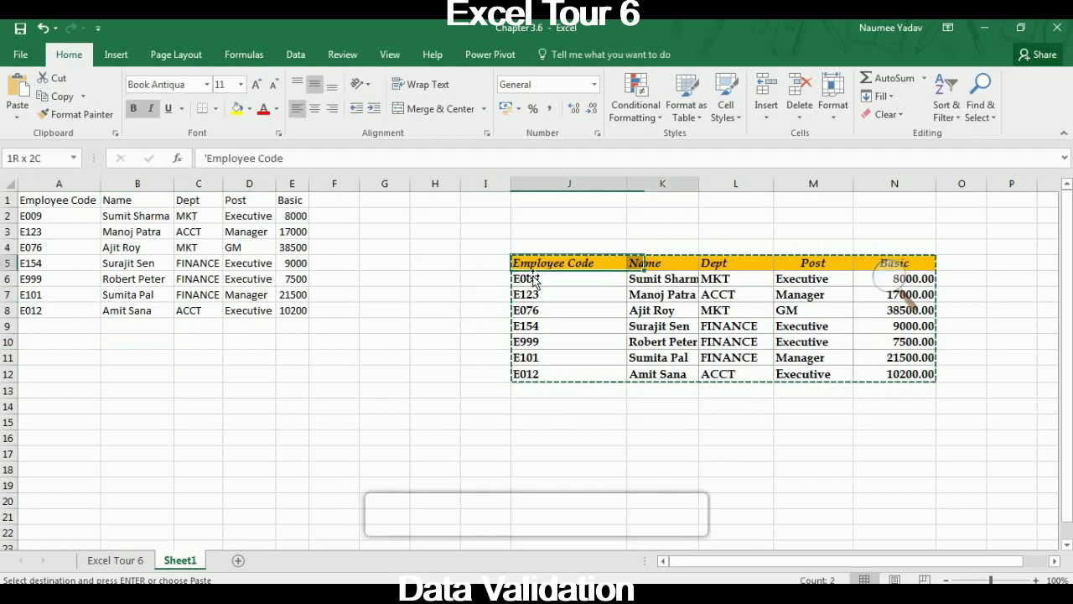
{"action": "key", "text": "shift+Down"}
{"action": "key", "text": "shift+Down"}
{"action": "key", "text": "shift+Down"}
{"action": "key", "text": "shift+Down"}
{"action": "key", "text": "shift+Down"}
{"action": "key", "text": "shift+Down"}
{"action": "key", "text": "shift+Down"}
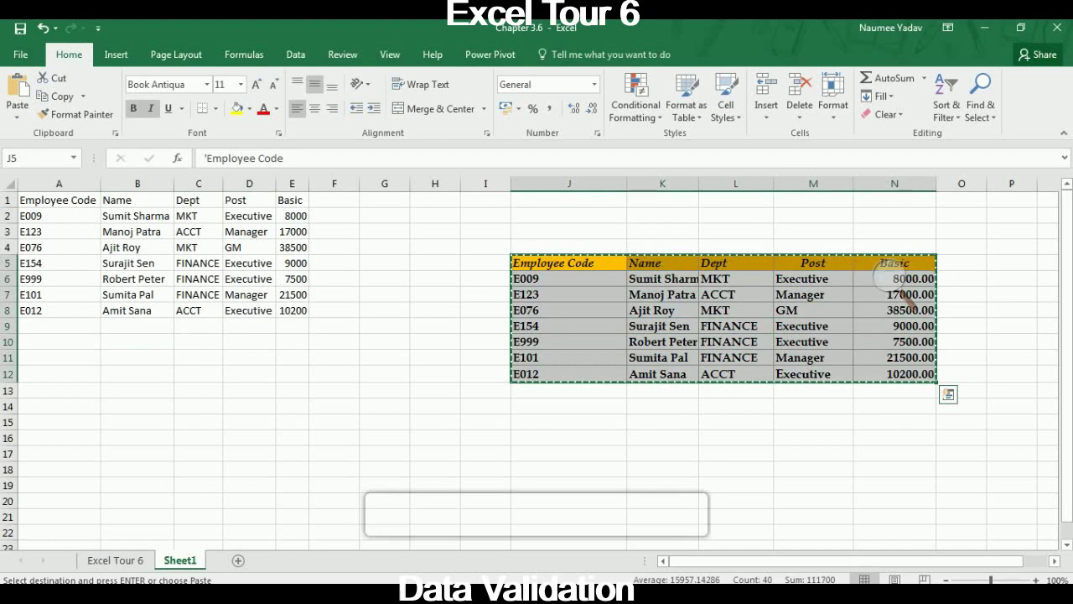
{"action": "left_click", "coordinate": [895, 120]}
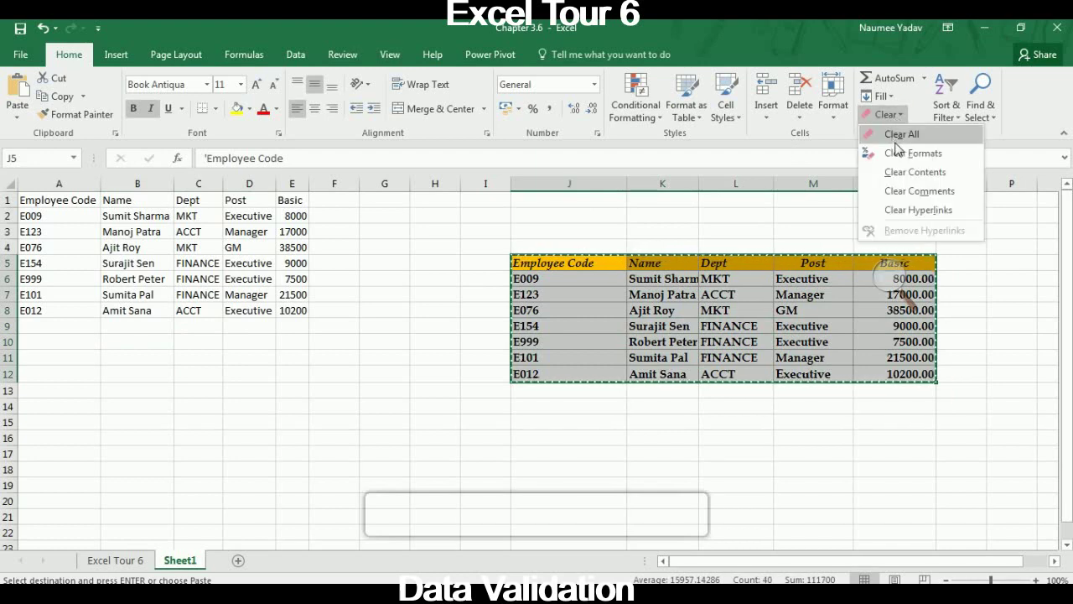
{"action": "left_click", "coordinate": [898, 133]}
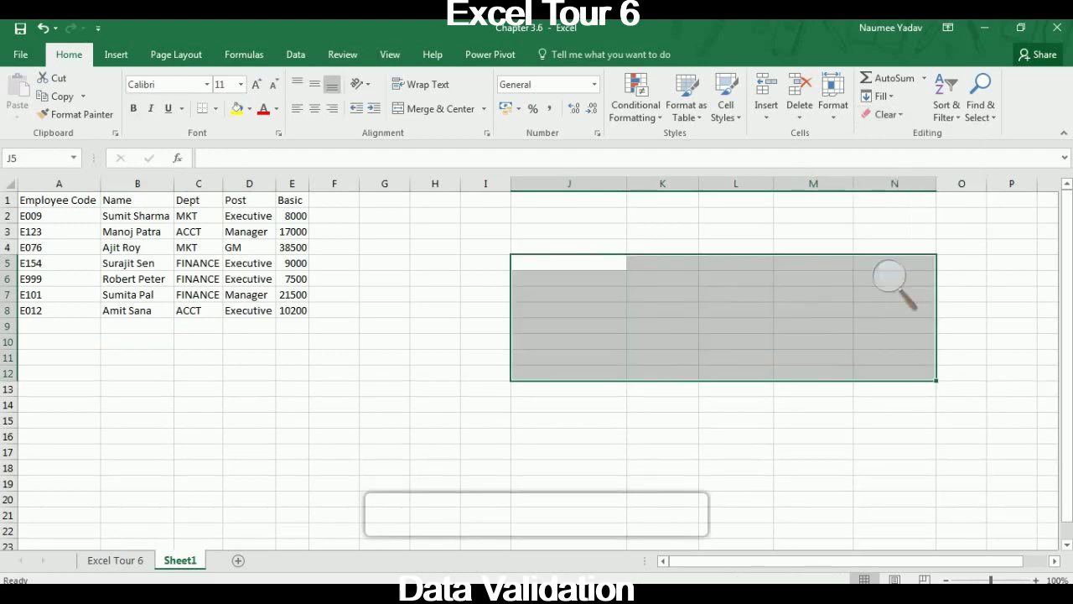
{"action": "left_click", "coordinate": [472, 317]}
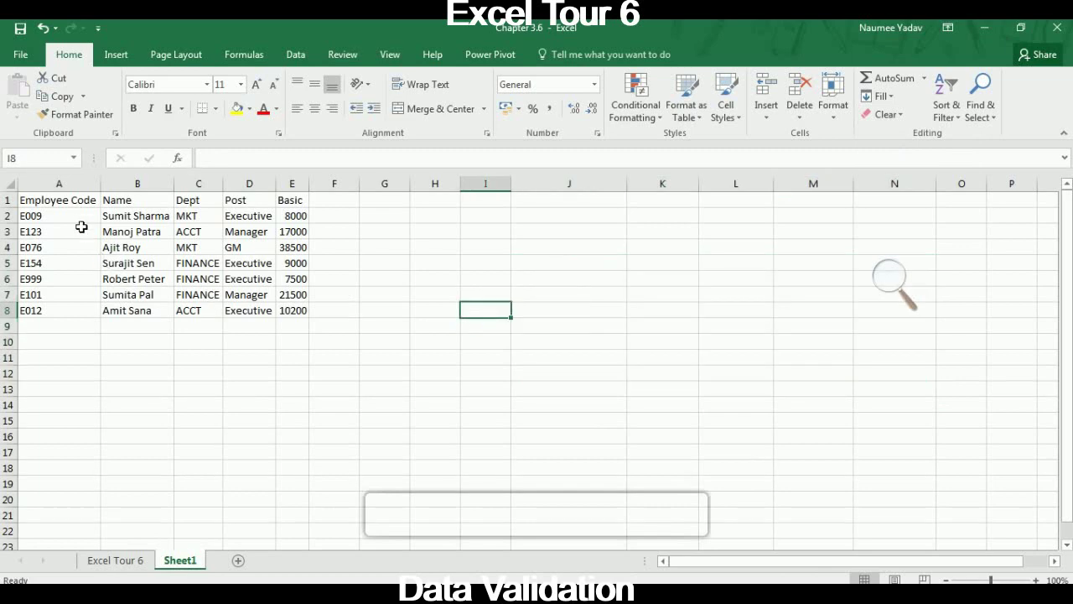
Apply All Borders to the employee table A1:E8.
{"action": "key", "text": "ctrl+Home"}
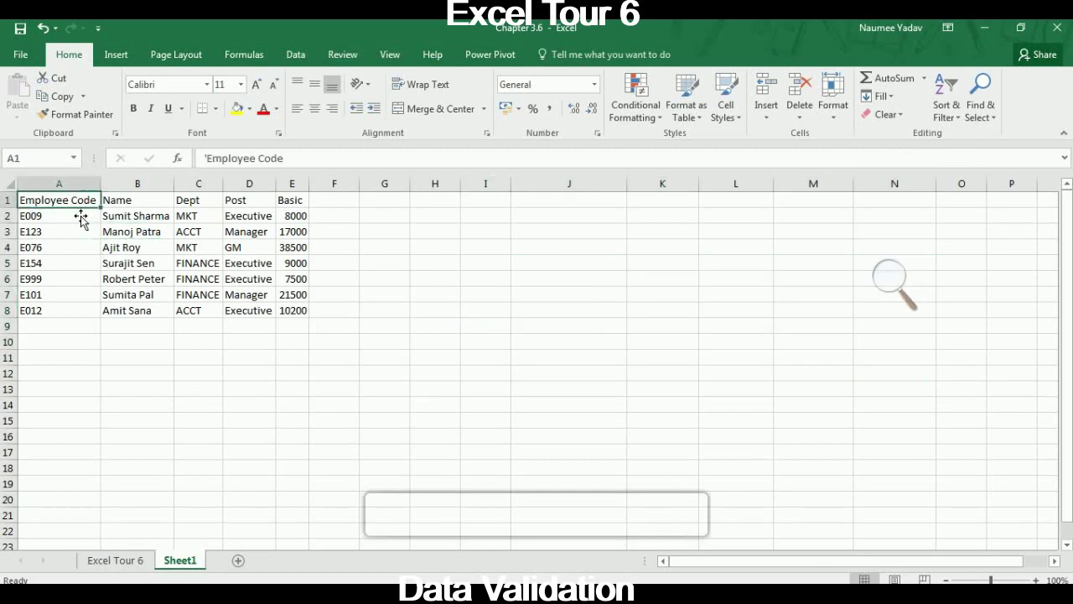
{"action": "key", "text": "shift+Down"}
{"action": "key", "text": "shift+Down"}
{"action": "key", "text": "shift+Down"}
{"action": "key", "text": "shift+Down"}
{"action": "key", "text": "shift+Down"}
{"action": "key", "text": "shift+Down"}
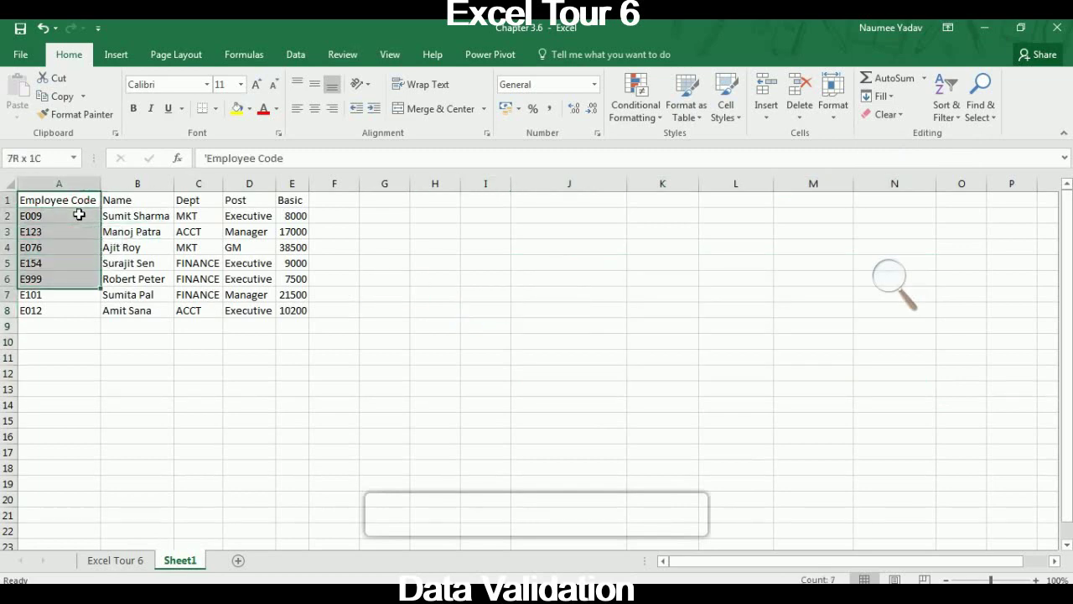
{"action": "key", "text": "ctrl+a"}
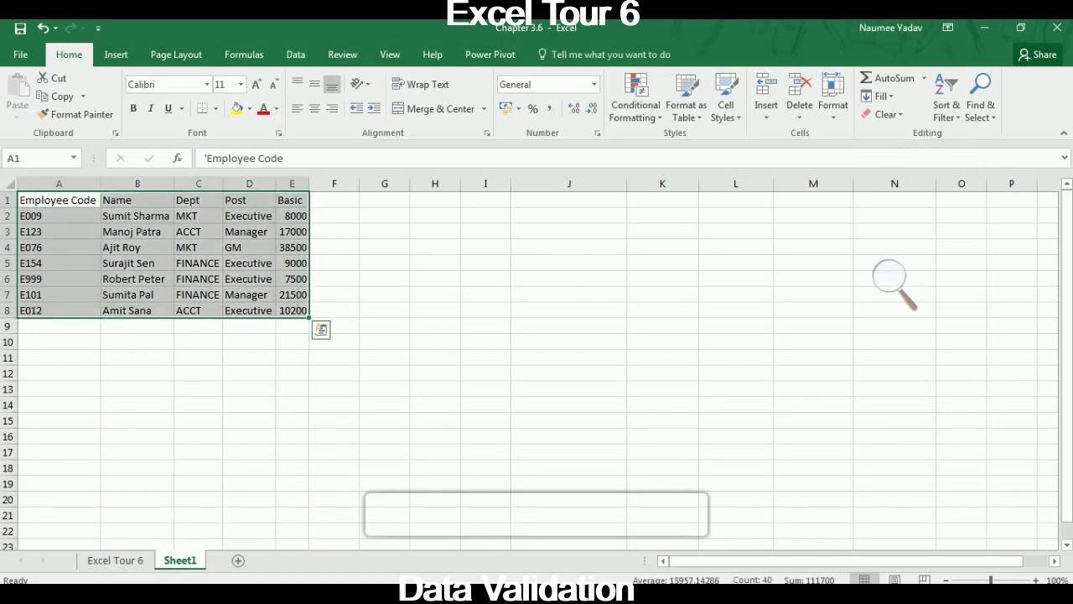
{"action": "left_click", "coordinate": [211, 110]}
{"action": "left_click", "coordinate": [216, 113]}
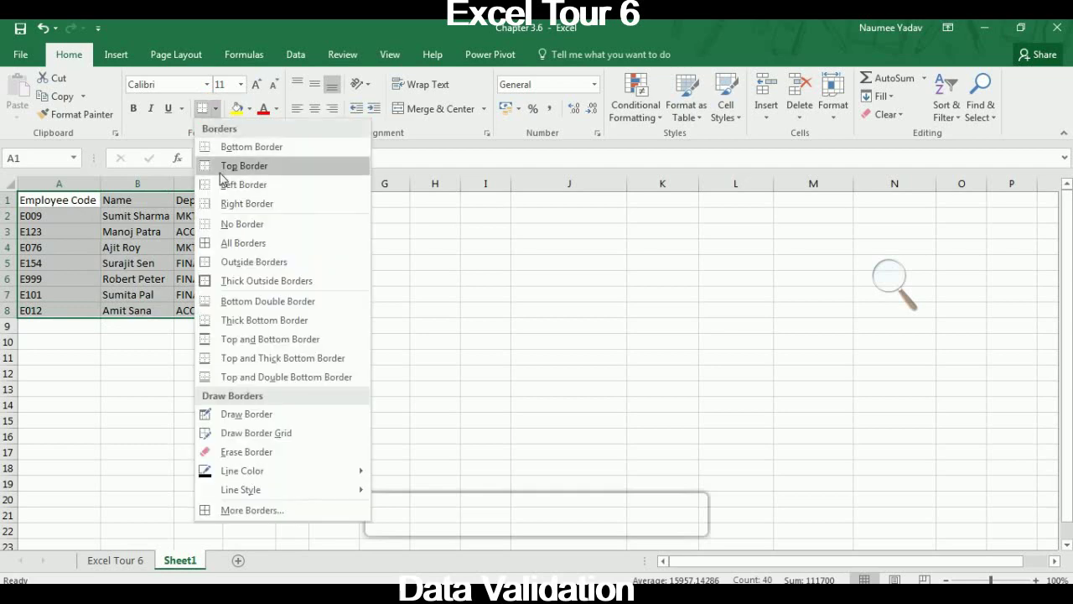
{"action": "left_click", "coordinate": [228, 245]}
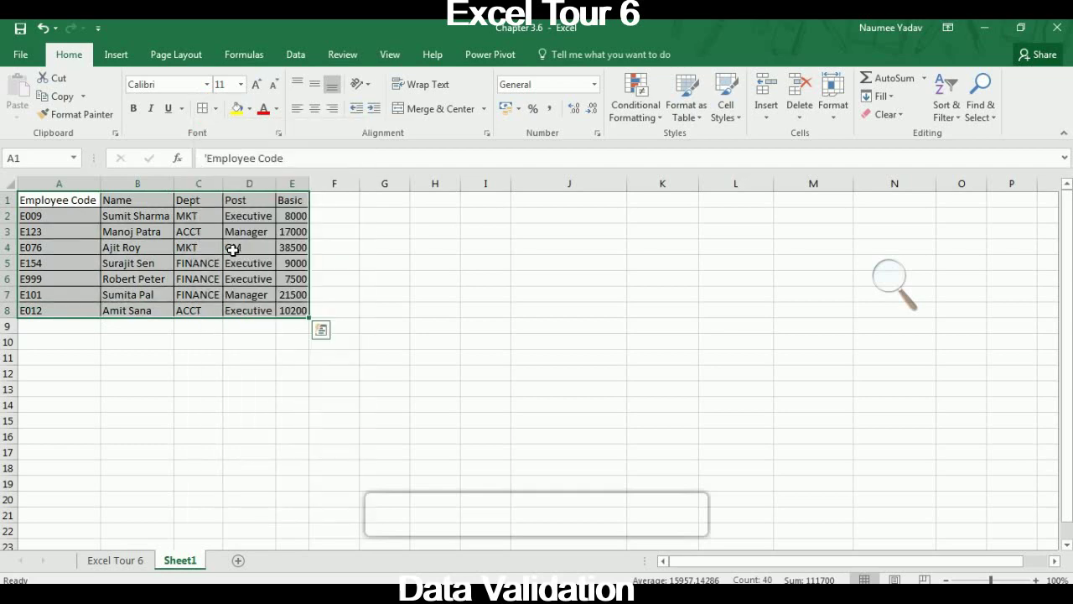
Increase the font size of the employee table A1:E8 to 24.
{"action": "left_click", "coordinate": [257, 85]}
{"action": "left_click", "coordinate": [257, 85]}
{"action": "left_click", "coordinate": [257, 86]}
{"action": "left_click", "coordinate": [257, 86]}
{"action": "left_click", "coordinate": [258, 85]}
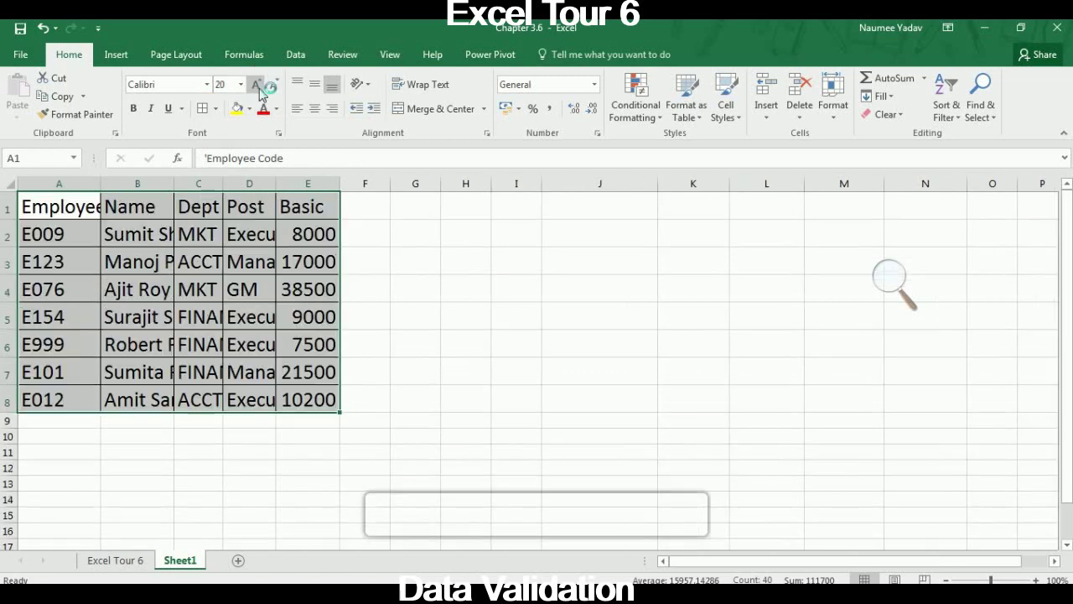
{"action": "left_click", "coordinate": [257, 85]}
{"action": "left_click", "coordinate": [258, 85]}
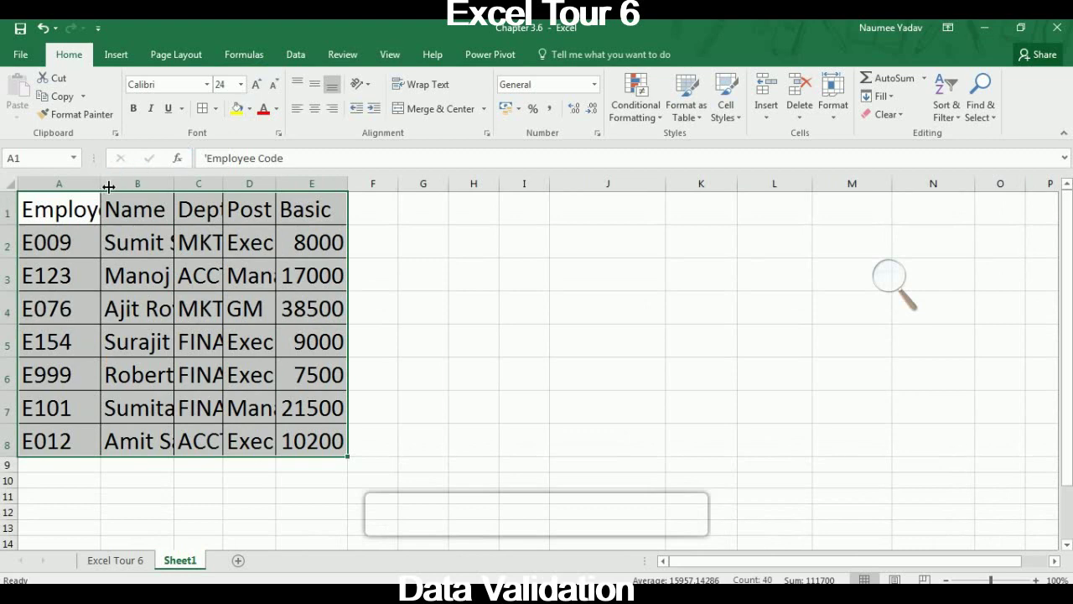
Widen columns A through E so the enlarged headings and entries of the employee table fit in full.
{"action": "left_click_drag", "start_coordinate": [109, 186], "coordinate": [204, 196]}
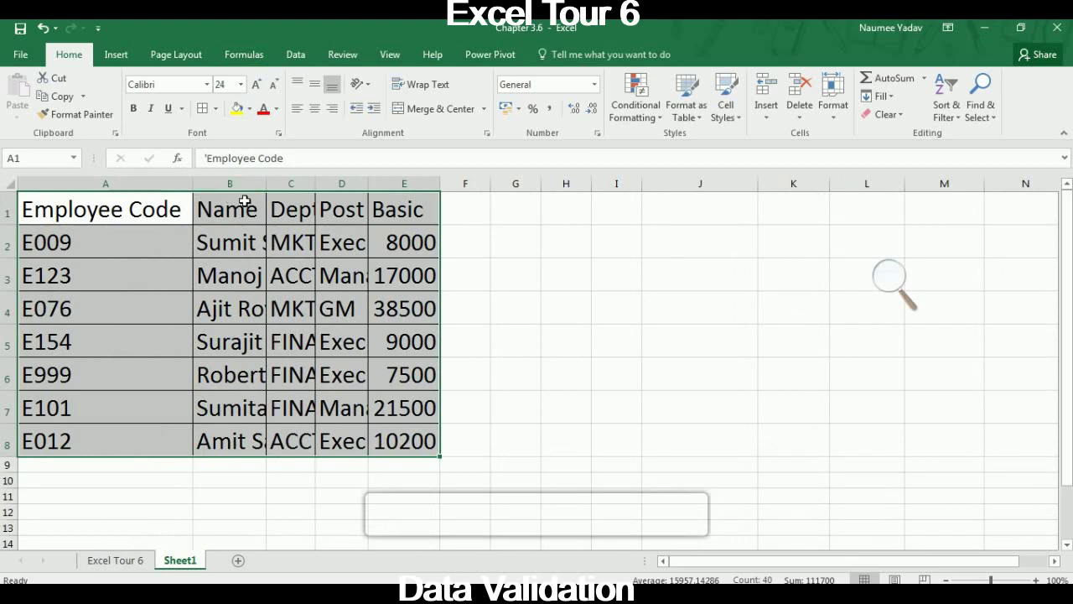
{"action": "left_click", "coordinate": [276, 205]}
{"action": "left_click_drag", "start_coordinate": [273, 184], "coordinate": [498, 191]}
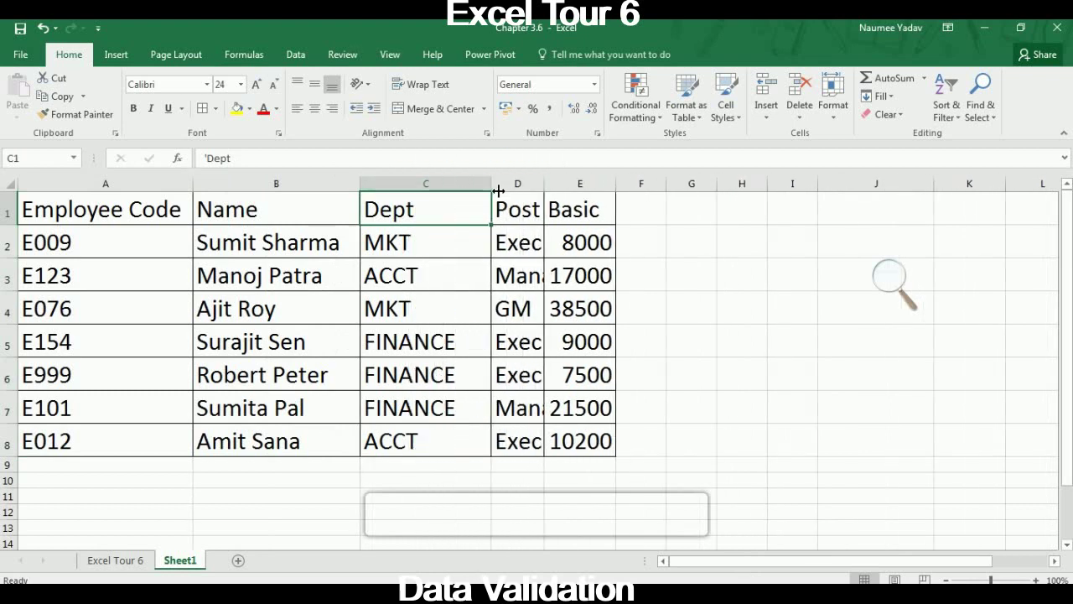
{"action": "left_click", "coordinate": [501, 184]}
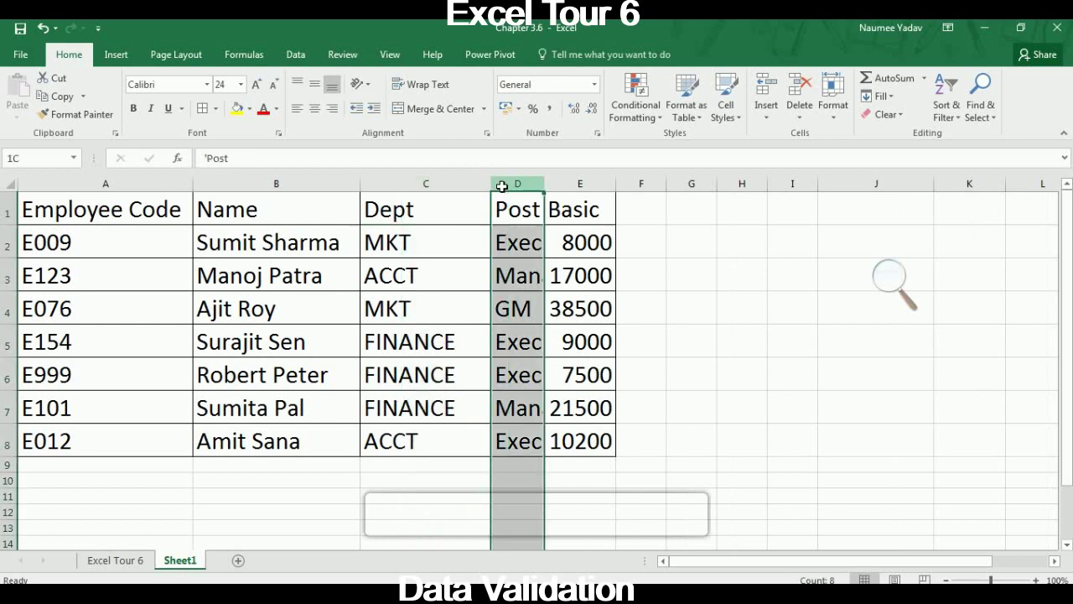
{"action": "left_click_drag", "start_coordinate": [501, 186], "coordinate": [593, 191]}
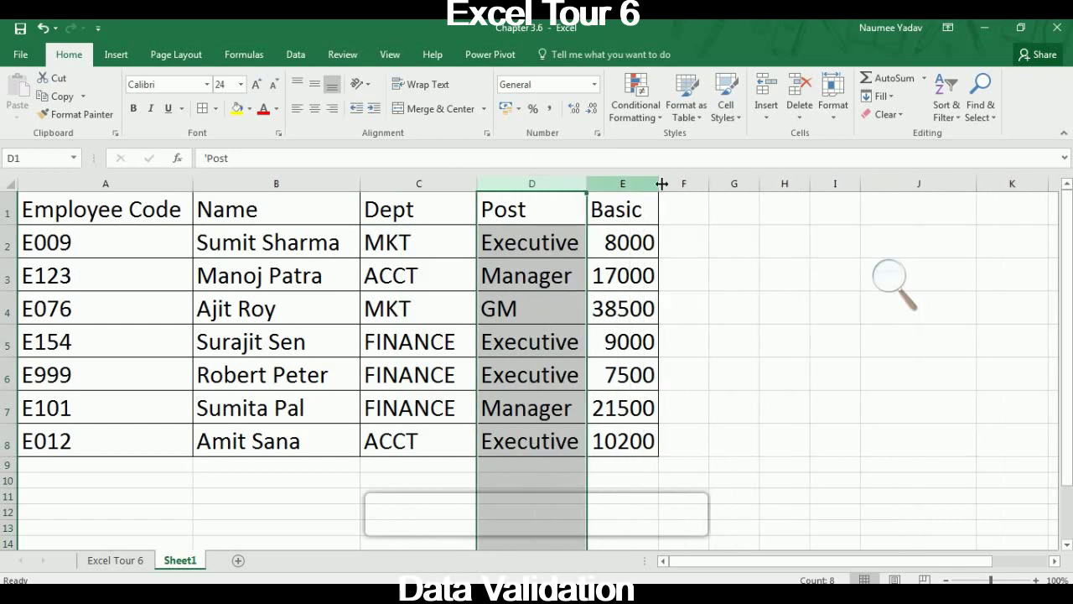
{"action": "left_click_drag", "start_coordinate": [659, 184], "coordinate": [684, 185]}
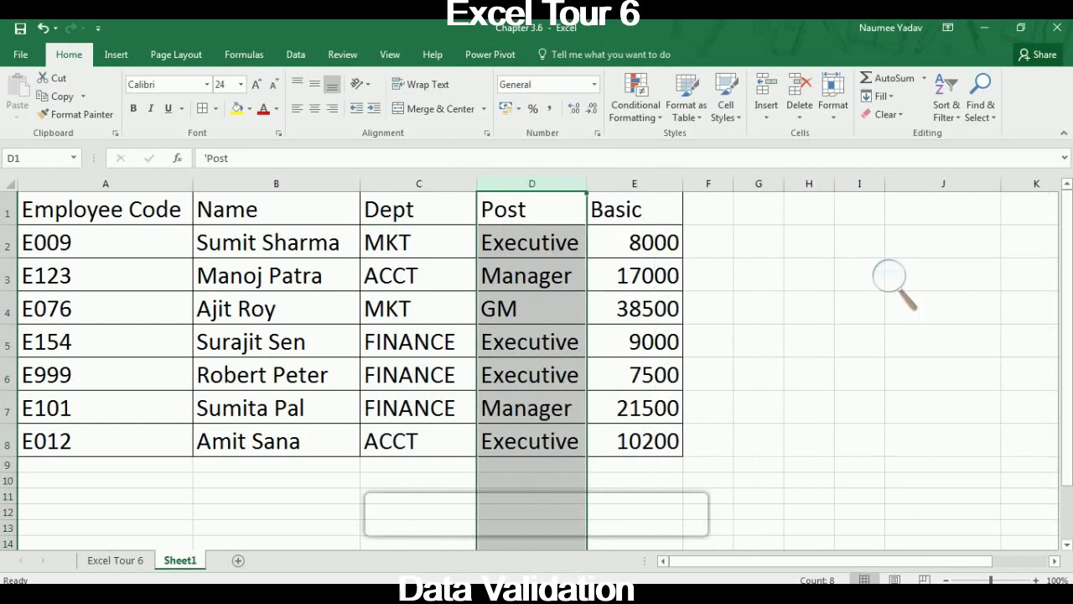
{"action": "left_click", "coordinate": [731, 277]}
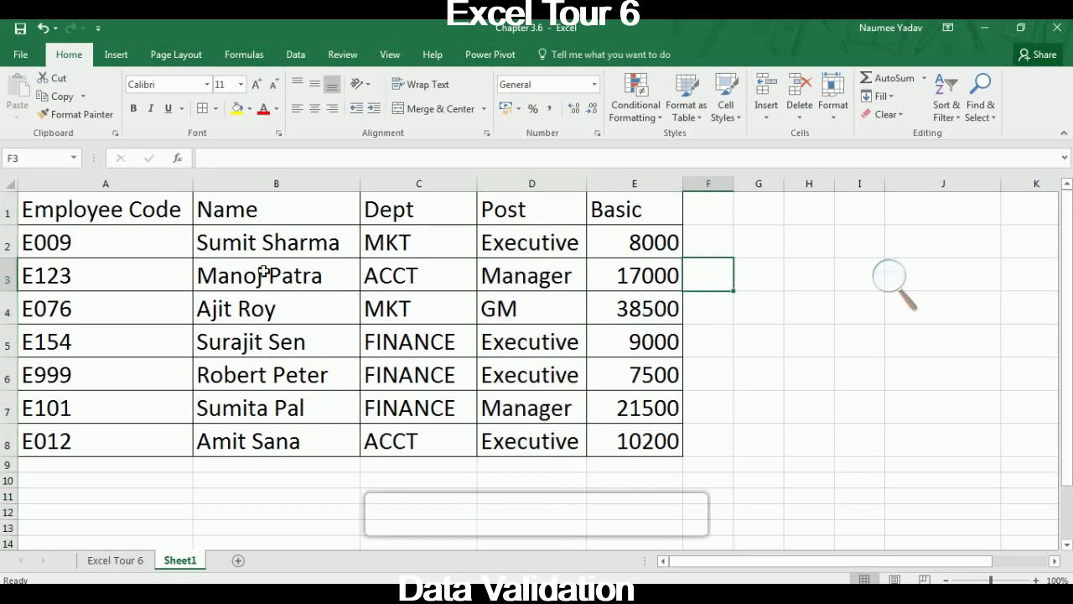
Make the header row A1:E1 bold and give it a yellow fill.
{"action": "left_click", "coordinate": [144, 208]}
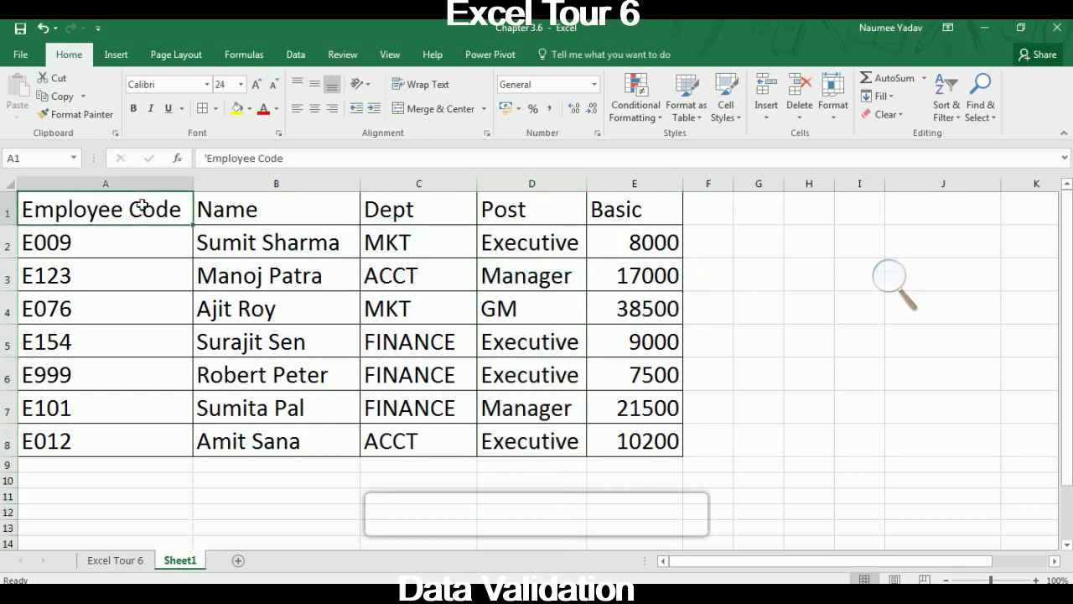
{"action": "key", "text": "shift+Right"}
{"action": "key", "text": "shift+Right"}
{"action": "key", "text": "shift+Right"}
{"action": "key", "text": "shift+Right"}
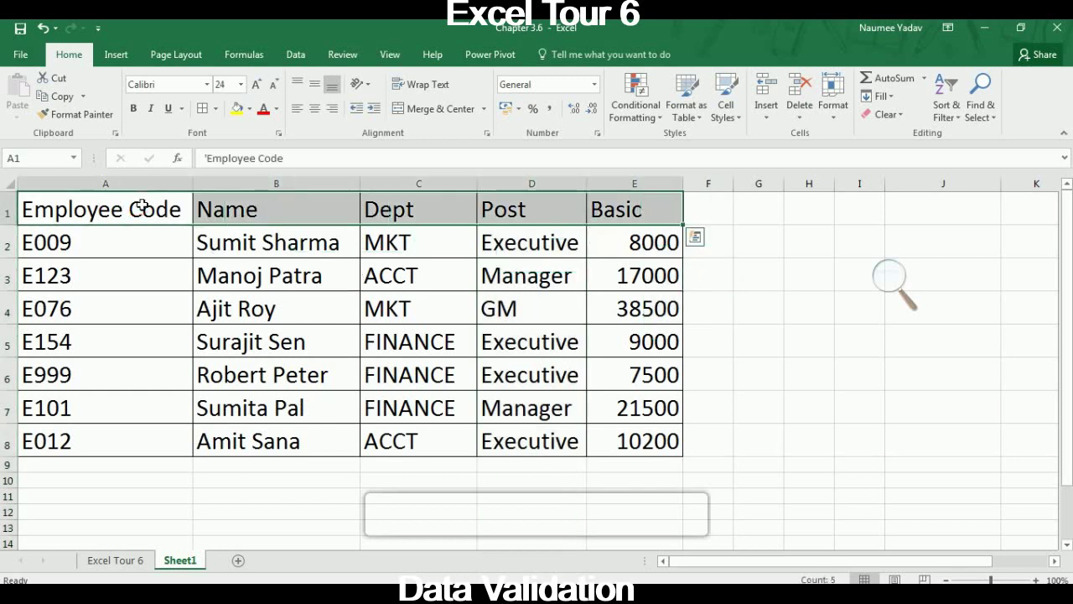
{"action": "key", "text": "ctrl+b"}
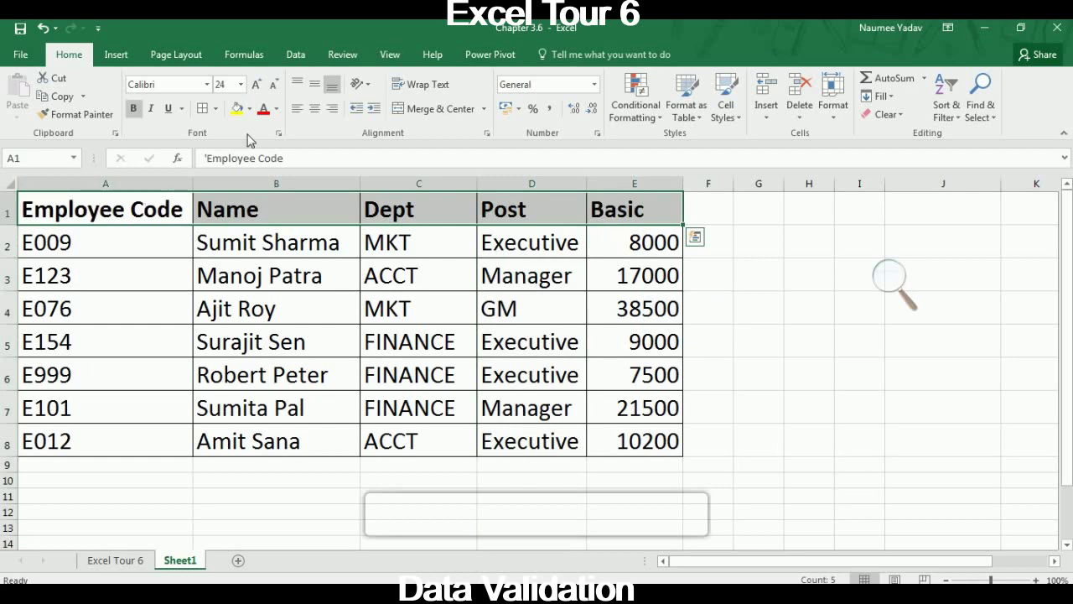
{"action": "left_click", "coordinate": [237, 108]}
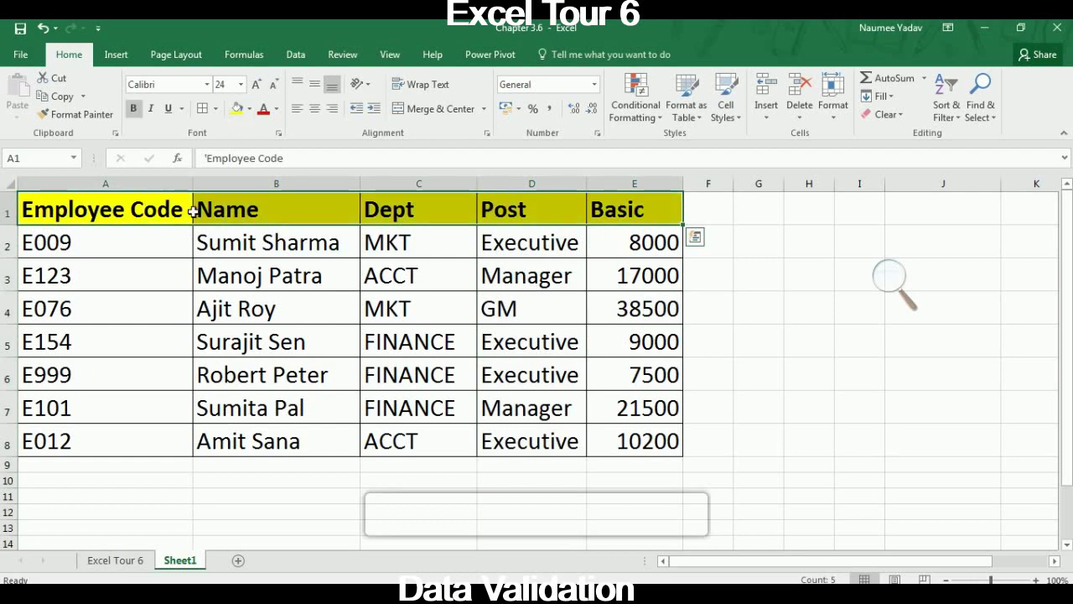
{"action": "left_click", "coordinate": [147, 244]}
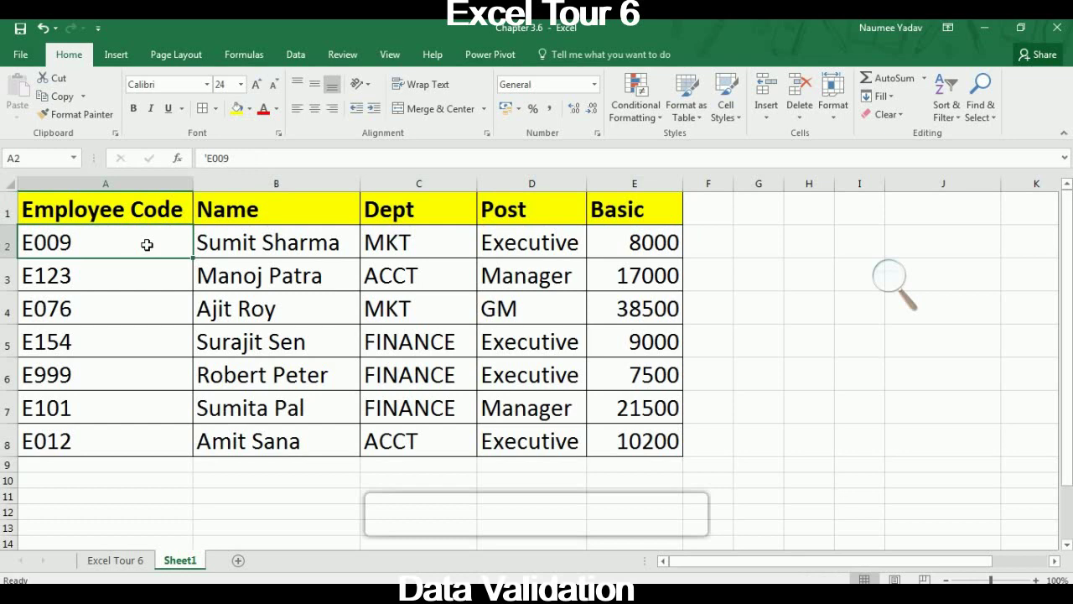
Review the validation requirements listed on the Excel Tour 6 sheet, starting with the employee code rule, and return to Sheet1.
{"action": "left_click", "coordinate": [157, 287]}
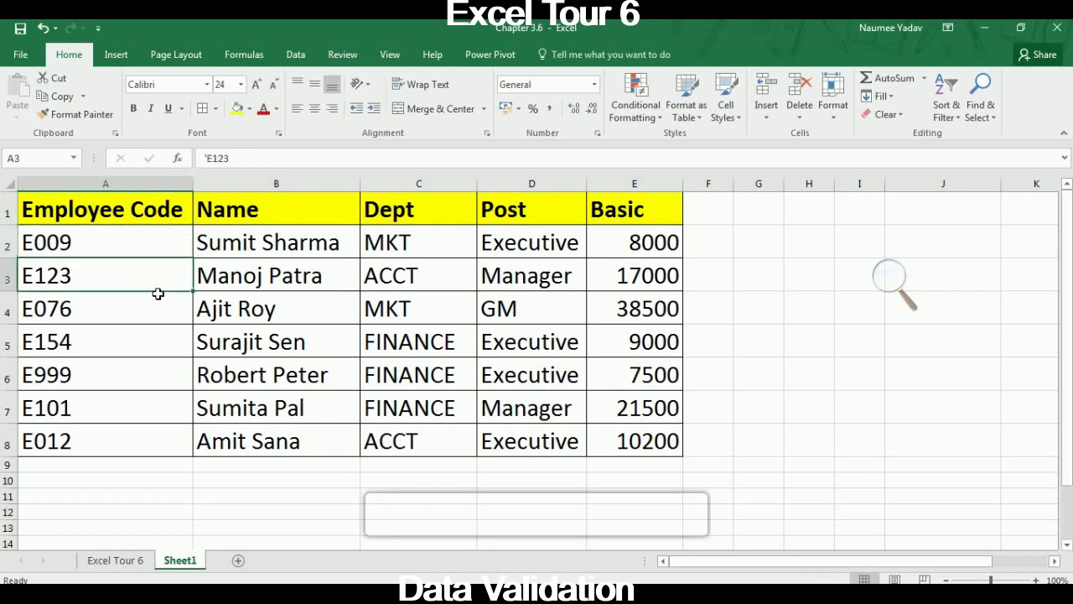
{"action": "left_click", "coordinate": [161, 326]}
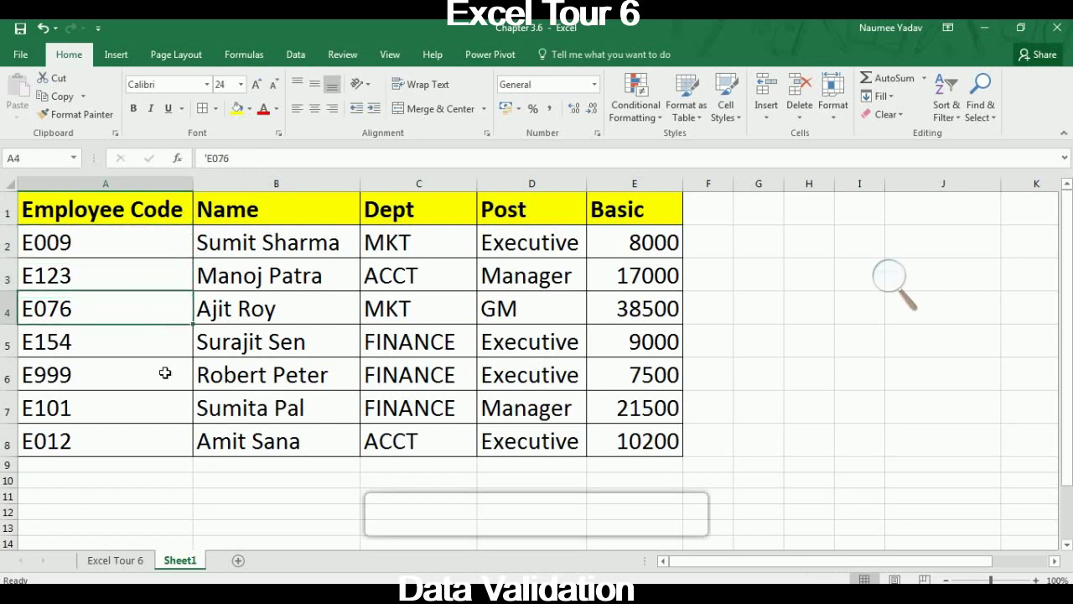
{"action": "left_click", "coordinate": [122, 560]}
{"action": "left_click", "coordinate": [135, 408]}
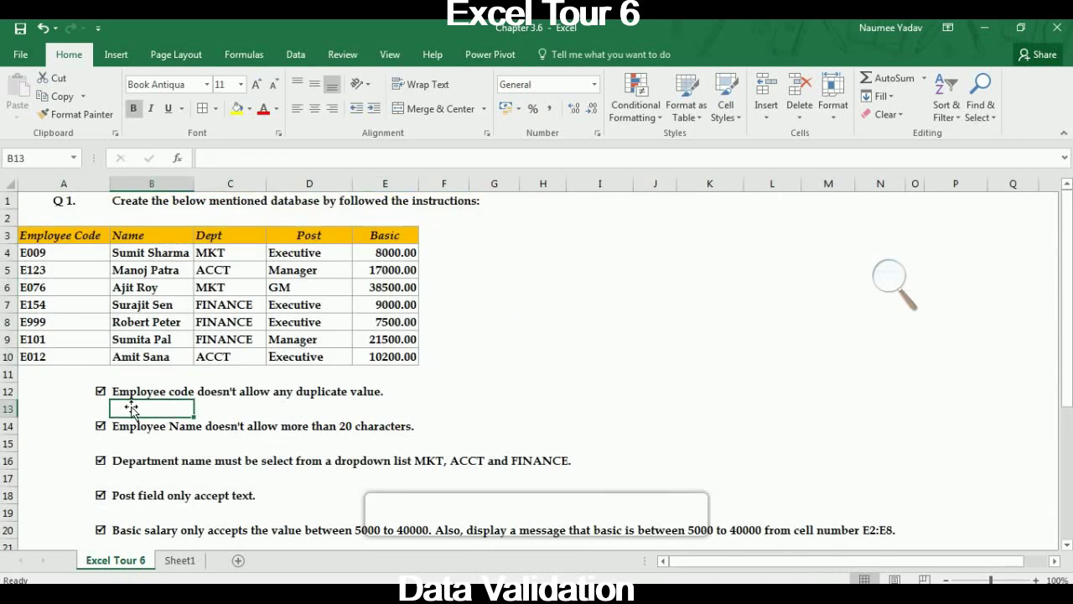
{"action": "left_click", "coordinate": [100, 391]}
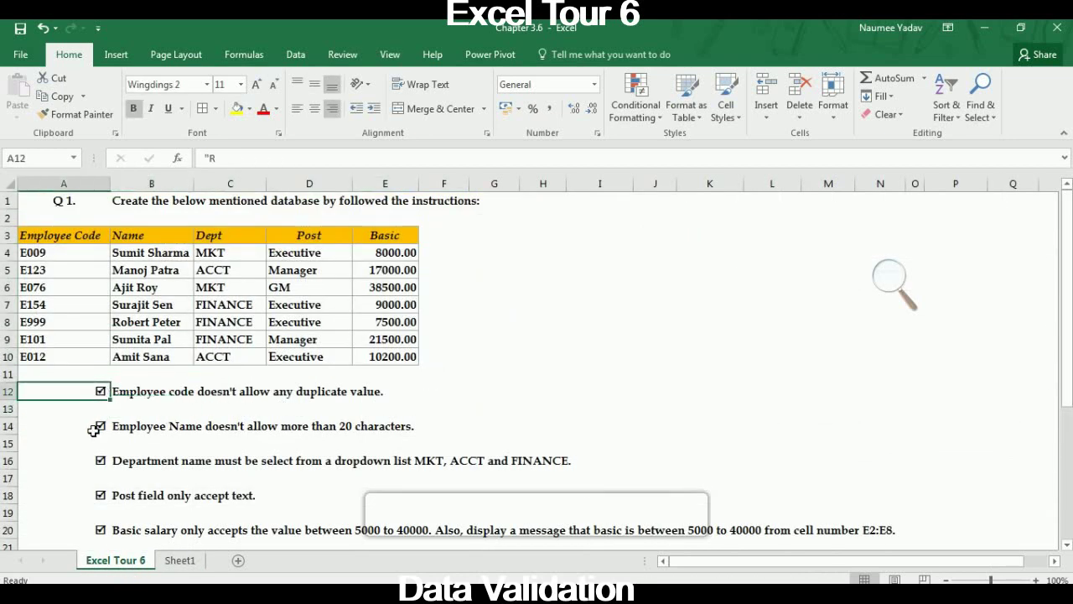
{"action": "left_click_drag", "start_coordinate": [100, 392], "coordinate": [385, 391]}
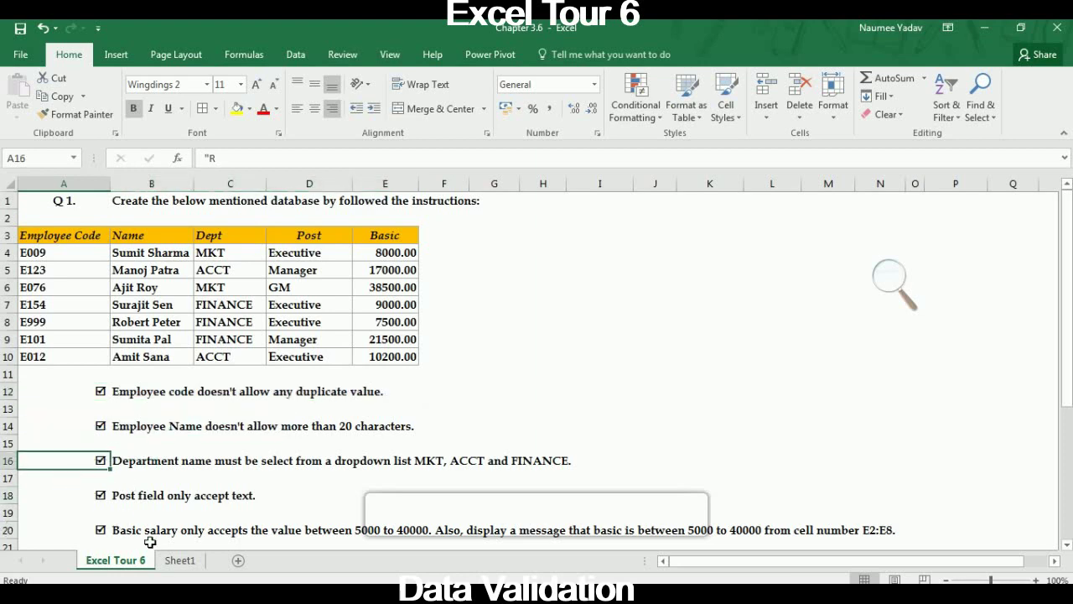
{"action": "left_click", "coordinate": [176, 560]}
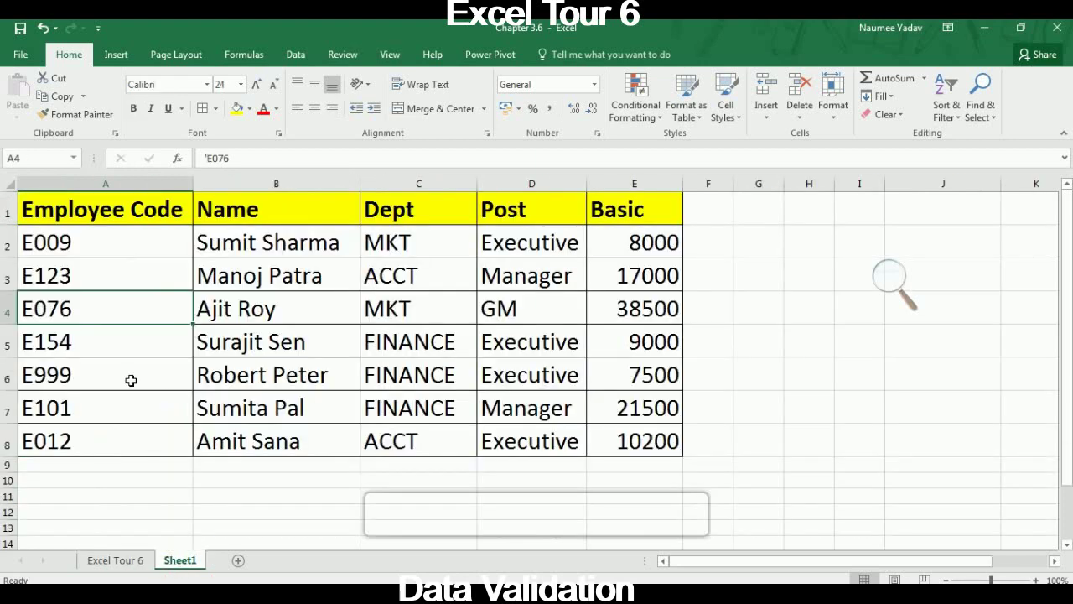
{"action": "left_click", "coordinate": [120, 250]}
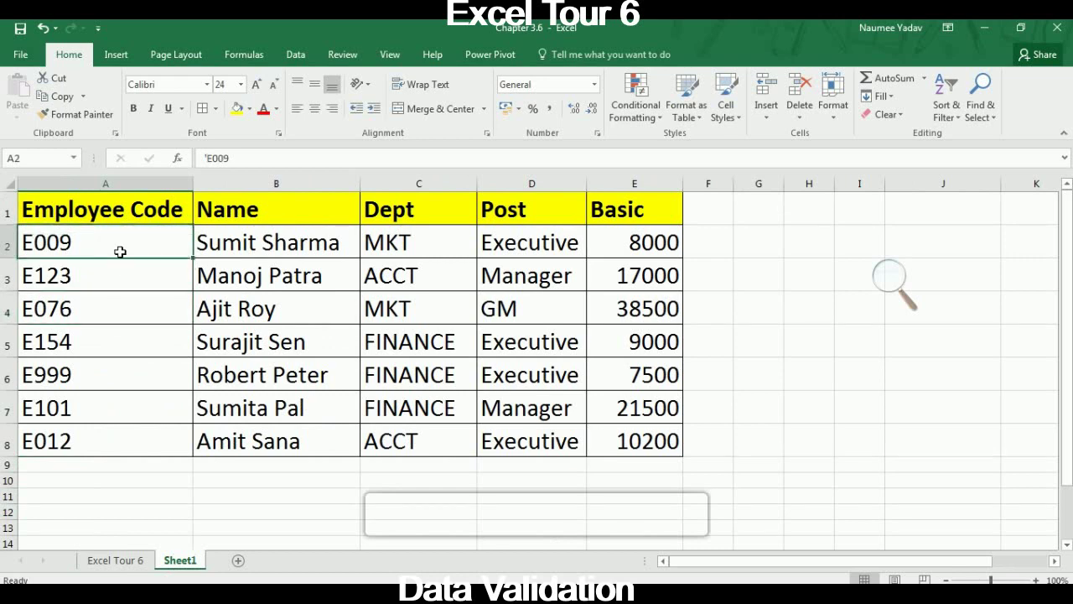
{"action": "key", "text": "shift+Down"}
{"action": "key", "text": "shift+Down"}
{"action": "key", "text": "shift+Down"}
{"action": "key", "text": "shift+Down"}
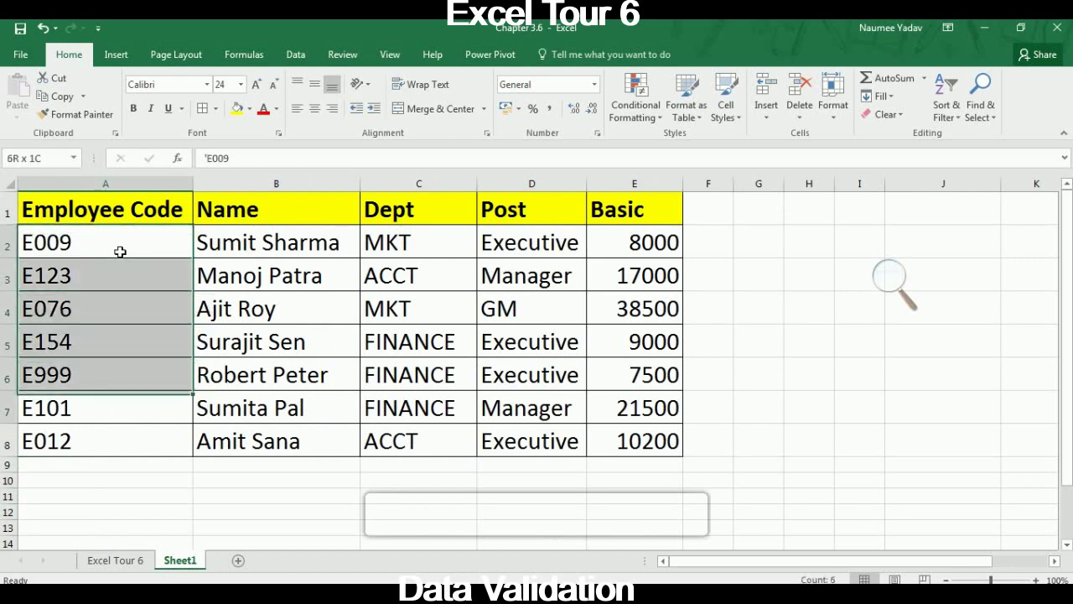
{"action": "key", "text": "shift+Down"}
{"action": "key", "text": "shift+Down"}
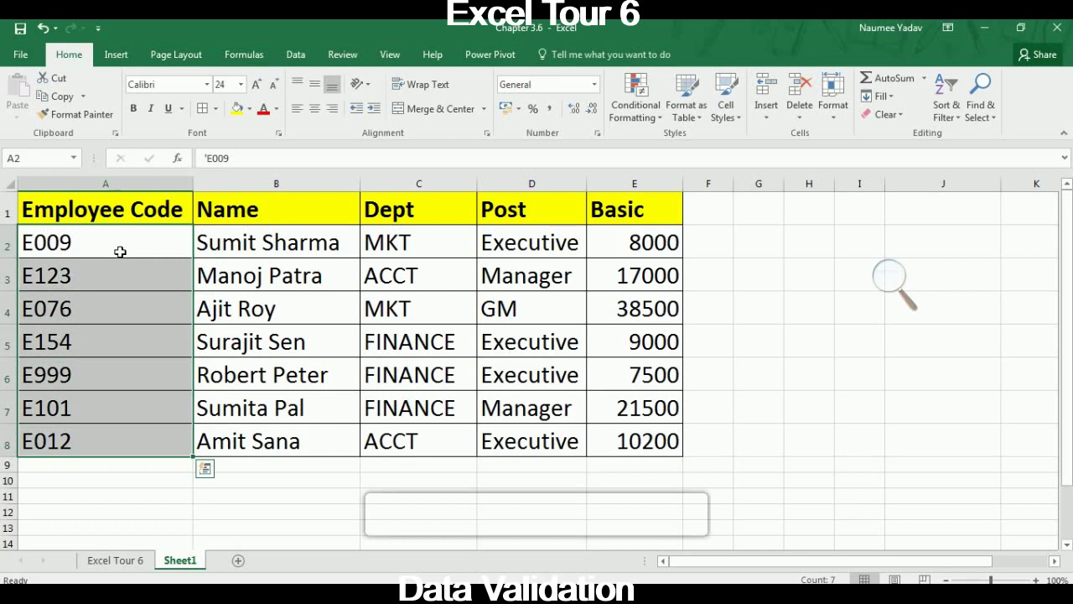
{"action": "key", "text": "Up"}
{"action": "key", "text": "Down"}
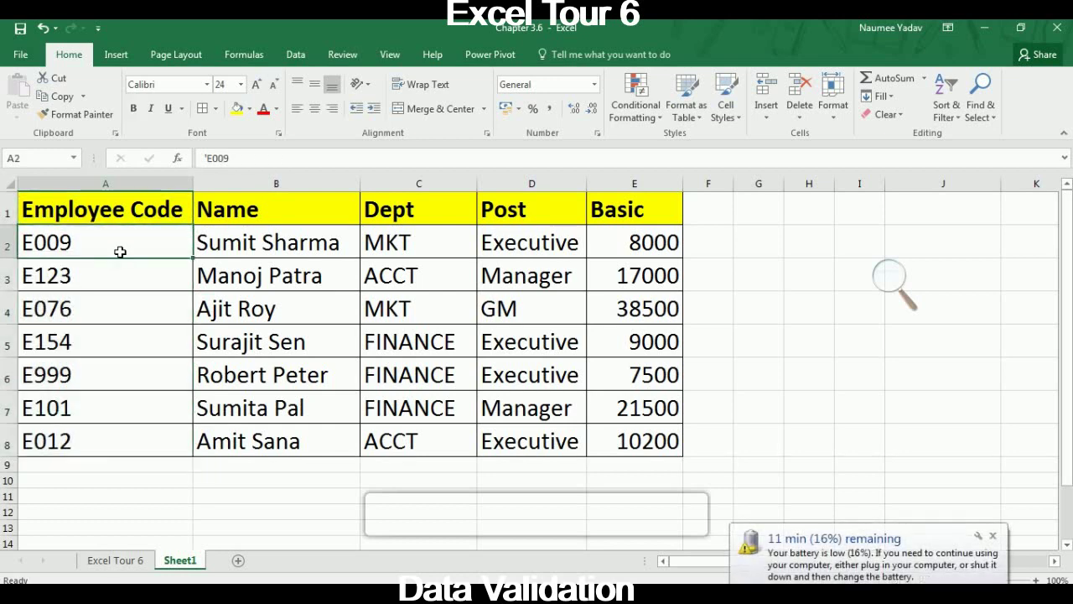
{"action": "key", "text": "Down"}
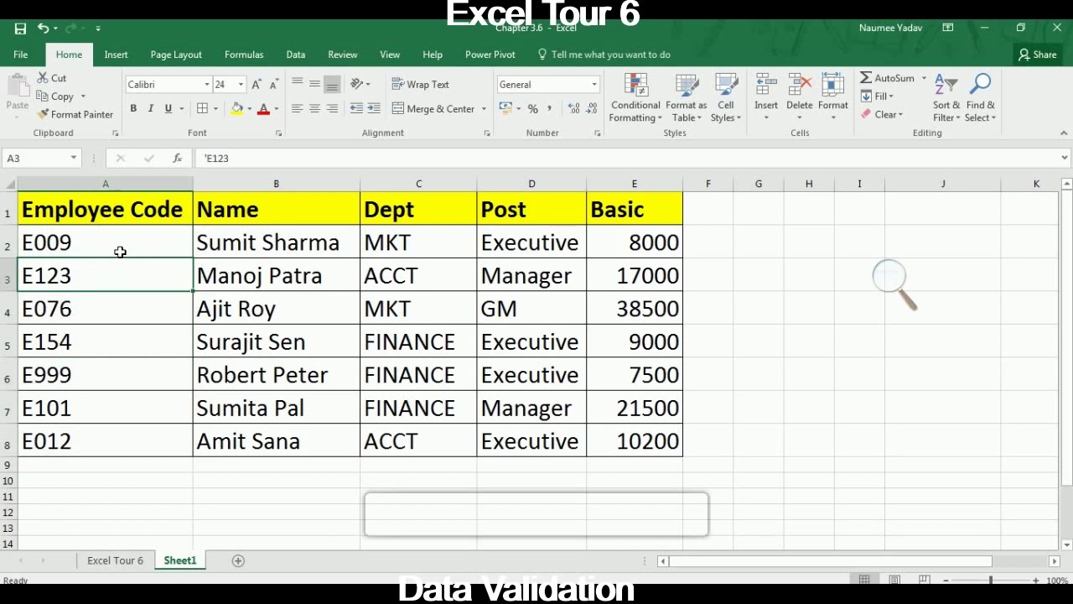
{"action": "key", "text": "Up"}
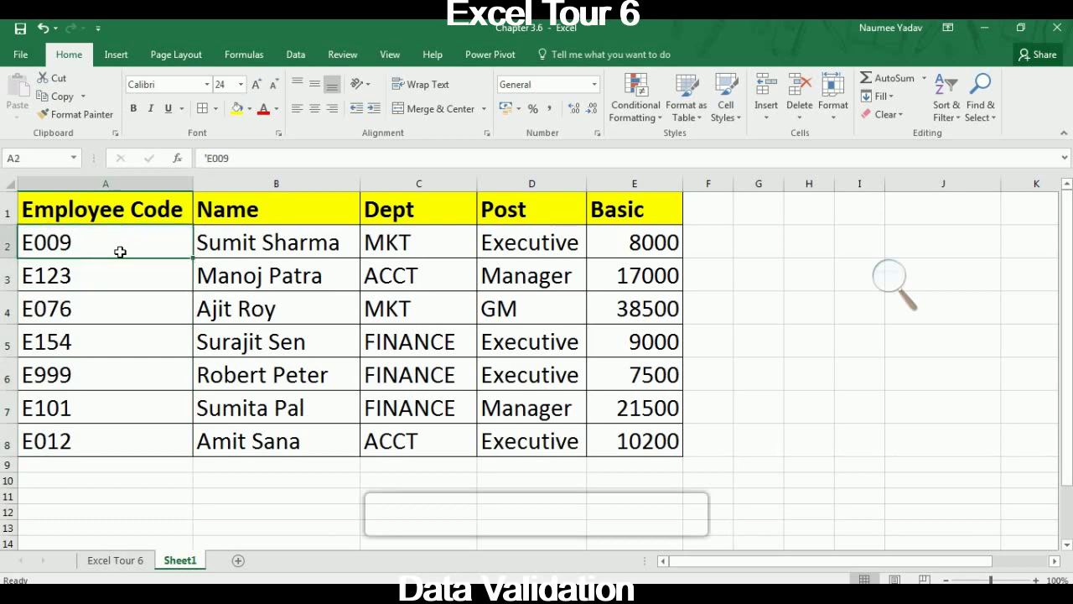
{"action": "key", "text": "shift+Down"}
{"action": "key", "text": "shift+Down"}
{"action": "key", "text": "shift+Down"}
{"action": "key", "text": "shift+Down"}
{"action": "key", "text": "shift+Down"}
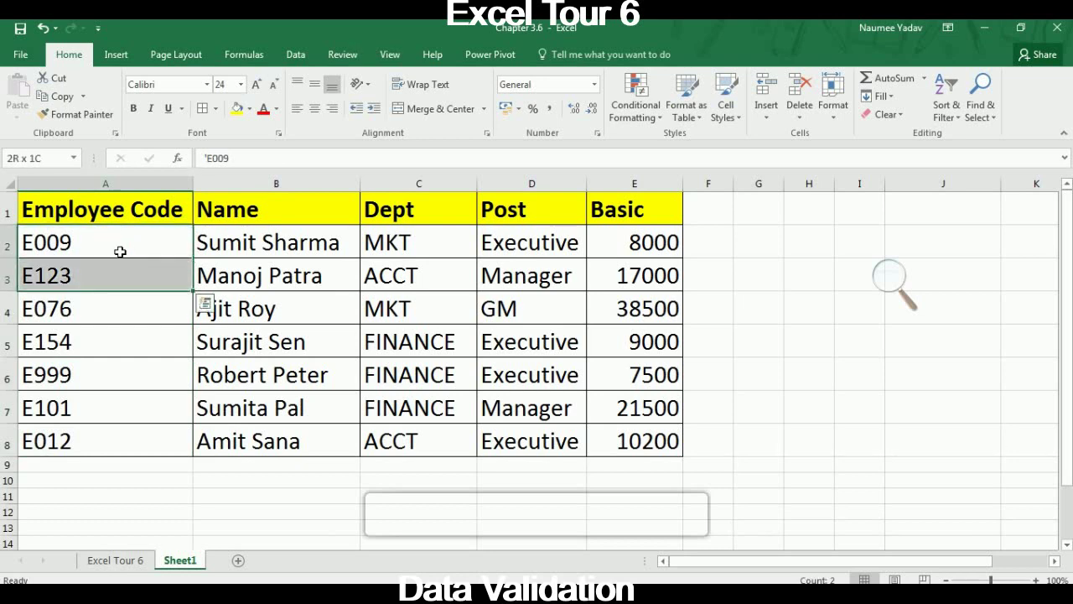
{"action": "key", "text": "shift+Down"}
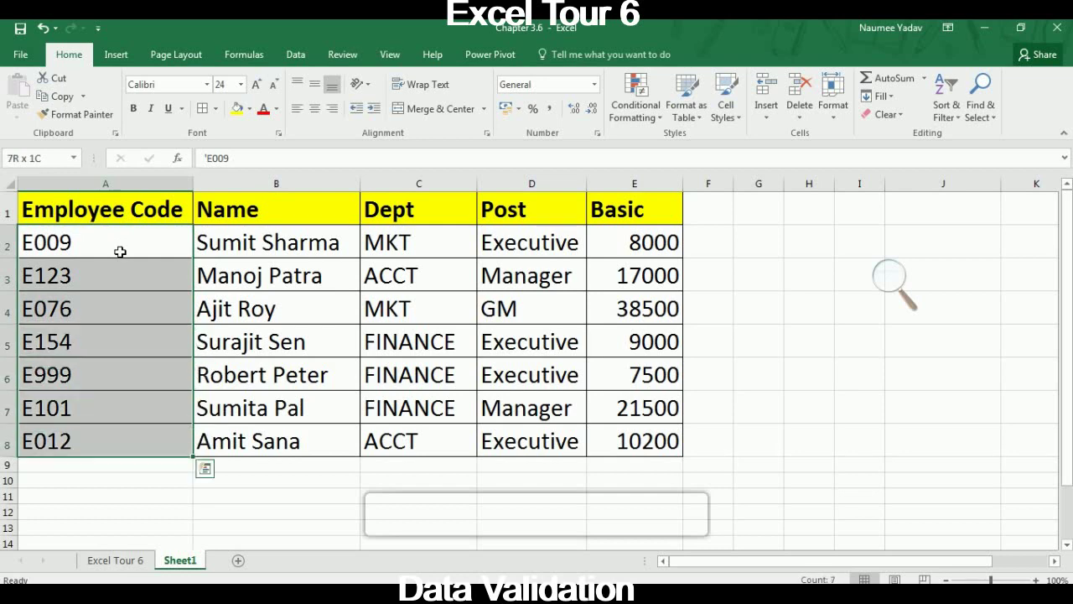
{"action": "key", "text": "Down"}
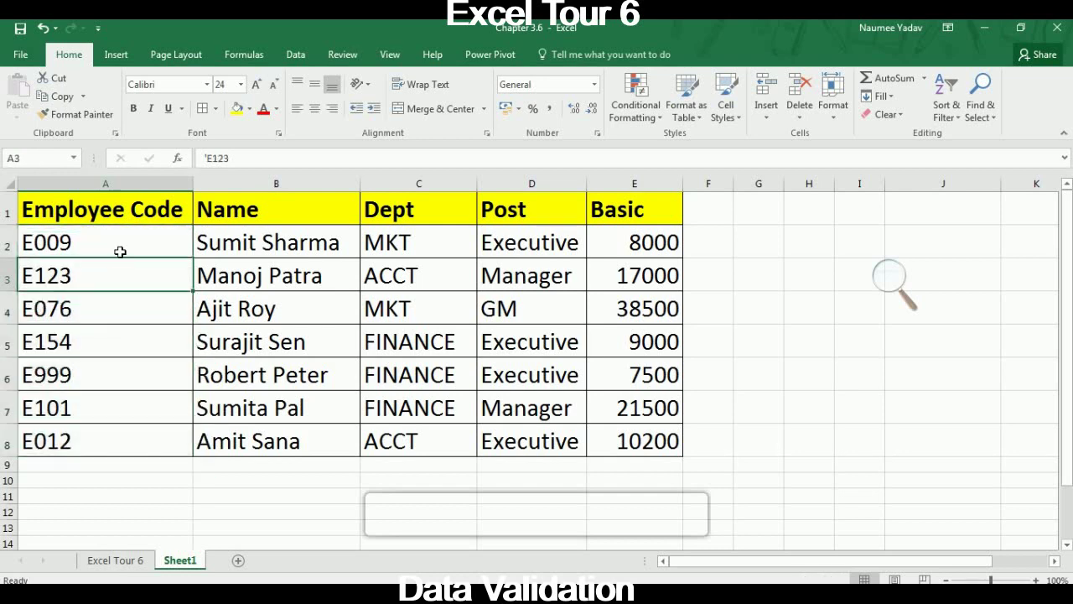
{"action": "key", "text": "Down"}
{"action": "key", "text": "Up"}
{"action": "key", "text": "Up"}
{"action": "key", "text": "Down"}
{"action": "key", "text": "Down"}
{"action": "key", "text": "Down"}
{"action": "key", "text": "Down"}
{"action": "key", "text": "Down"}
{"action": "key", "text": "Down"}
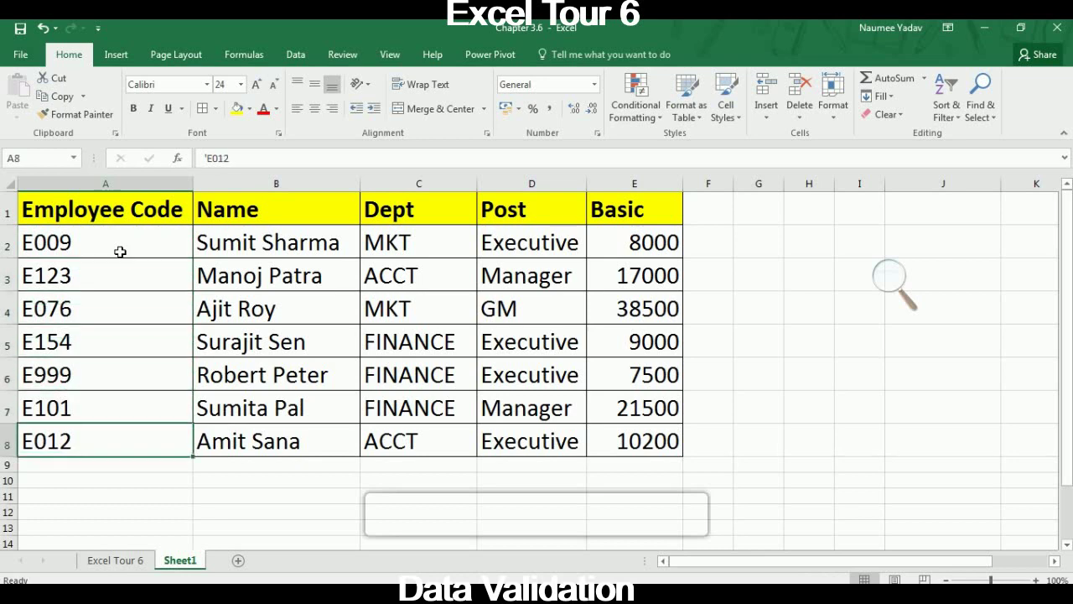
{"action": "key", "text": "Up"}
{"action": "key", "text": "Up"}
{"action": "key", "text": "Up"}
{"action": "key", "text": "Up"}
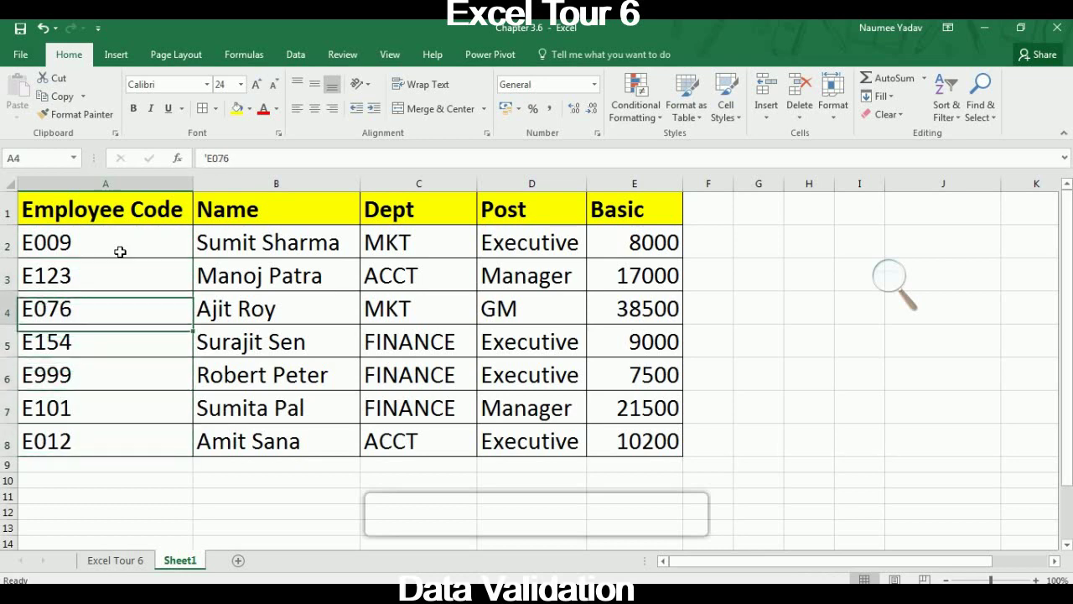
{"action": "key", "text": "Up"}
{"action": "key", "text": "Up"}
{"action": "key", "text": "Down"}
{"action": "key", "text": "Down"}
{"action": "key", "text": "Down"}
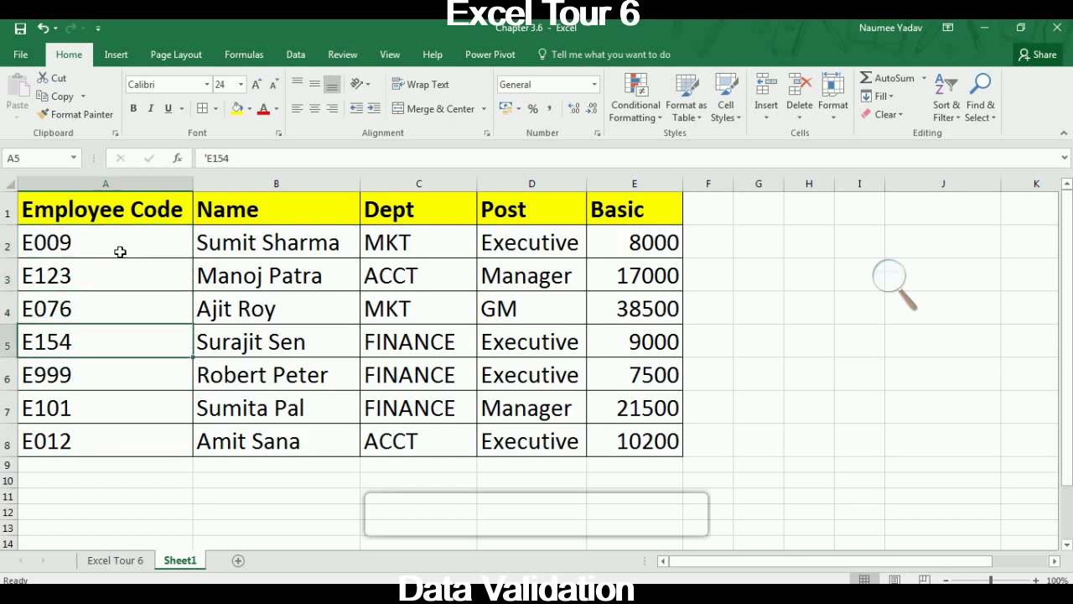
{"action": "key", "text": "Down"}
{"action": "key", "text": "Down"}
{"action": "key", "text": "Down"}
{"action": "key", "text": "Down"}
{"action": "key", "text": "Up"}
{"action": "key", "text": "Up"}
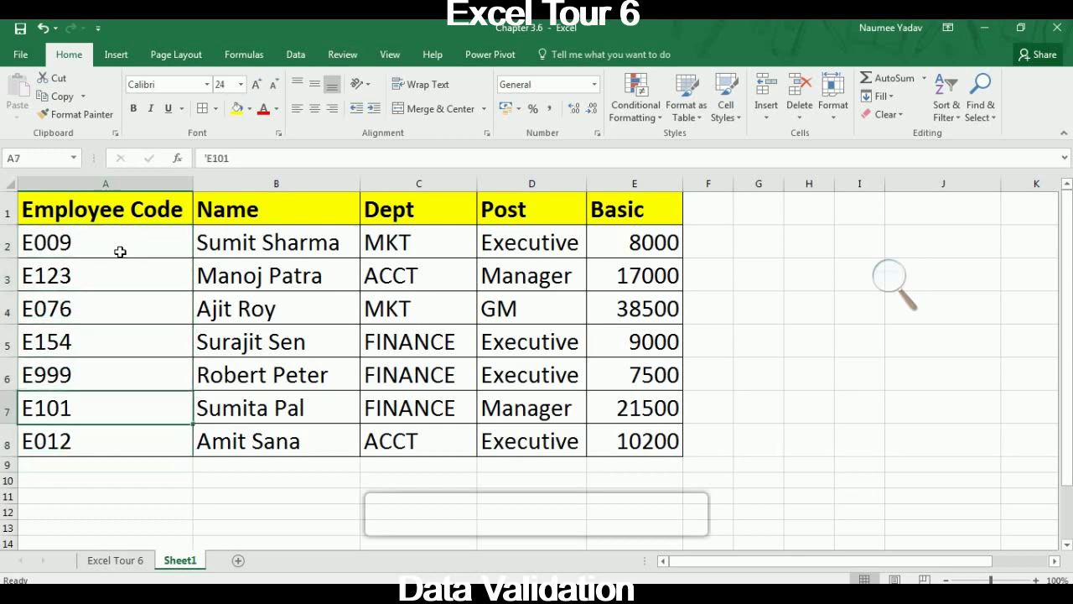
{"action": "key", "text": "Up"}
{"action": "key", "text": "Up"}
{"action": "key", "text": "Up"}
{"action": "key", "text": "Up"}
{"action": "key", "text": "Up"}
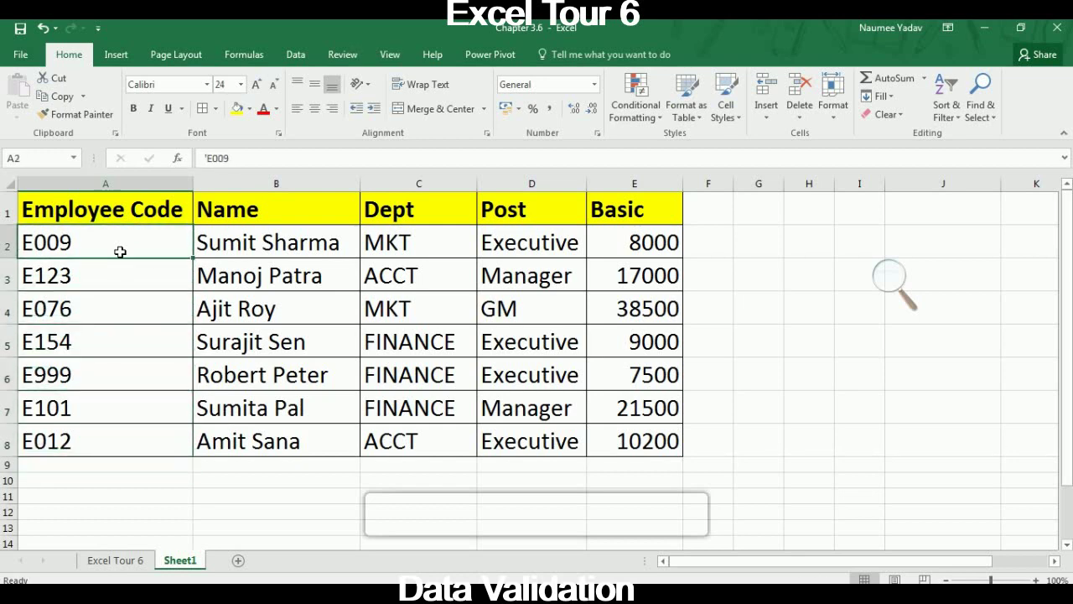
Open data validation for the employee codes in A2:A8 and set the allowed criteria to Custom.
{"action": "key", "text": "shift+Down"}
{"action": "key", "text": "shift+Down"}
{"action": "key", "text": "shift+Down"}
{"action": "key", "text": "shift+Down"}
{"action": "key", "text": "shift+Down"}
{"action": "key", "text": "shift+Down"}
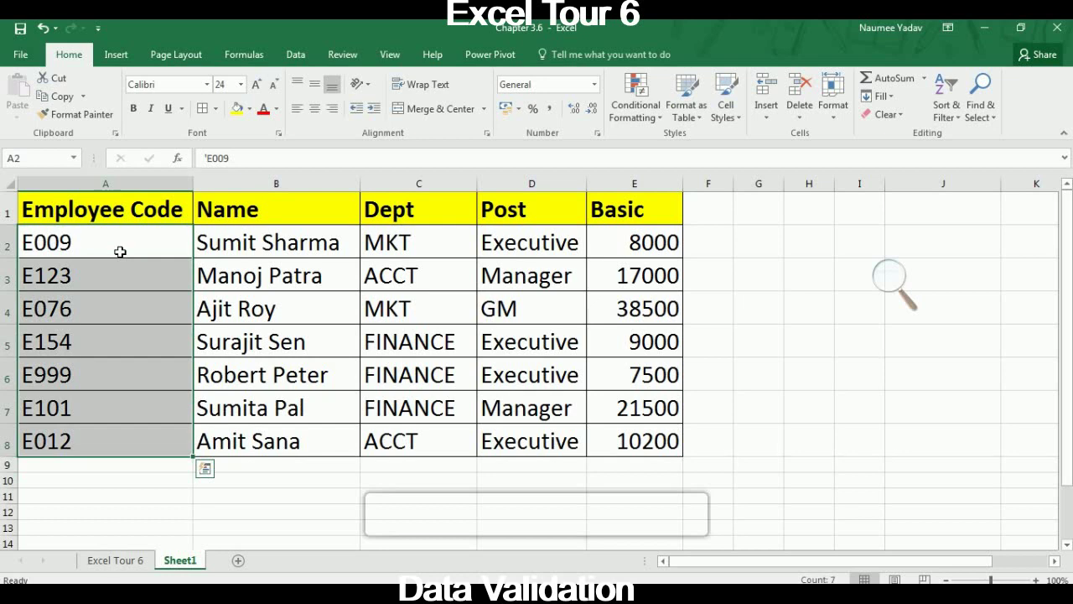
{"action": "left_click", "coordinate": [297, 54]}
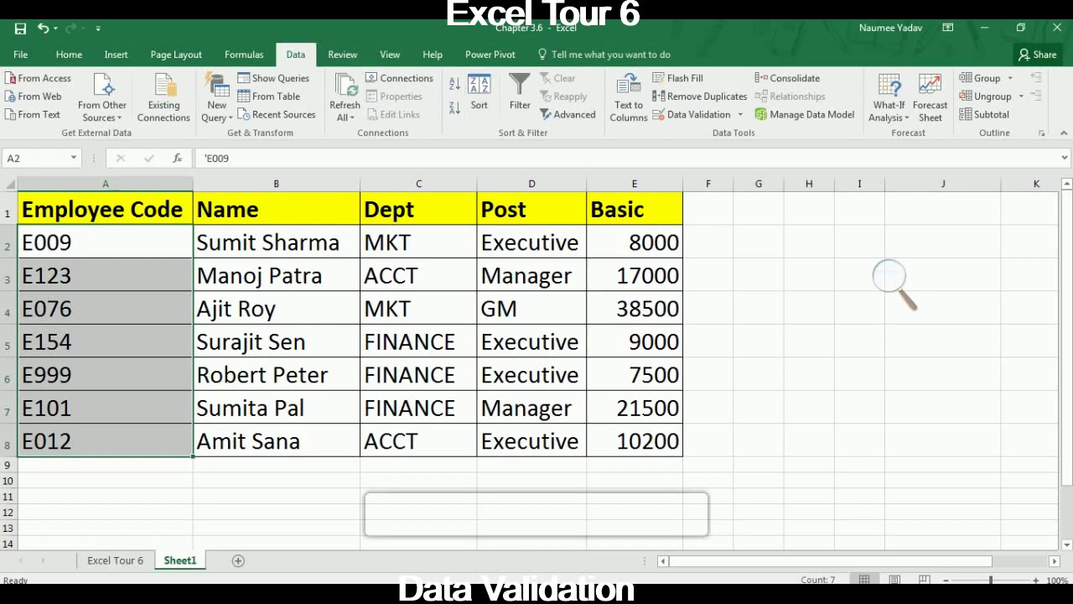
{"action": "left_click", "coordinate": [699, 115]}
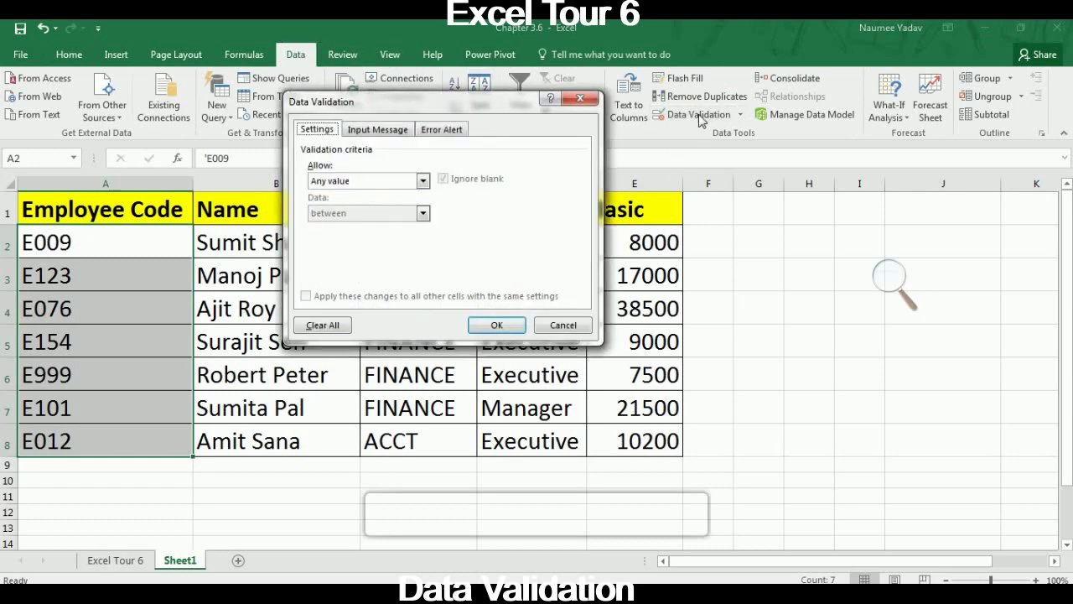
{"action": "left_click", "coordinate": [424, 181]}
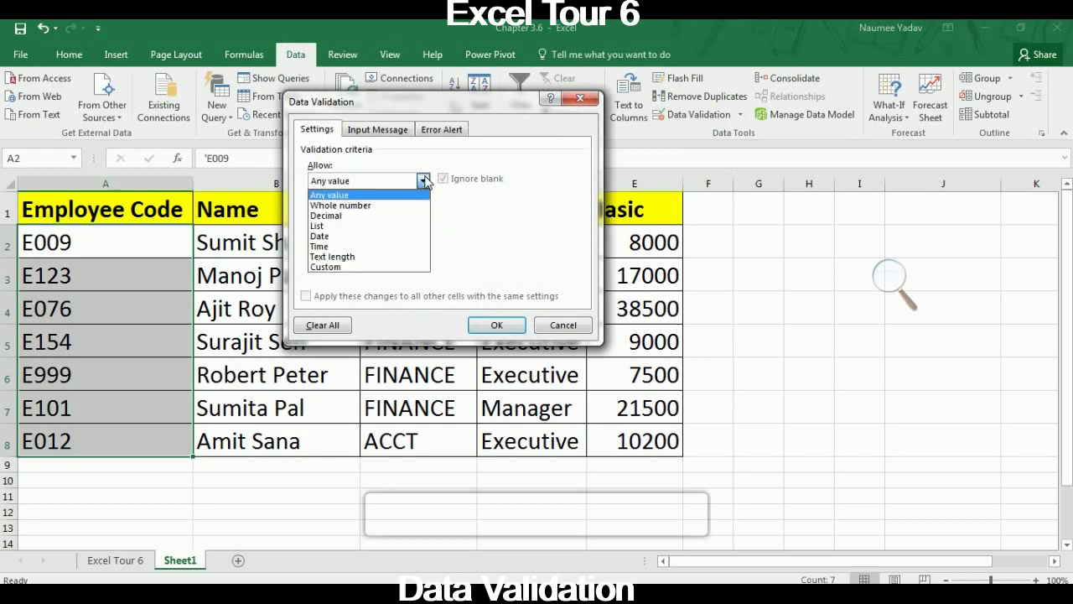
{"action": "left_click", "coordinate": [394, 267]}
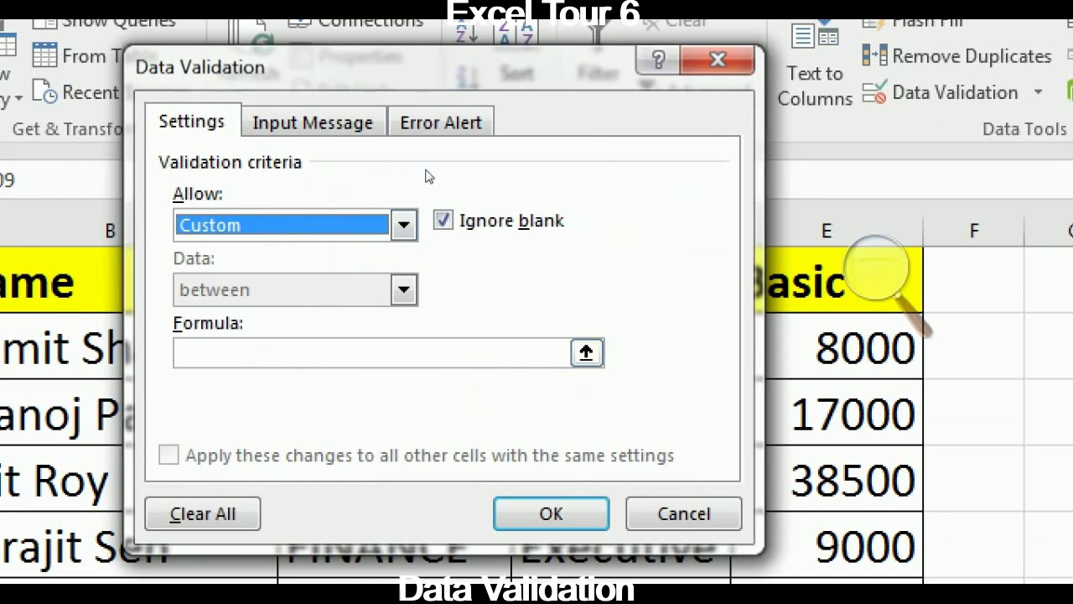
{"action": "key", "text": "alt+Down"}
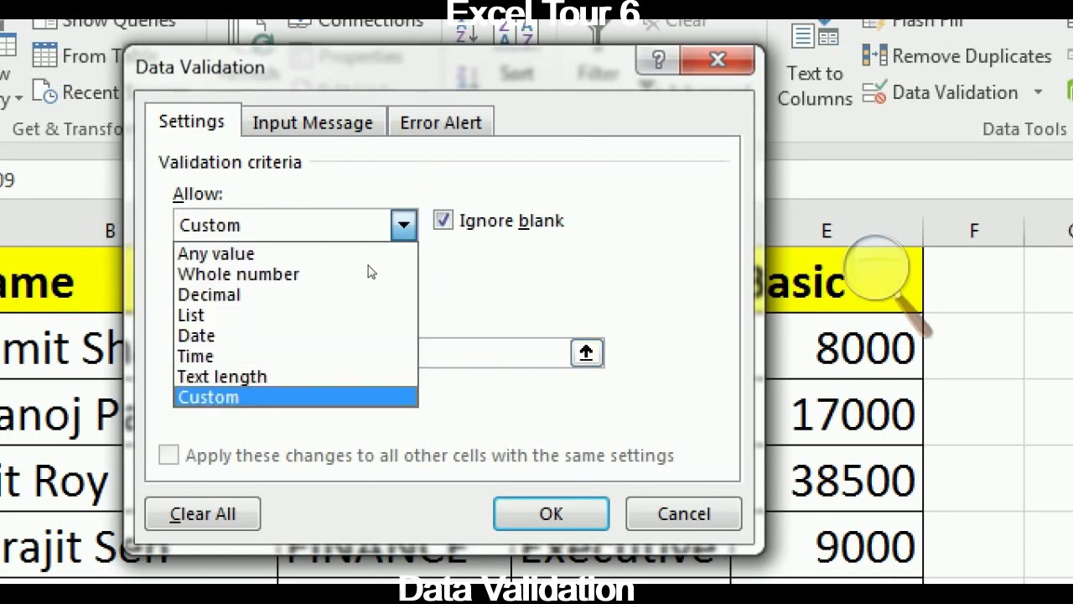
{"action": "key", "text": "Escape"}
Begin the custom validation formula with =COUNTIF( and the absolute range $A$2:$A$8 as its first argument.
{"action": "left_click", "coordinate": [179, 353]}
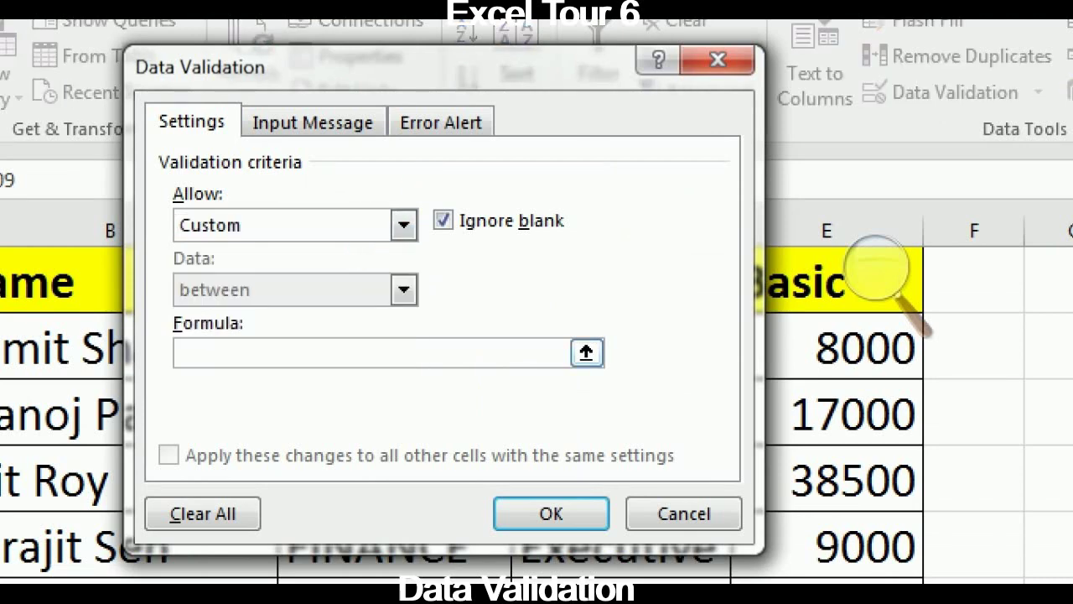
{"action": "type", "text": "=Countif"}
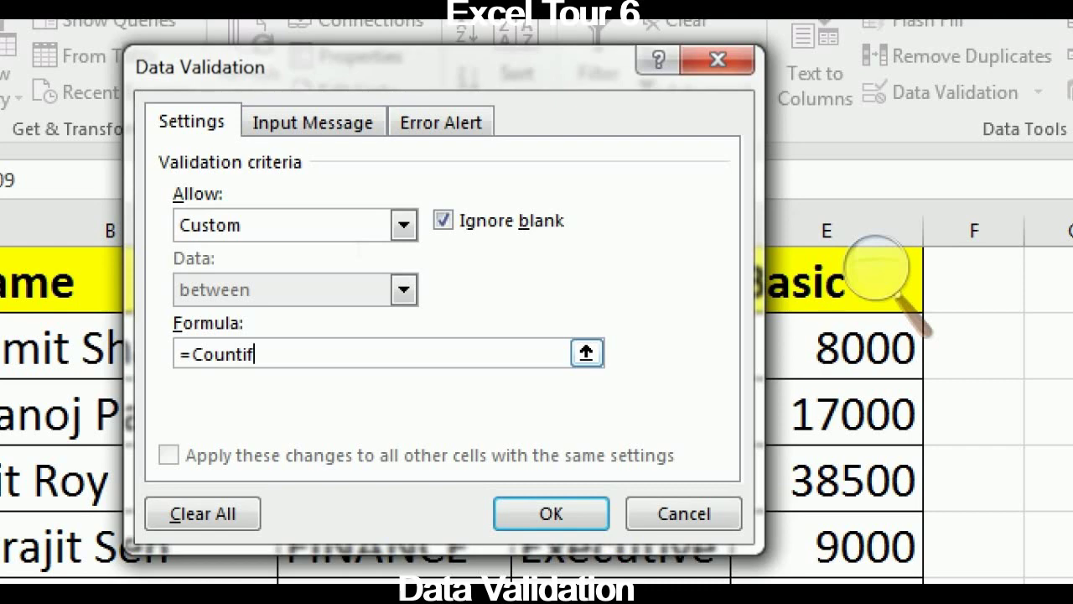
{"action": "type", "text": "("}
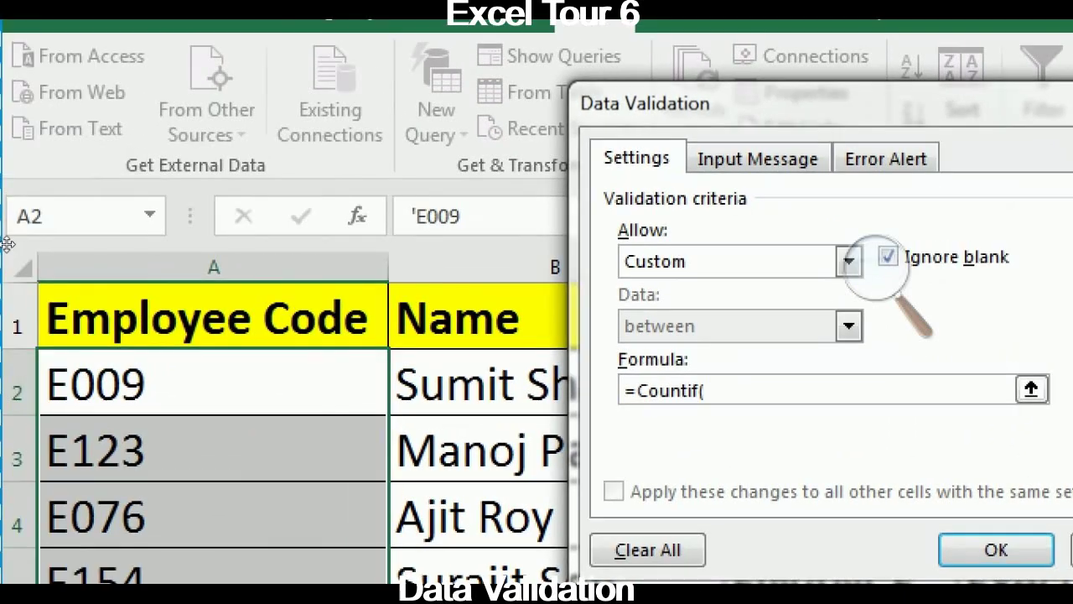
{"action": "left_click", "coordinate": [89, 235]}
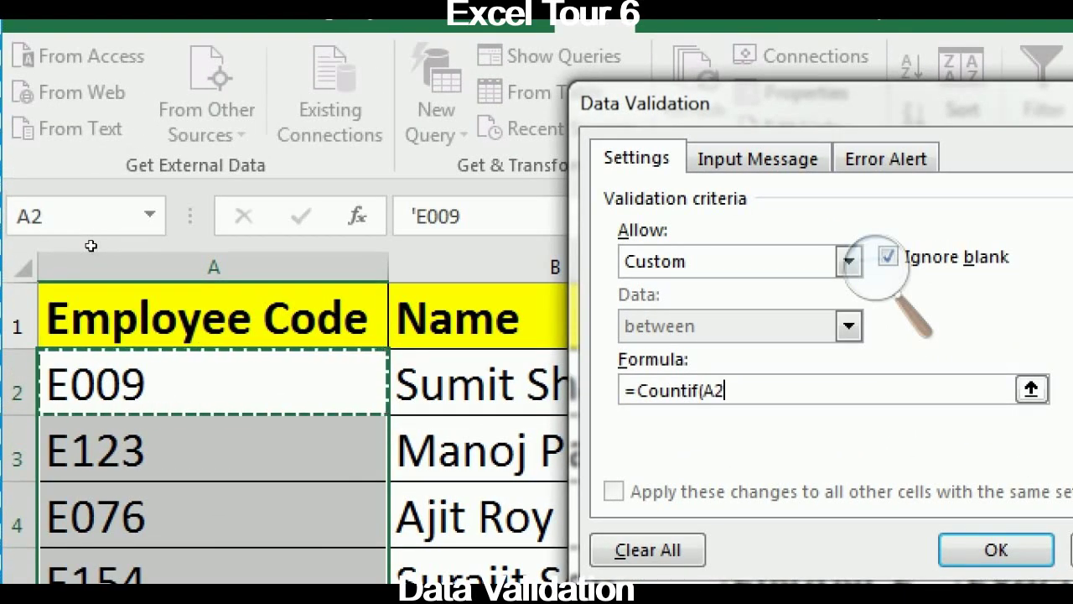
{"action": "key", "text": "shift+Down"}
{"action": "key", "text": "shift+Down"}
{"action": "key", "text": "shift+Down"}
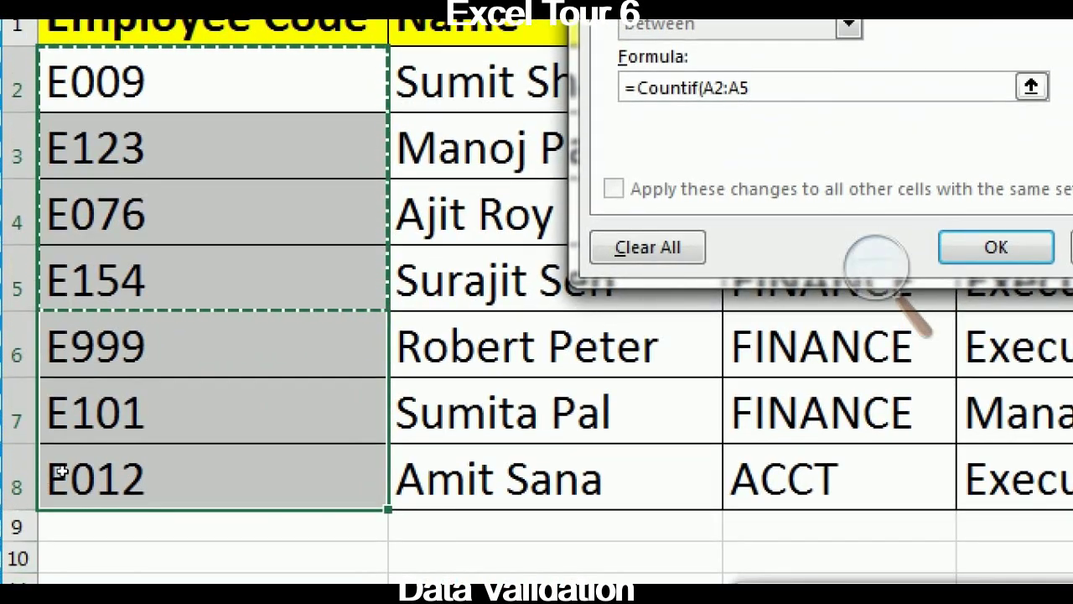
{"action": "key", "text": "shift+Down"}
{"action": "key", "text": "shift+Down"}
{"action": "key", "text": "shift+Down"}
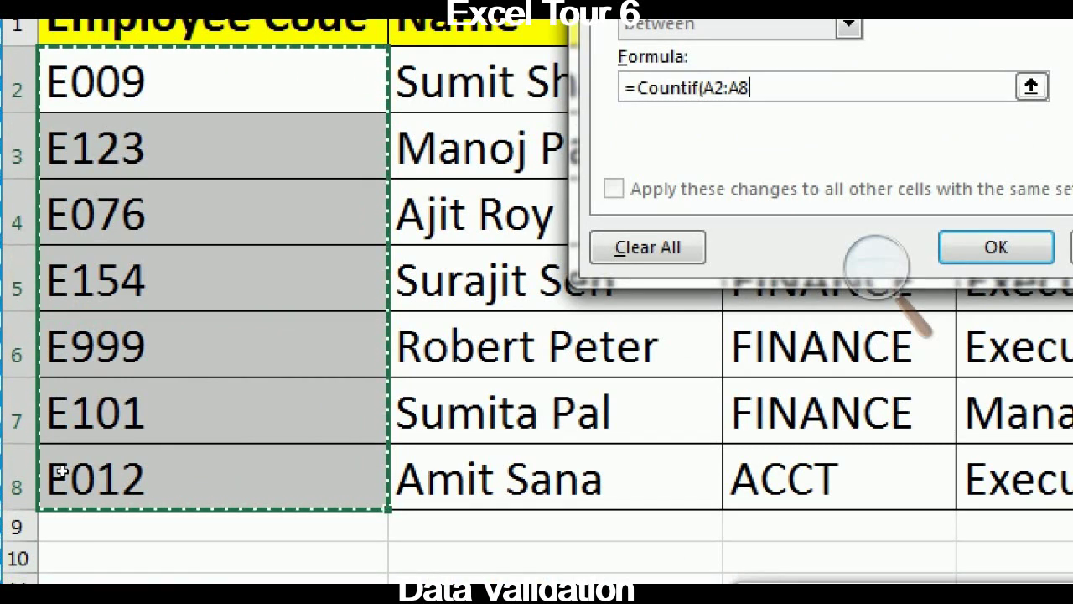
{"action": "key", "text": "F4"}
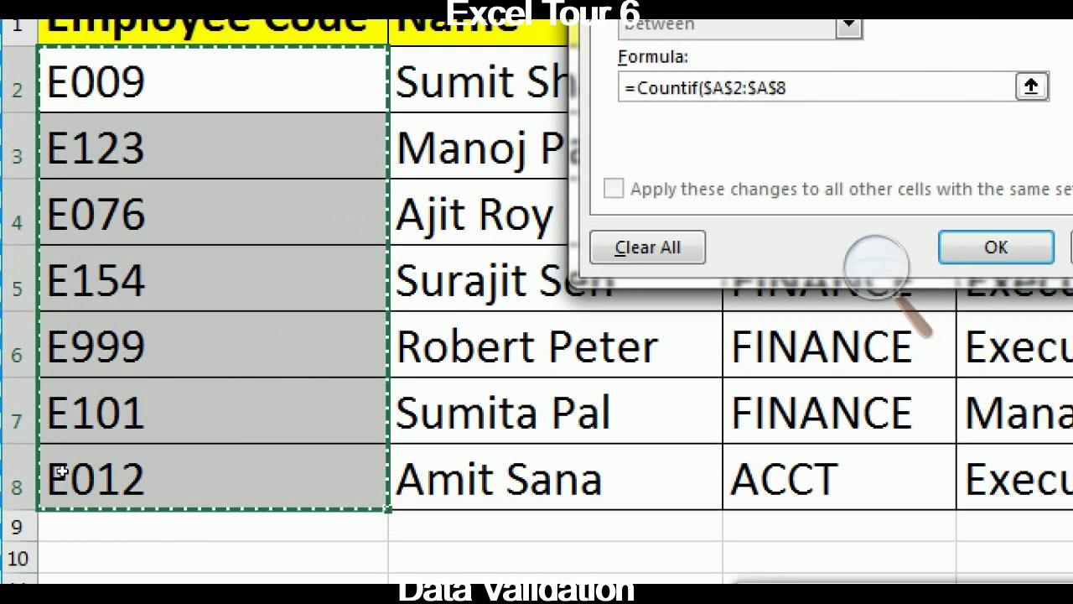
Complete the validation formula with $A2 as the criterion and =1 as the condition, and apply the rule.
{"action": "type", "text": ","}
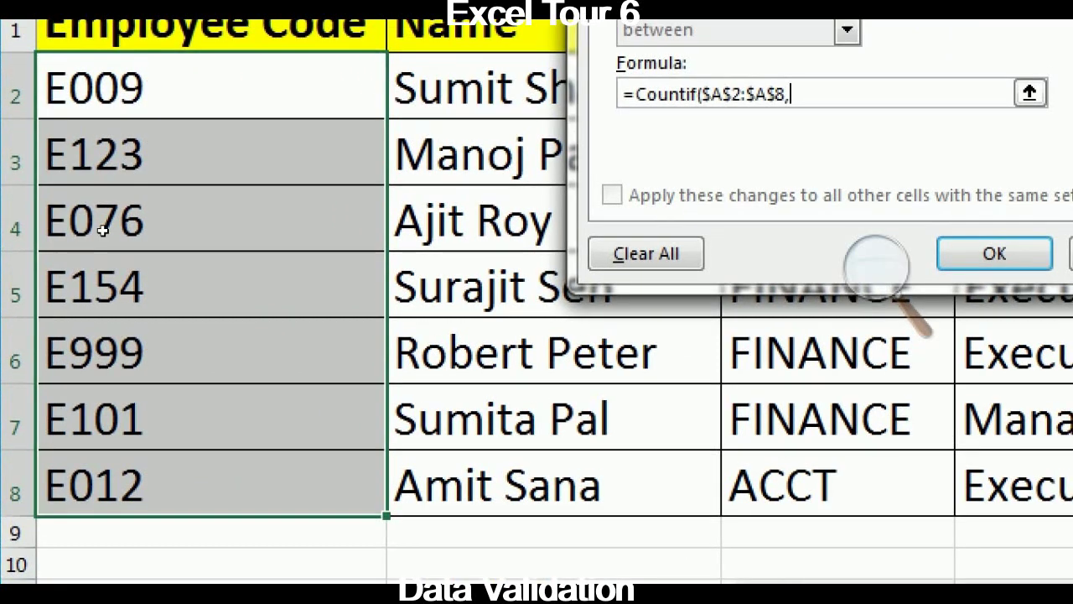
{"action": "type", "text": "A2"}
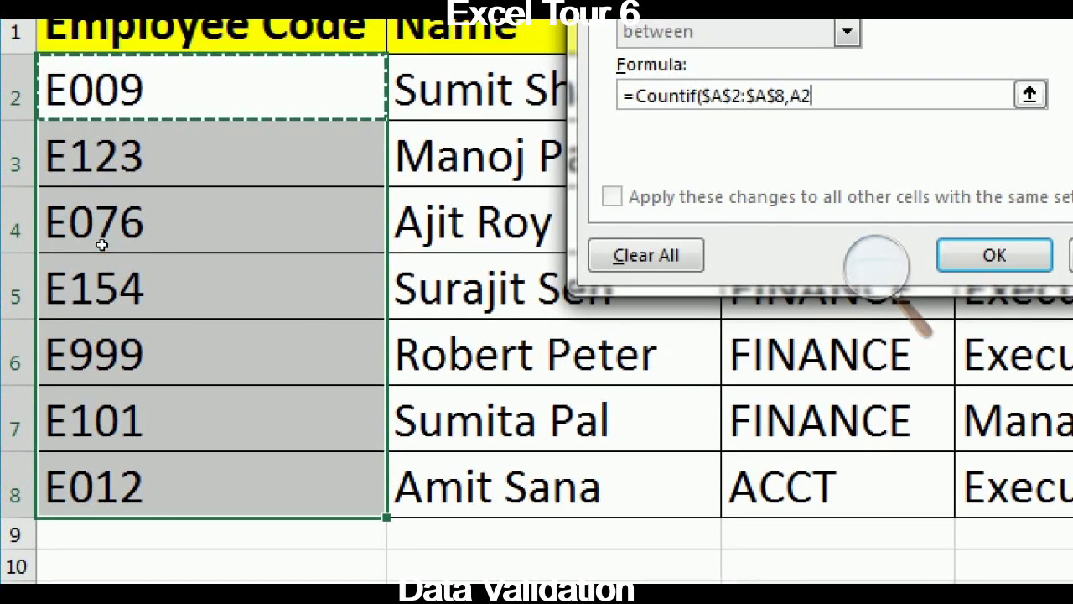
{"action": "key", "text": "F4"}
{"action": "key", "text": "F4"}
{"action": "key", "text": "F4"}
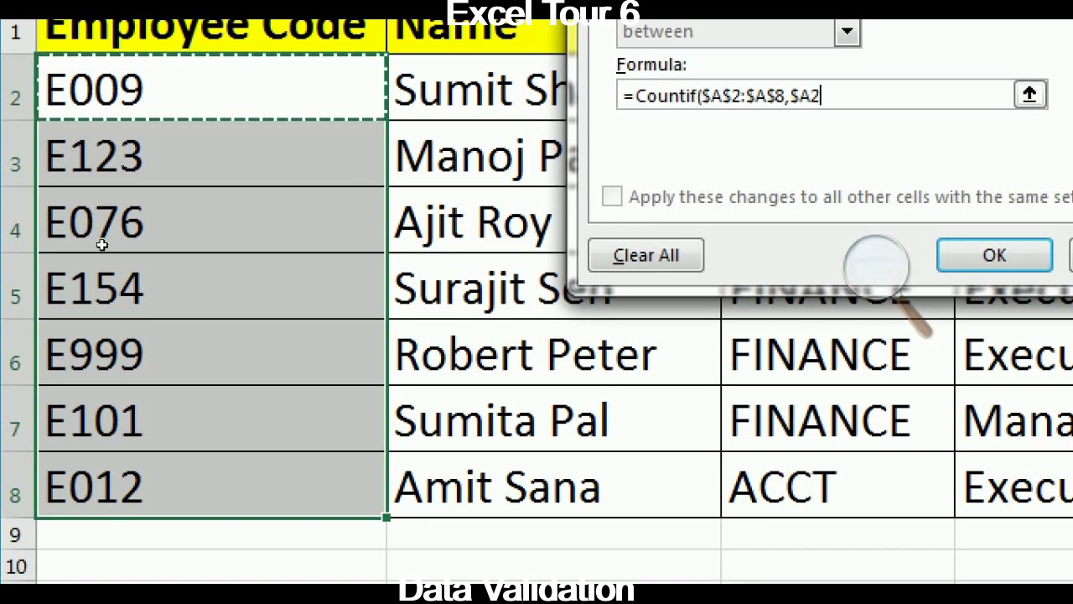
{"action": "type", "text": ")"}
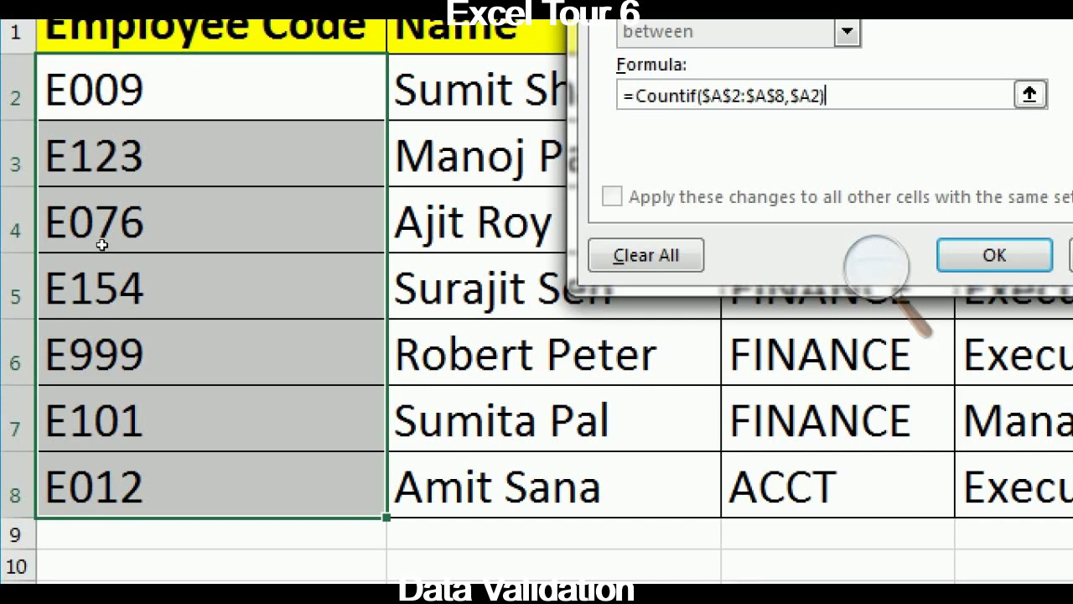
{"action": "type", "text": "=1"}
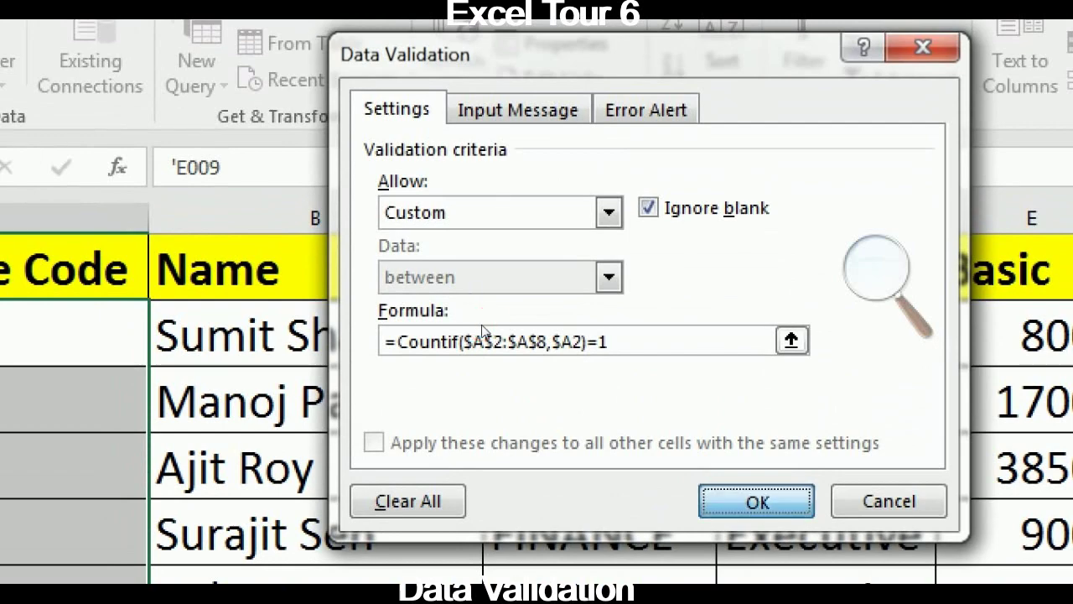
{"action": "key", "text": "Return"}
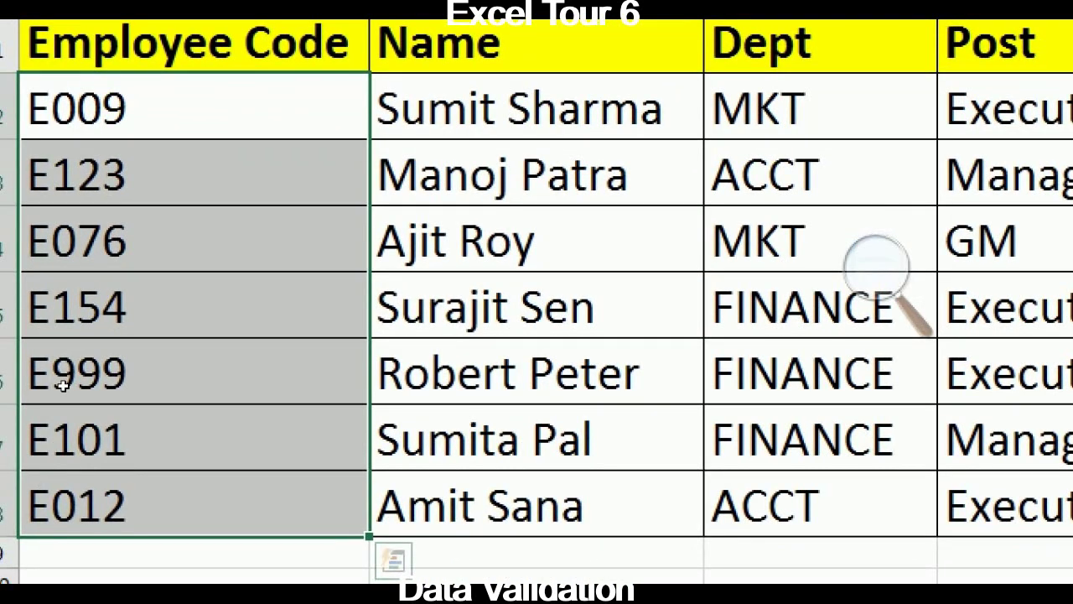
Test the unique-code rule by entering the employee code of cell A3 as a duplicate in A4, and discard the entry.
{"action": "key", "text": "Down"}
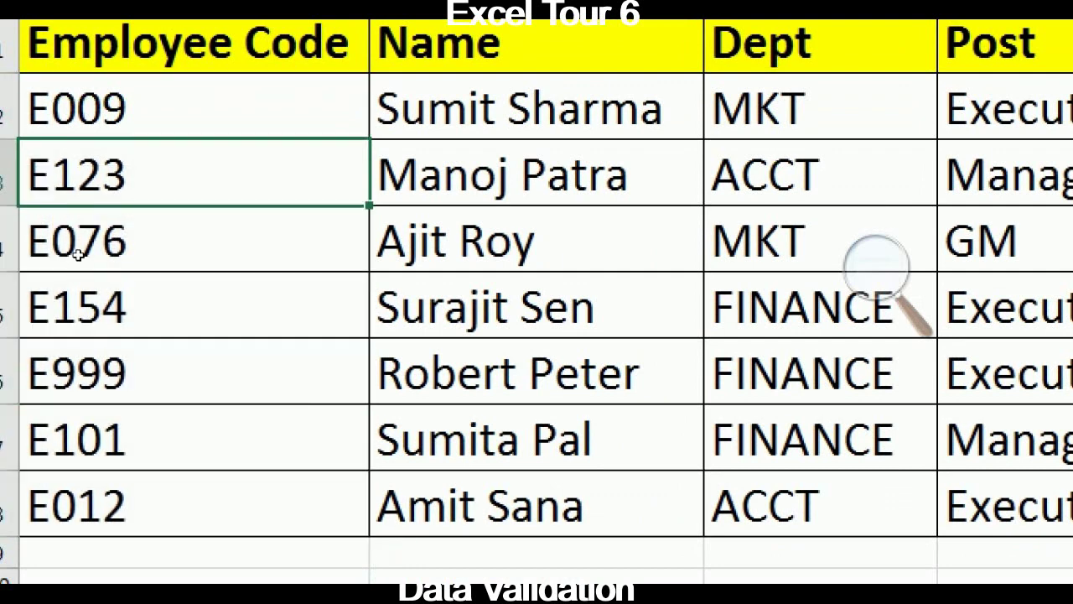
{"action": "key", "text": "Down"}
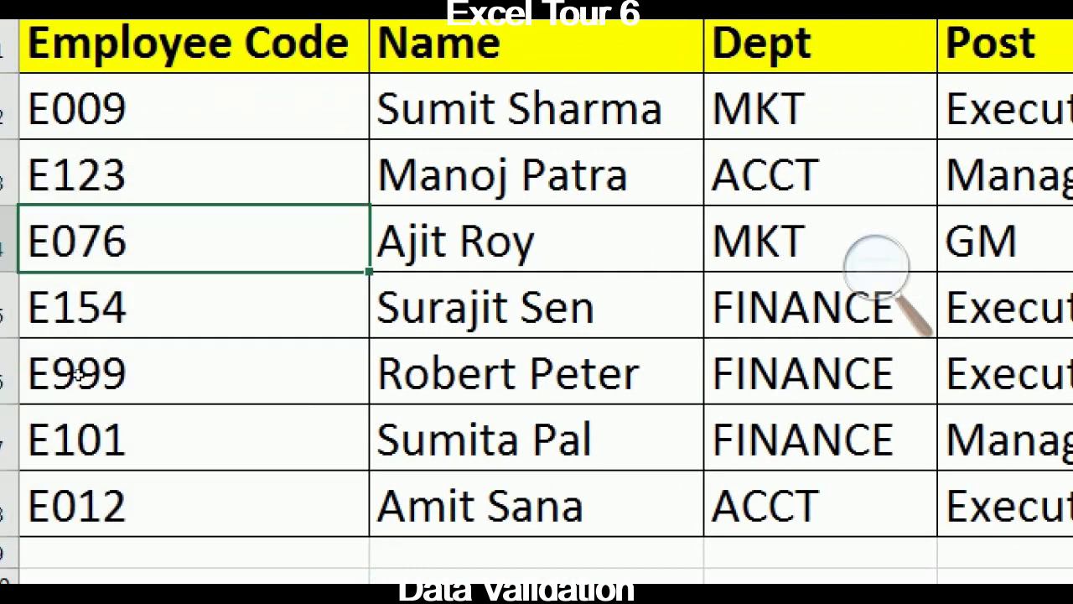
{"action": "key", "text": "ctrl+Down"}
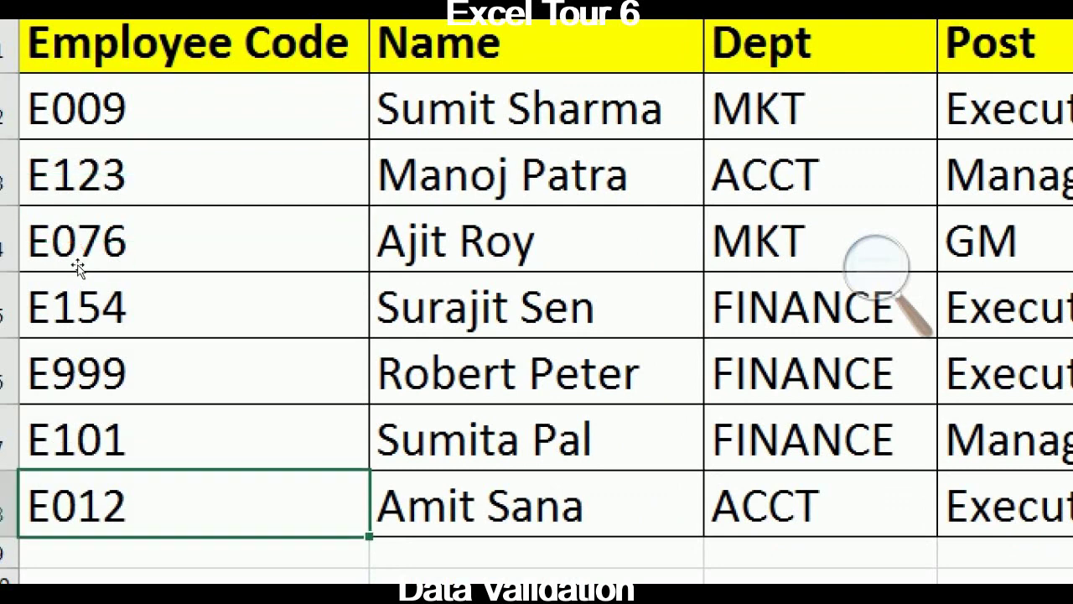
{"action": "key", "text": "Up"}
{"action": "key", "text": "Up"}
{"action": "key", "text": "Up"}
{"action": "key", "text": "Up"}
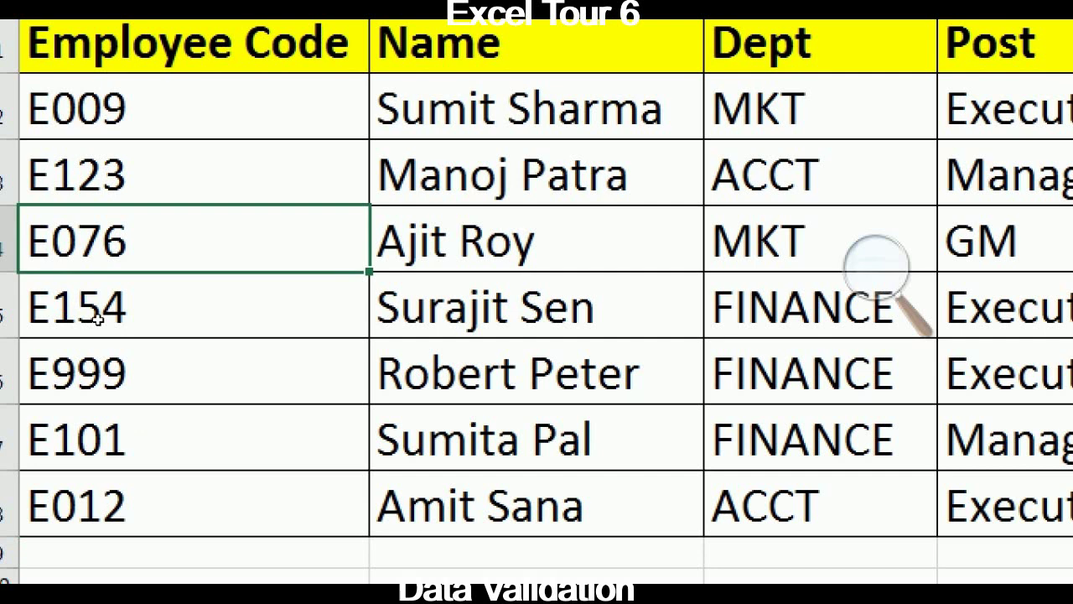
{"action": "type", "text": "E1"}
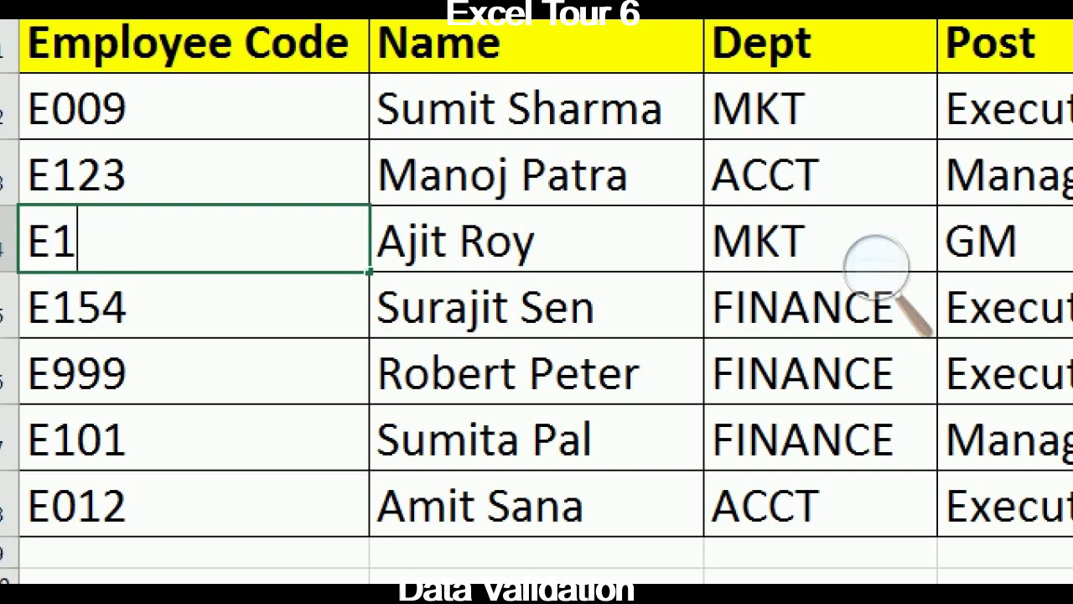
{"action": "type", "text": "23"}
{"action": "key", "text": "Return"}
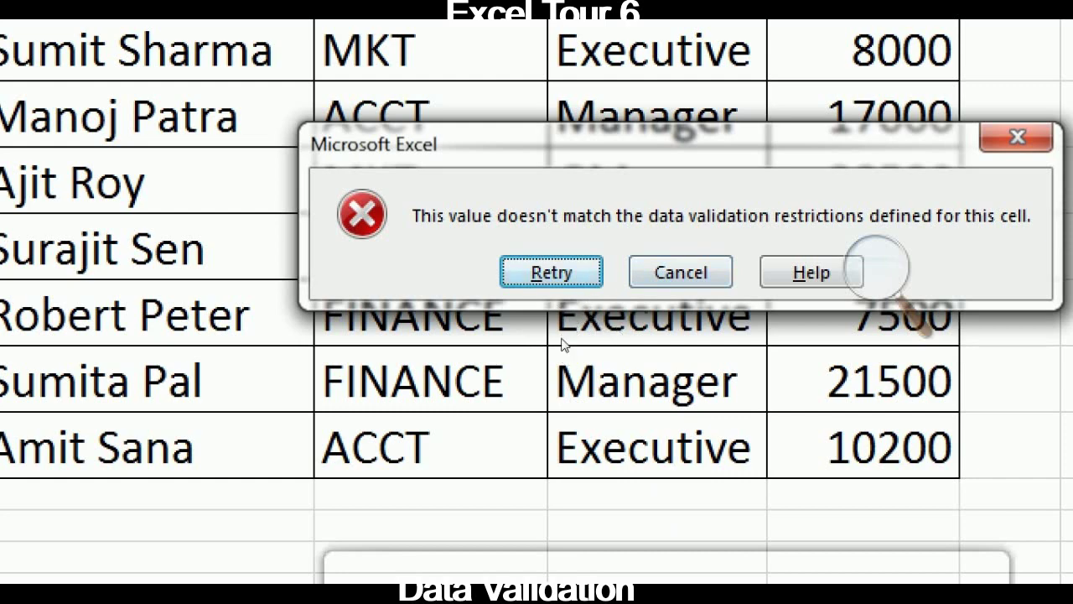
{"action": "key", "text": "Tab"}
{"action": "key", "text": "Return"}
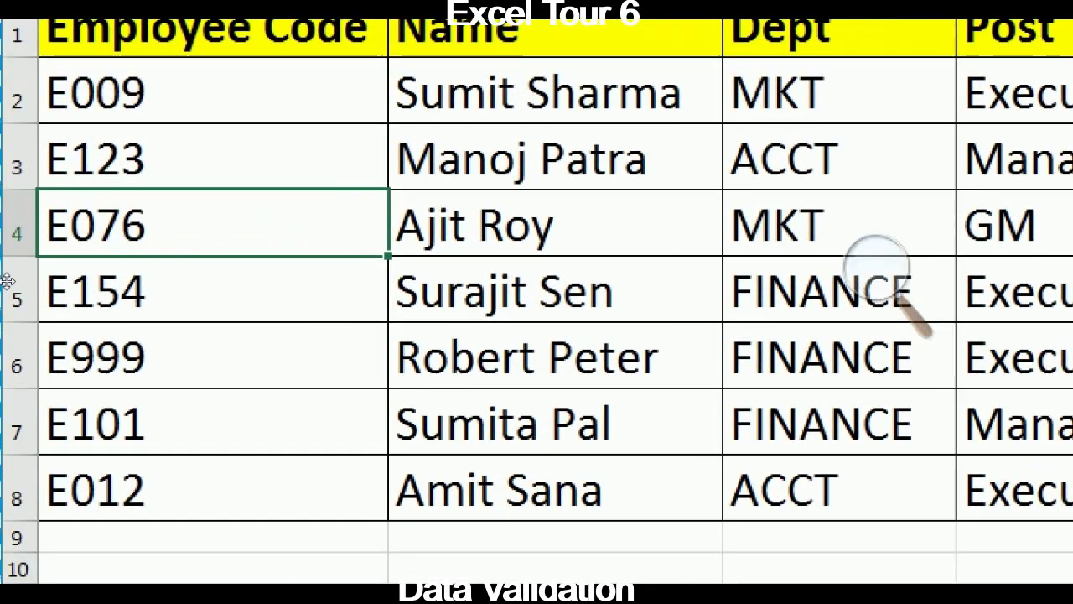
Reopen data validation for the employee codes in A2:A8 and give the error alert the title Employee Code.
{"action": "key", "text": "Up"}
{"action": "key", "text": "Up"}
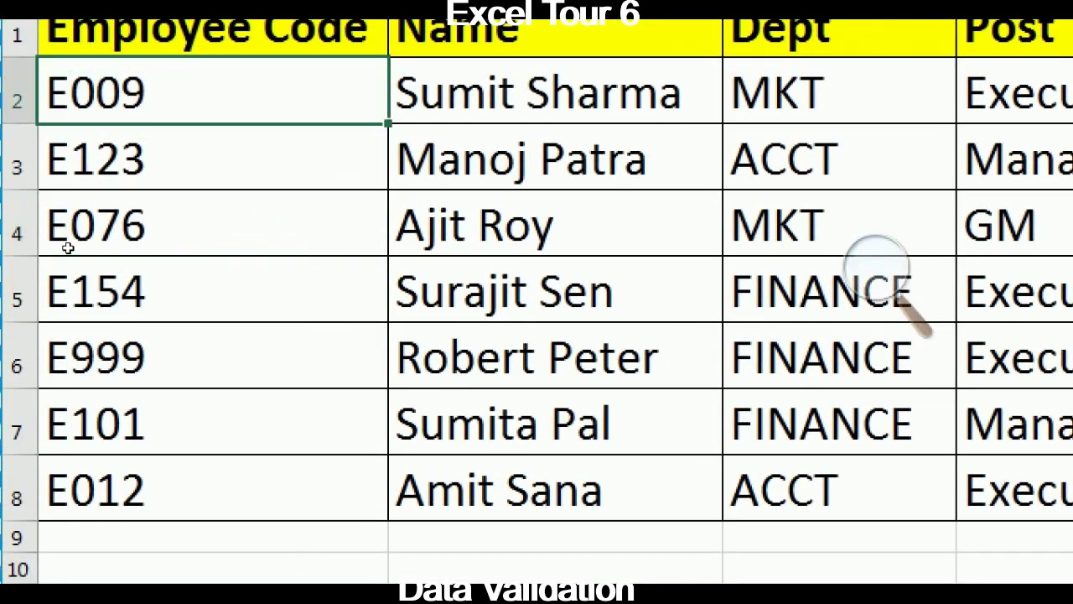
{"action": "key", "text": "shift+Down"}
{"action": "key", "text": "shift+Down"}
{"action": "key", "text": "shift+Down"}
{"action": "key", "text": "shift+Down"}
{"action": "key", "text": "shift+Down"}
{"action": "key", "text": "shift+Down"}
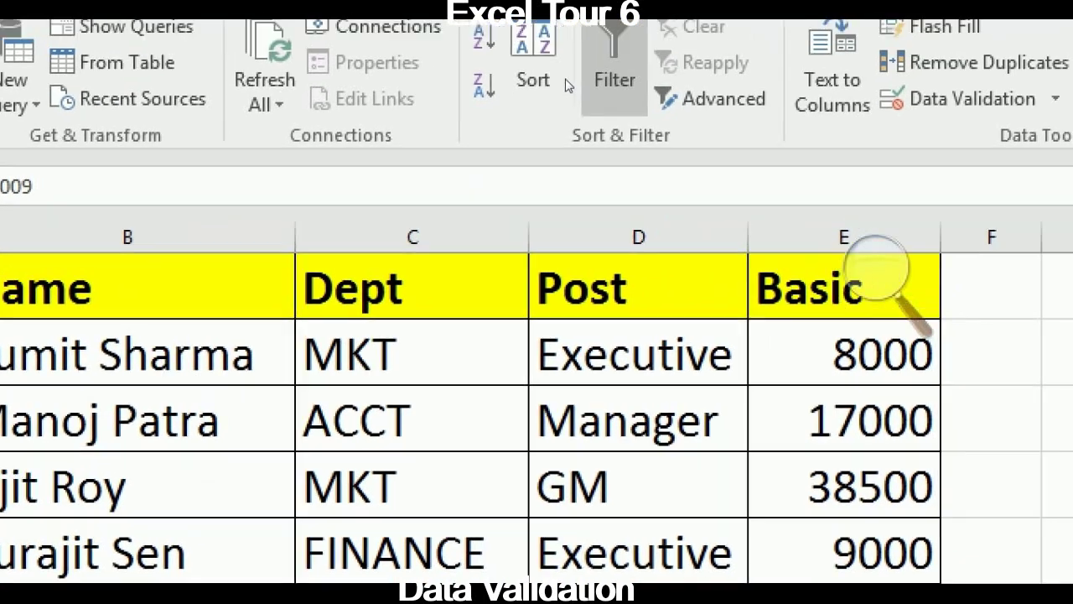
{"action": "key", "text": "alt+a"}
{"action": "key", "text": "v"}
{"action": "key", "text": "v"}
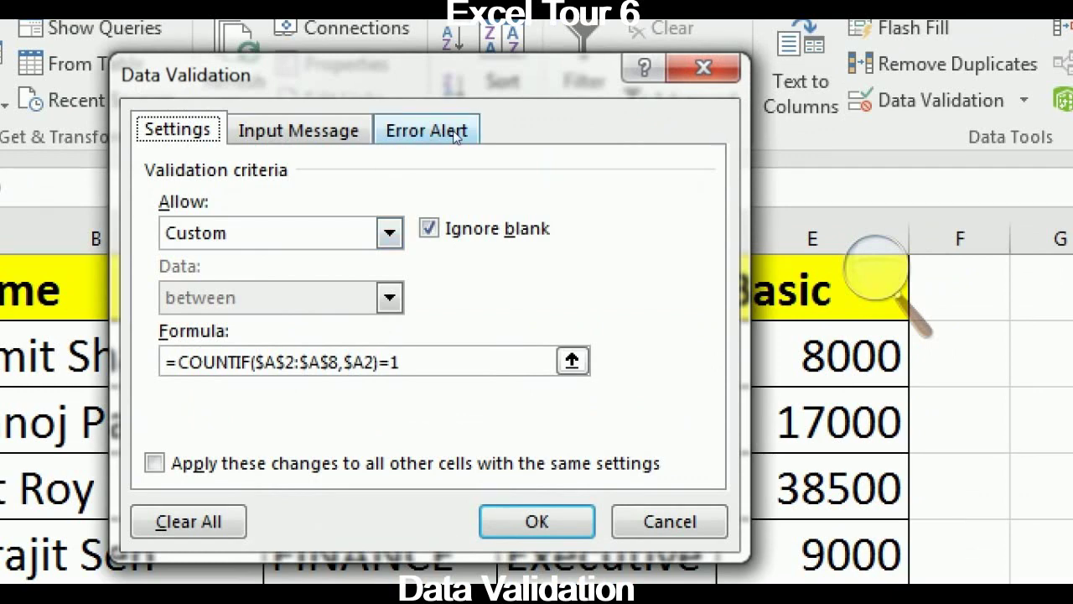
{"action": "left_click", "coordinate": [458, 132]}
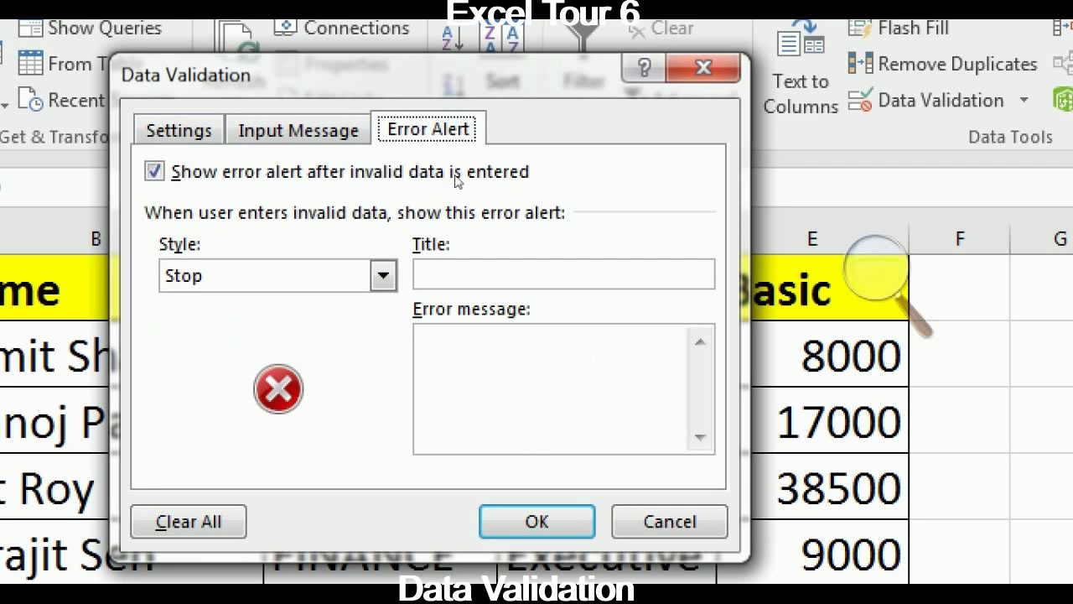
{"action": "left_click", "coordinate": [419, 273]}
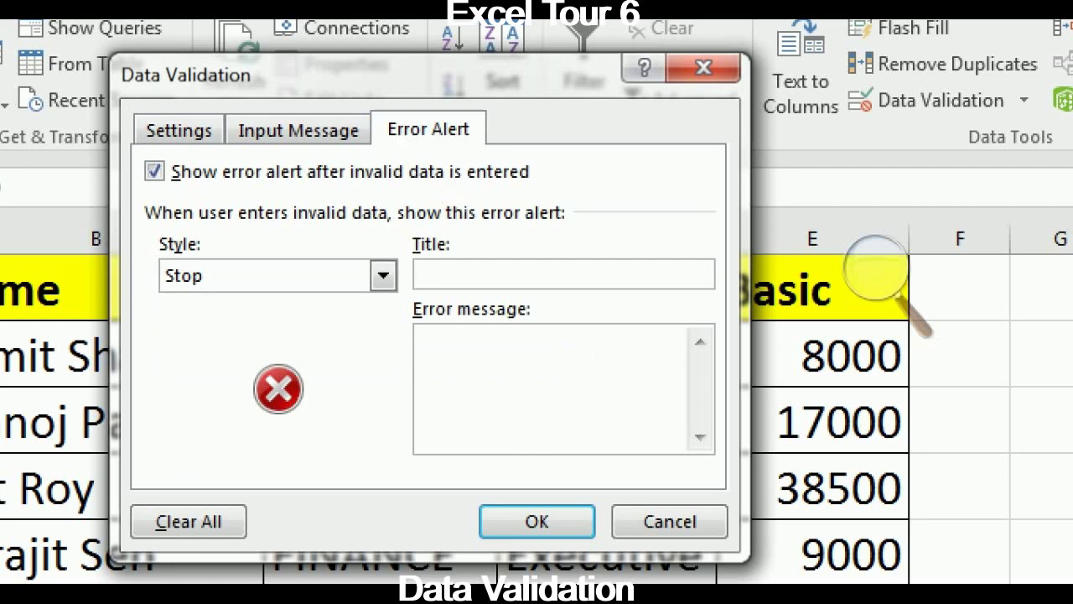
{"action": "type", "text": "Employe"}
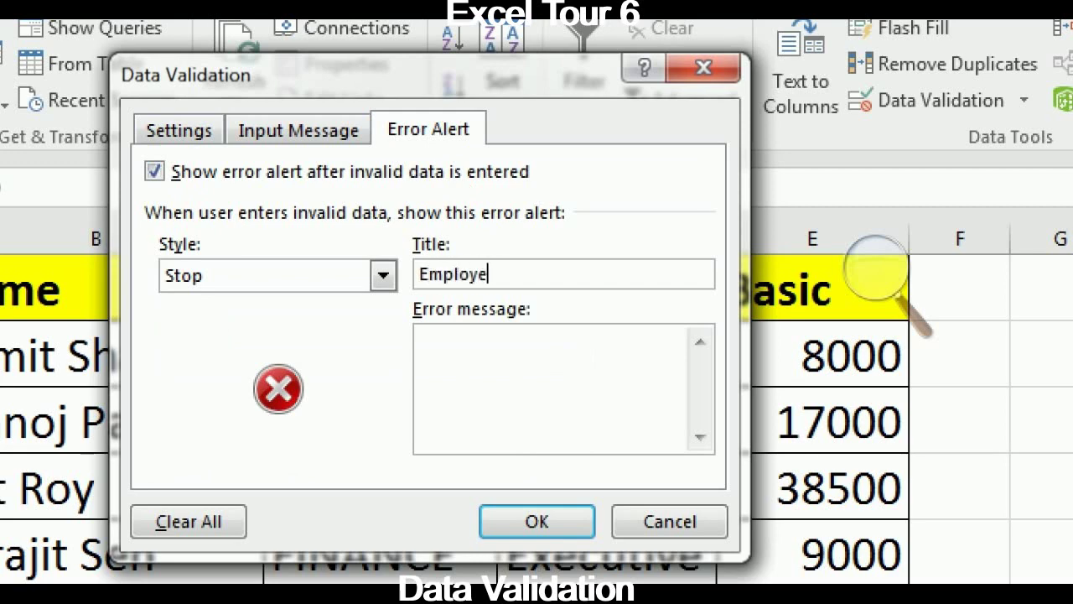
{"action": "type", "text": "e Code"}
Set the error message of the employee code alert to "Doesn't allow duplicate".
{"action": "key", "text": "Tab"}
{"action": "type", "text": "Does"}
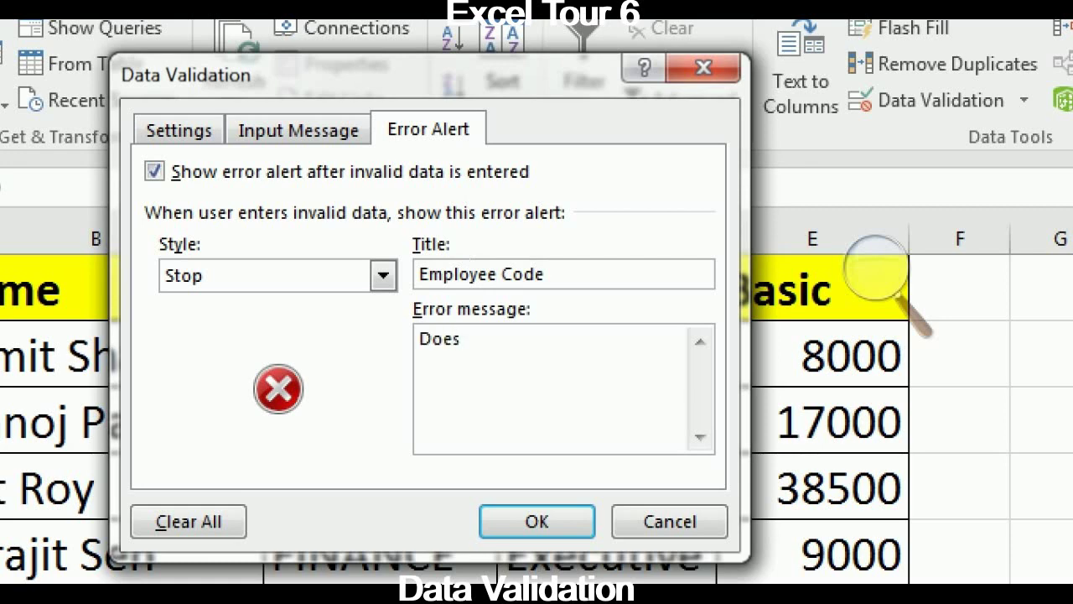
{"action": "type", "text": "t"}
{"action": "key", "text": "BackSpace"}
{"action": "type", "text": "'"}
{"action": "key", "text": "BackSpace"}
{"action": "type", "text": "nt"}
{"action": "key", "text": "BackSpace"}
{"action": "type", "text": "'t allow "}
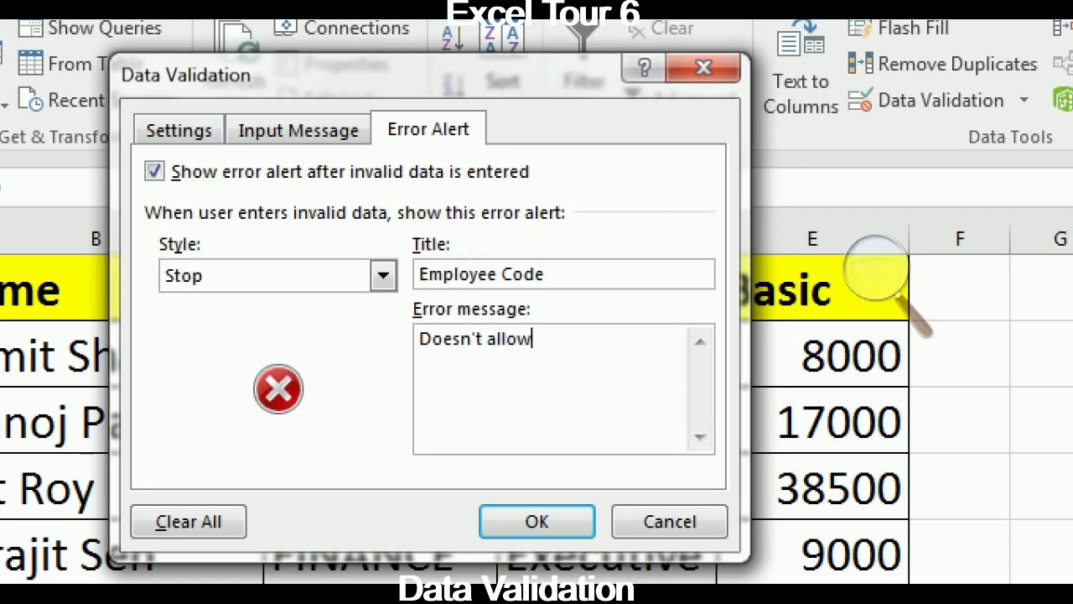
{"action": "type", "text": "duplicate"}
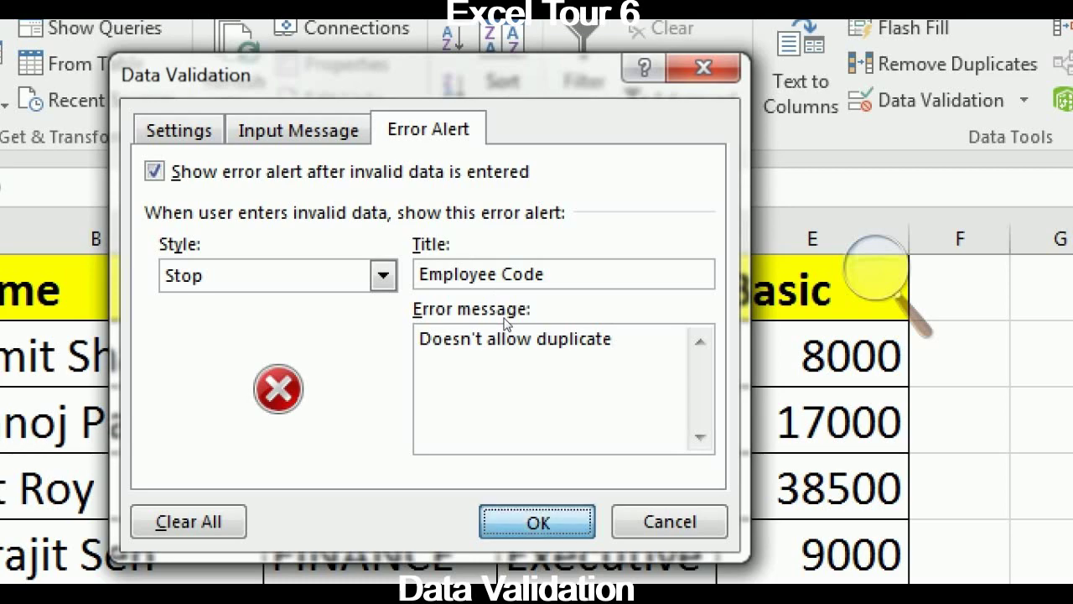
Apply the employee code alert, test it by entering the code of A2 as a duplicate in A3, and discard the entry.
{"action": "key", "text": "Return"}
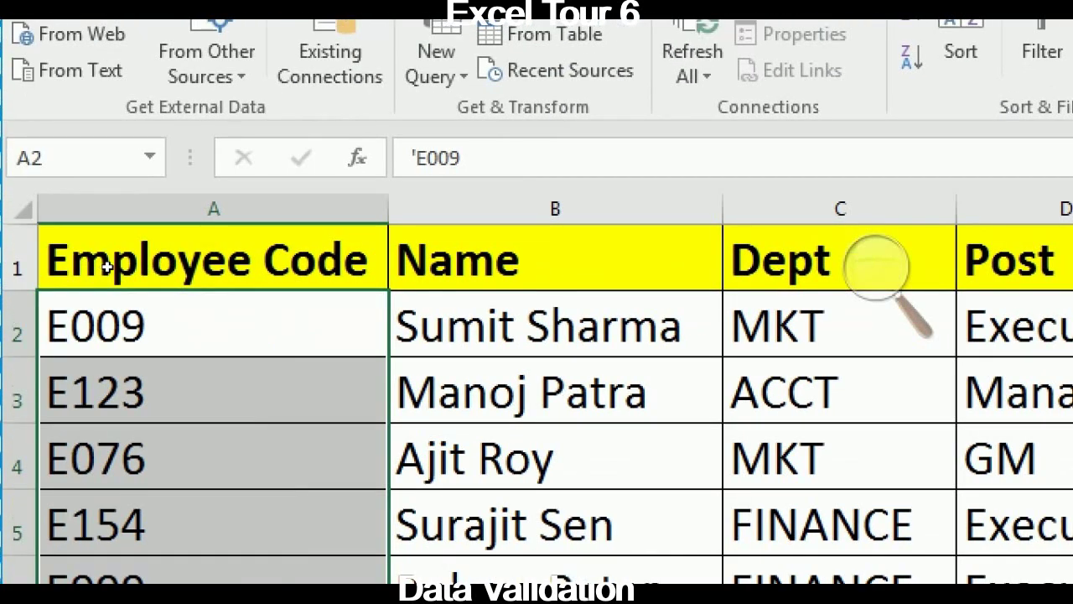
{"action": "key", "text": "Down"}
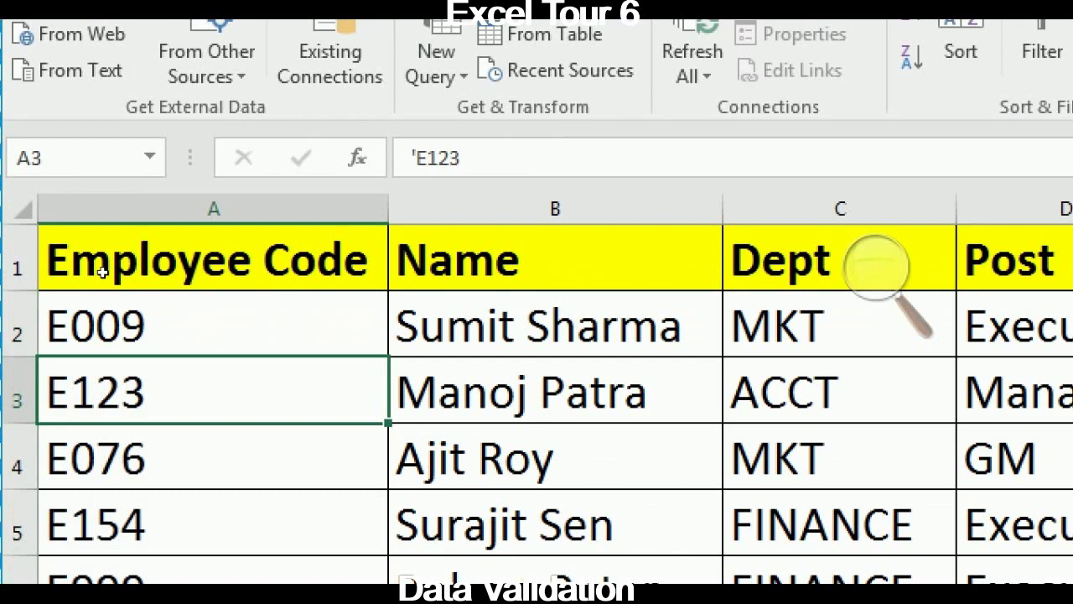
{"action": "type", "text": "E00"}
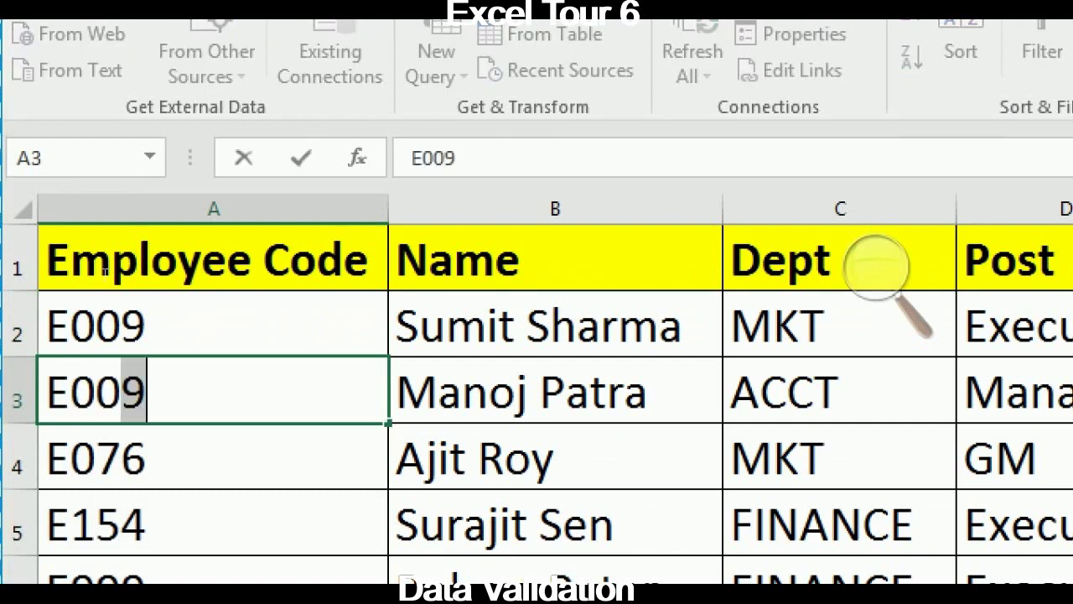
{"action": "type", "text": "9"}
{"action": "key", "text": "Return"}
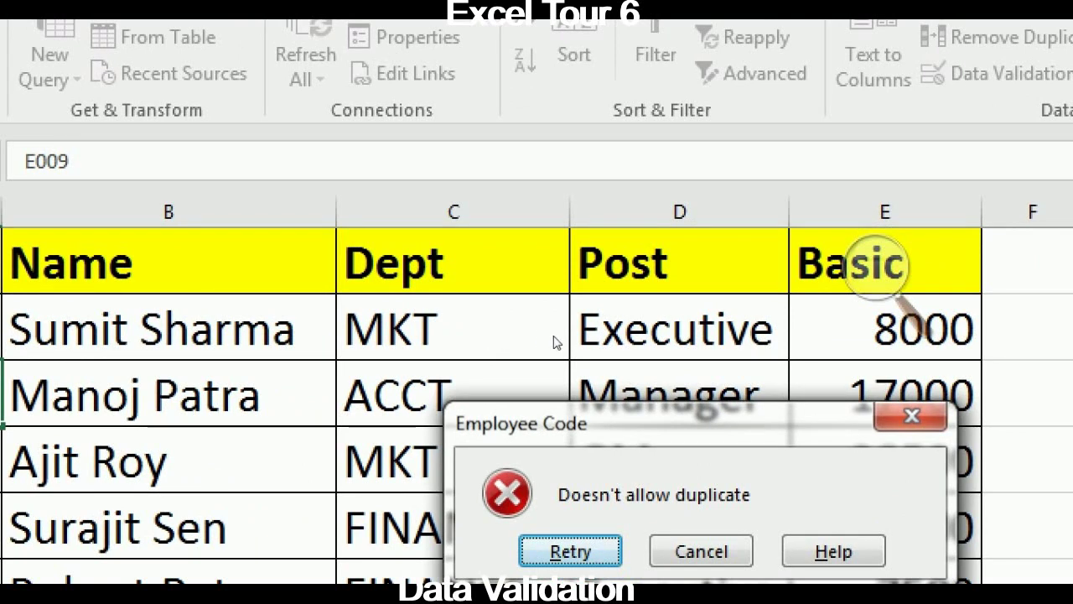
{"action": "key", "text": "Escape"}
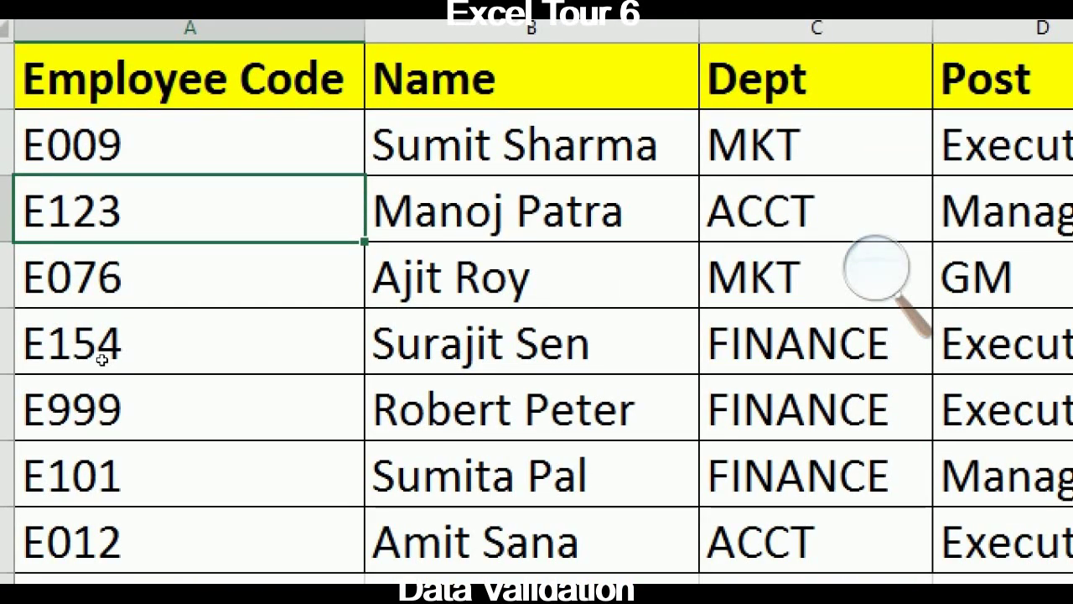
{"action": "left_click", "coordinate": [118, 305]}
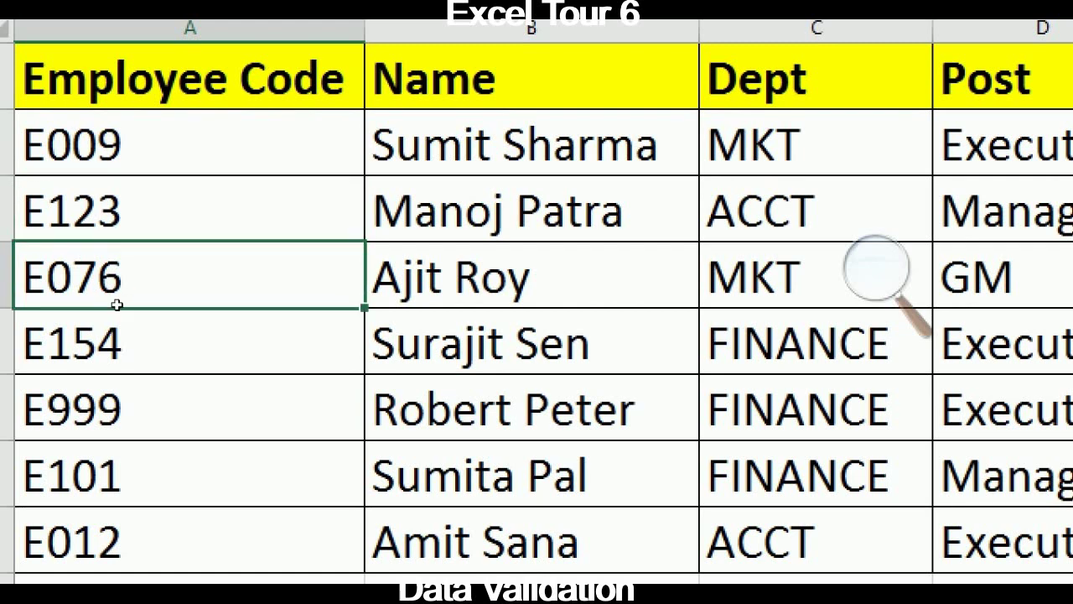
{"action": "left_click", "coordinate": [766, 322]}
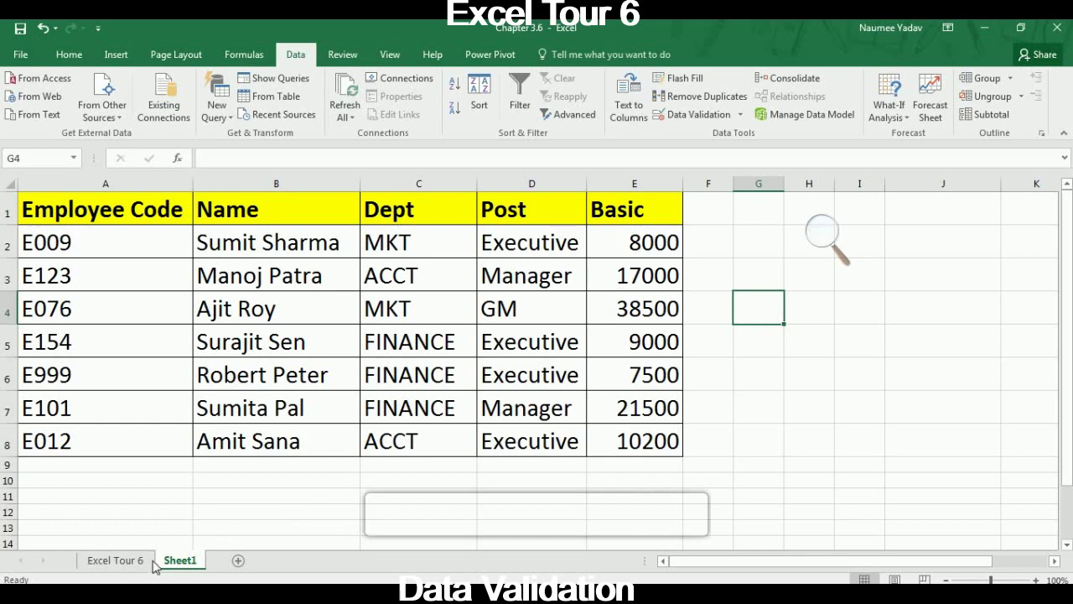
Examine the instruction about employee name length in row 14 of the Excel Tour 6 sheet.
{"action": "left_click", "coordinate": [116, 560]}
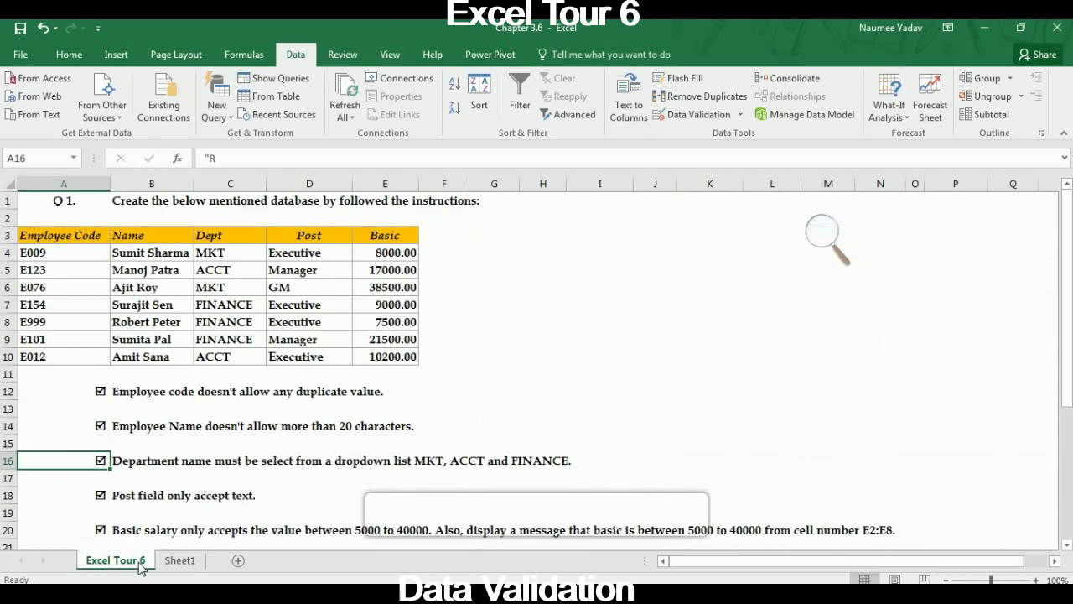
{"action": "left_click", "coordinate": [96, 430]}
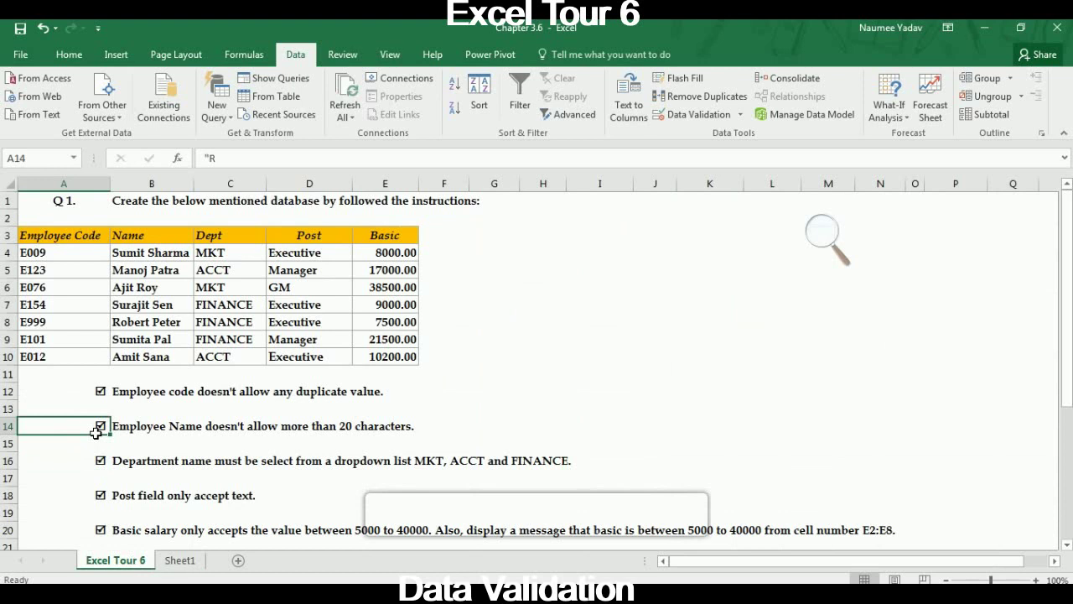
{"action": "key", "text": "shift+Right"}
{"action": "key", "text": "shift+Right"}
{"action": "key", "text": "shift+Right"}
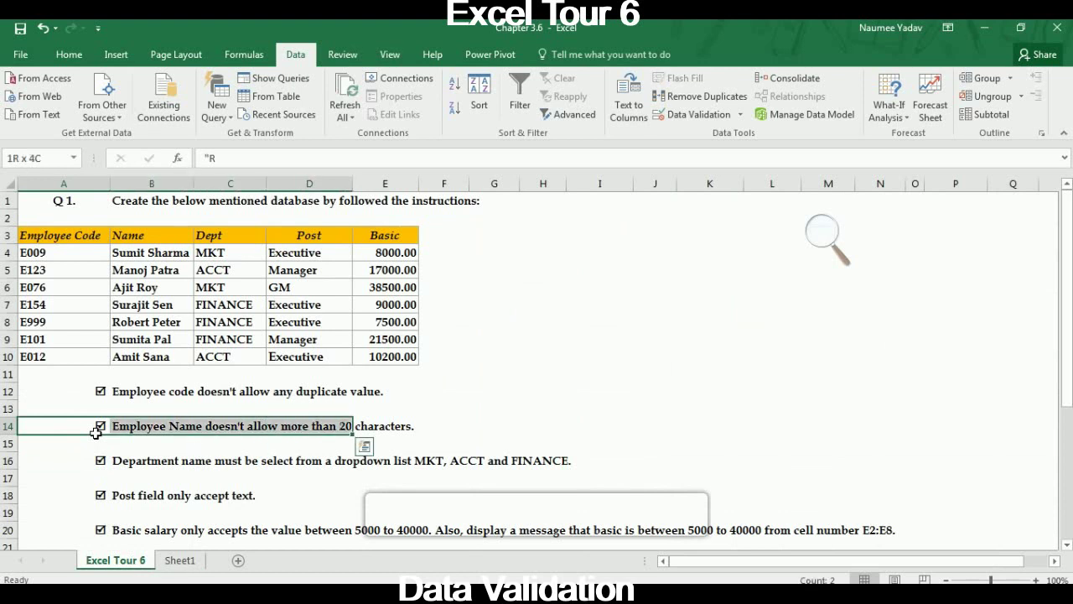
{"action": "key", "text": "shift+Right"}
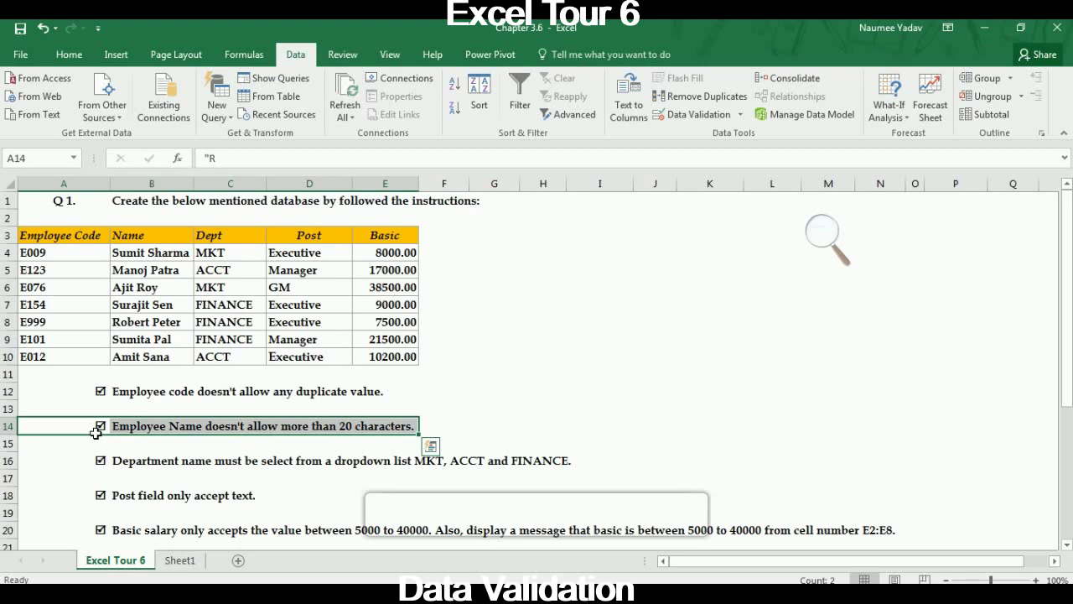
{"action": "left_click", "coordinate": [97, 432]}
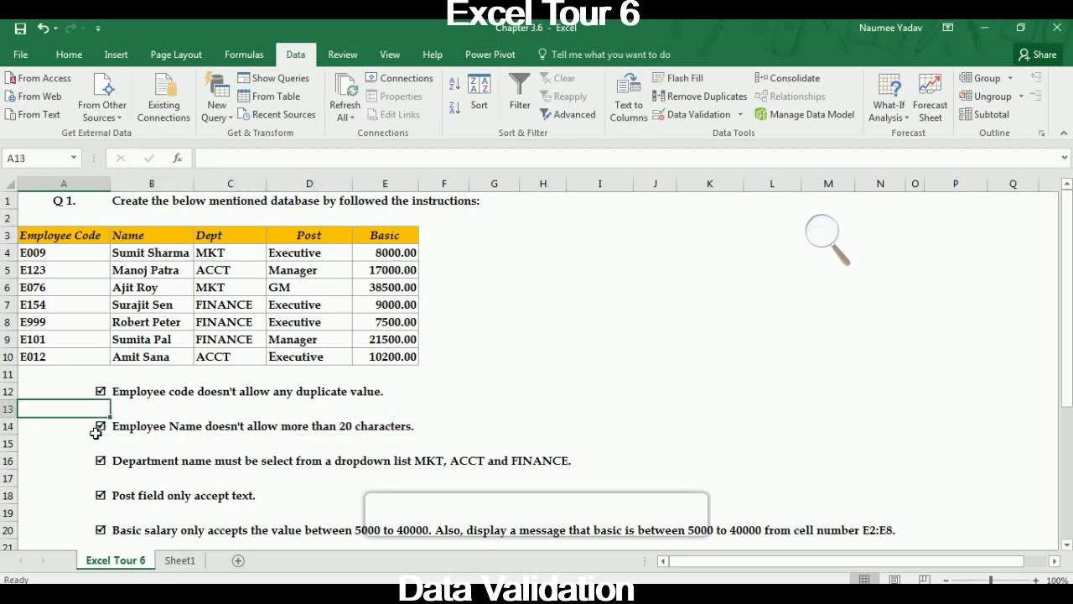
{"action": "key", "text": "Right"}
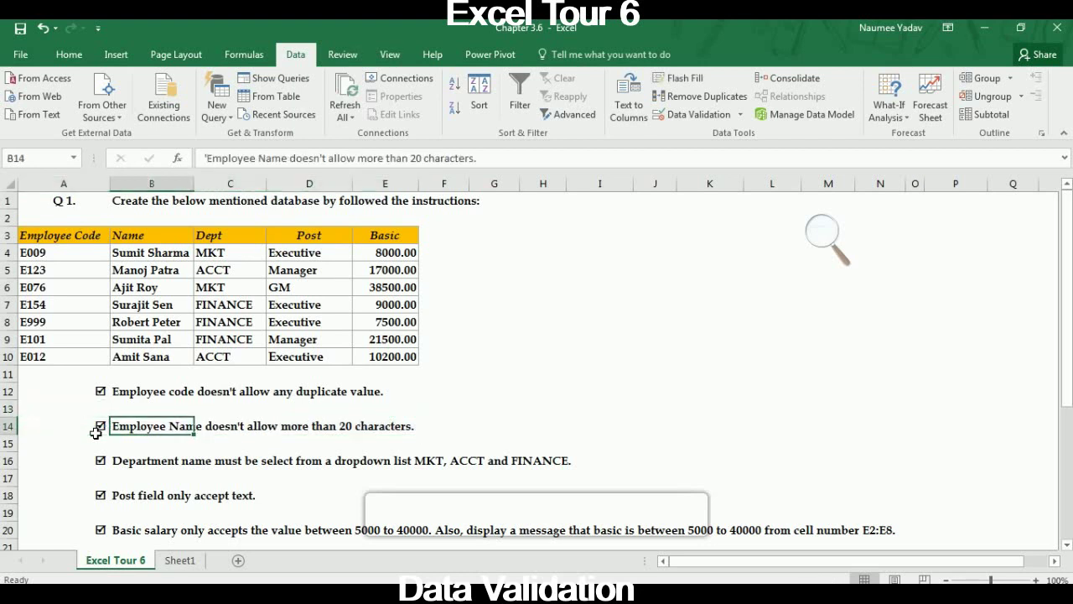
{"action": "left_click", "coordinate": [96, 431]}
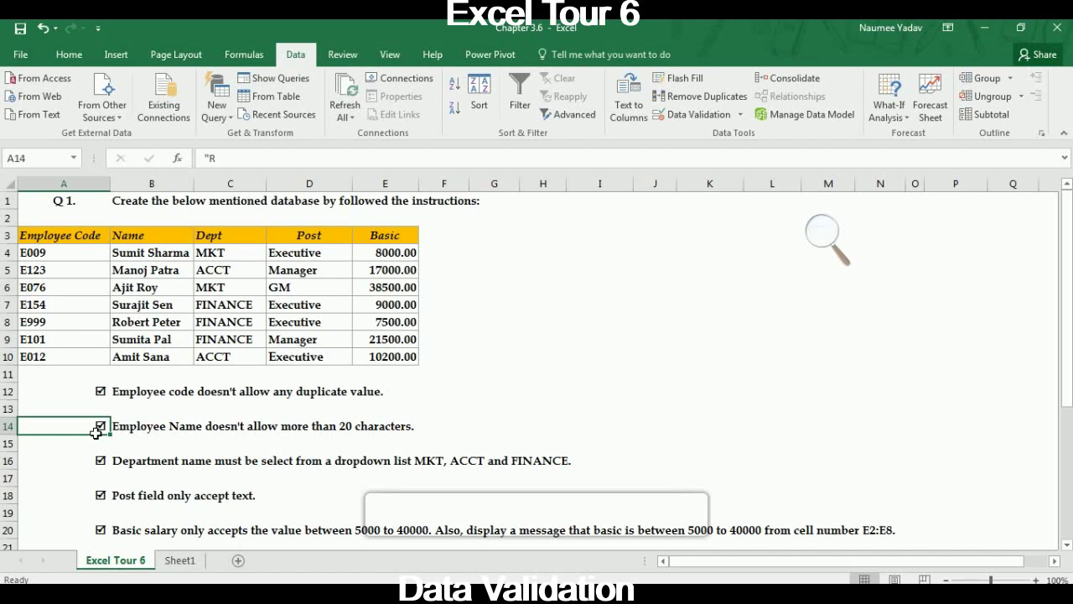
{"action": "key", "text": "shift+Right"}
{"action": "key", "text": "shift+Right"}
{"action": "key", "text": "shift+Right"}
{"action": "key", "text": "shift+Right"}
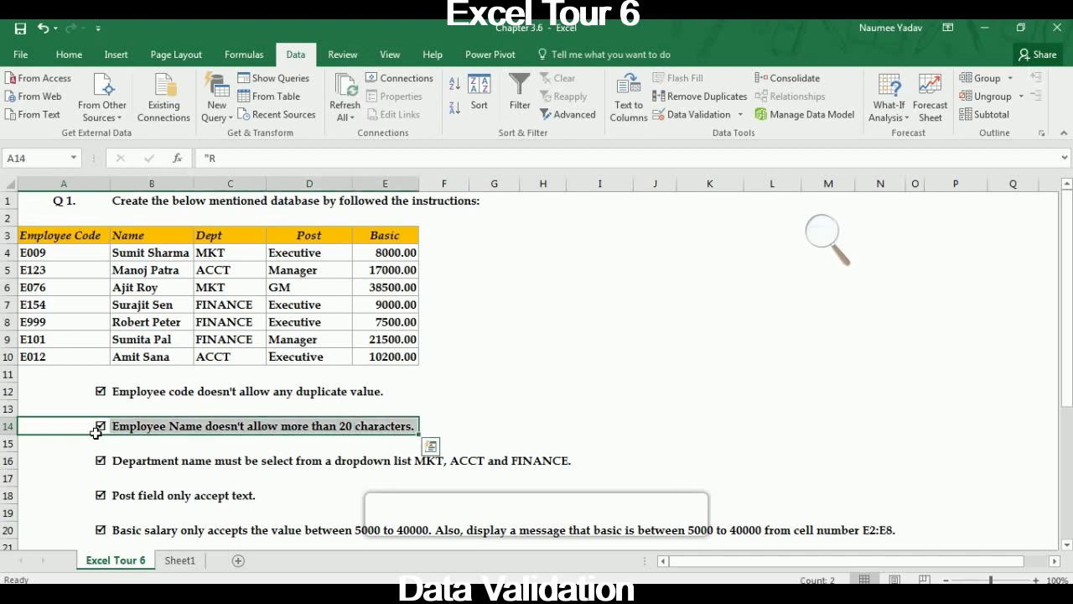
{"action": "left_click", "coordinate": [97, 432]}
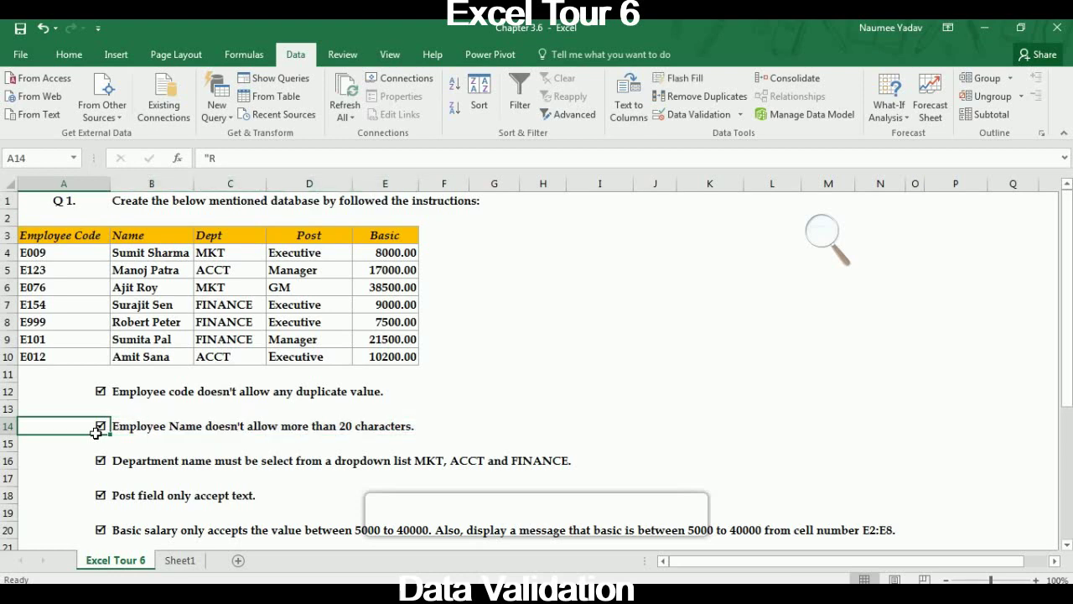
Open data validation for the employee names in B2:B8 on Sheet1 and choose Text length as the allowed criterion.
{"action": "left_click", "coordinate": [186, 560]}
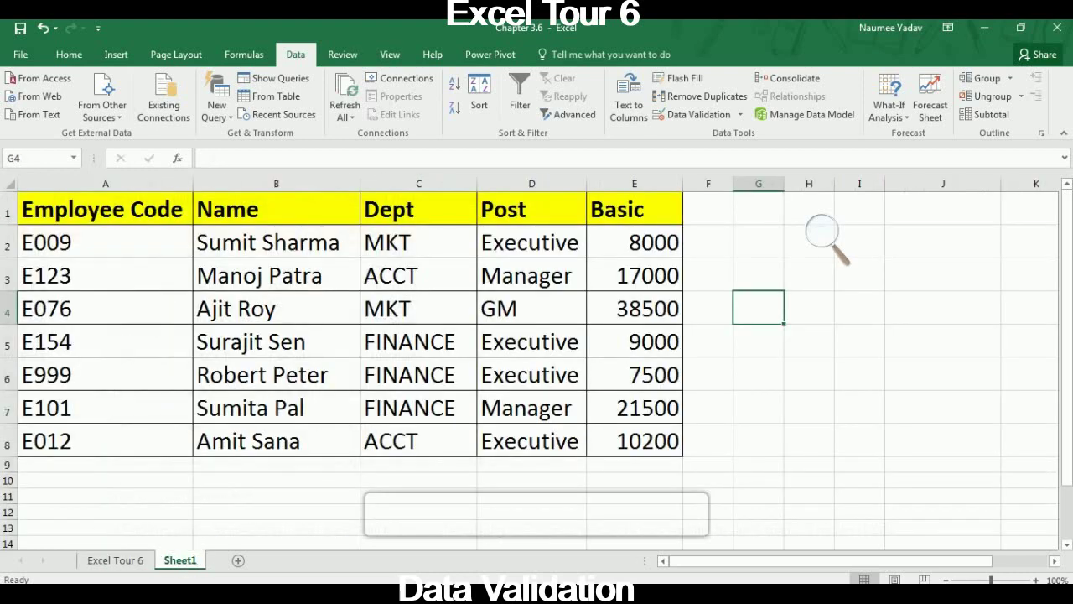
{"action": "left_click", "coordinate": [286, 240]}
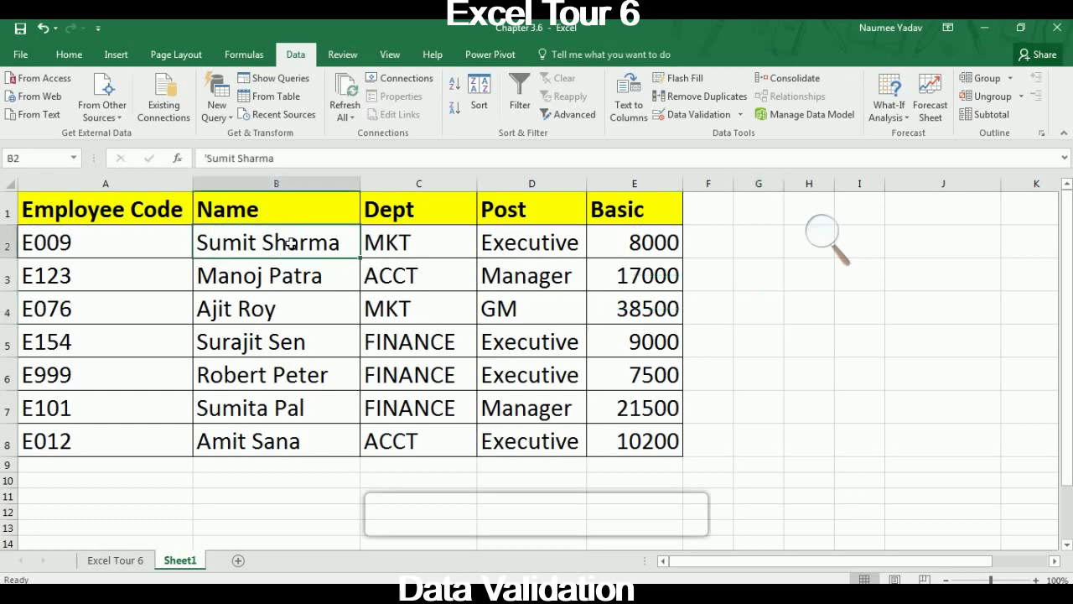
{"action": "left_click_drag", "start_coordinate": [286, 242], "coordinate": [368, 444]}
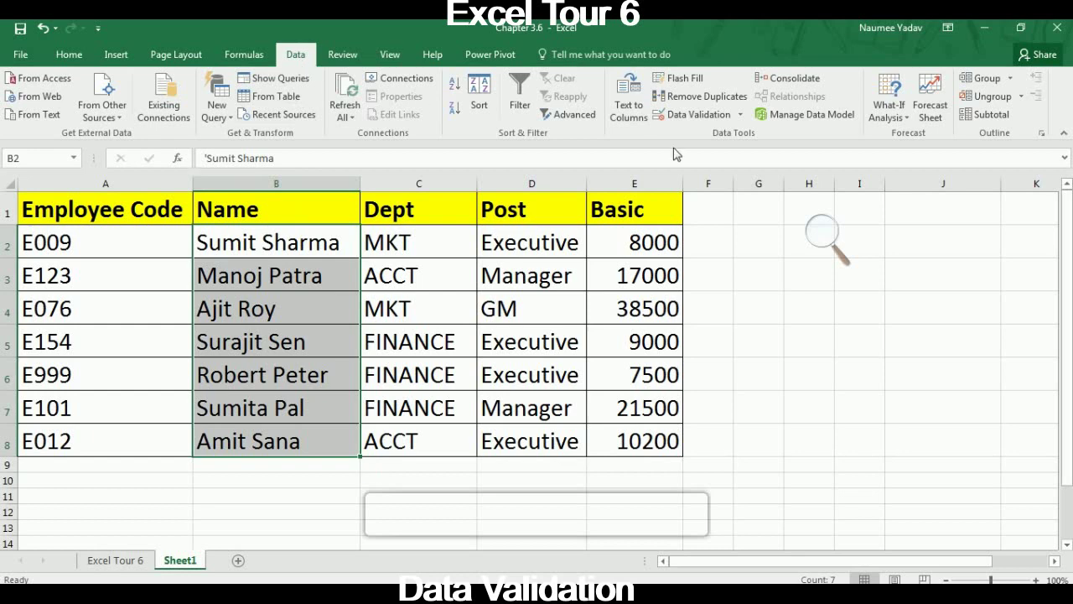
{"action": "left_click", "coordinate": [696, 115]}
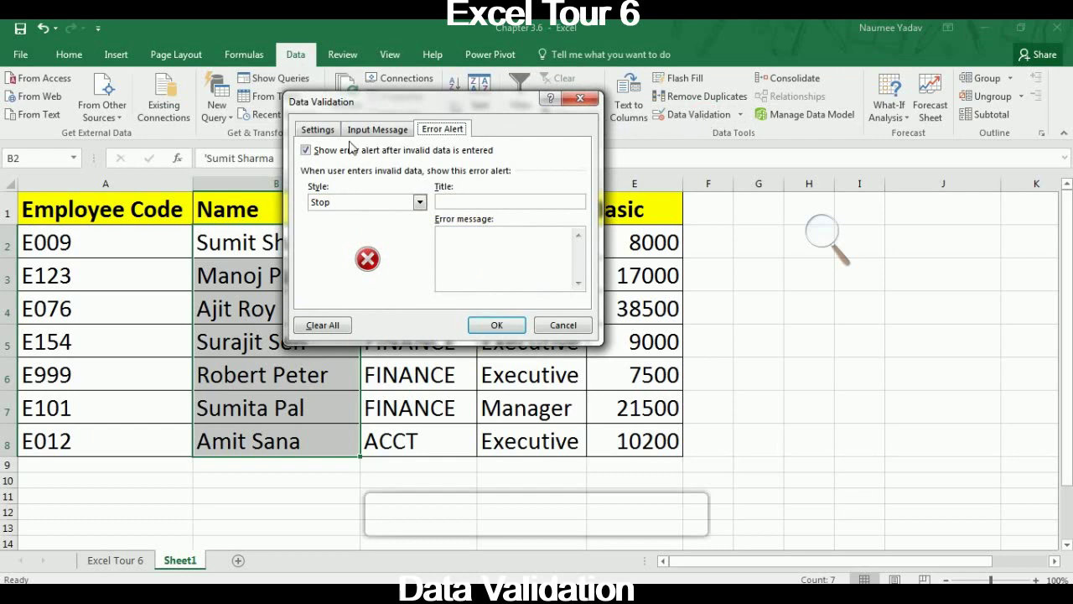
{"action": "left_click", "coordinate": [318, 130]}
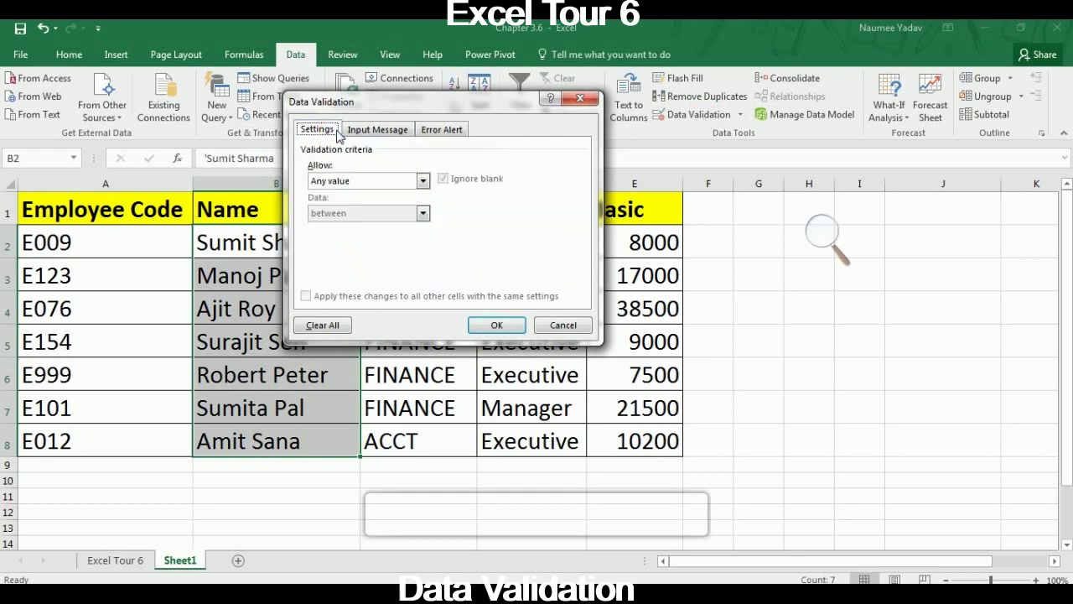
{"action": "left_click", "coordinate": [424, 183]}
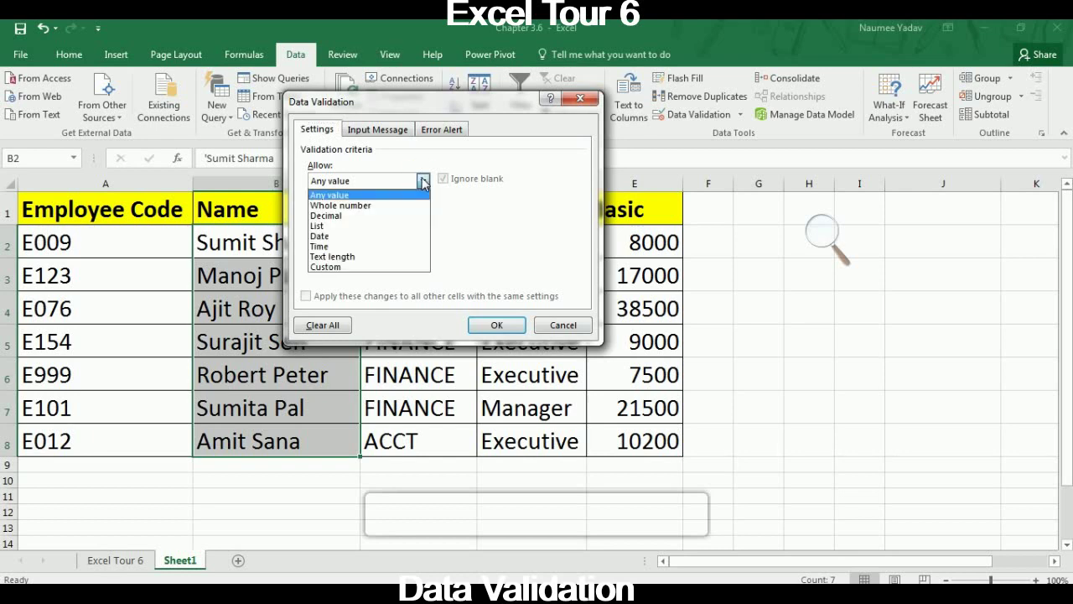
{"action": "left_click", "coordinate": [388, 257]}
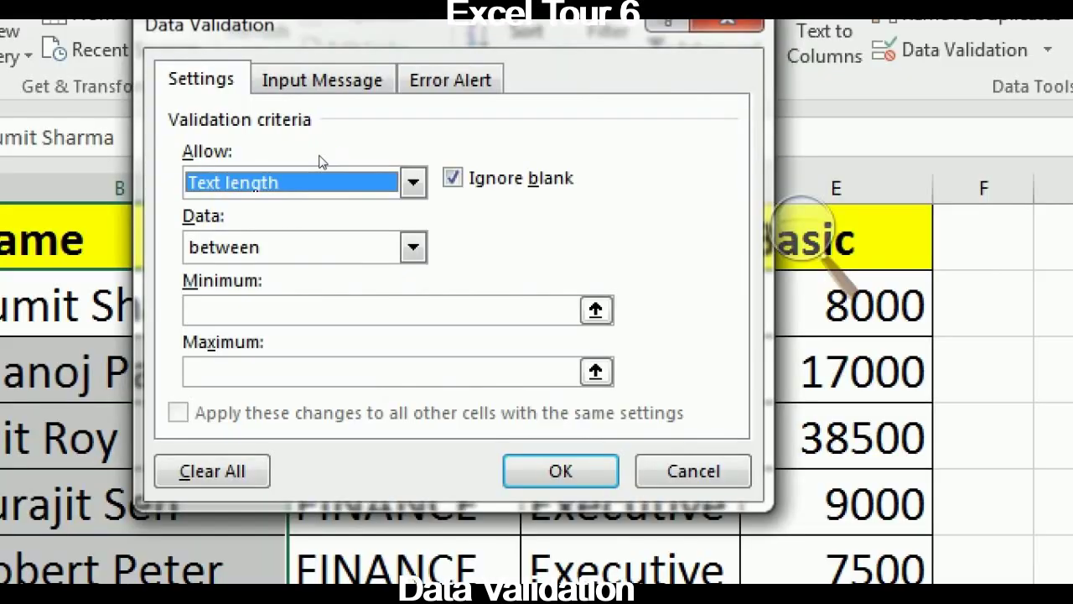
{"action": "left_click", "coordinate": [394, 182]}
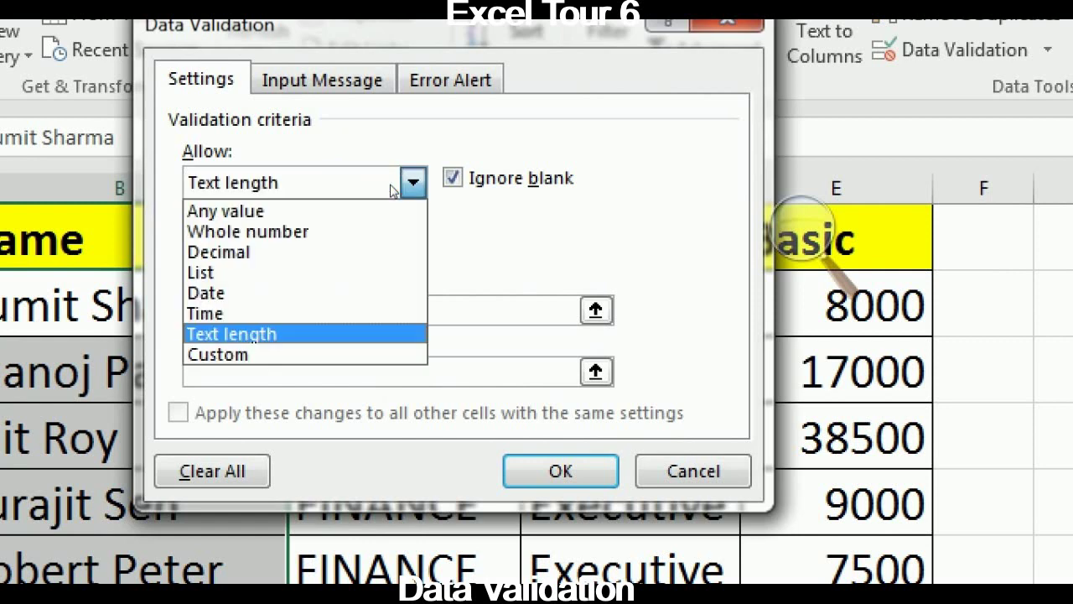
{"action": "key", "text": "Up"}
{"action": "key", "text": "Return"}
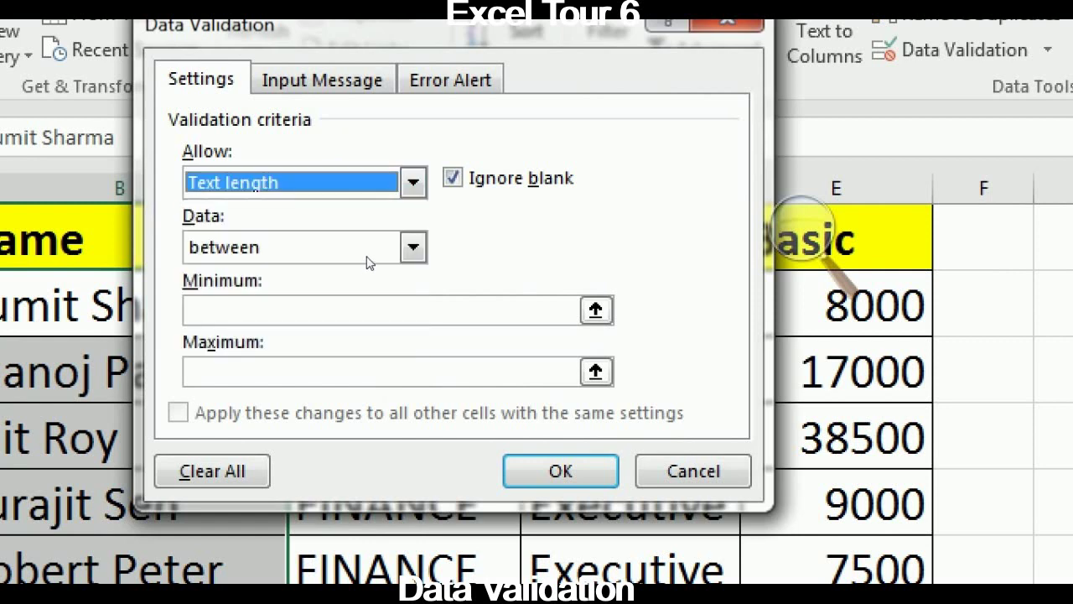
Set the text length condition to less than or equal to, with a maximum of 20.
{"action": "key", "text": "Tab"}
{"action": "key", "text": "alt+Down"}
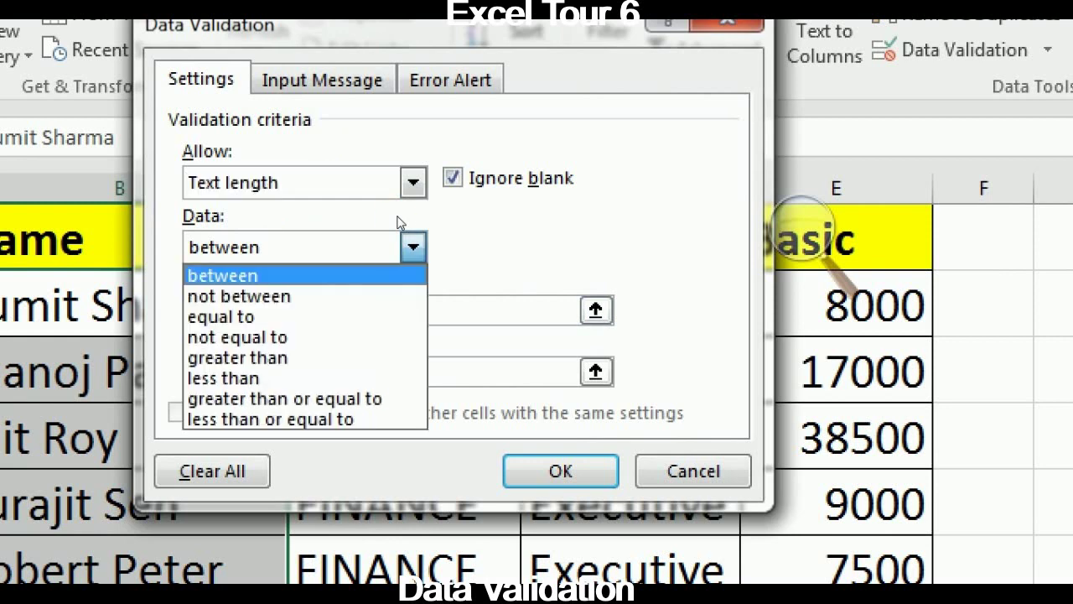
{"action": "key", "text": "Down"}
{"action": "key", "text": "Down"}
{"action": "key", "text": "Down"}
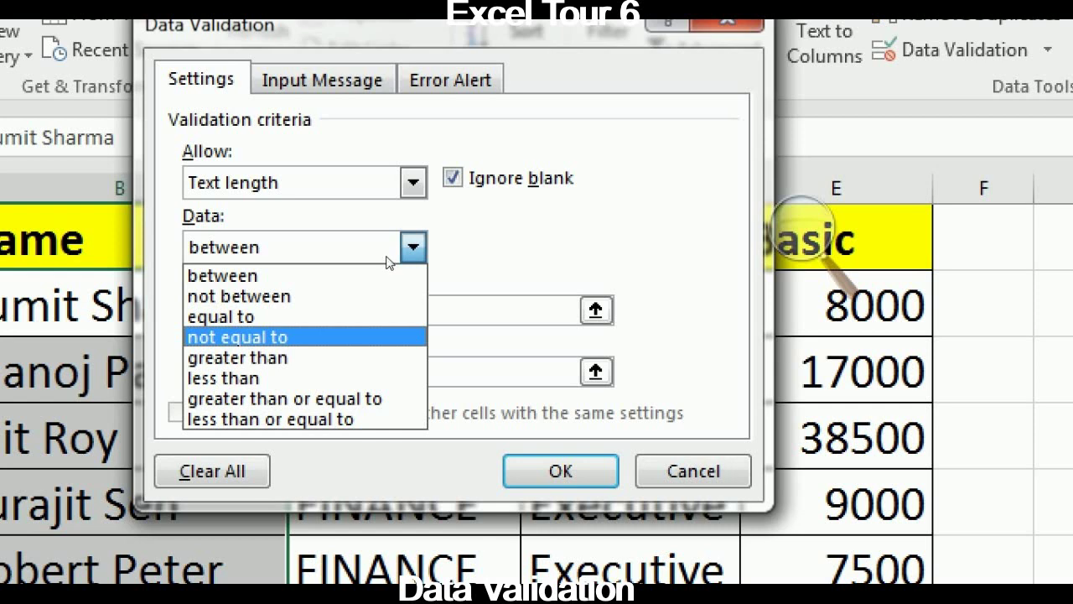
{"action": "key", "text": "Down"}
{"action": "key", "text": "Down"}
{"action": "key", "text": "Down"}
{"action": "key", "text": "Down"}
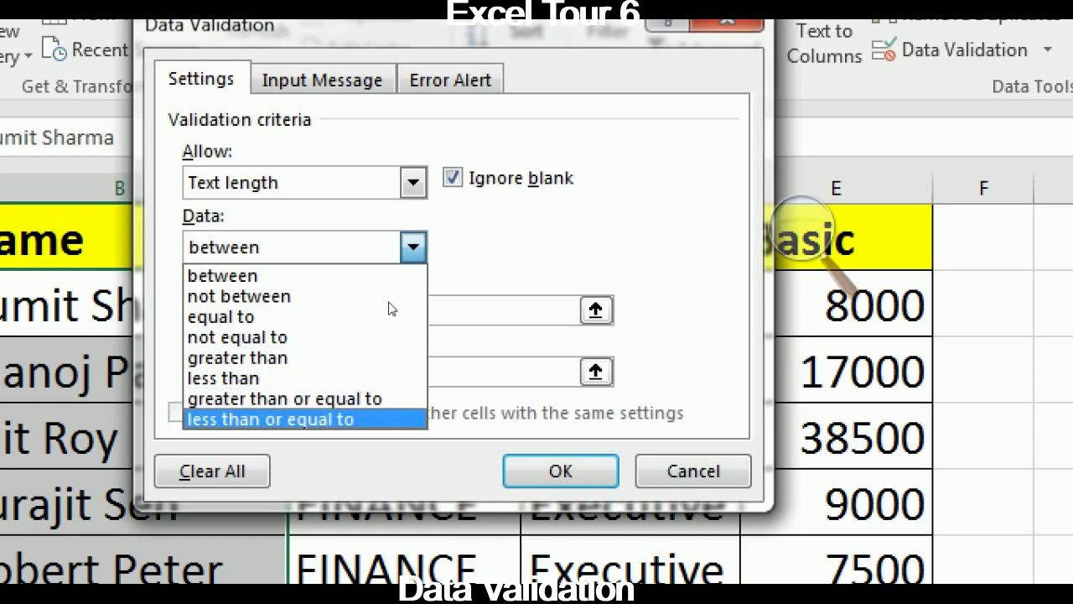
{"action": "key", "text": "Return"}
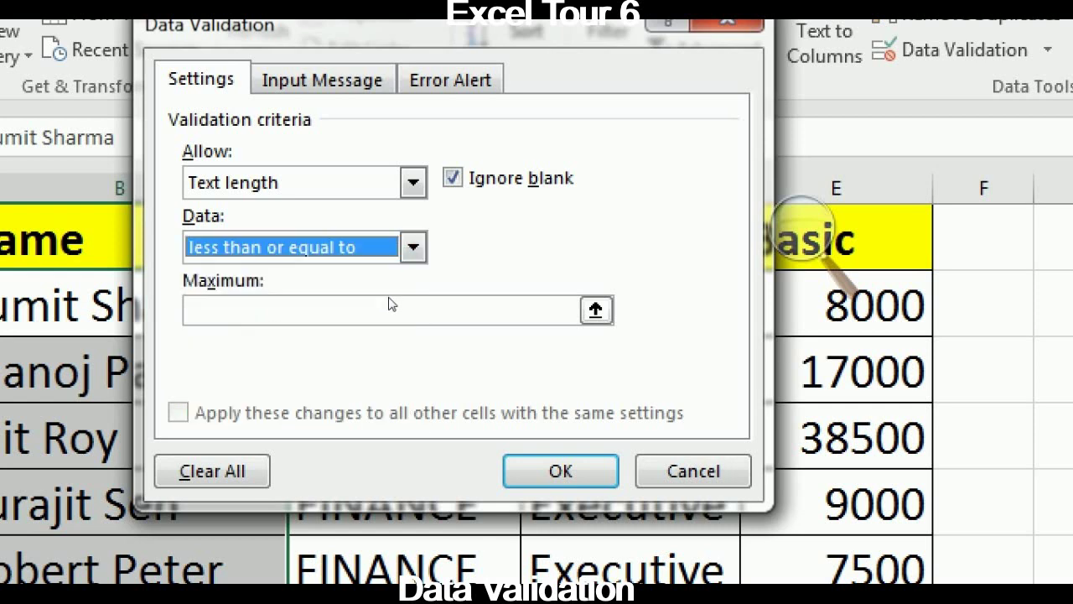
{"action": "key", "text": "Tab"}
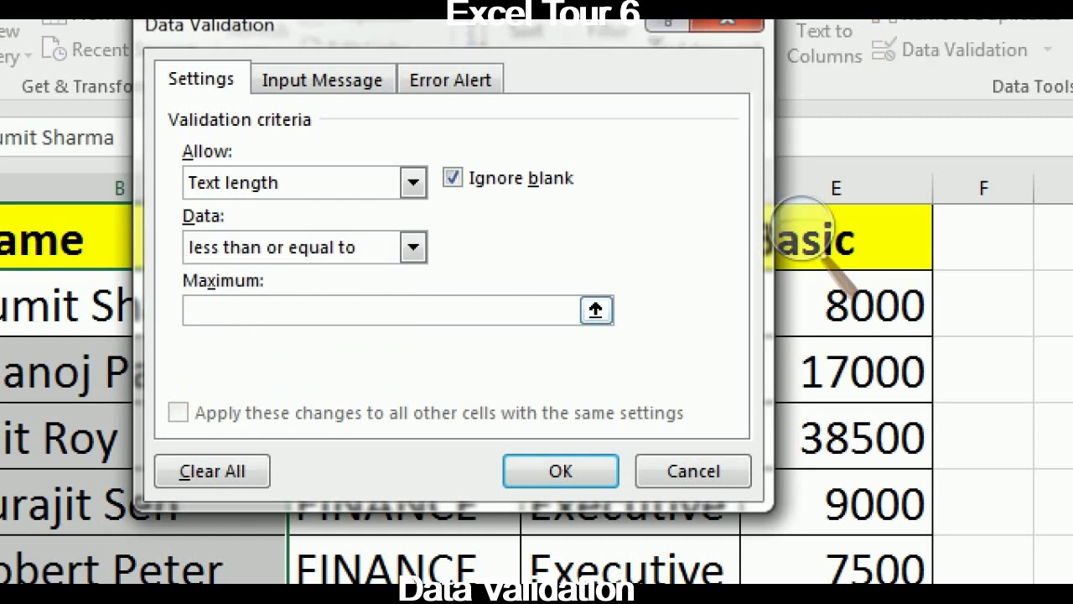
{"action": "type", "text": "20"}
Give the error alert for the name column the title Employee Name.
{"action": "left_click", "coordinate": [450, 82]}
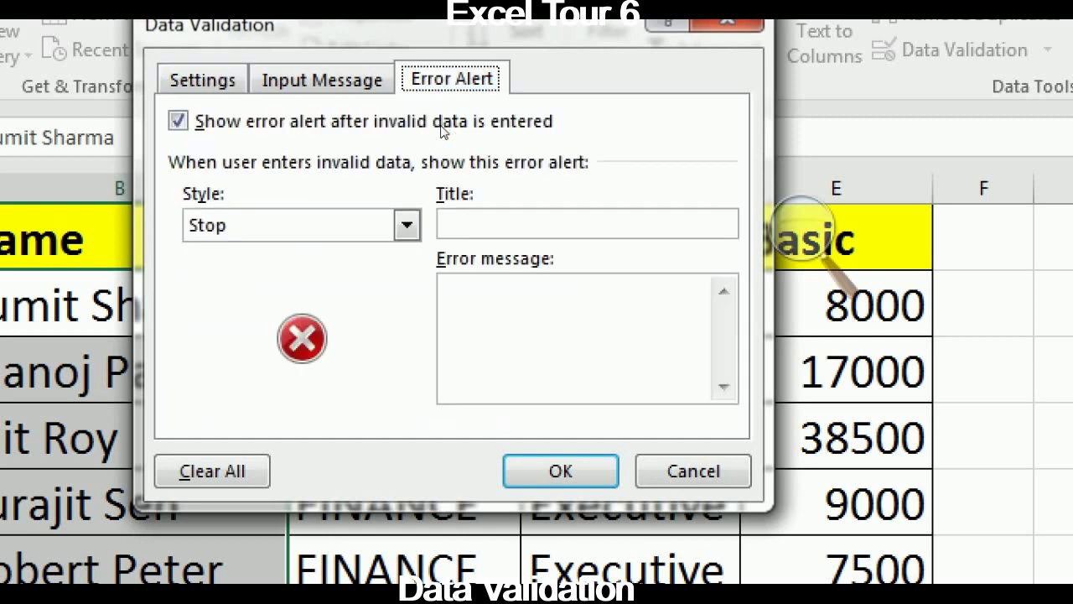
{"action": "left_click", "coordinate": [446, 223]}
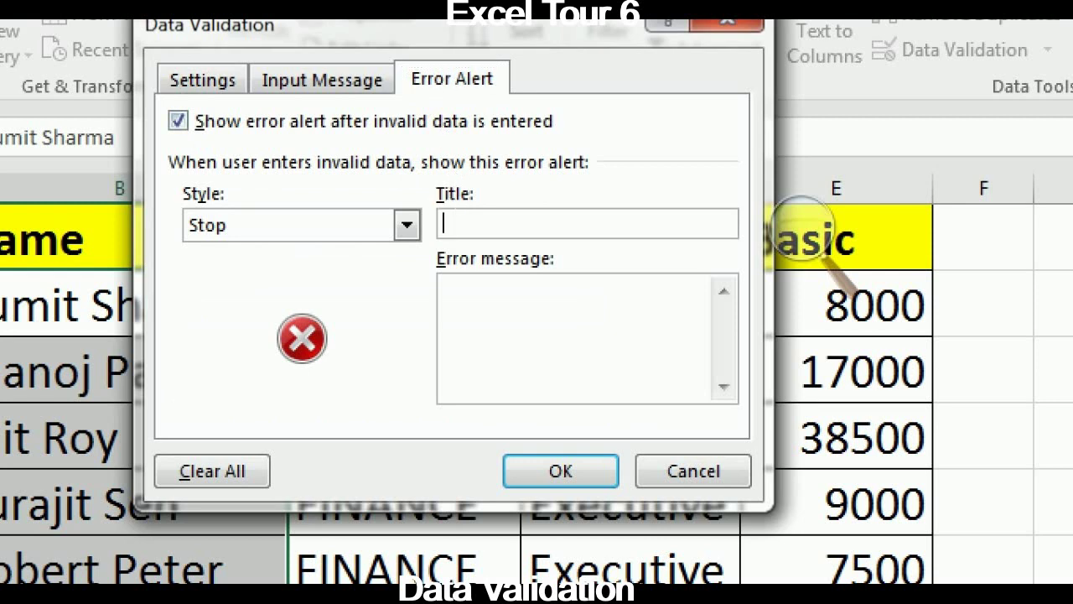
{"action": "type", "text": "Employee n"}
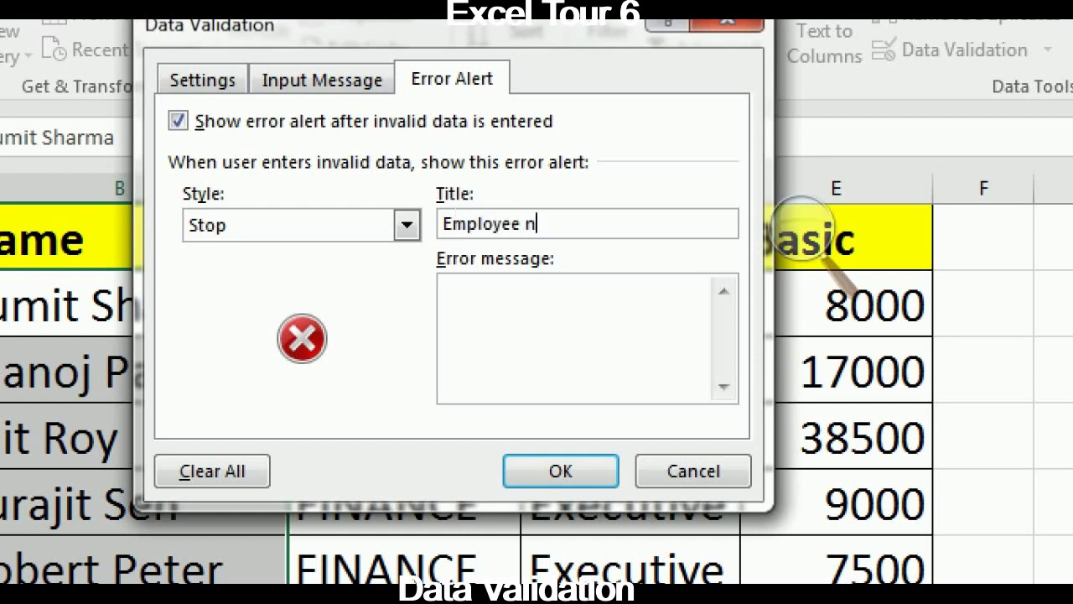
{"action": "type", "text": "ame"}
{"action": "key", "text": "BackSpace"}
{"action": "key", "text": "BackSpace"}
{"action": "key", "text": "BackSpace"}
{"action": "key", "text": "BackSpace"}
{"action": "type", "text": "Name"}
Set the name column's error message to "Doesn't allow more than 20 characters" and apply the validation rule.
{"action": "key", "text": "Tab"}
{"action": "type", "text": "Does"}
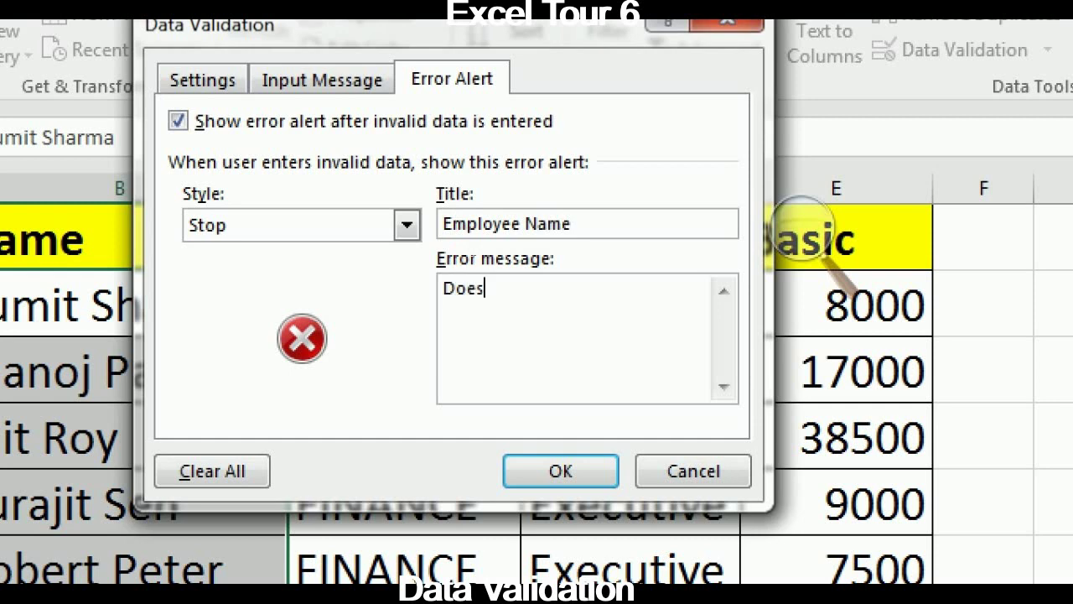
{"action": "type", "text": "n't allow "}
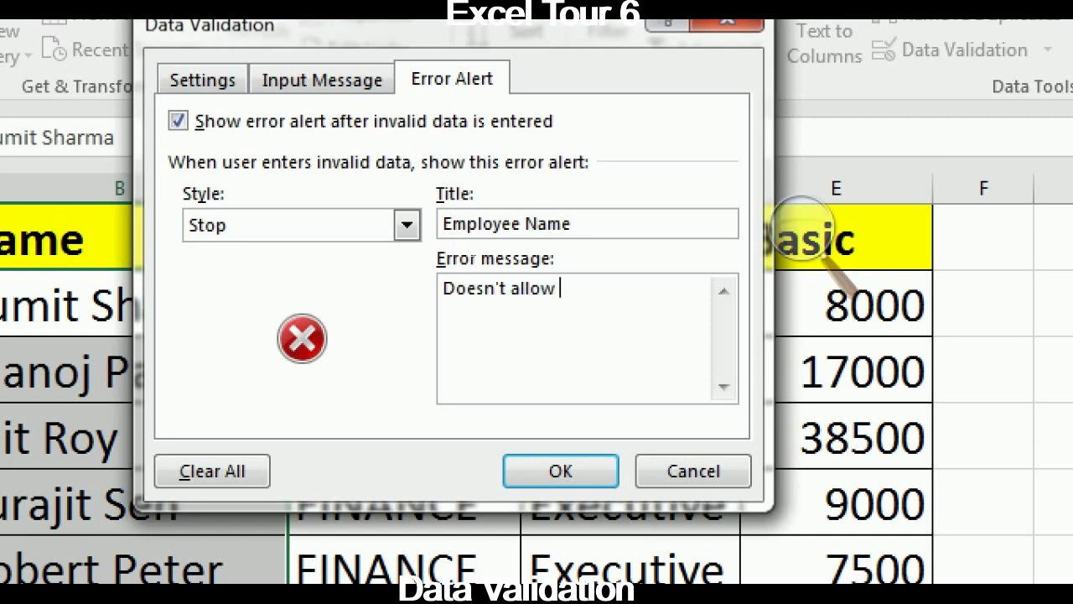
{"action": "type", "text": "more than "}
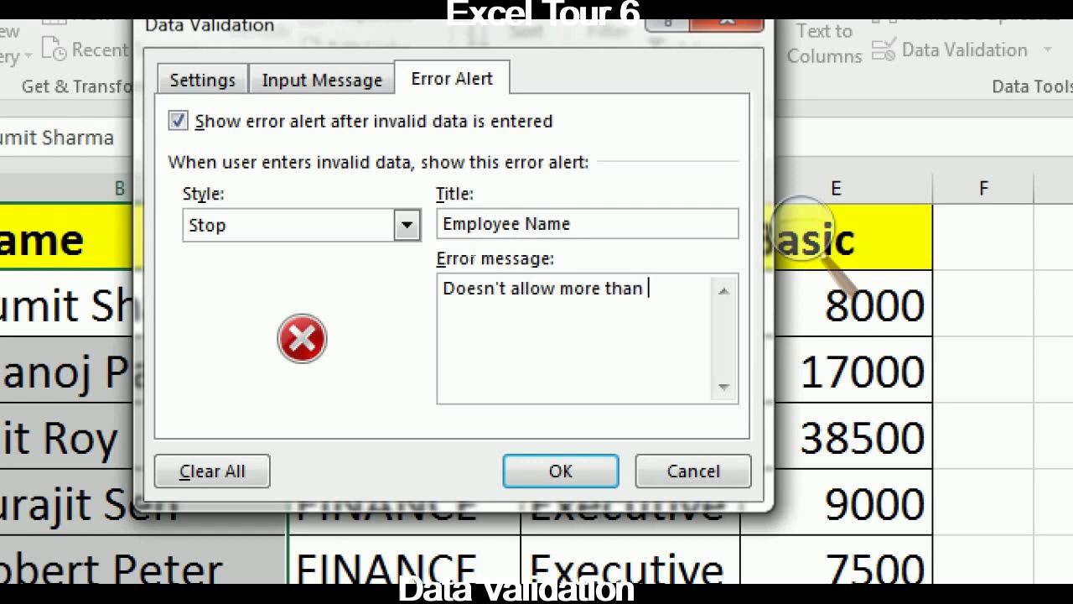
{"action": "type", "text": "20 chara"}
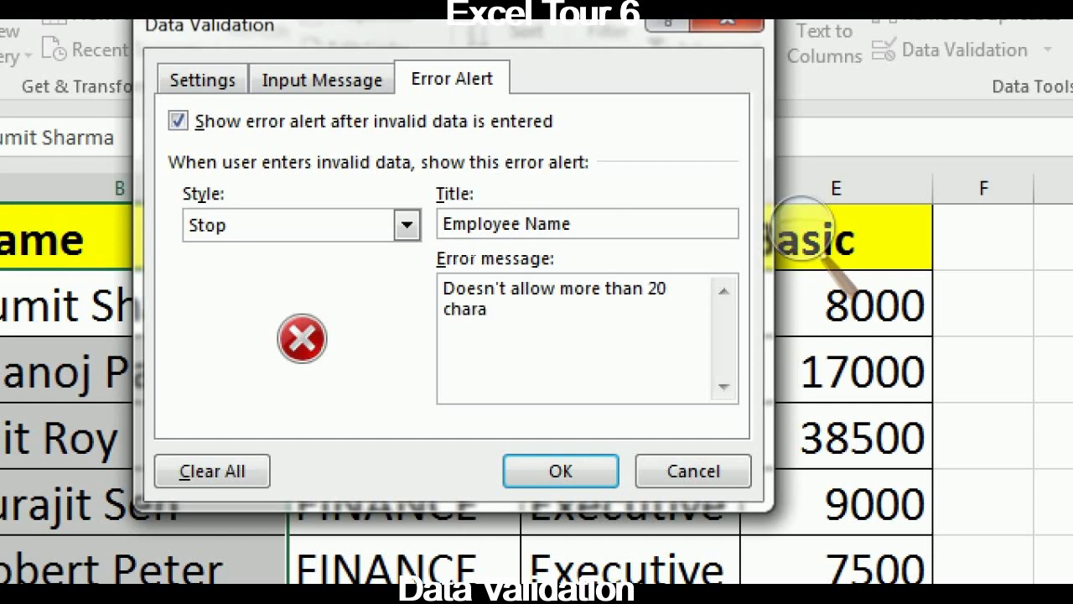
{"action": "type", "text": "cters"}
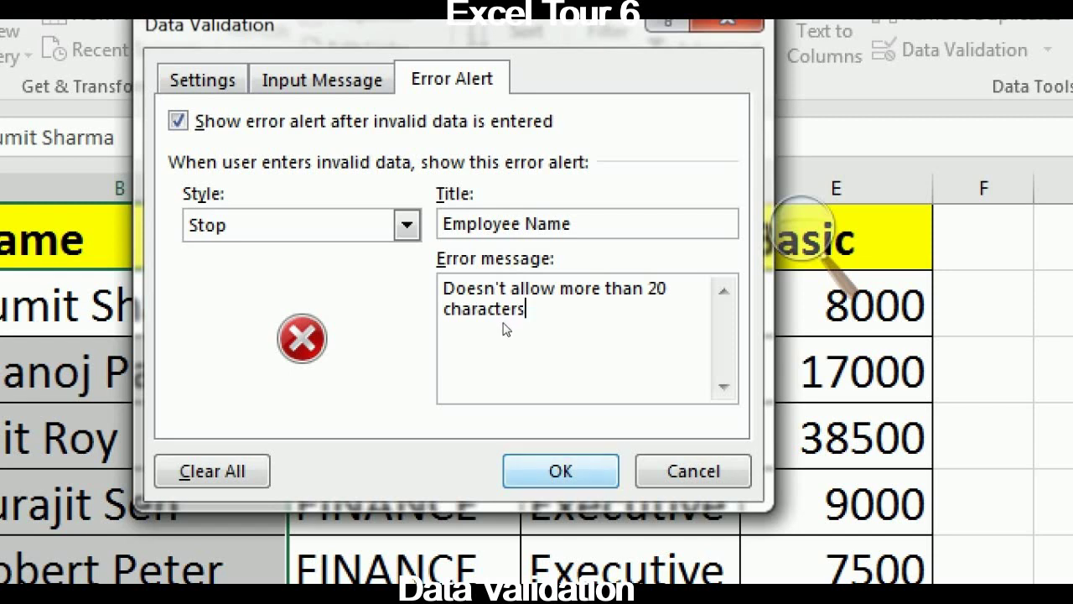
{"action": "key", "text": "Return"}
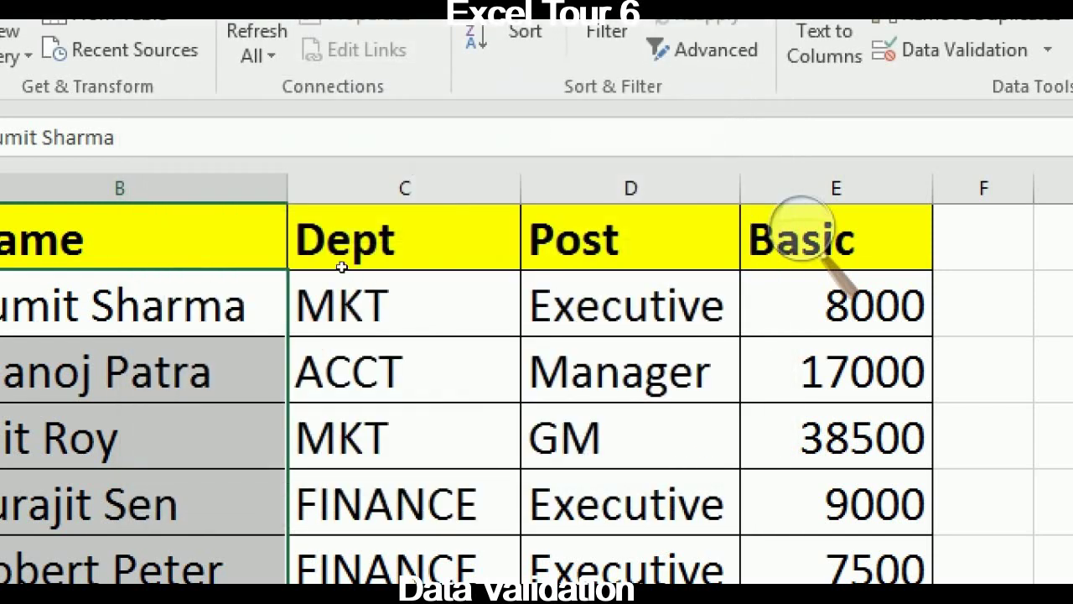
Test the name length rule by entering the 20-character text asdfghjklqwertyuiopa in B2.
{"action": "left_click", "coordinate": [281, 319]}
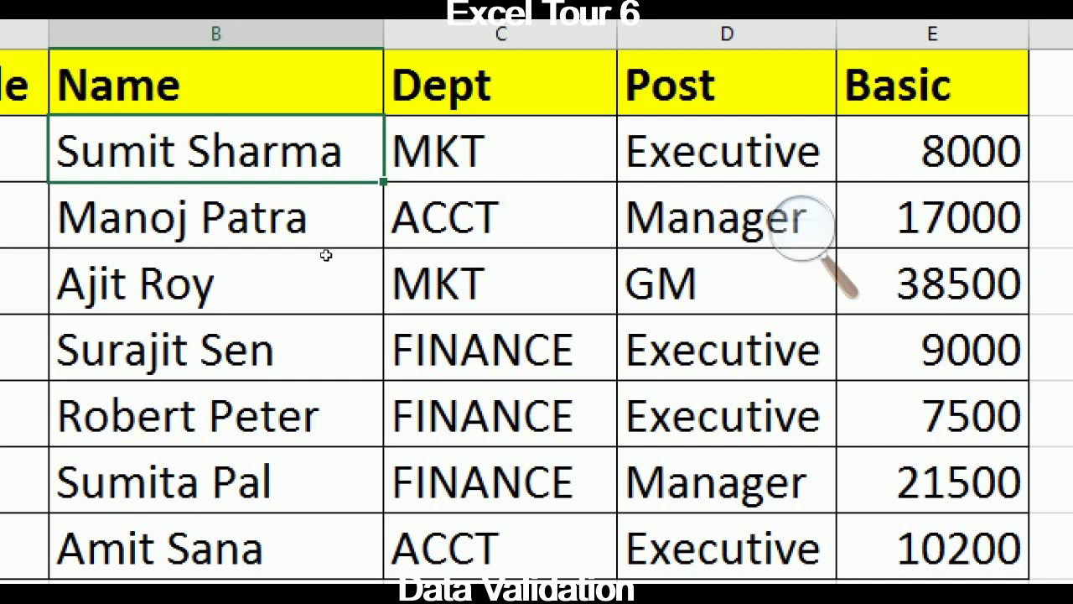
{"action": "type", "text": "asd"}
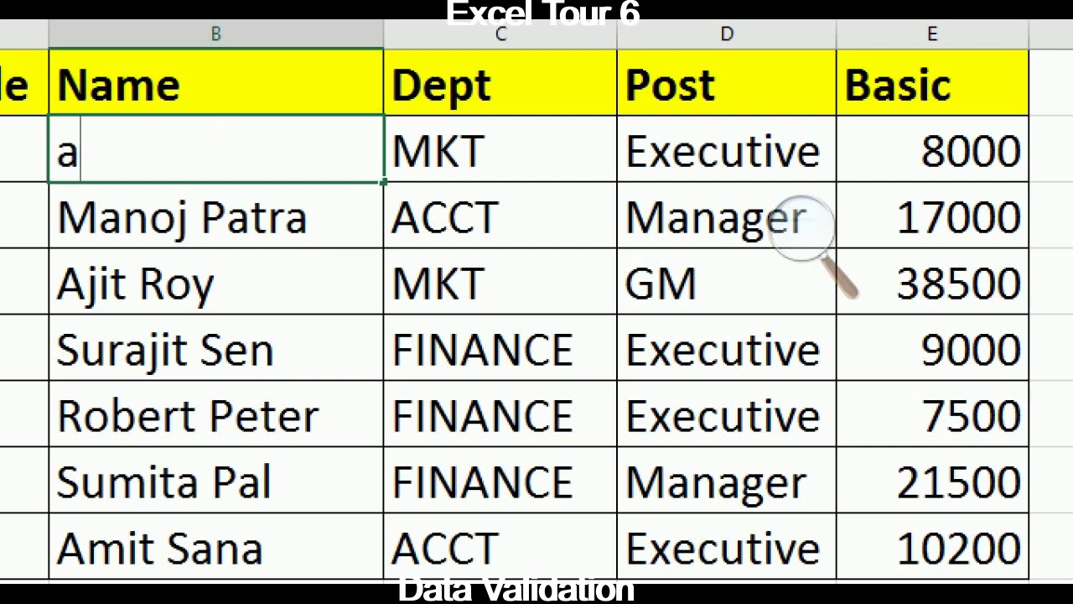
{"action": "type", "text": "f"}
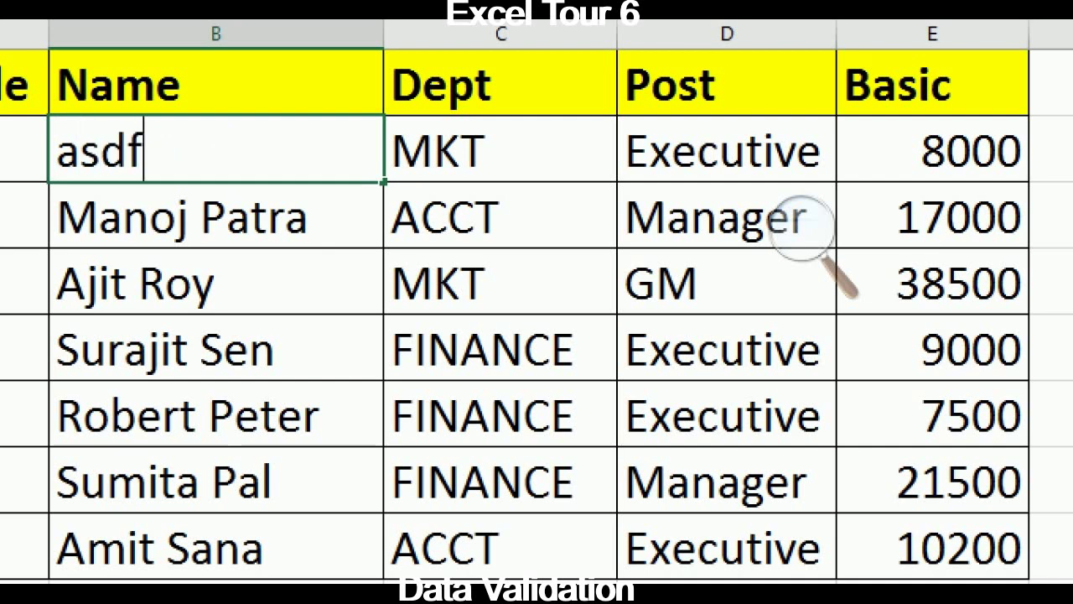
{"action": "type", "text": "ghjk"}
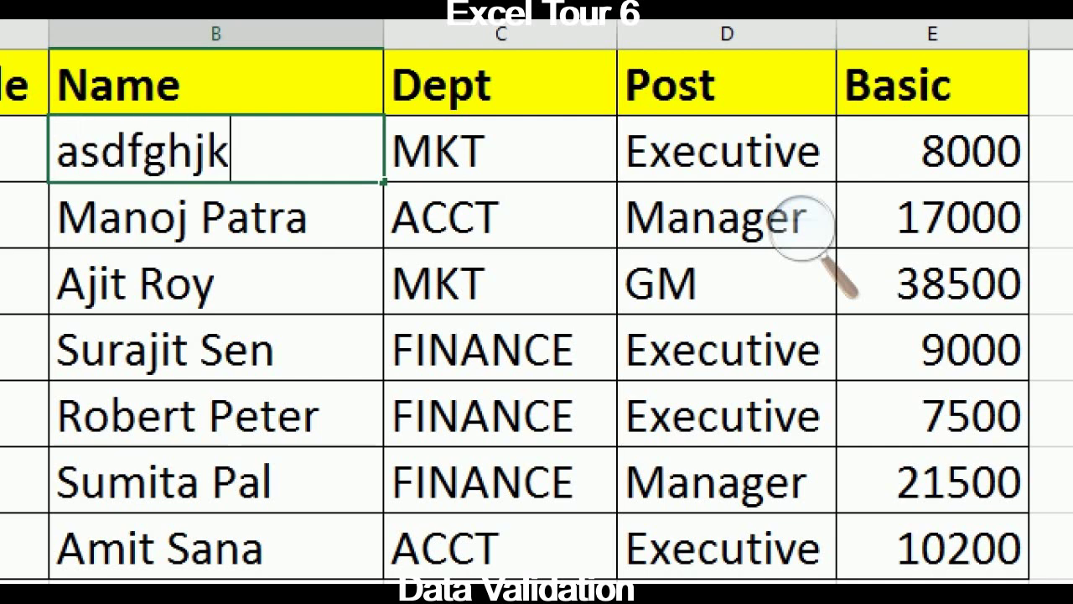
{"action": "type", "text": "lqwe"}
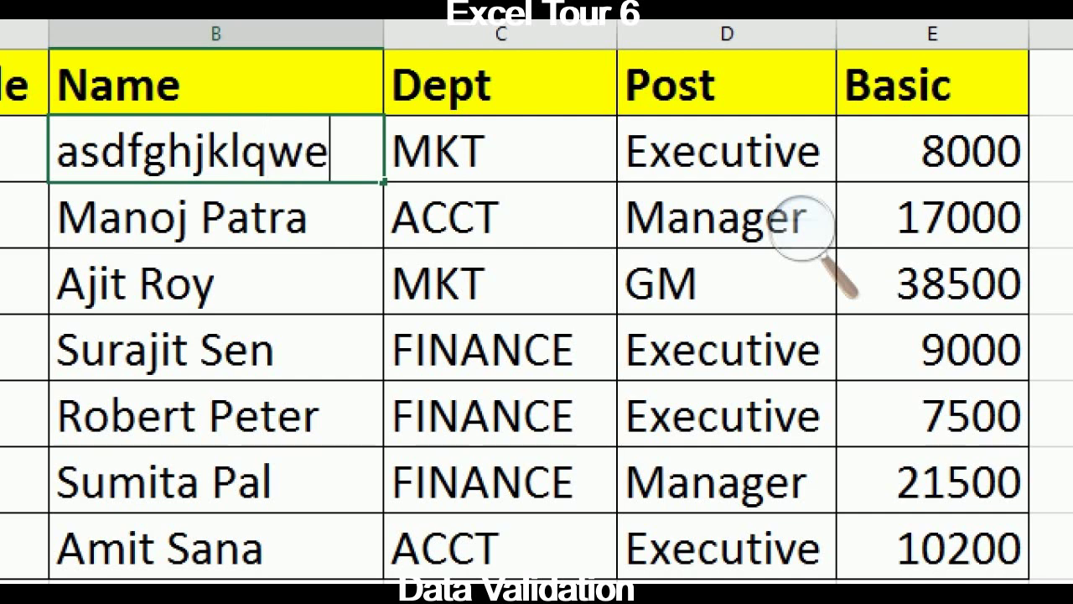
{"action": "type", "text": "rtyu"}
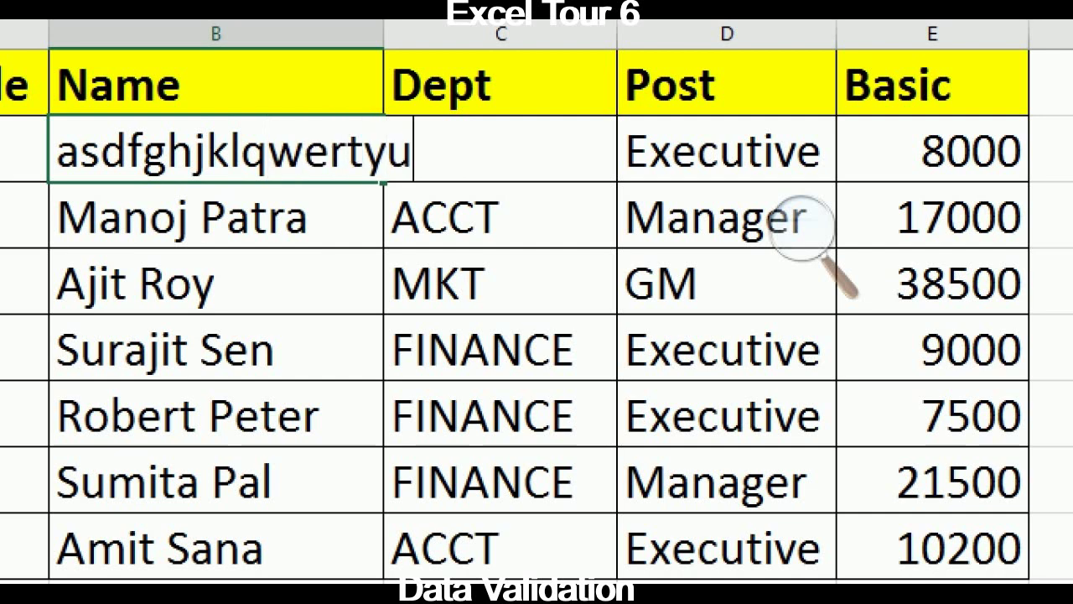
{"action": "type", "text": "iopa"}
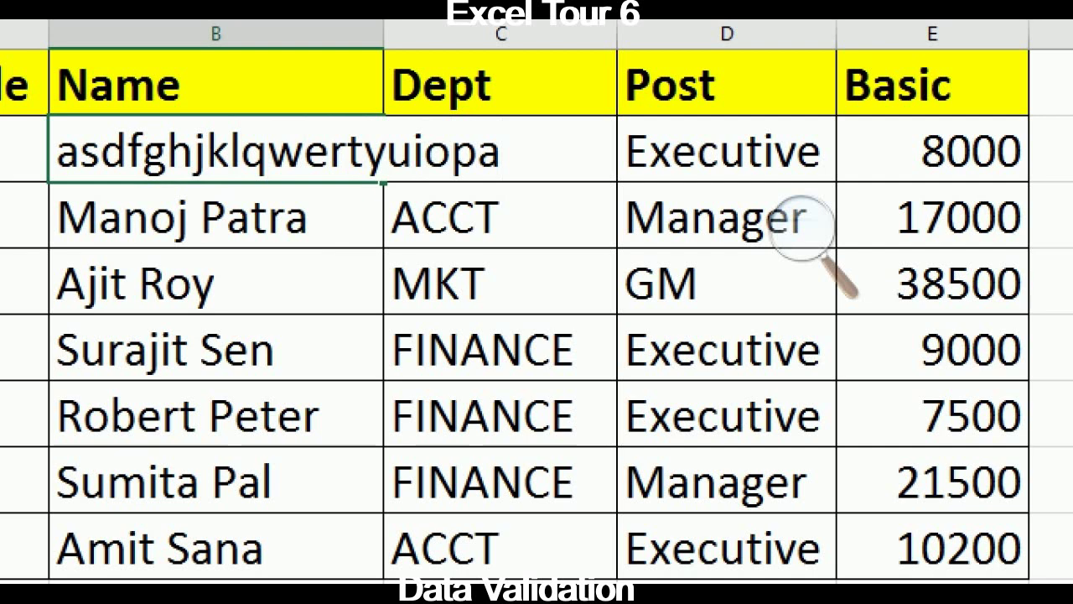
{"action": "key", "text": "Return"}
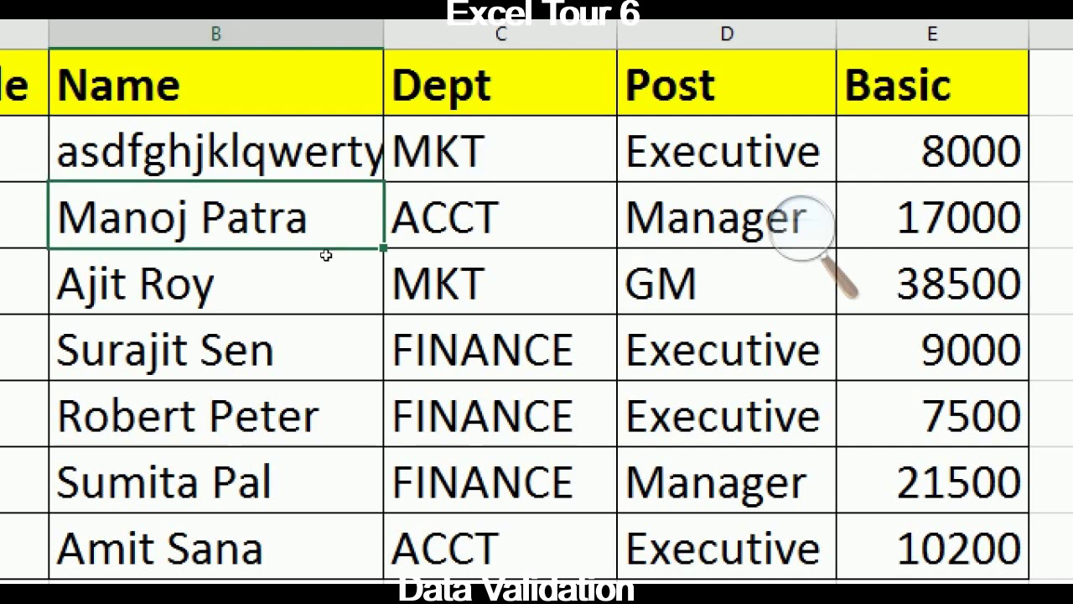
Try to extend the test text in B2 with one more character, s.
{"action": "key", "text": "Up"}
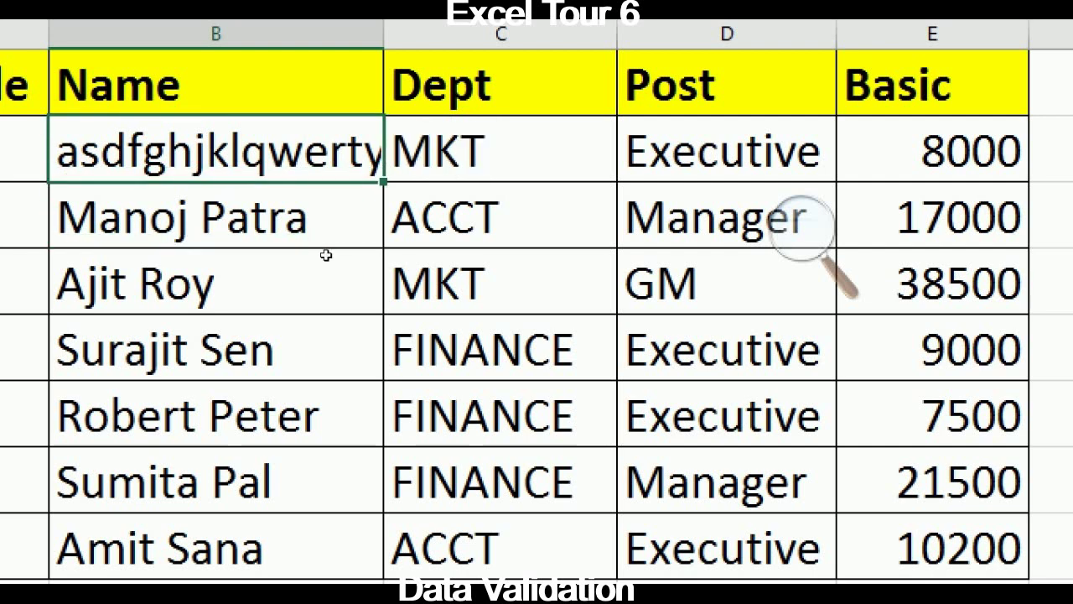
{"action": "key", "text": "F2"}
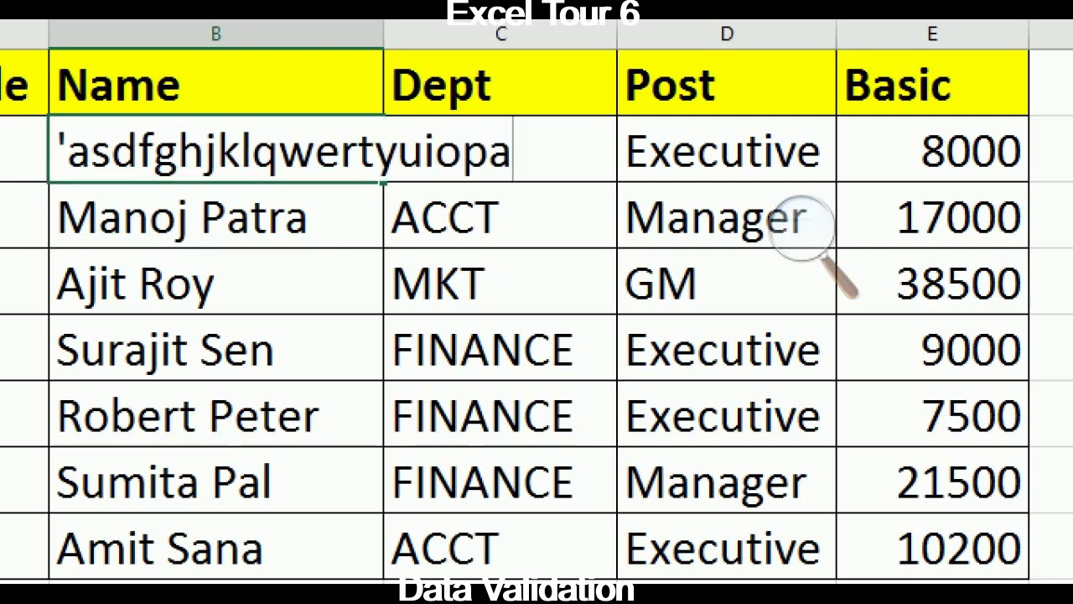
{"action": "type", "text": "s"}
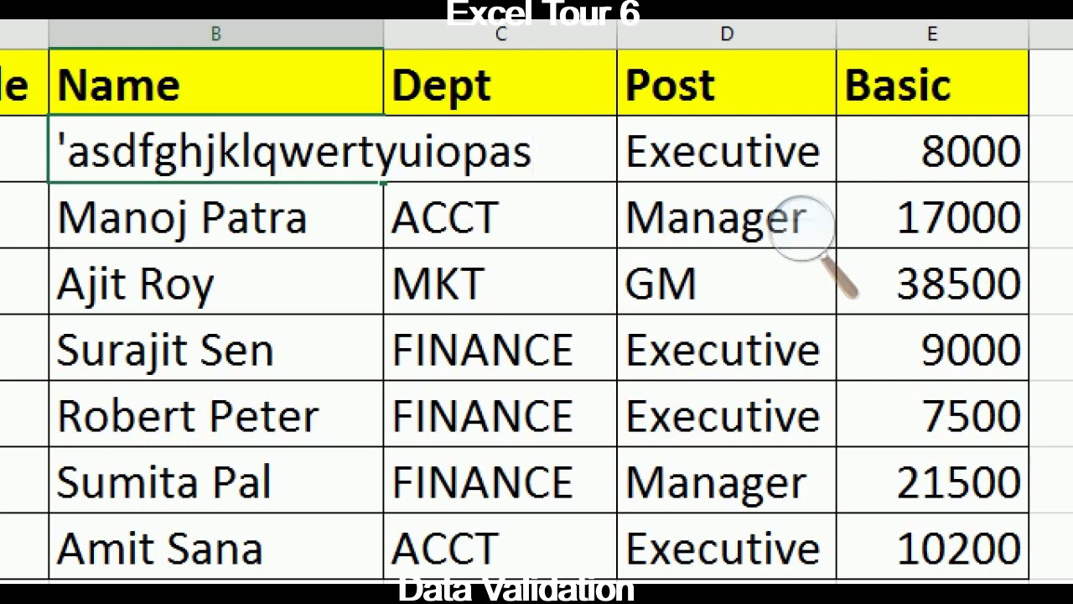
{"action": "key", "text": "Return"}
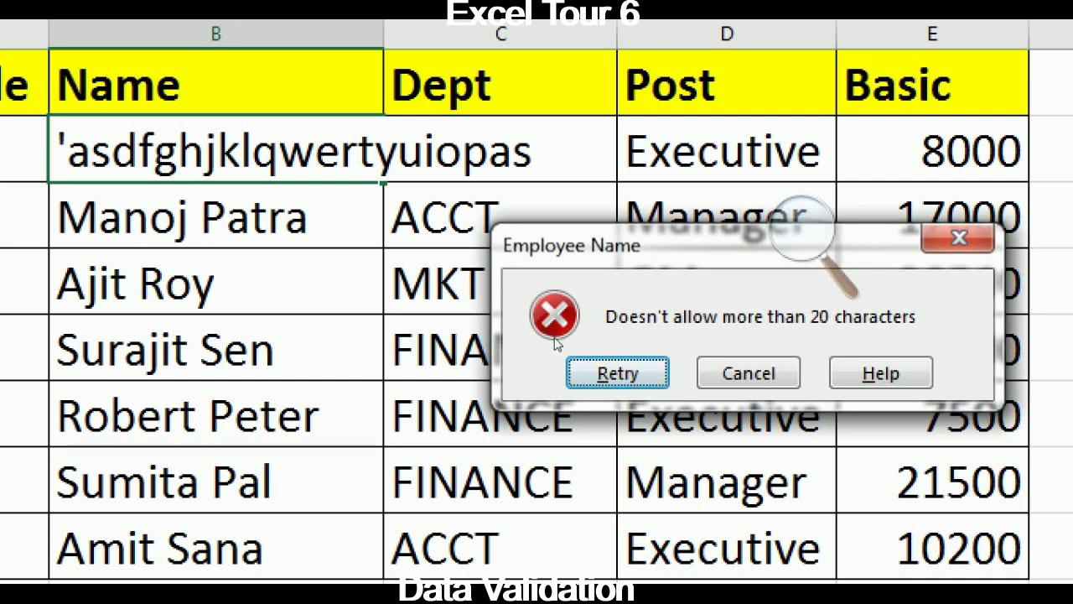
{"action": "left_click", "coordinate": [749, 373]}
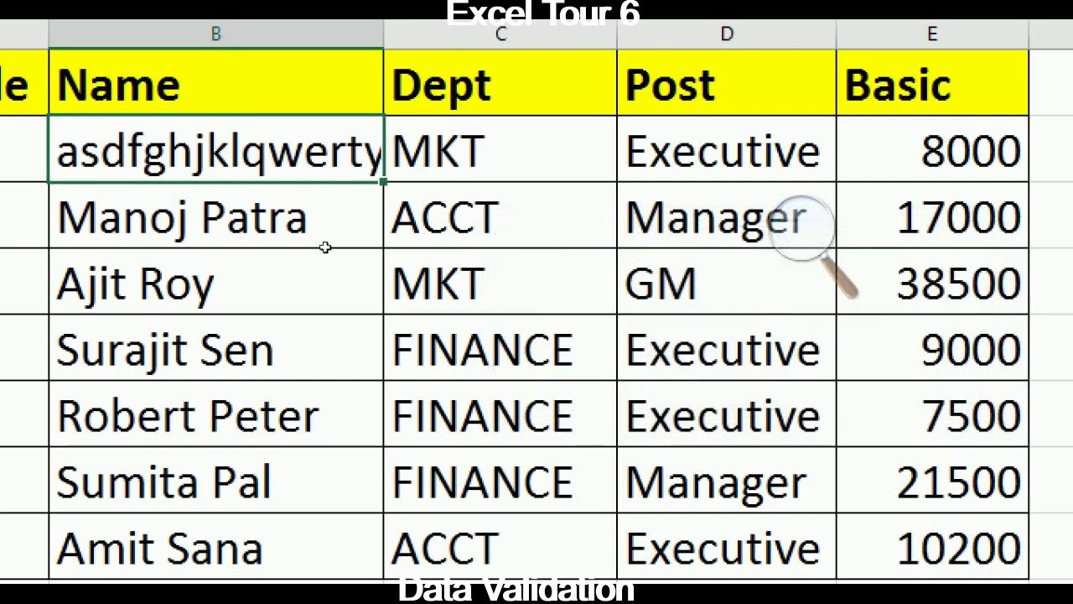
Undo the test entry in B2 to restore the original employee name.
{"action": "key", "text": "ctrl+z"}
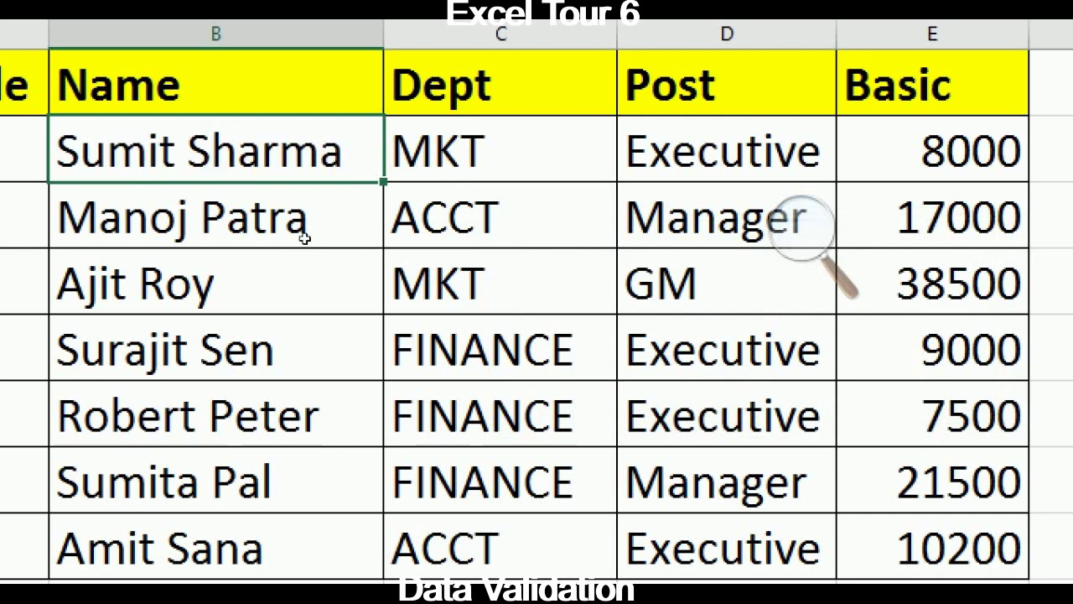
{"action": "key", "text": "Return"}
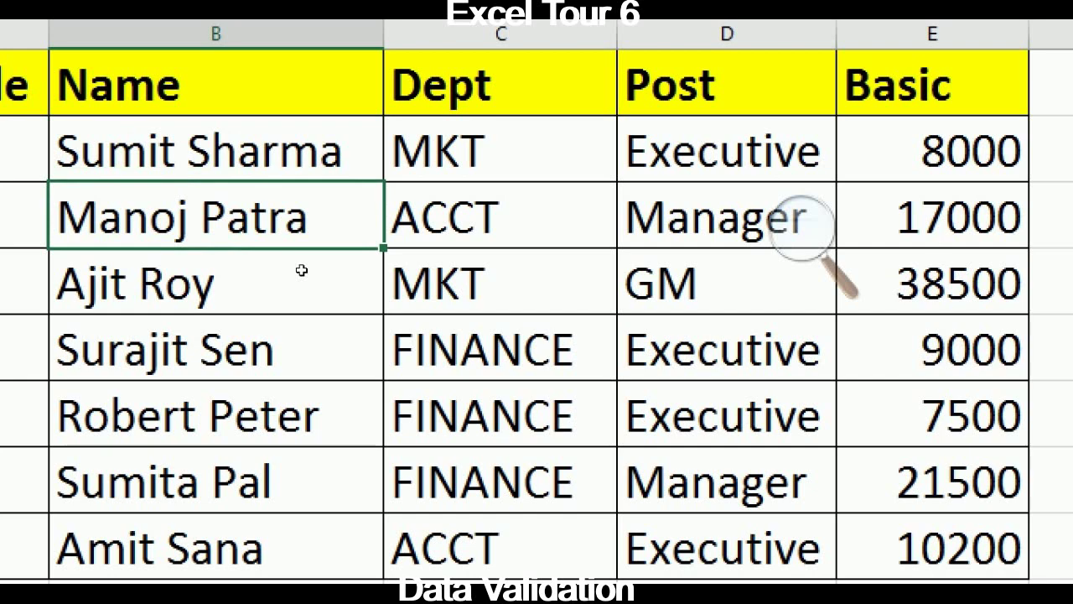
{"action": "left_click", "coordinate": [781, 322]}
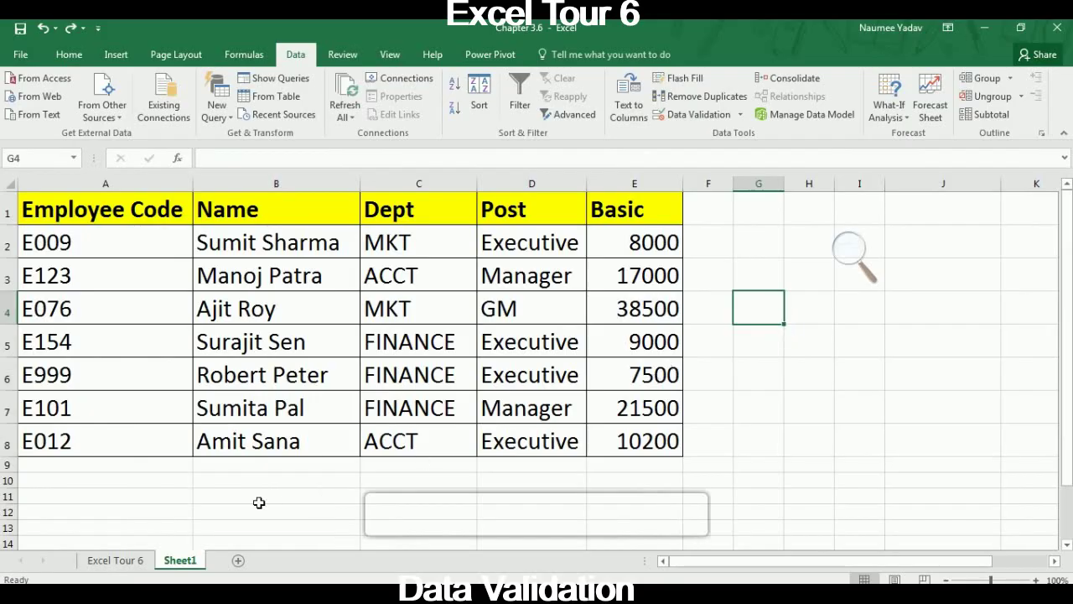
Examine the instruction about the department name in row 16 of the Excel Tour 6 sheet.
{"action": "left_click", "coordinate": [142, 567]}
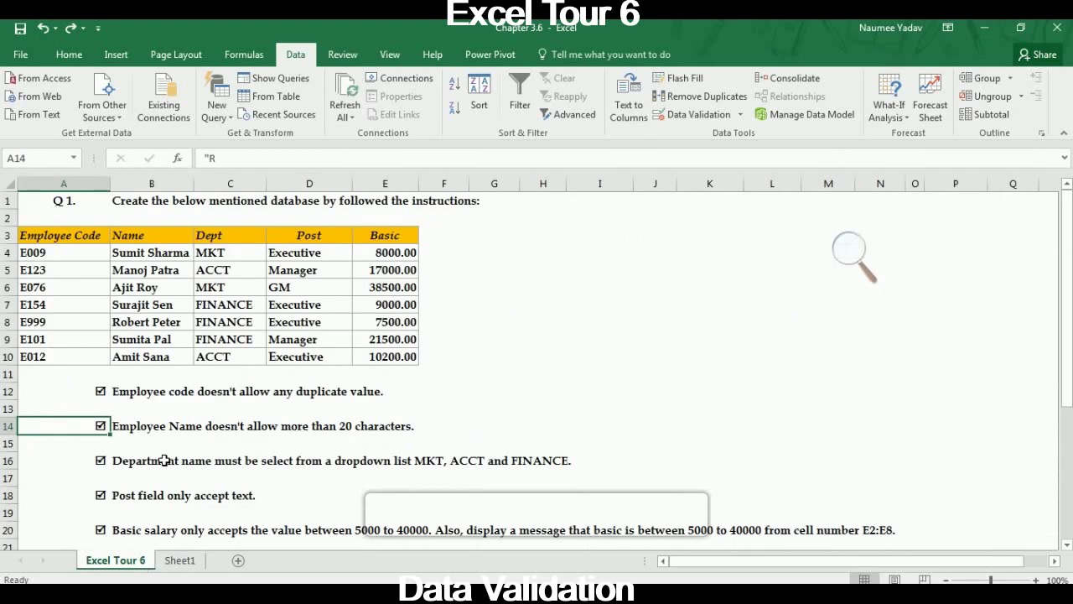
{"action": "left_click", "coordinate": [109, 464]}
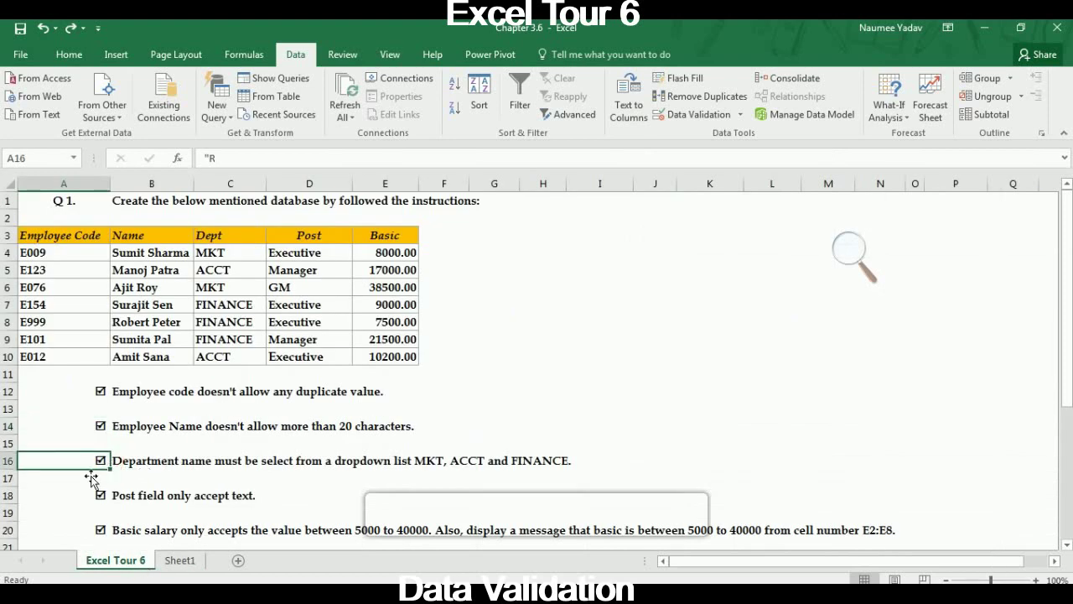
{"action": "key", "text": "shift+Right"}
{"action": "key", "text": "shift+Right"}
{"action": "key", "text": "shift+Right"}
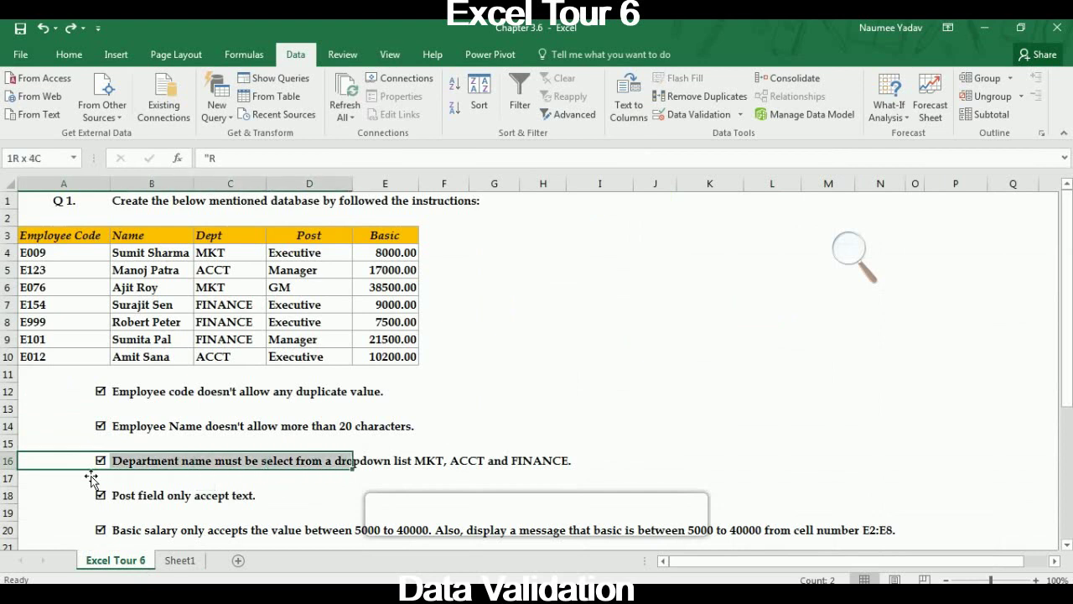
{"action": "key", "text": "shift+Right"}
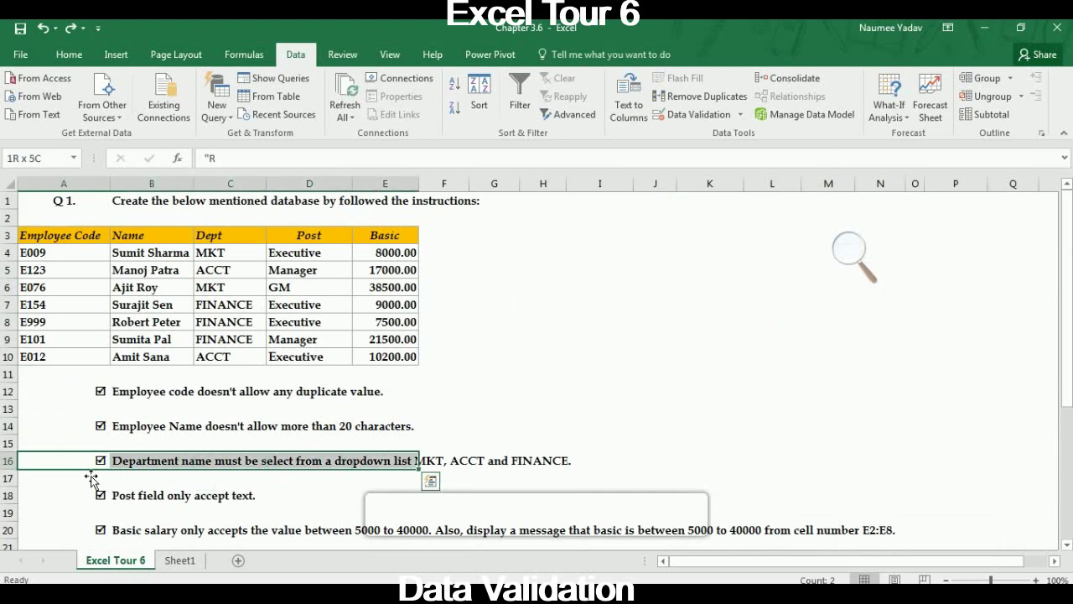
{"action": "key", "text": "shift+Right"}
{"action": "key", "text": "shift+Right"}
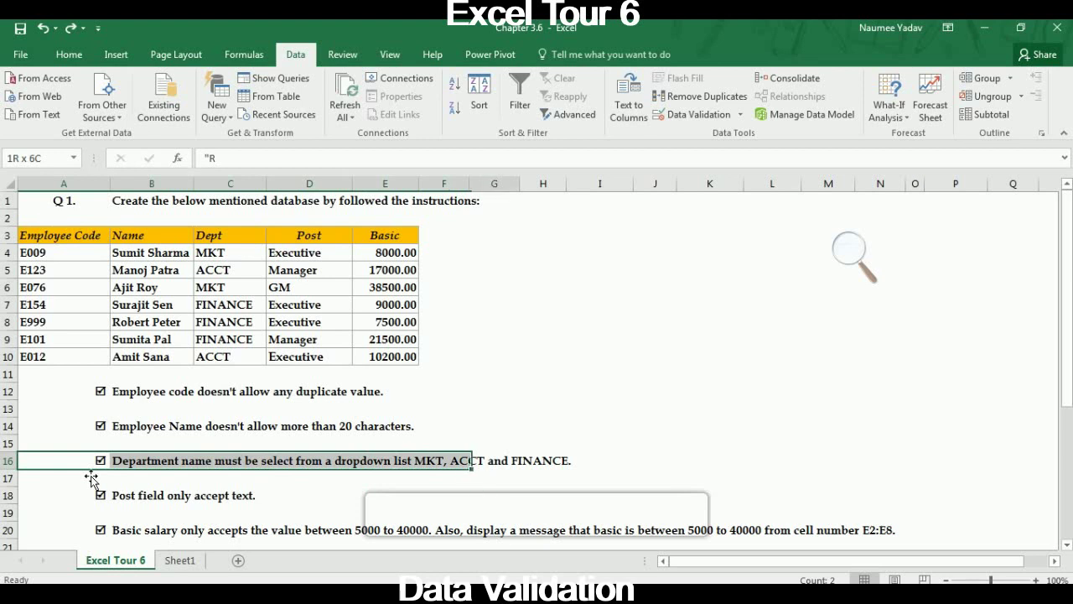
{"action": "key", "text": "shift+Right"}
{"action": "key", "text": "shift+Right"}
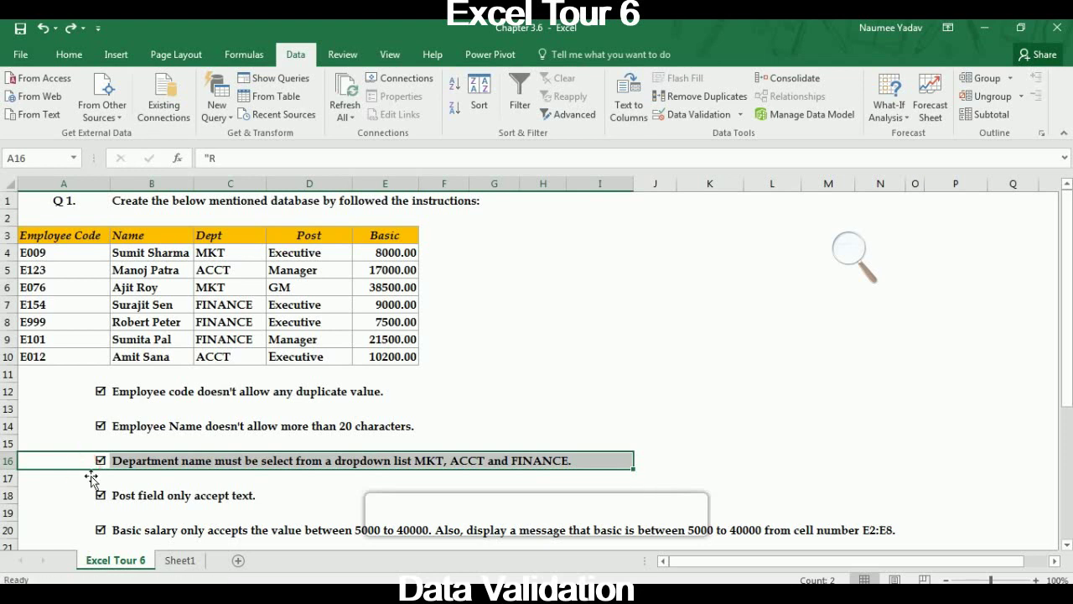
{"action": "left_click", "coordinate": [88, 478]}
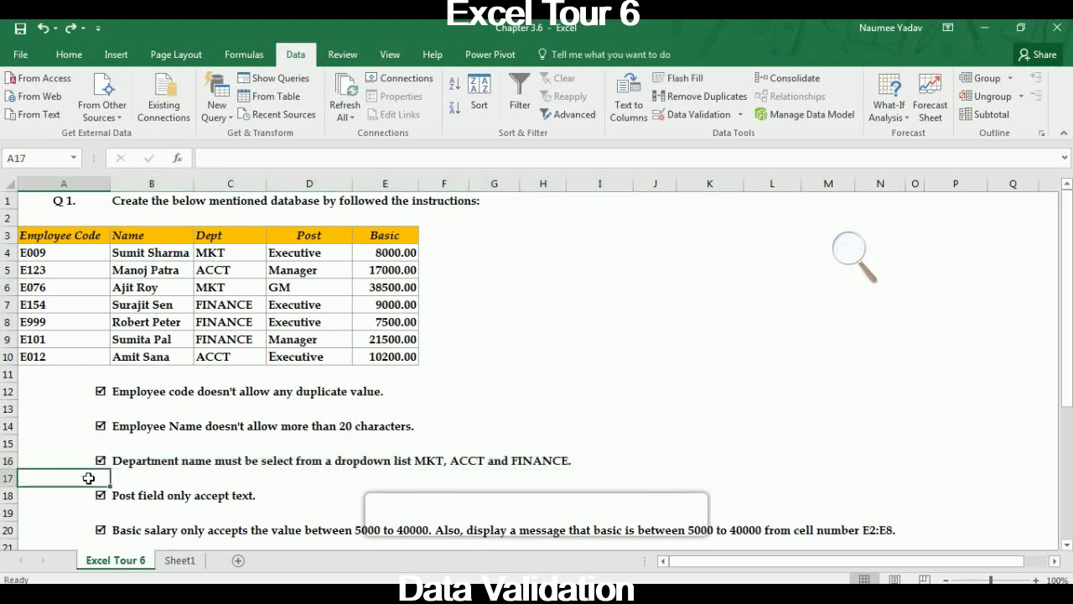
Open the data validation criteria for the department cells C2:C8 on Sheet1.
{"action": "left_click", "coordinate": [177, 563]}
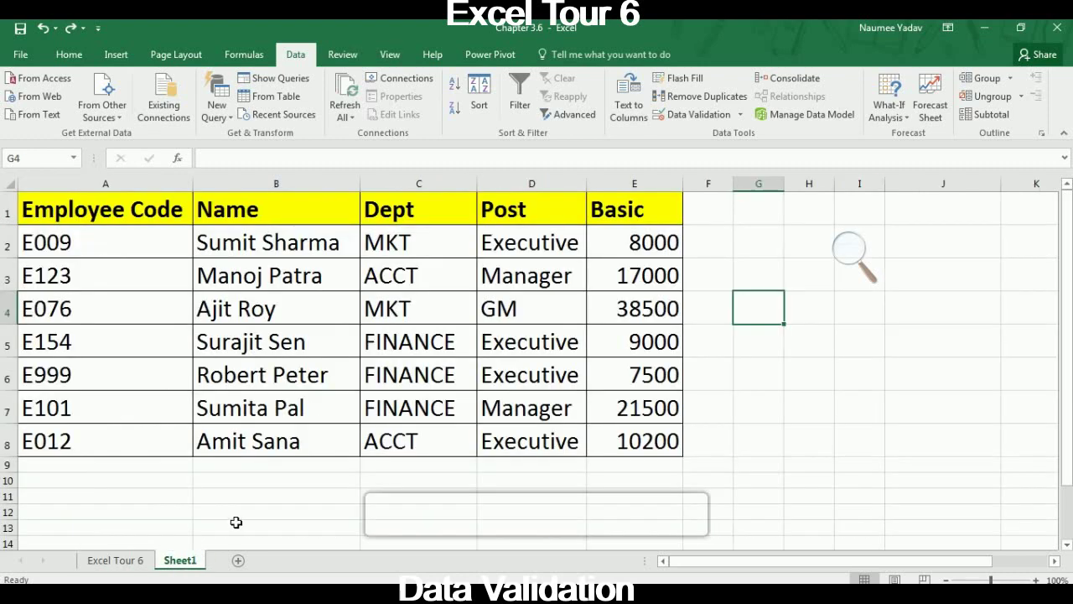
{"action": "left_click", "coordinate": [427, 242]}
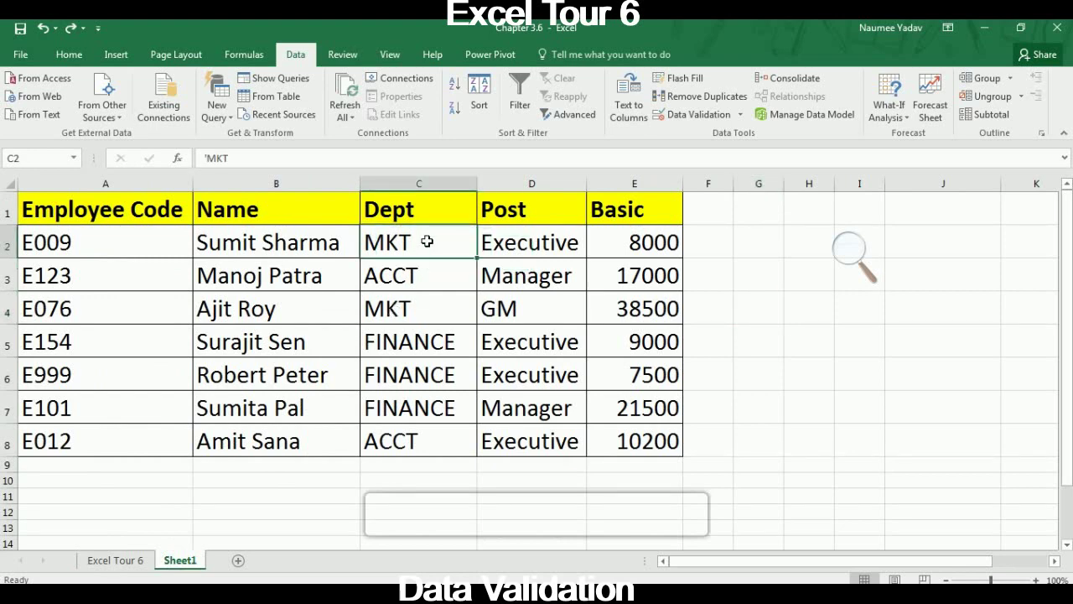
{"action": "key", "text": "shift+Down"}
{"action": "key", "text": "shift+Down"}
{"action": "key", "text": "shift+Down"}
{"action": "key", "text": "shift+Down"}
{"action": "key", "text": "shift+Down"}
{"action": "key", "text": "shift+Down"}
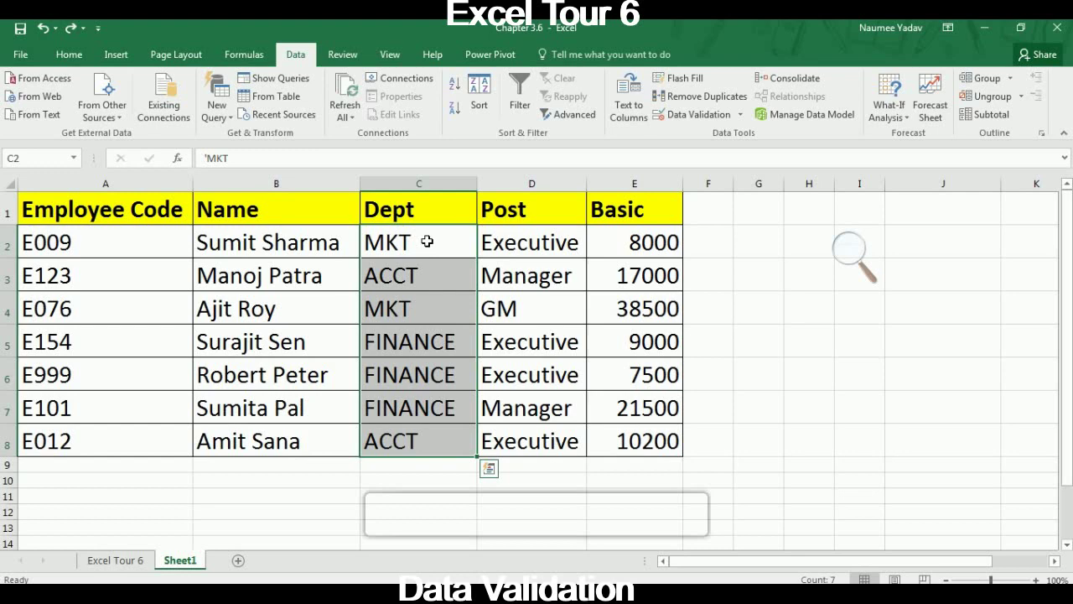
{"action": "left_click", "coordinate": [681, 117]}
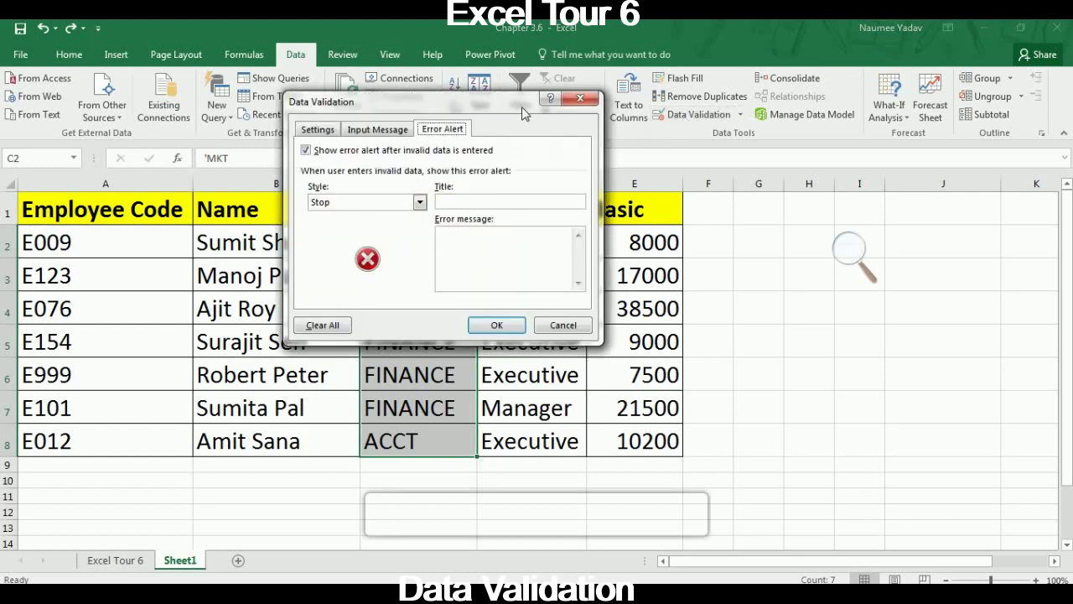
{"action": "left_click_drag", "start_coordinate": [521, 109], "coordinate": [787, 104]}
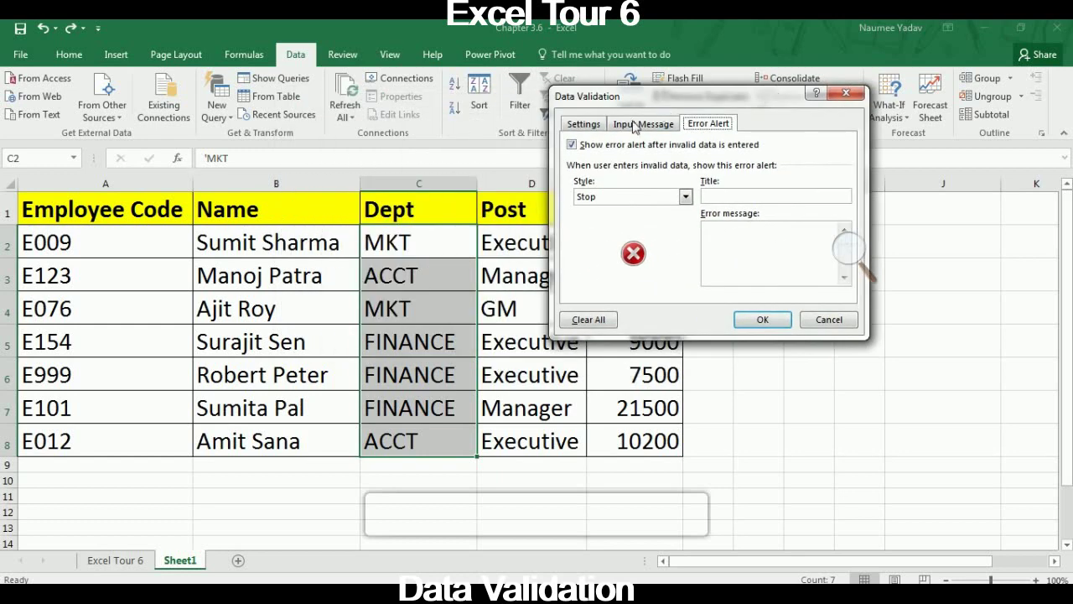
{"action": "left_click", "coordinate": [595, 126]}
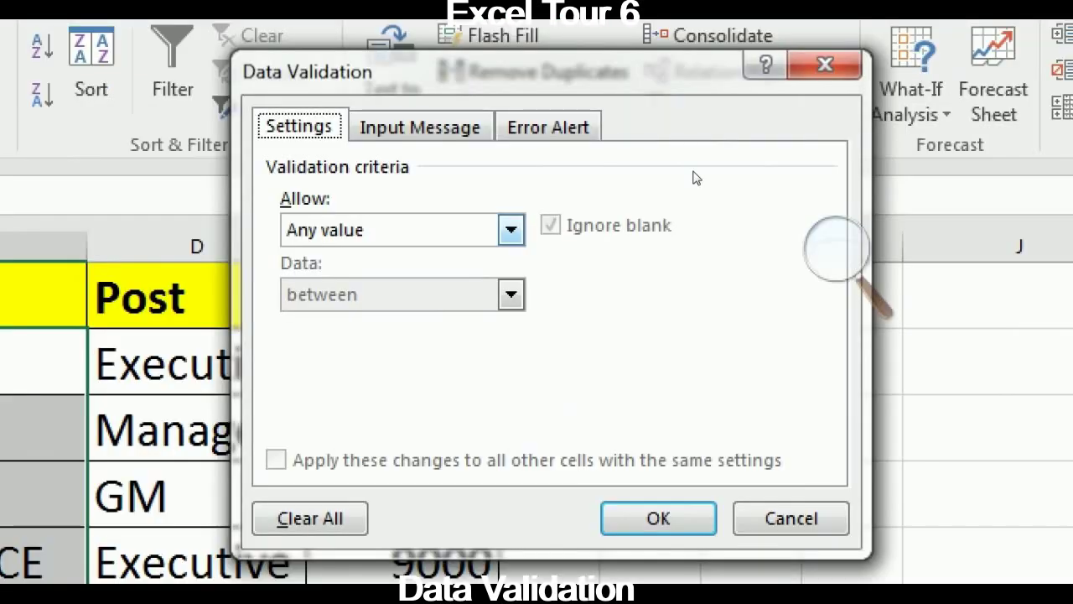
Restrict the selected department cells to a validation list with the source MKT,ACCT,FINANCE.
{"action": "key", "text": "alt+Down"}
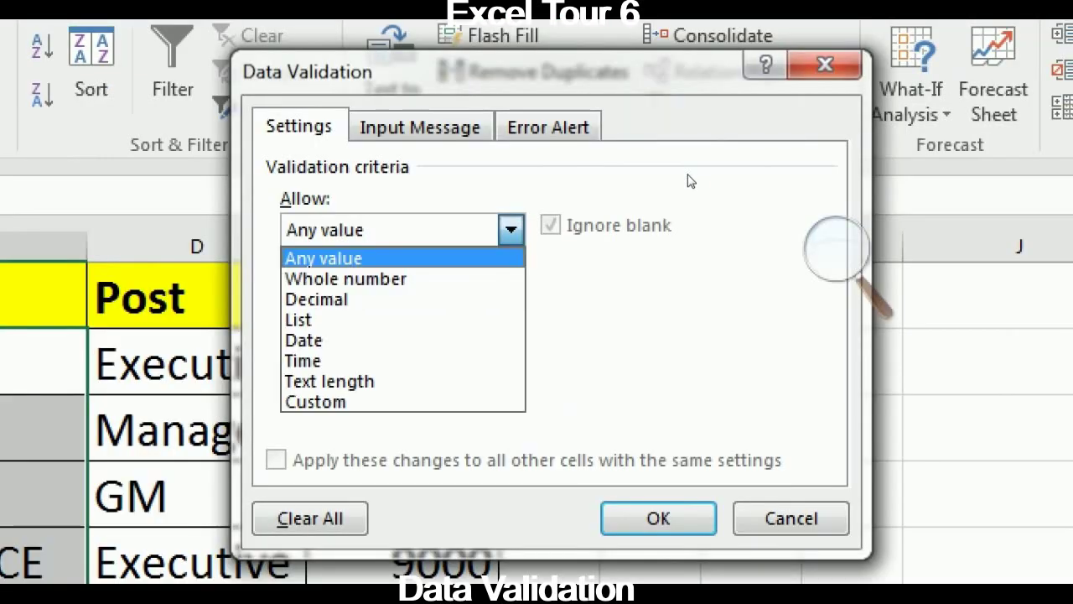
{"action": "key", "text": "Down"}
{"action": "key", "text": "Down"}
{"action": "key", "text": "Down"}
{"action": "key", "text": "Down"}
{"action": "key", "text": "Up"}
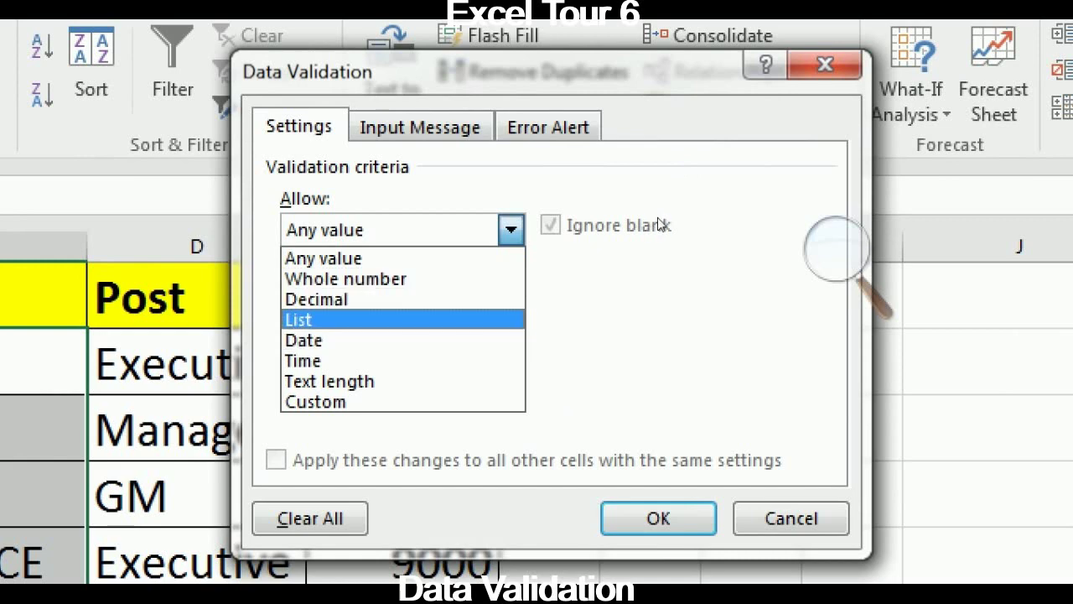
{"action": "key", "text": "Return"}
{"action": "left_click", "coordinate": [286, 357]}
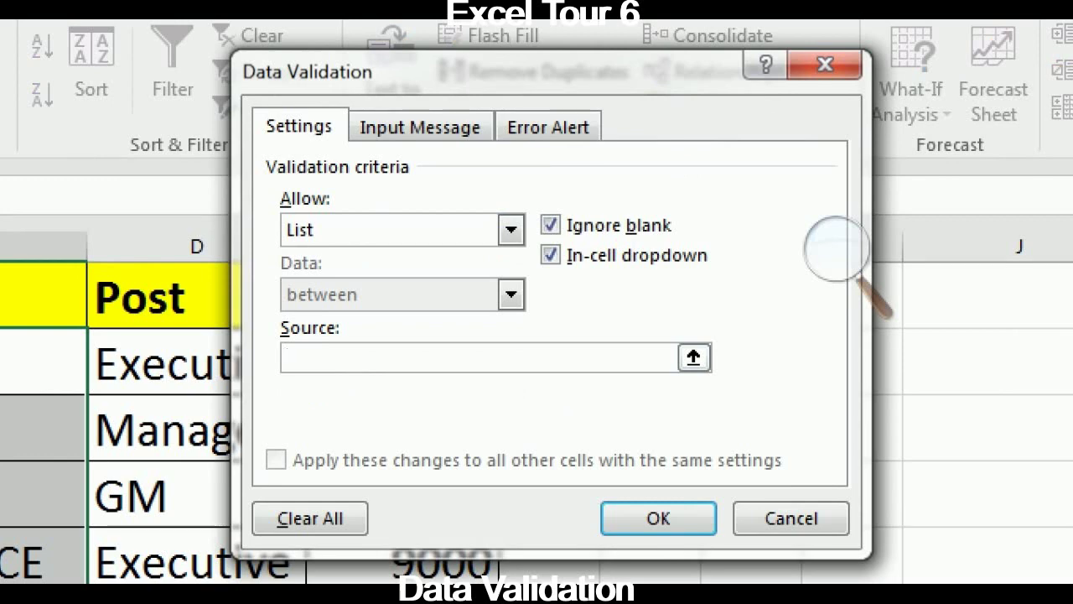
{"action": "type", "text": "MKT"}
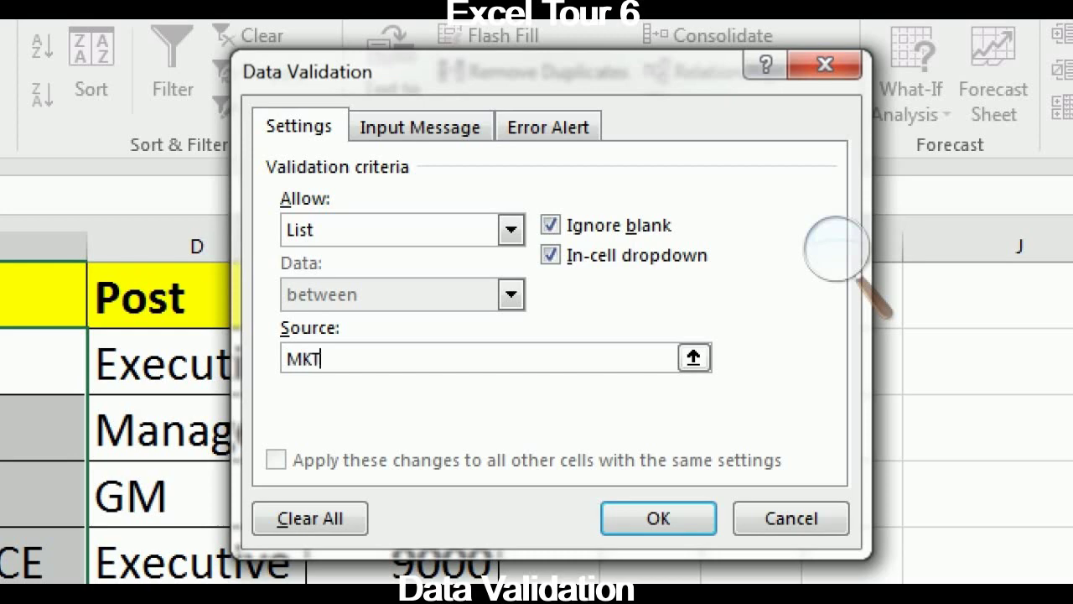
{"action": "type", "text": ",ACCT,FI"}
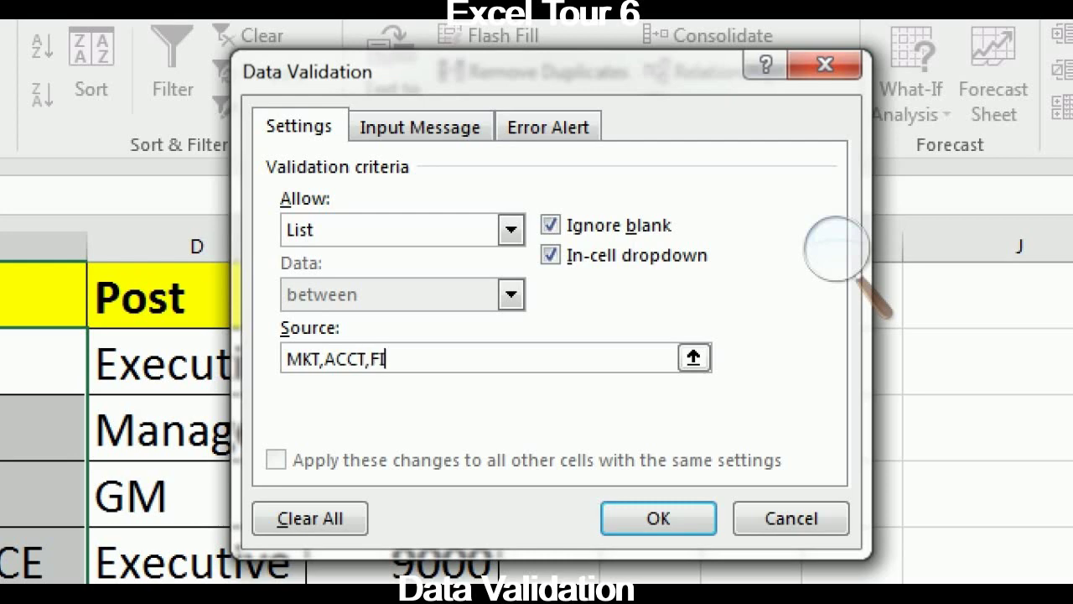
{"action": "type", "text": "NANCE"}
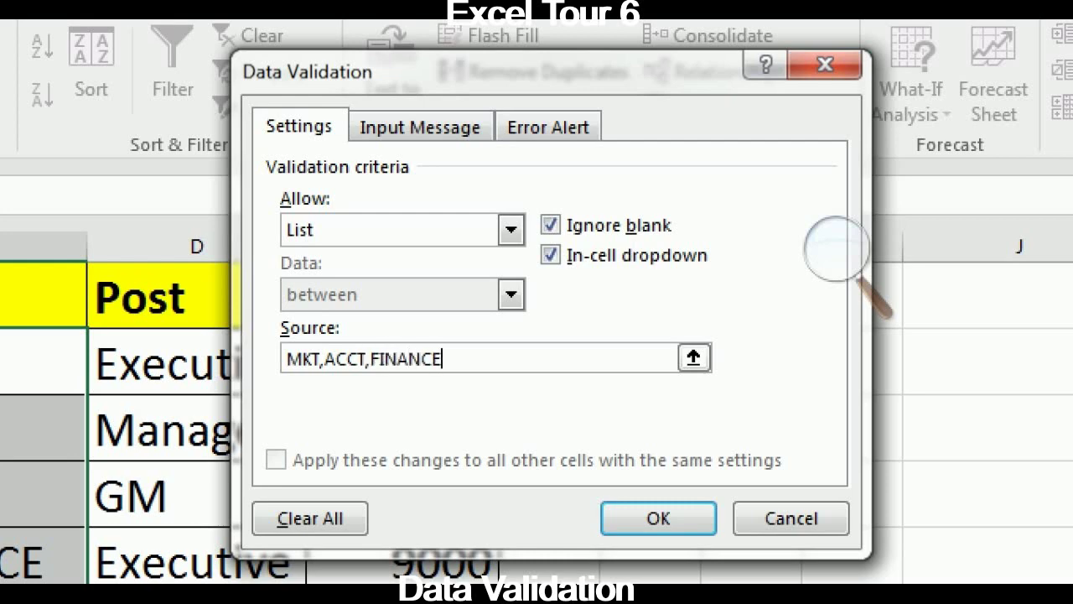
{"action": "key", "text": "Return"}
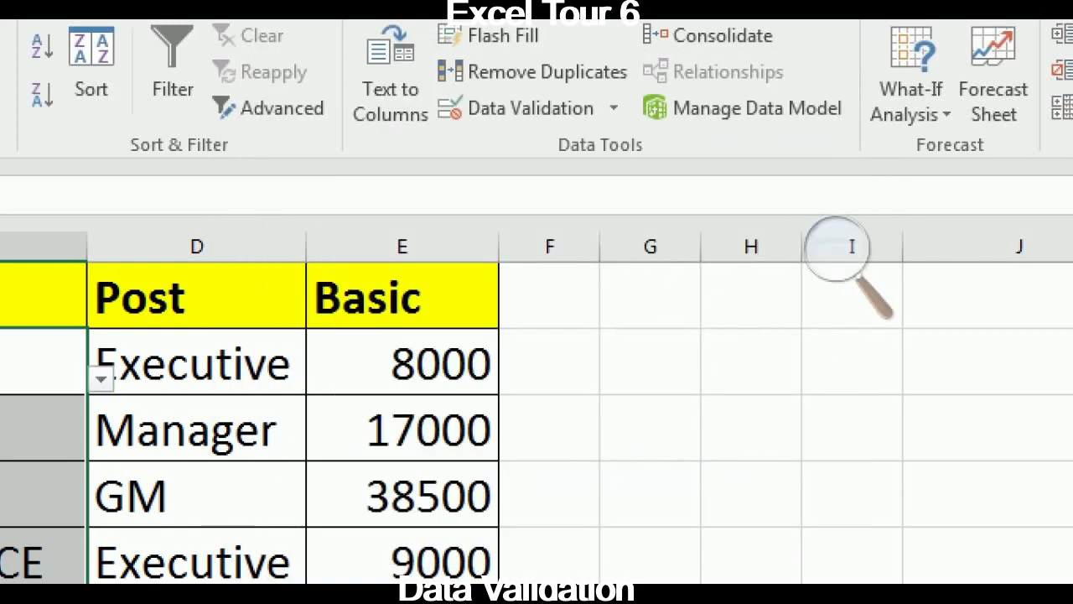
Add an error alert to the department validation with the title Department and the message "Select from a dropdown button".
{"action": "left_click", "coordinate": [698, 112]}
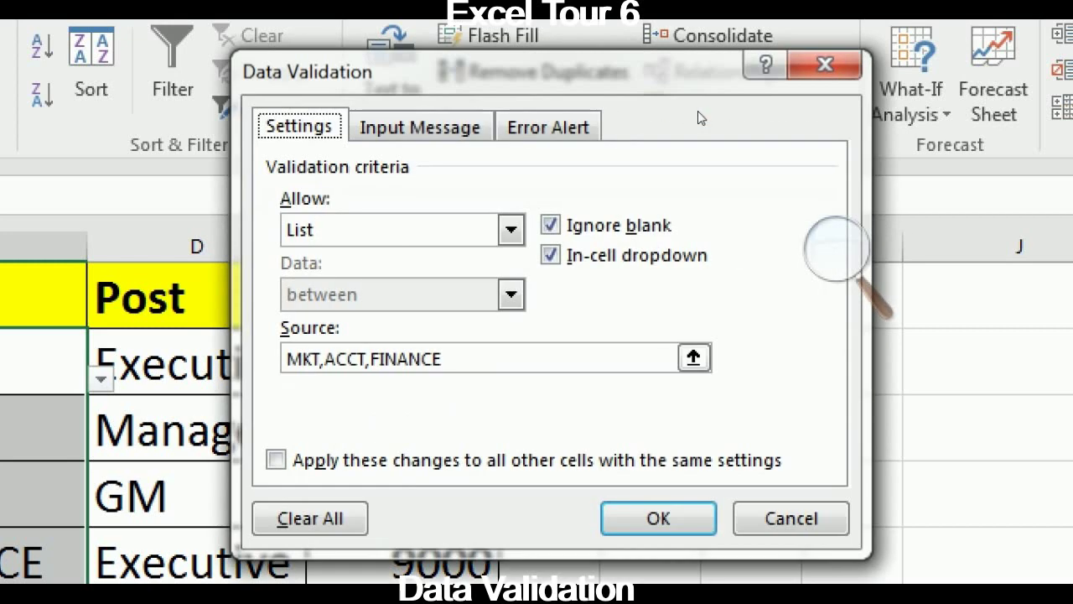
{"action": "left_click", "coordinate": [701, 120]}
{"action": "left_click", "coordinate": [713, 270]}
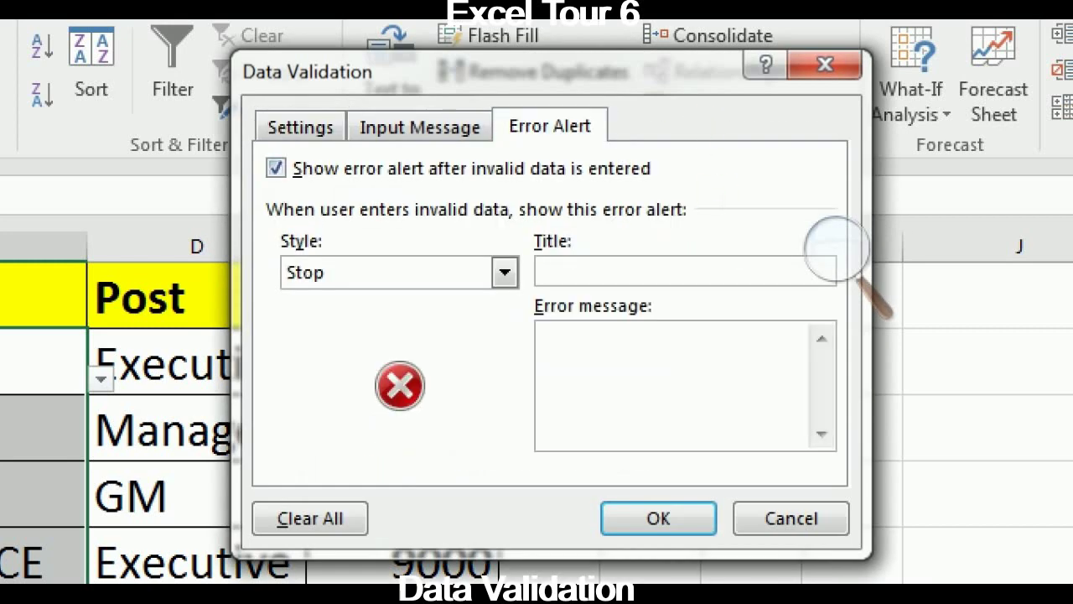
{"action": "type", "text": "Depart"}
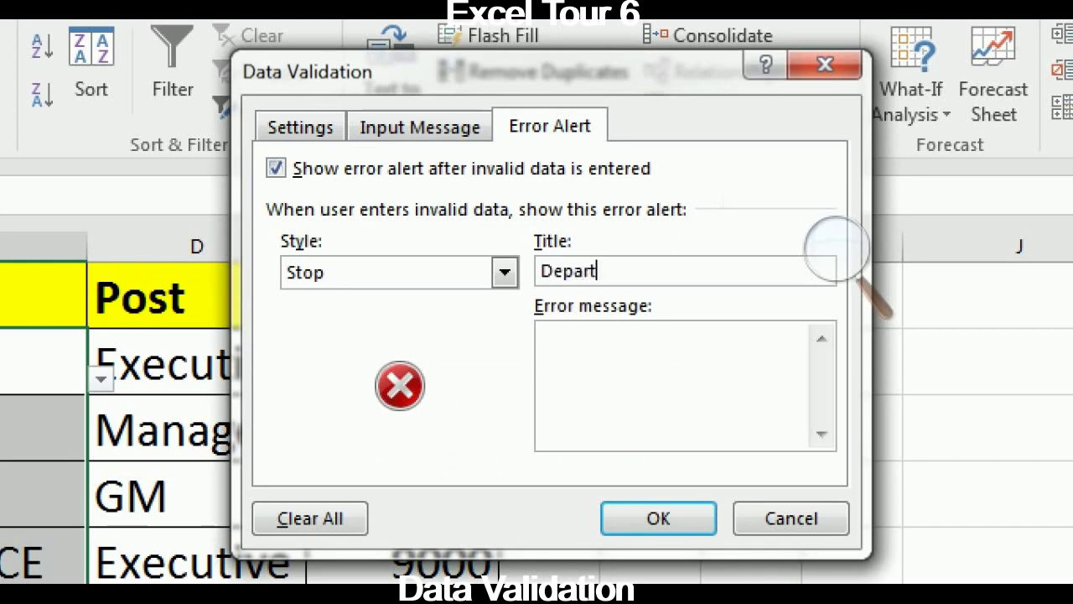
{"action": "type", "text": "ment"}
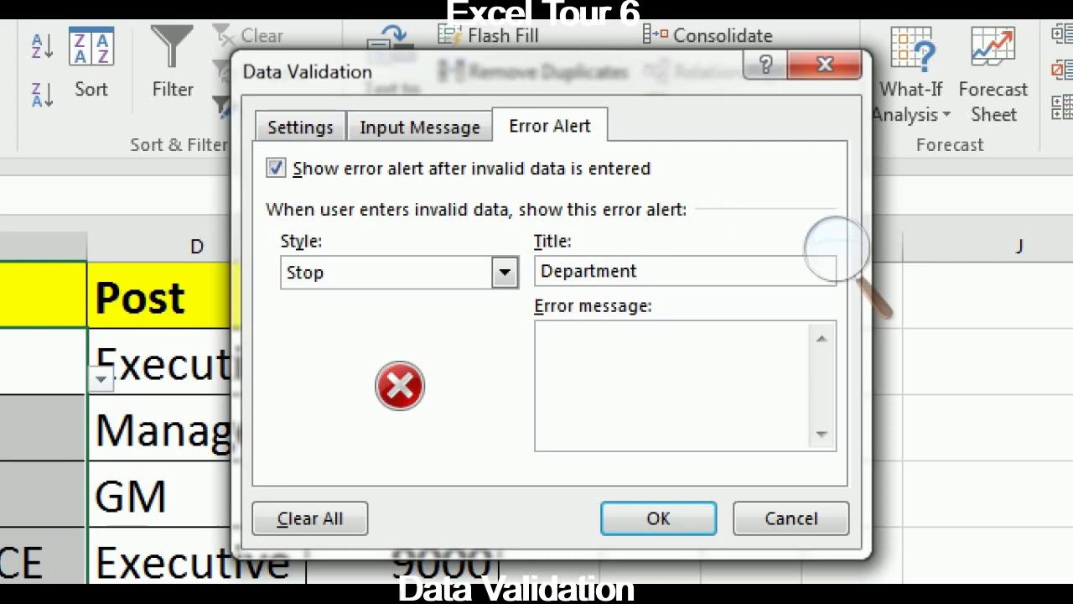
{"action": "left_click", "coordinate": [541, 335]}
{"action": "type", "text": "Select "}
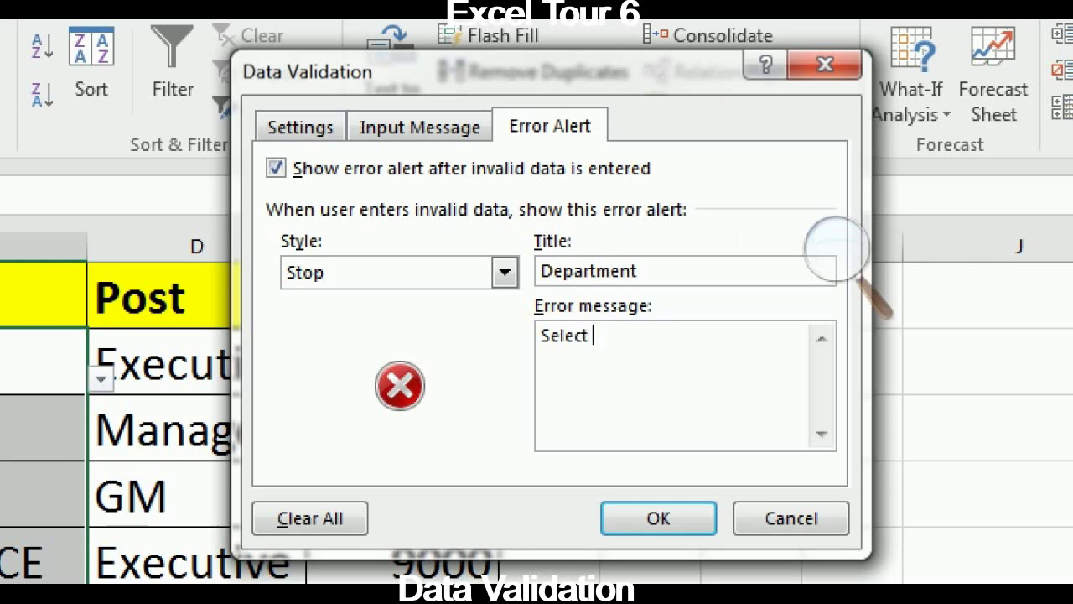
{"action": "type", "text": "from a drop"}
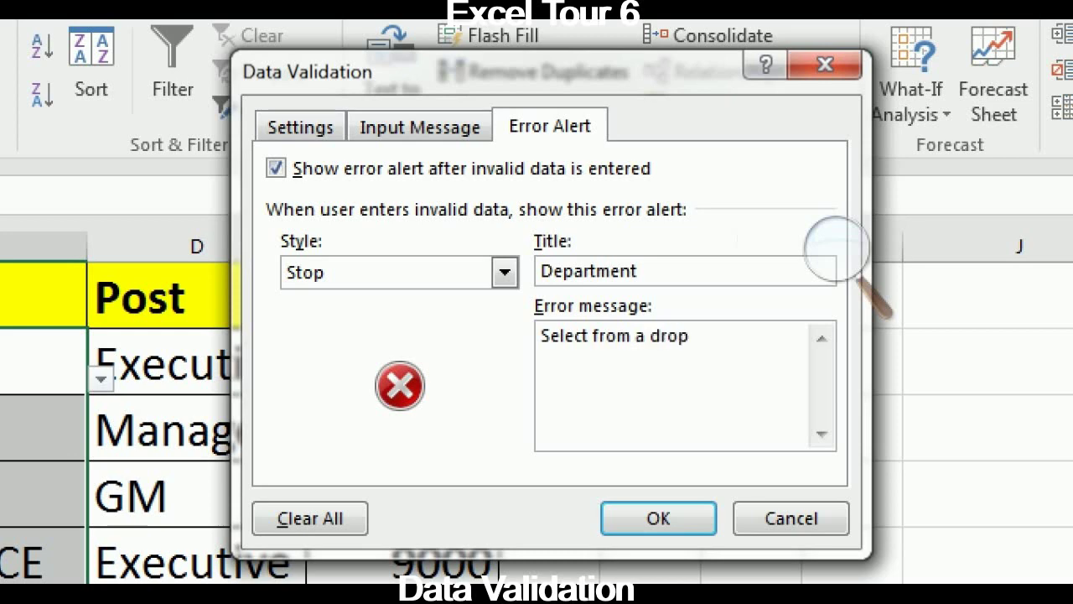
{"action": "type", "text": "down"}
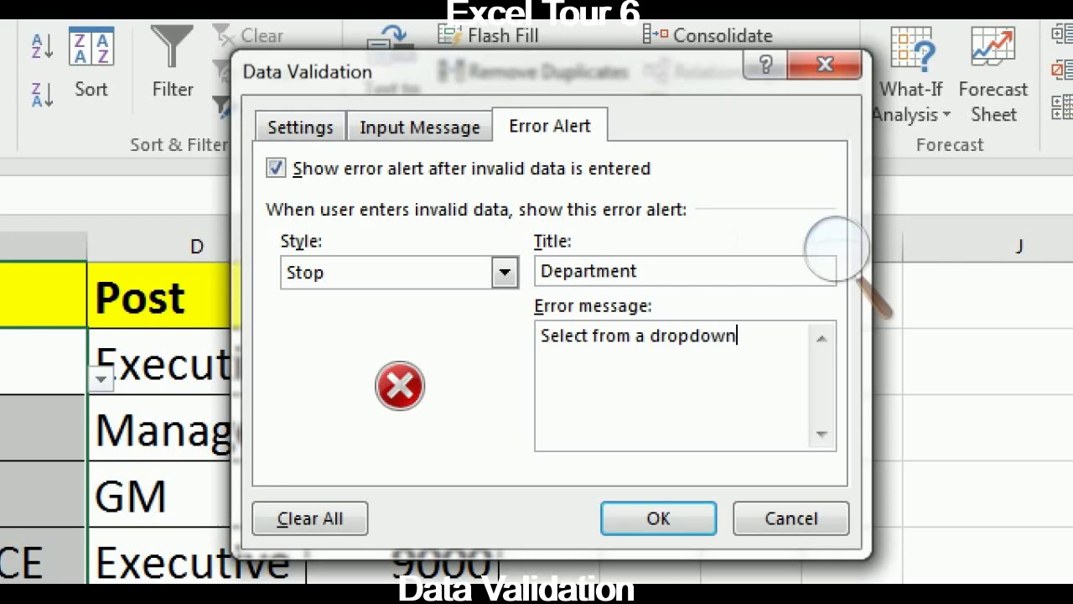
{"action": "type", "text": " button"}
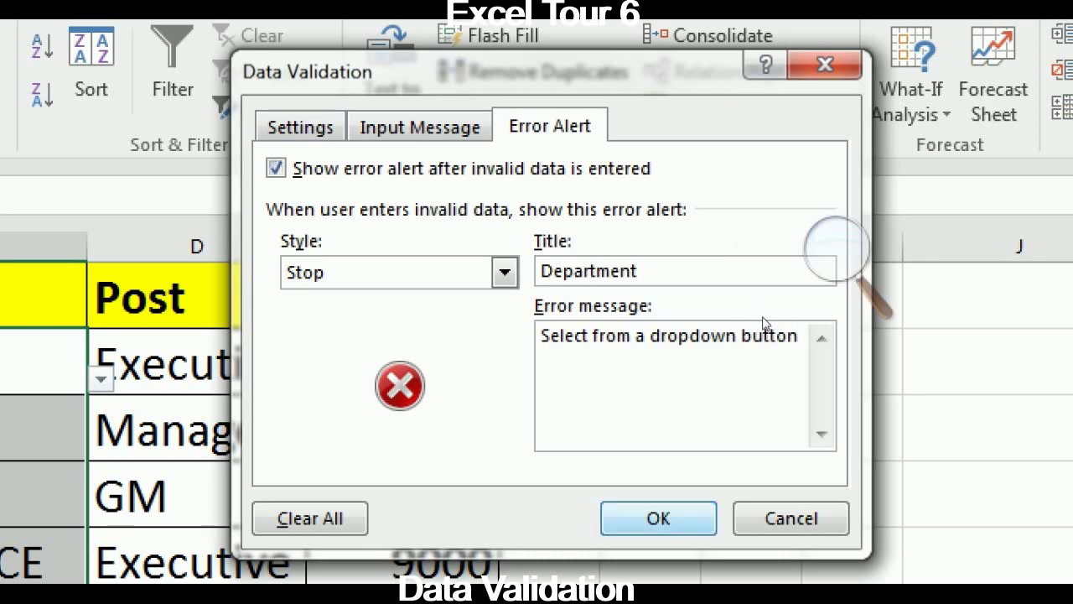
{"action": "key", "text": "Tab"}
{"action": "key", "text": "Return"}
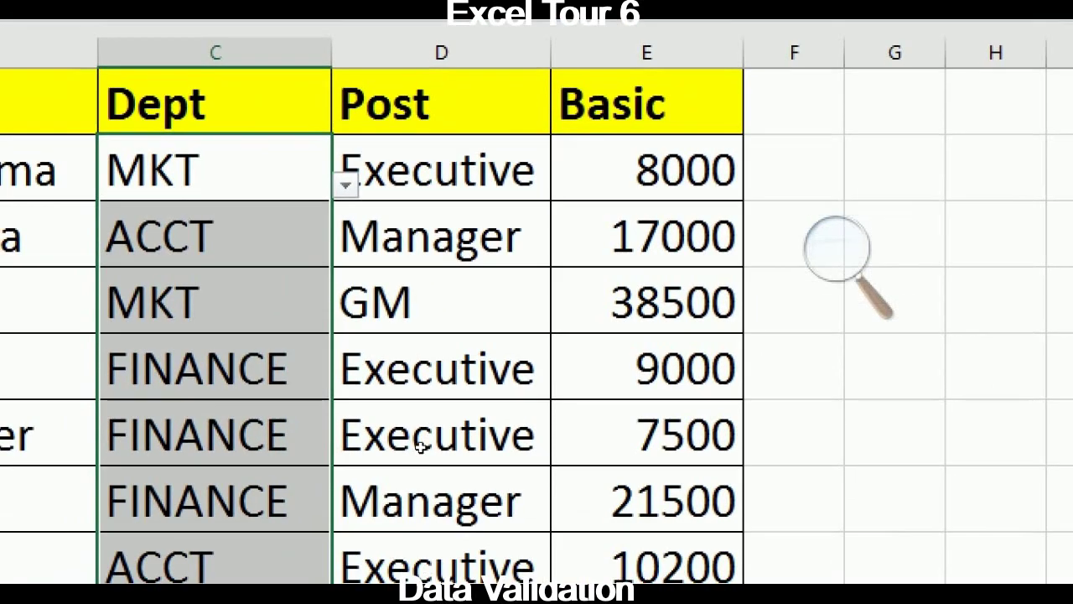
Test the department dropdown lists by choosing MKT in C2 and ACCT in C3.
{"action": "key", "text": "shift+Up"}
{"action": "key", "text": "shift+Up"}
{"action": "key", "text": "shift+Up"}
{"action": "key", "text": "shift+Up"}
{"action": "key", "text": "shift+Up"}
{"action": "key", "text": "shift+Up"}
{"action": "key", "text": "shift+Up"}
{"action": "key", "text": "shift+Up"}
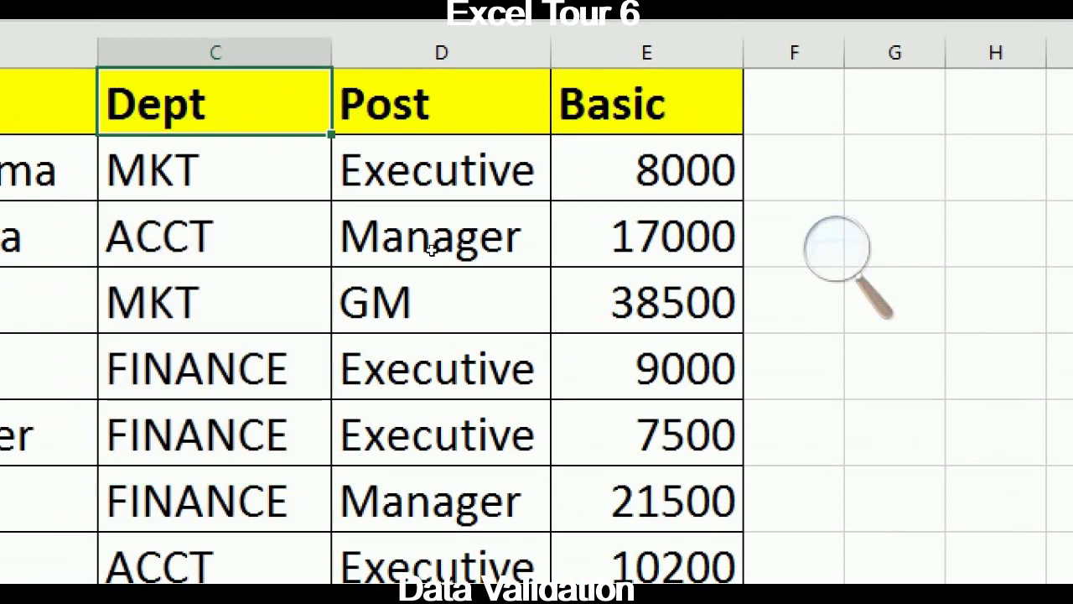
{"action": "key", "text": "alt+Down"}
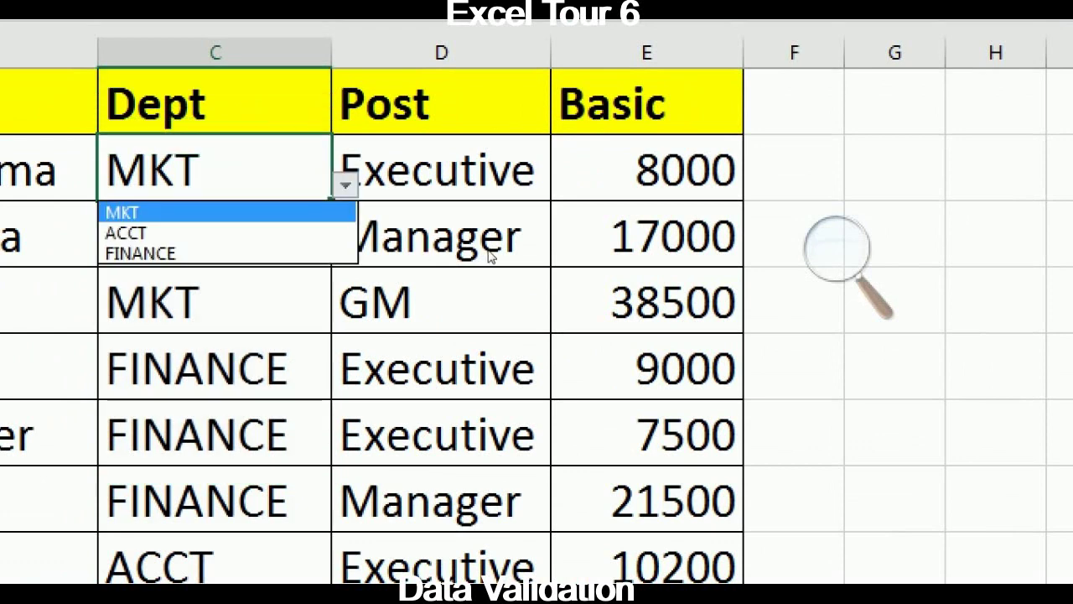
{"action": "key", "text": "Return"}
{"action": "key", "text": "Down"}
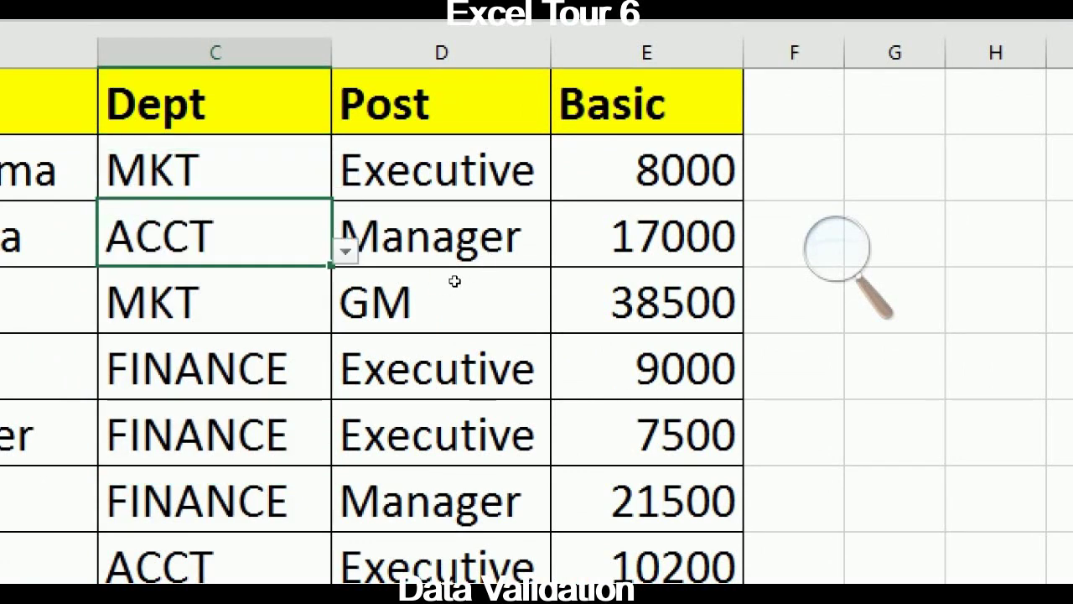
{"action": "key", "text": "alt+Down"}
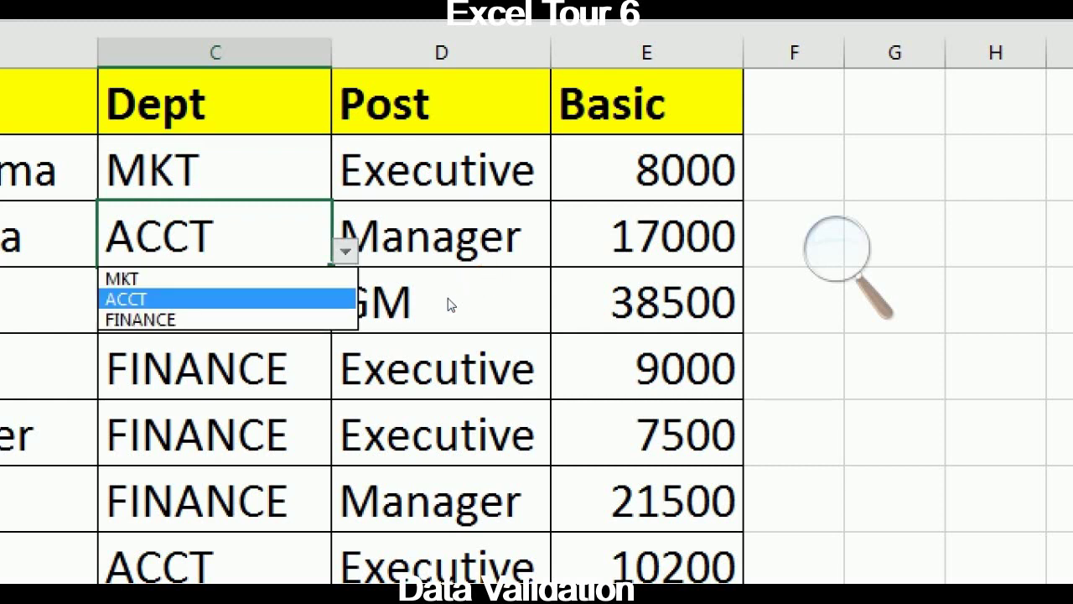
{"action": "key", "text": "Down"}
{"action": "key", "text": "Up"}
{"action": "key", "text": "Return"}
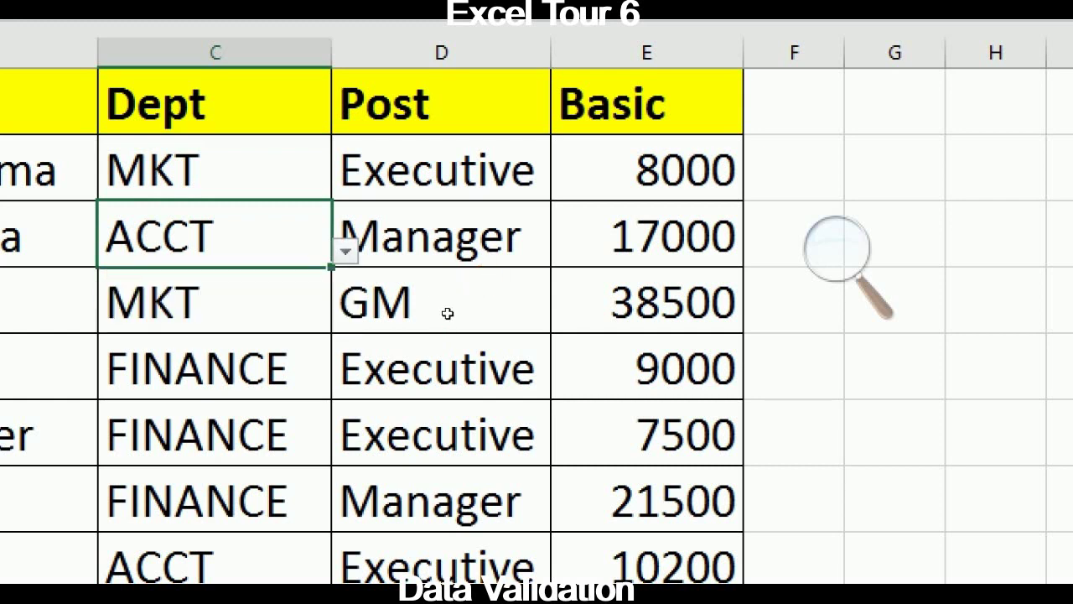
Test the department rule by entering R&D in C4 and cancel the entry.
{"action": "key", "text": "Down"}
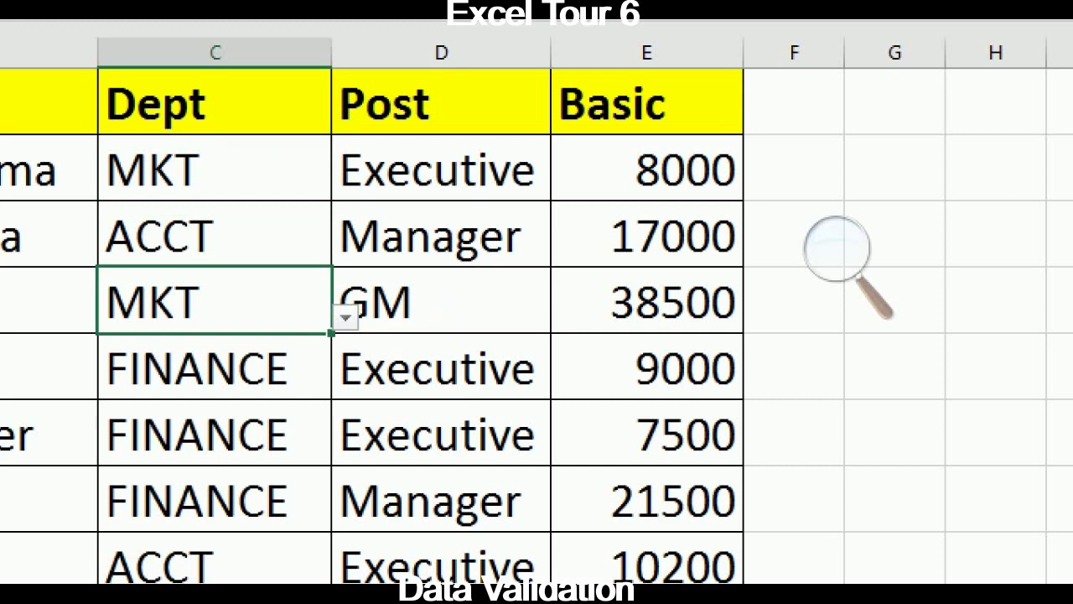
{"action": "type", "text": "R&D"}
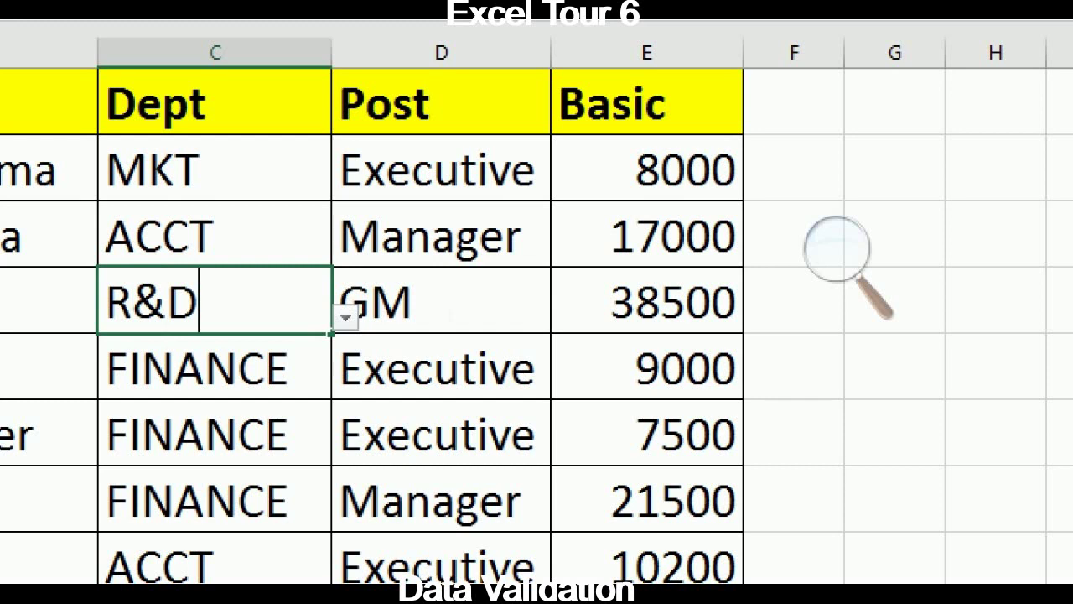
{"action": "key", "text": "Return"}
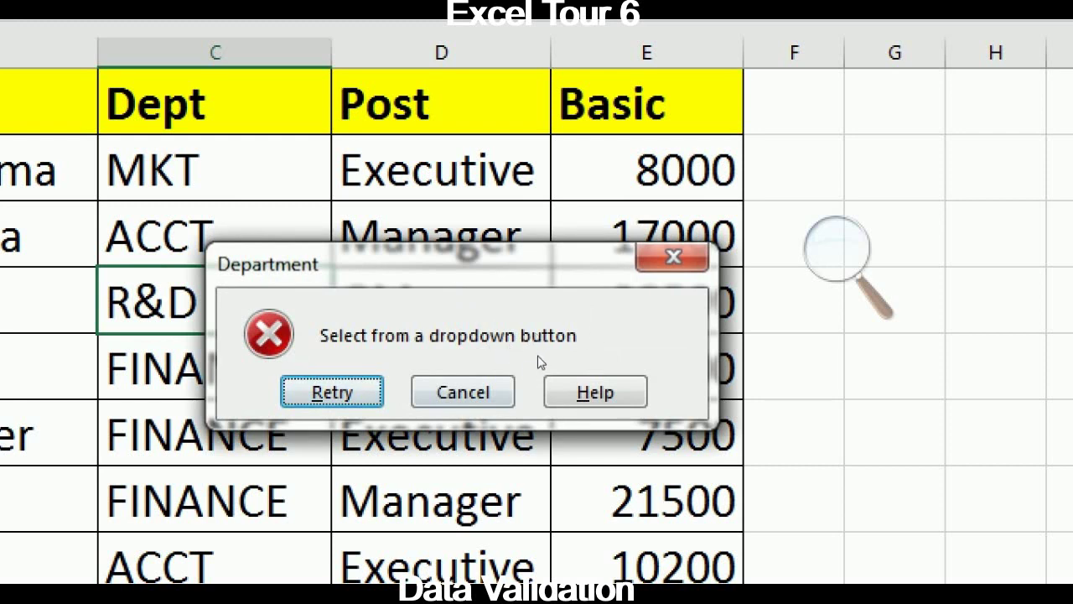
{"action": "key", "text": "Tab"}
{"action": "key", "text": "Return"}
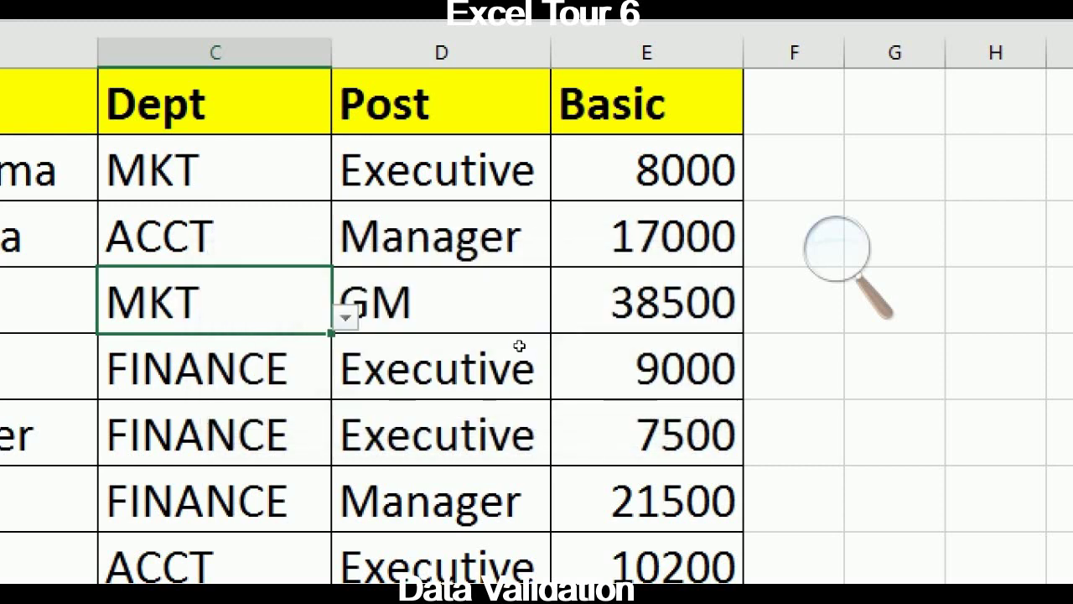
{"action": "key", "text": "Down"}
{"action": "key", "text": "Down"}
{"action": "key", "text": "Down"}
{"action": "key", "text": "Down"}
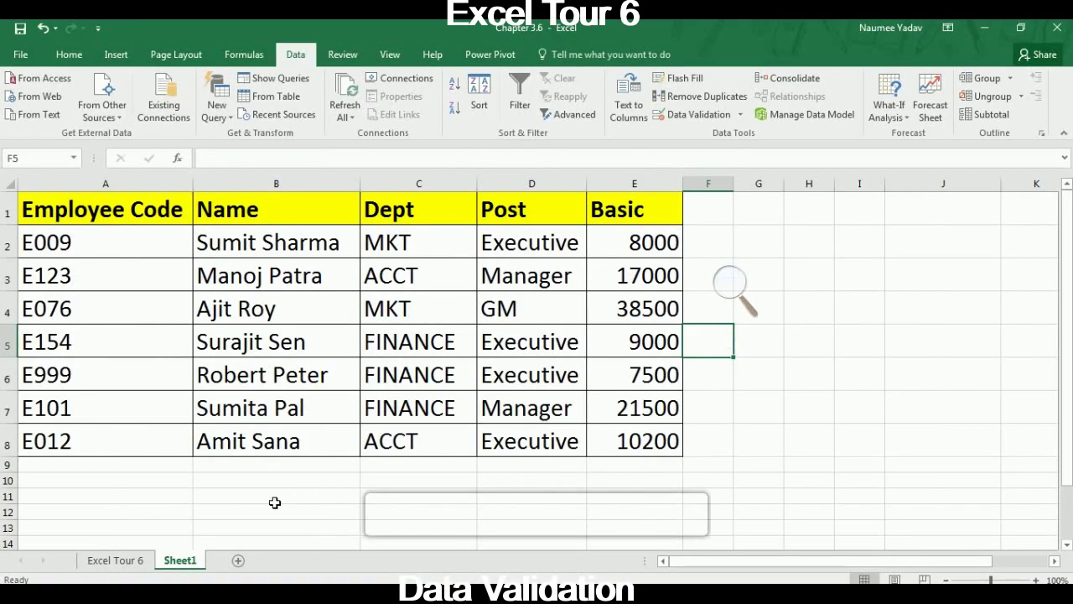
Examine the instruction about the Post field in row 18 of the Excel Tour 6 sheet.
{"action": "left_click", "coordinate": [134, 559]}
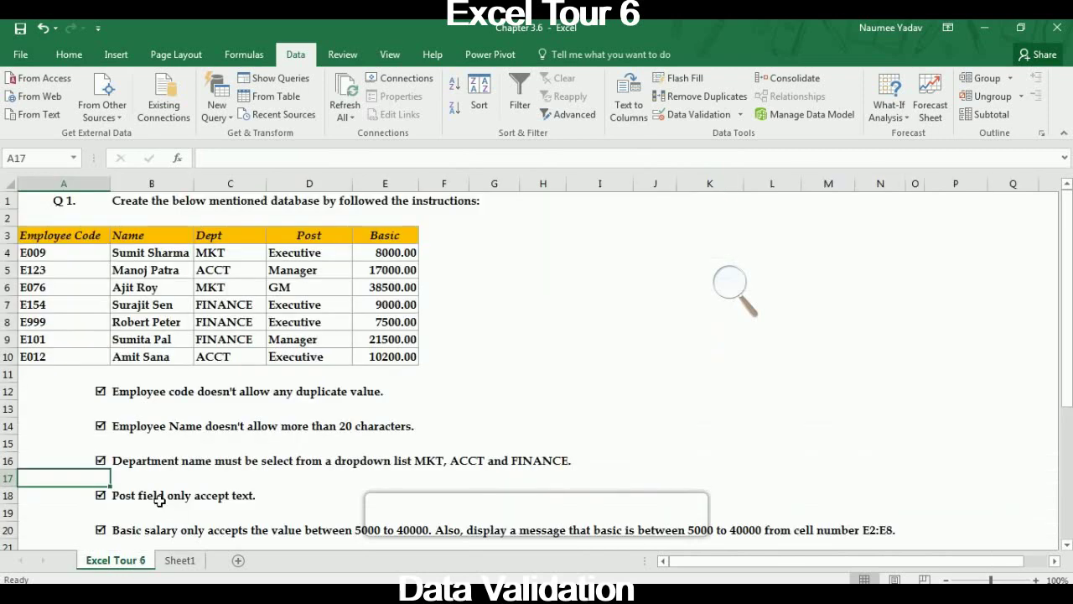
{"action": "key", "text": "Down"}
{"action": "key", "text": "Down"}
{"action": "key", "text": "Down"}
{"action": "key", "text": "Down"}
{"action": "key", "text": "Down"}
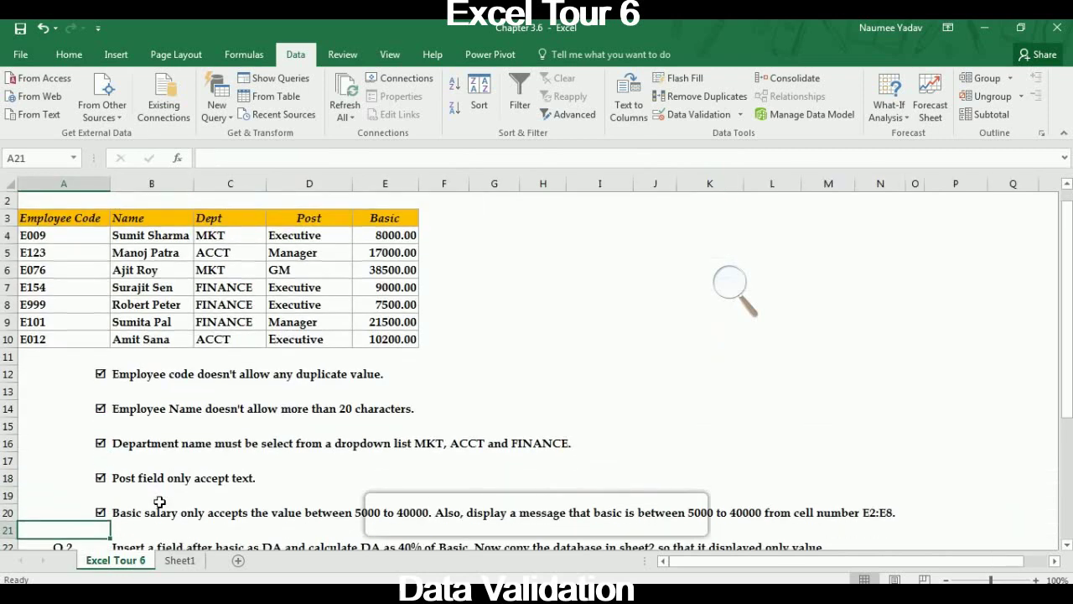
{"action": "key", "text": "Up"}
{"action": "key", "text": "Up"}
{"action": "key", "text": "Up"}
{"action": "key", "text": "Up"}
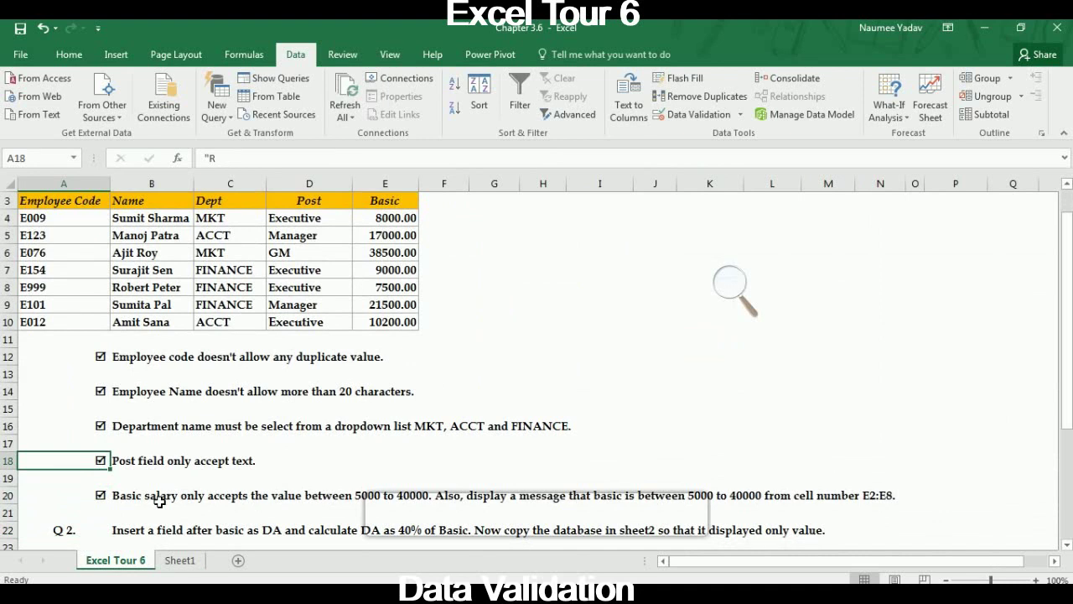
Highlight the Post field instruction across A18:D18 to review its requirement.
{"action": "key", "text": "shift+Right"}
{"action": "key", "text": "shift+Right"}
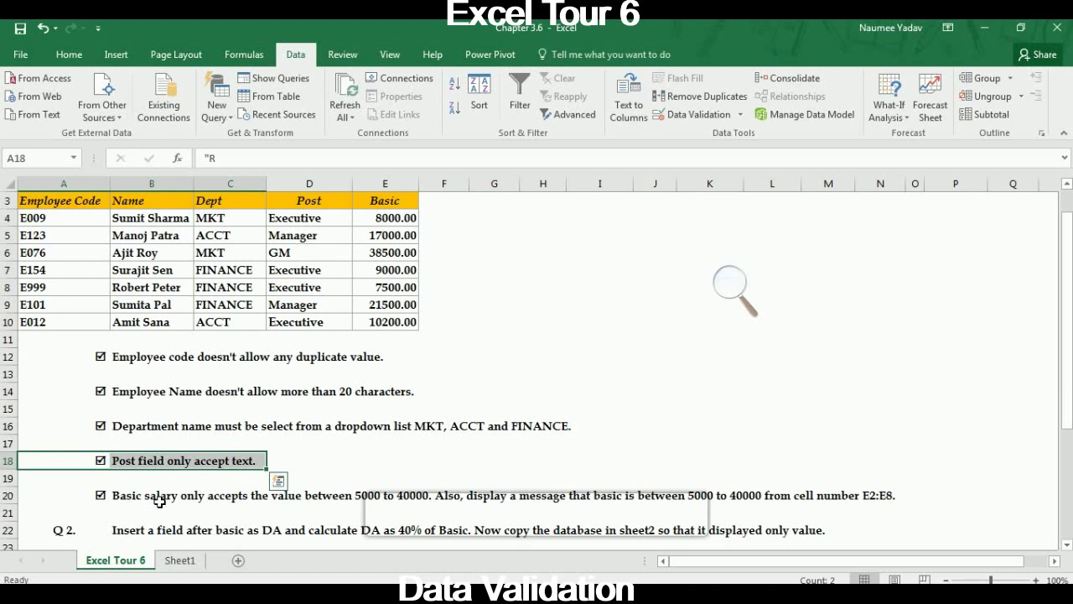
{"action": "key", "text": "ctrl+z"}
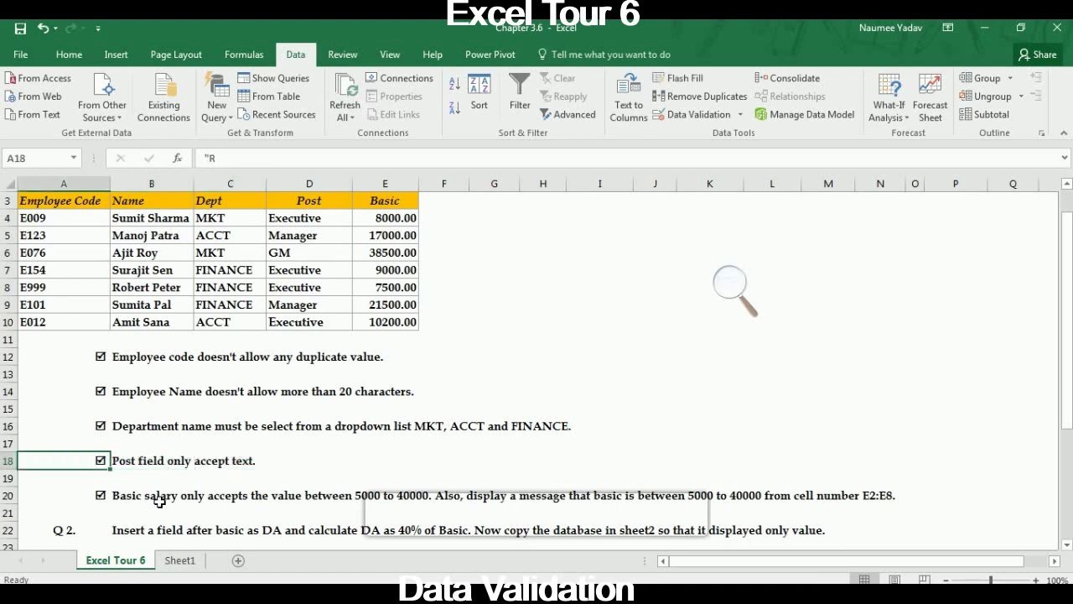
{"action": "key", "text": "shift+Right"}
{"action": "key", "text": "shift+Right"}
{"action": "key", "text": "shift+Right"}
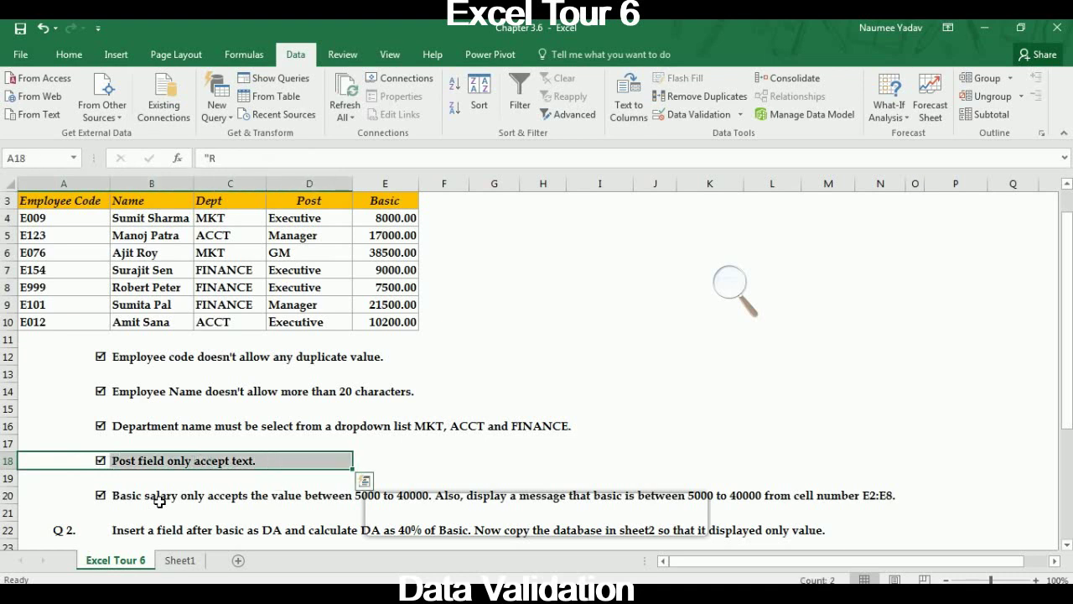
Open the data validation settings for the Post entries in D2:D8 on Sheet1.
{"action": "left_click", "coordinate": [181, 560]}
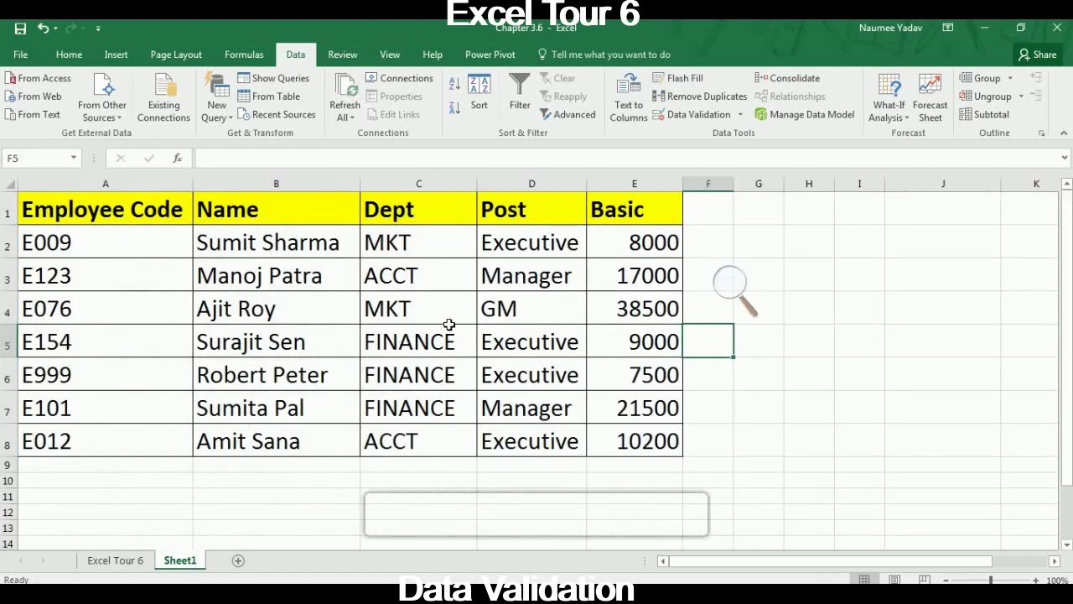
{"action": "left_click", "coordinate": [516, 242]}
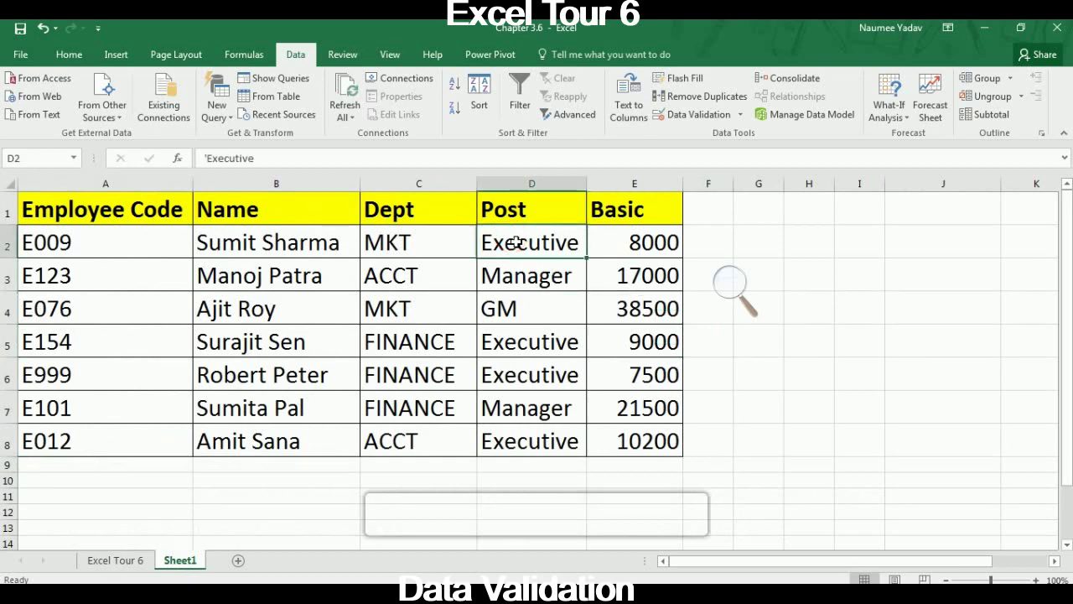
{"action": "key", "text": "shift+Down"}
{"action": "key", "text": "shift+Down"}
{"action": "key", "text": "shift+Down"}
{"action": "key", "text": "shift+Down"}
{"action": "key", "text": "shift+Down"}
{"action": "key", "text": "shift+Down"}
{"action": "key", "text": "shift+Down"}
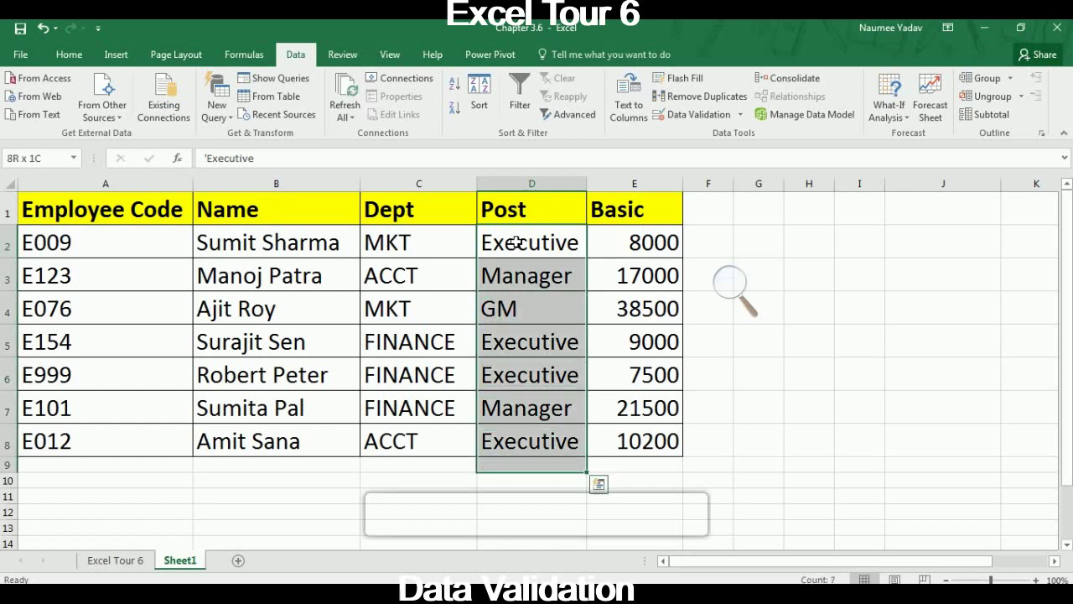
{"action": "key", "text": "shift+Up"}
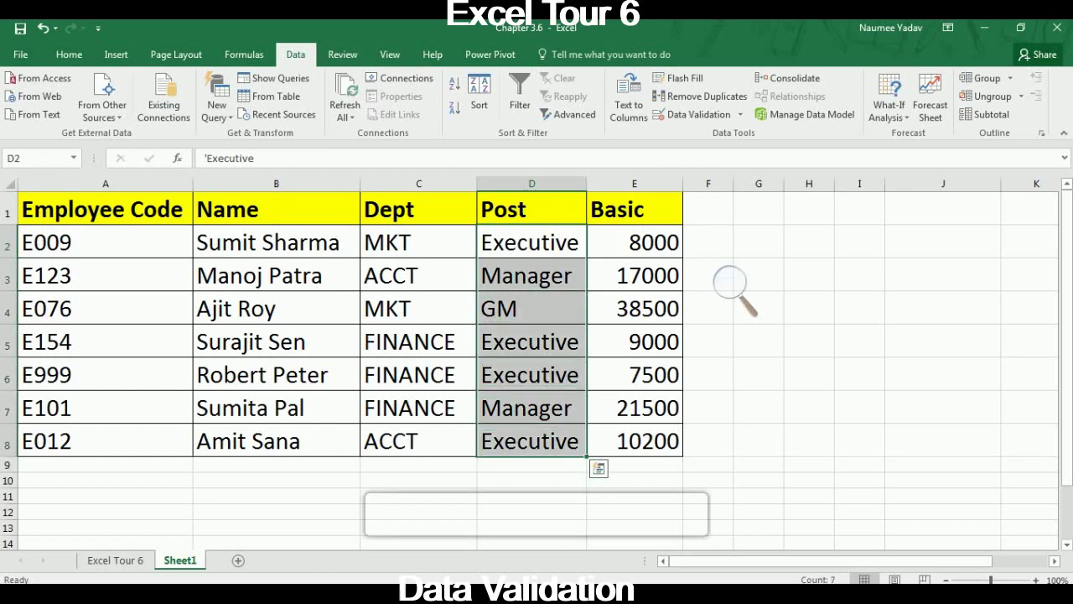
{"action": "left_click", "coordinate": [687, 123]}
{"action": "left_click", "coordinate": [593, 124]}
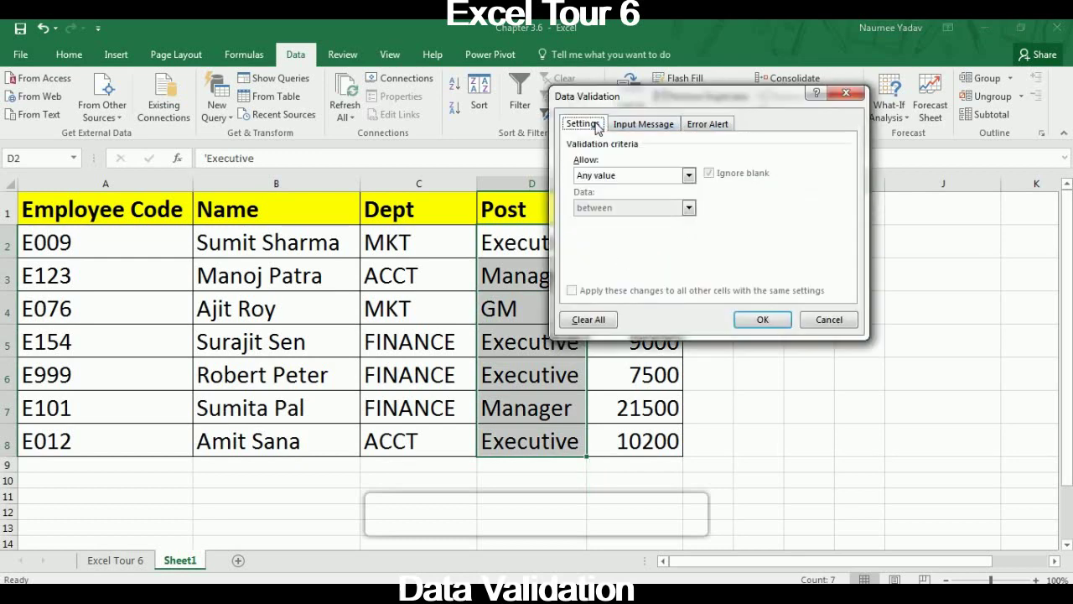
Set the Post validation to allow Custom criteria, moving the dialog clear of the Post column.
{"action": "left_click_drag", "start_coordinate": [620, 104], "coordinate": [353, 144]}
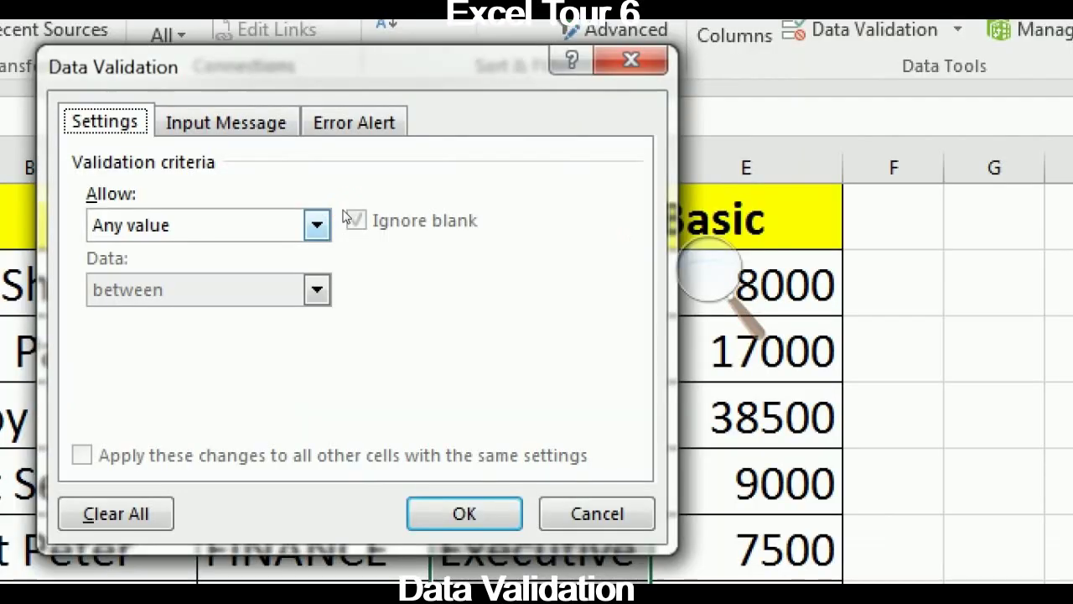
{"action": "left_click", "coordinate": [325, 221]}
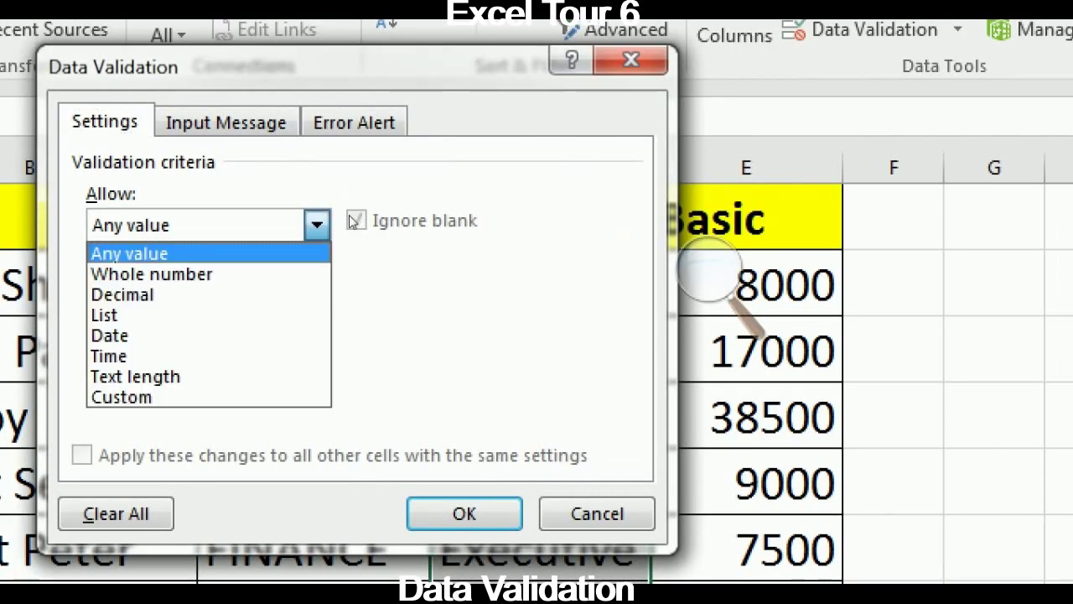
{"action": "key", "text": "Down"}
{"action": "key", "text": "Down"}
{"action": "key", "text": "Down"}
{"action": "key", "text": "Down"}
{"action": "key", "text": "Down"}
{"action": "key", "text": "Down"}
{"action": "key", "text": "Down"}
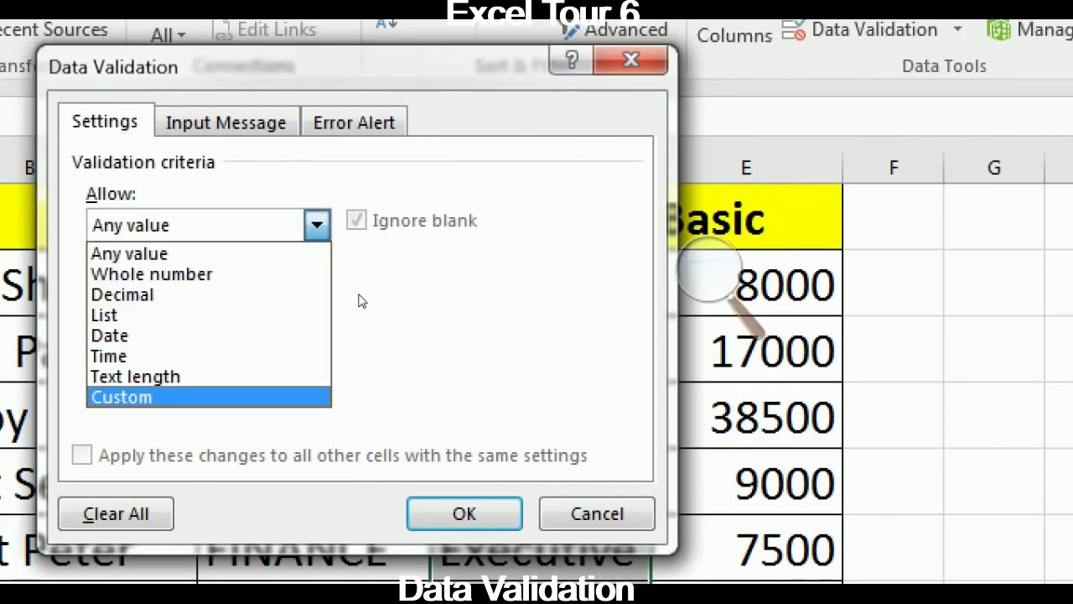
{"action": "key", "text": "Return"}
{"action": "key", "text": "Tab"}
{"action": "key", "text": "Tab"}
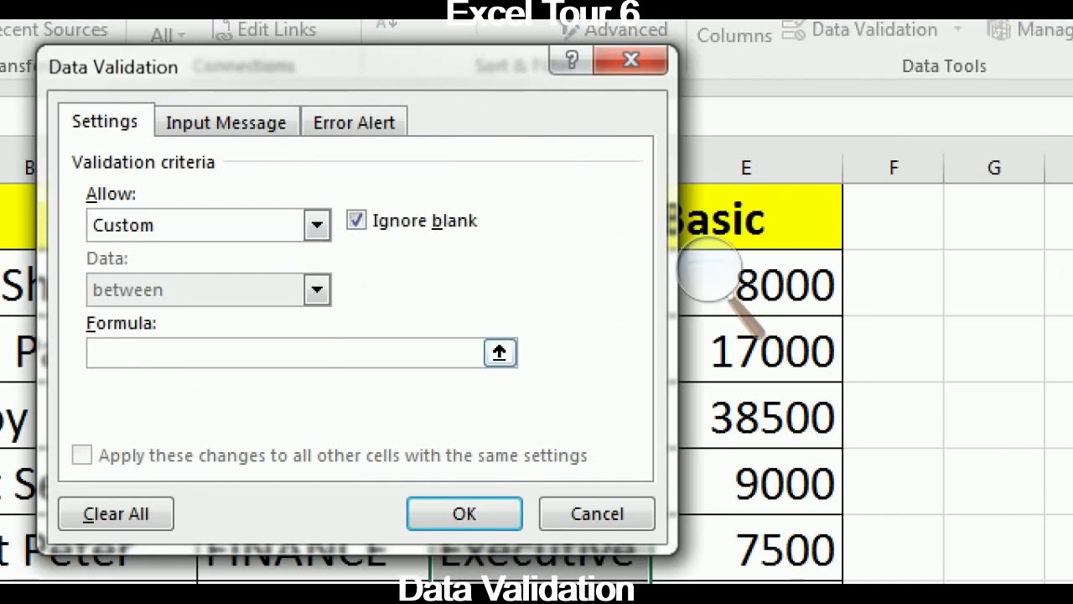
Begin the custom validation formula for the Post cells with =istext(.
{"action": "type", "text": "=istex"}
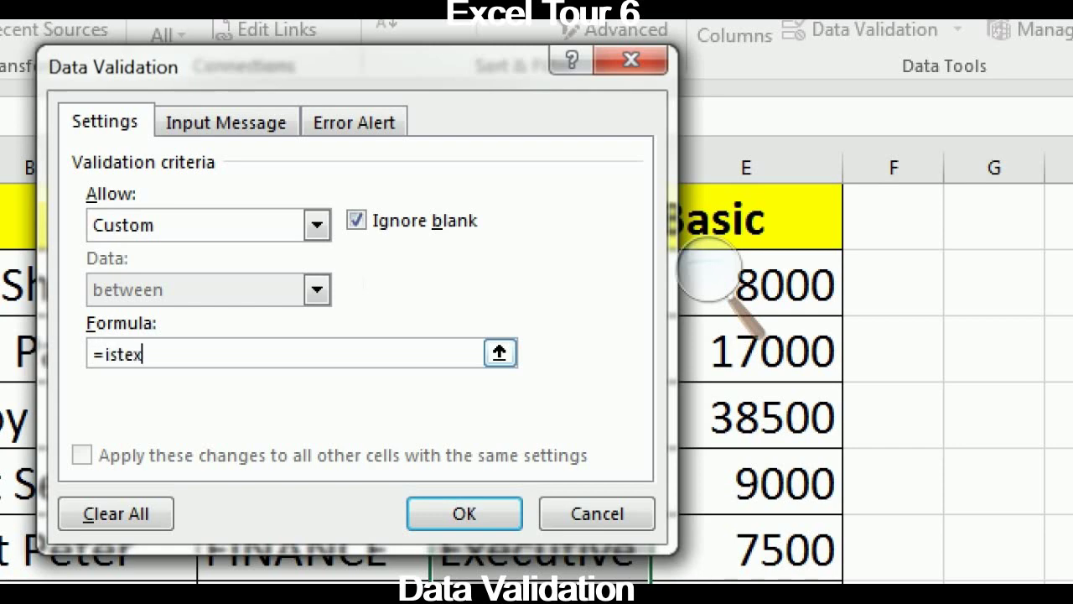
{"action": "type", "text": "t("}
{"action": "left_click", "coordinate": [565, 292]}
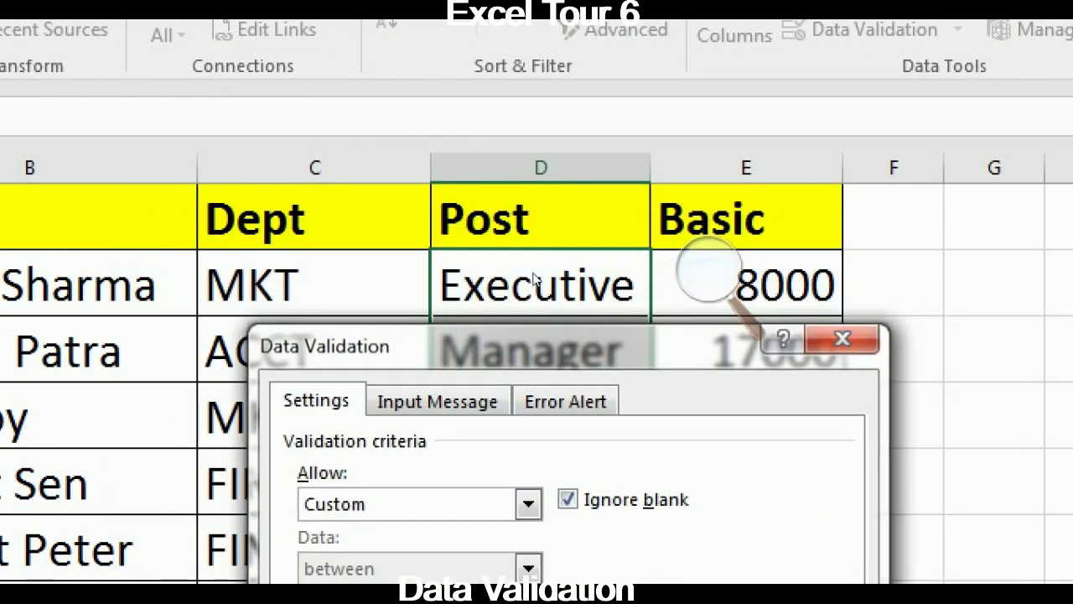
{"action": "left_click", "coordinate": [538, 166]}
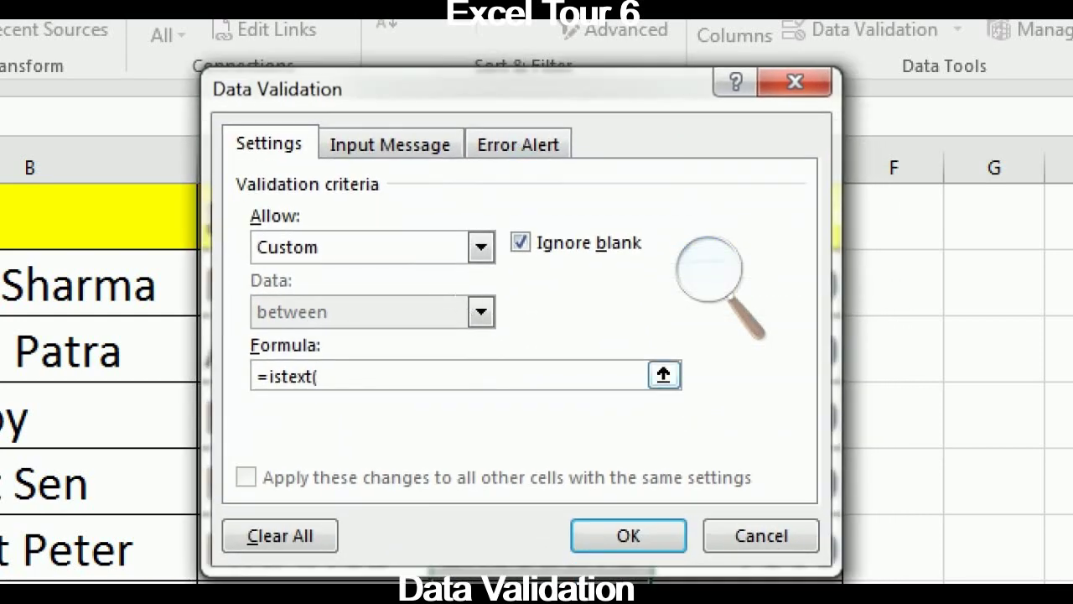
Complete the custom validation formula for the Post cells as =istext($D2).
{"action": "type", "text": "D2"}
{"action": "left_click", "coordinate": [317, 376]}
{"action": "type", "text": "$"}
{"action": "left_click", "coordinate": [348, 376]}
{"action": "type", "text": ")"}
Give the Post validation an error alert titled "Post" with the message "Only accept text", and apply the rule.
{"action": "left_click", "coordinate": [513, 152]}
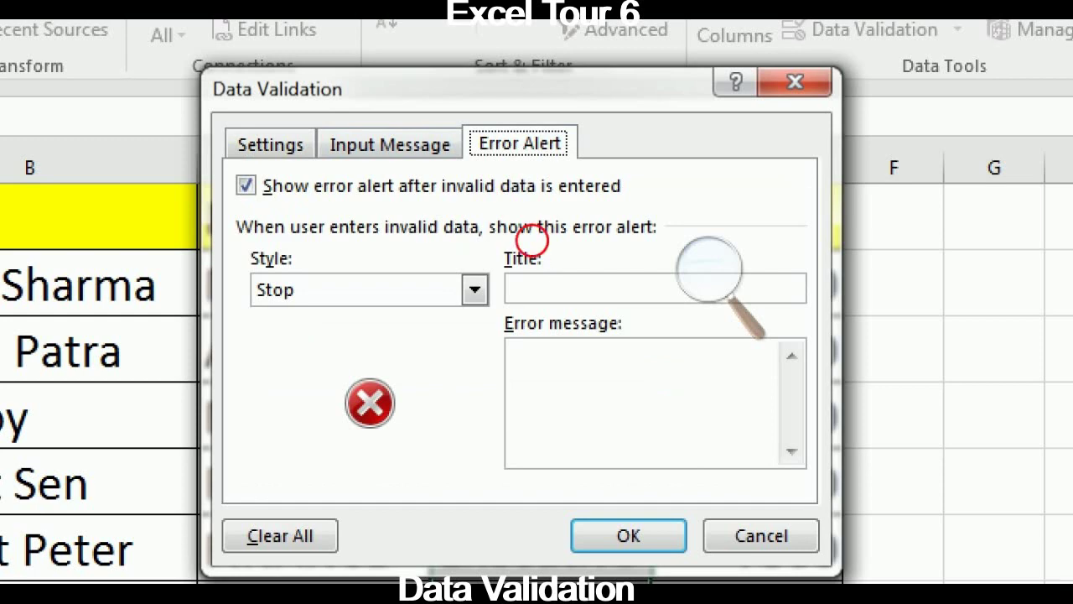
{"action": "left_click", "coordinate": [520, 287]}
{"action": "type", "text": "Po"}
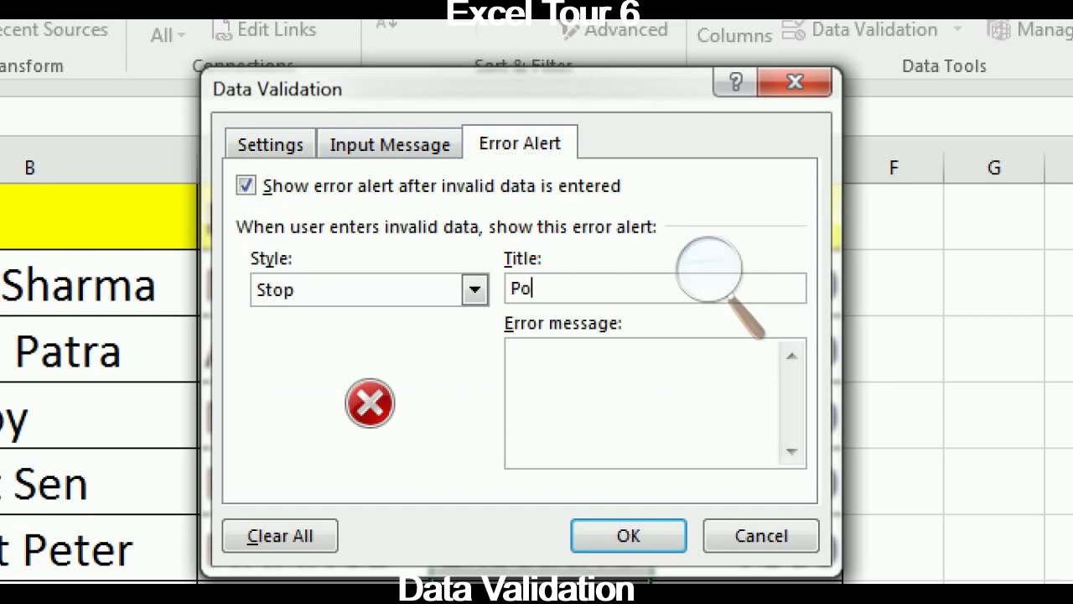
{"action": "type", "text": "st"}
{"action": "key", "text": "Tab"}
{"action": "type", "text": "Only a"}
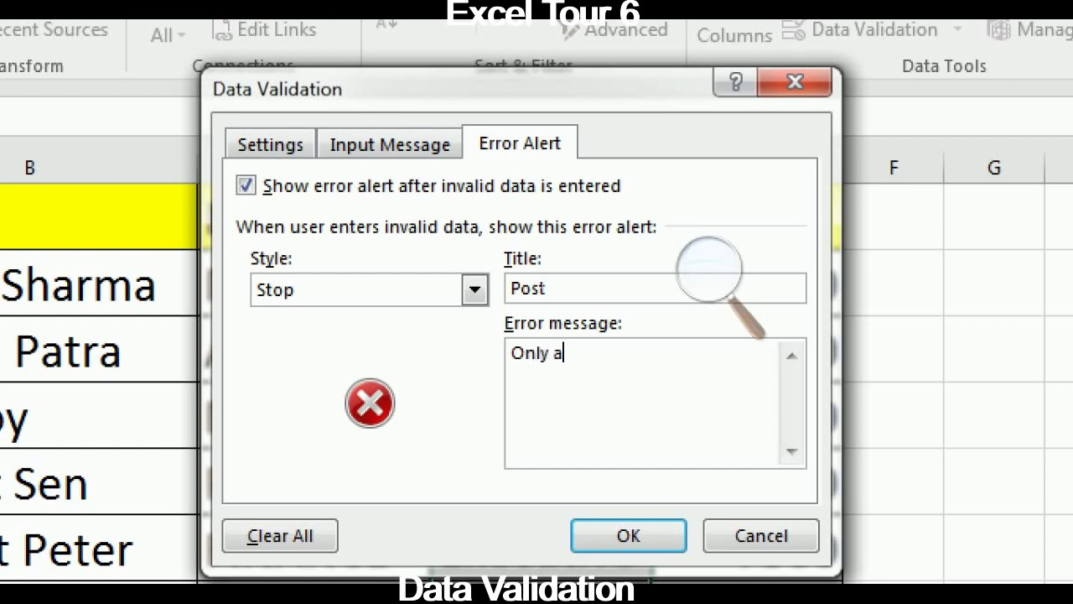
{"action": "type", "text": "ccept te"}
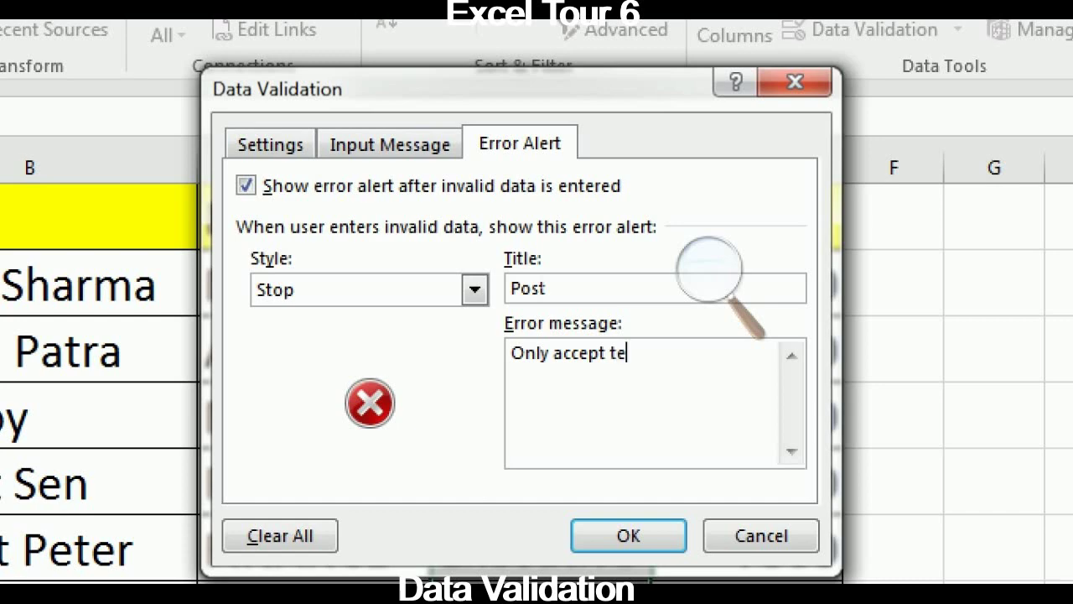
{"action": "type", "text": "xt"}
{"action": "key", "text": "Return"}
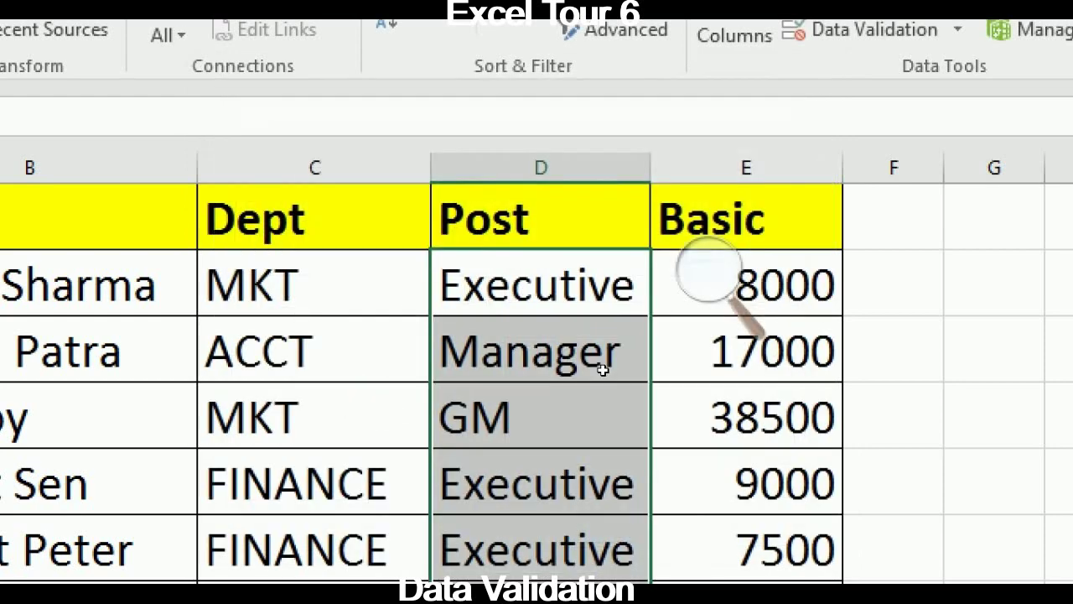
Test the Post validation by trying to enter 123 in cell D2, and cancel the entry.
{"action": "left_click", "coordinate": [541, 255]}
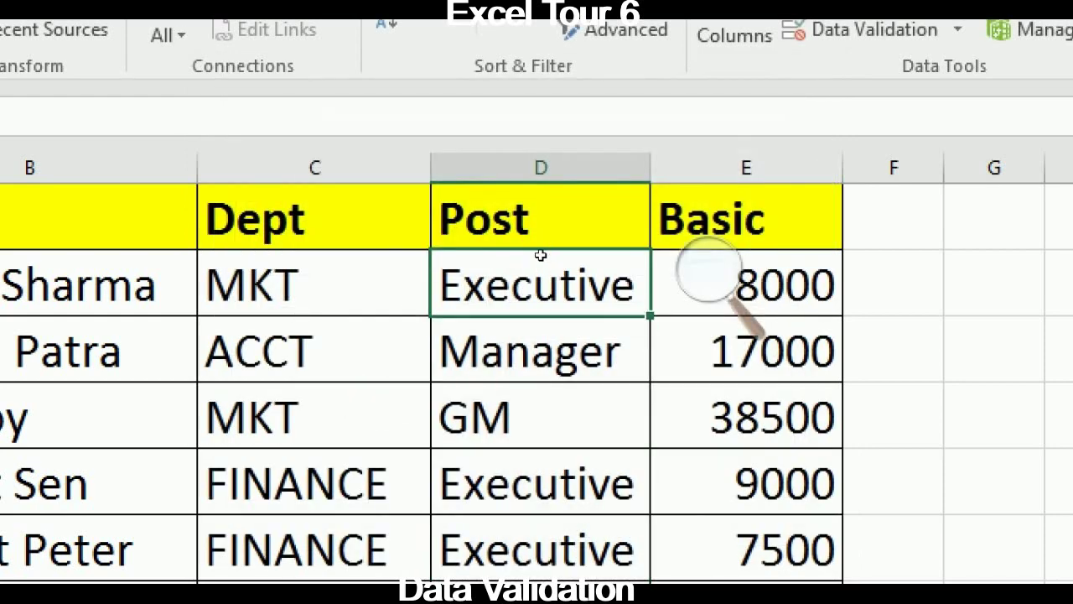
{"action": "type", "text": "123"}
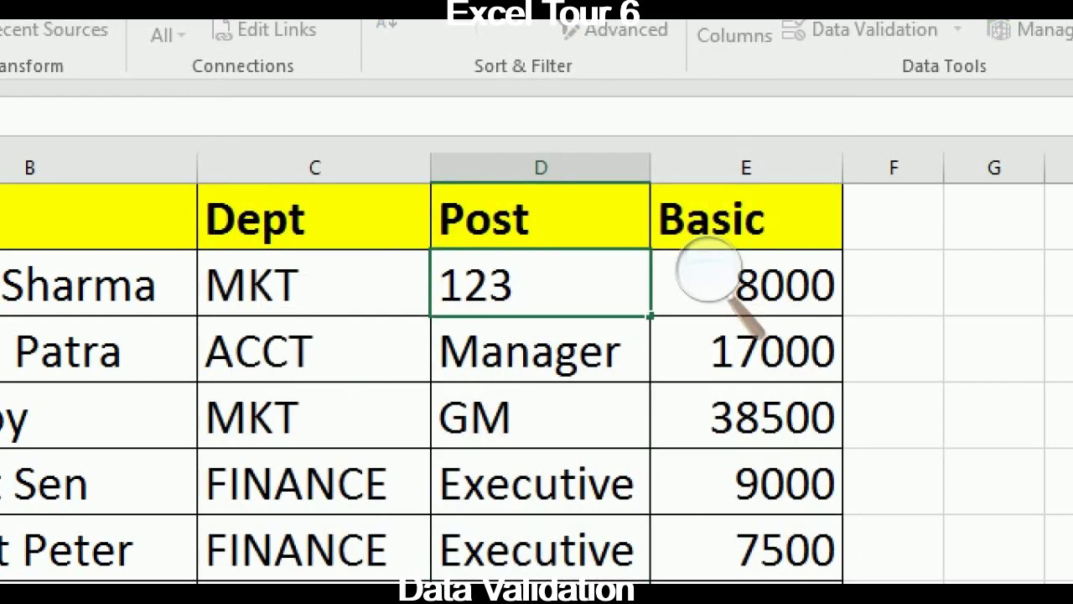
{"action": "key", "text": "Return"}
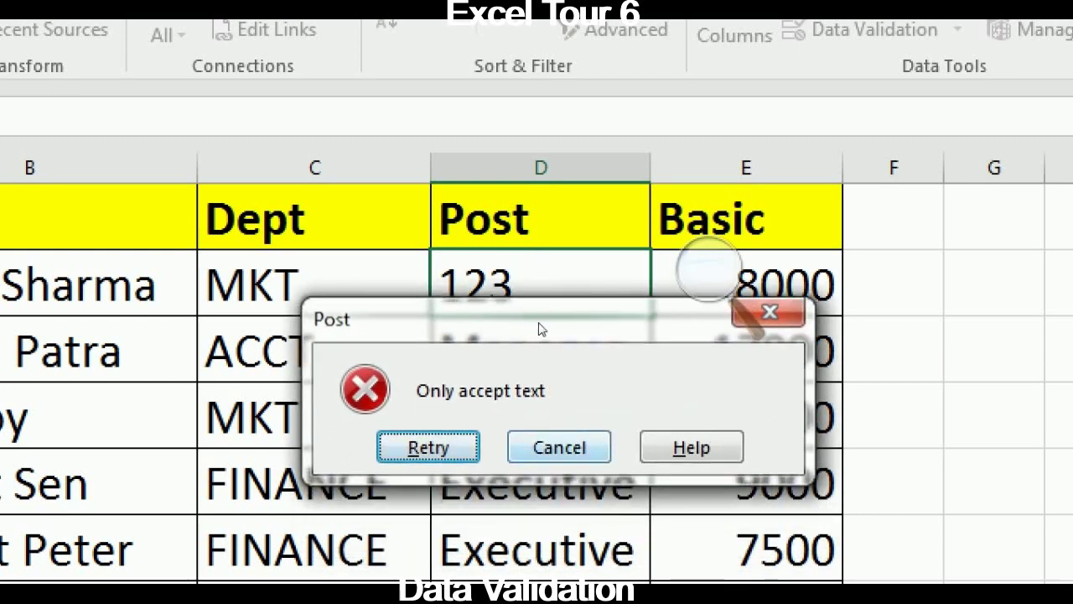
{"action": "key", "text": "Tab"}
{"action": "key", "text": "Return"}
{"action": "left_click", "coordinate": [544, 283]}
{"action": "key", "text": "Return"}
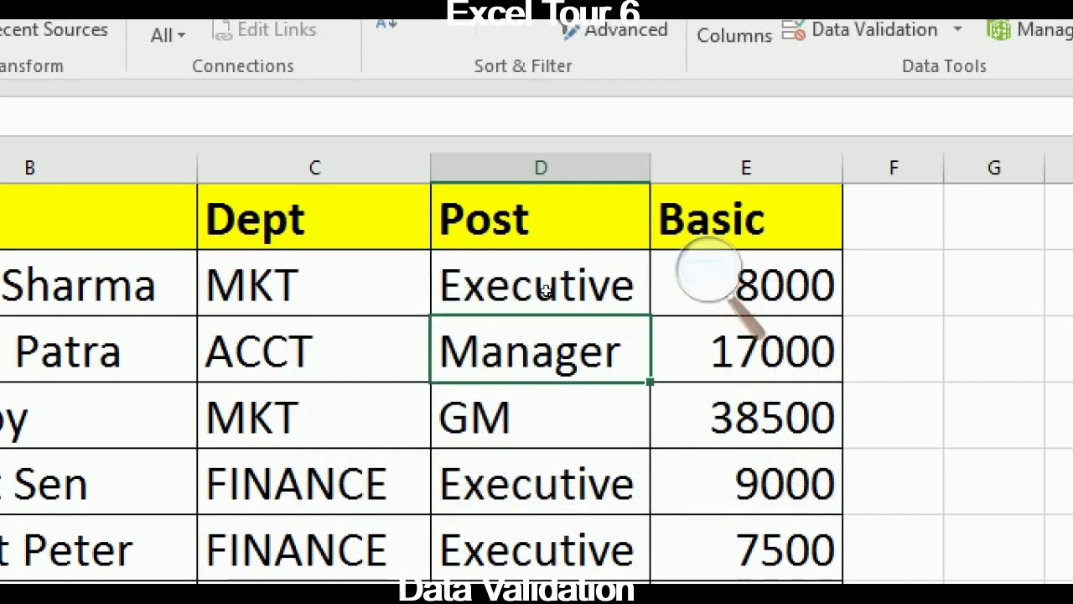
{"action": "left_click", "coordinate": [276, 479]}
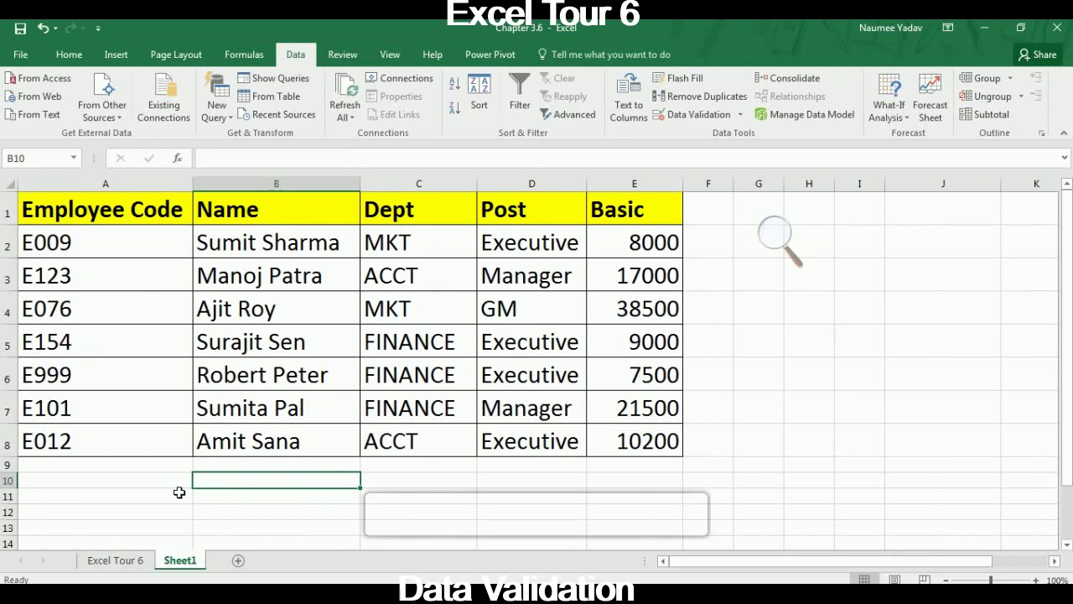
Read the allowed value range for Basic salary in row 20 of the Excel Tour 6 sheet.
{"action": "left_click", "coordinate": [117, 560]}
{"action": "left_click", "coordinate": [178, 499]}
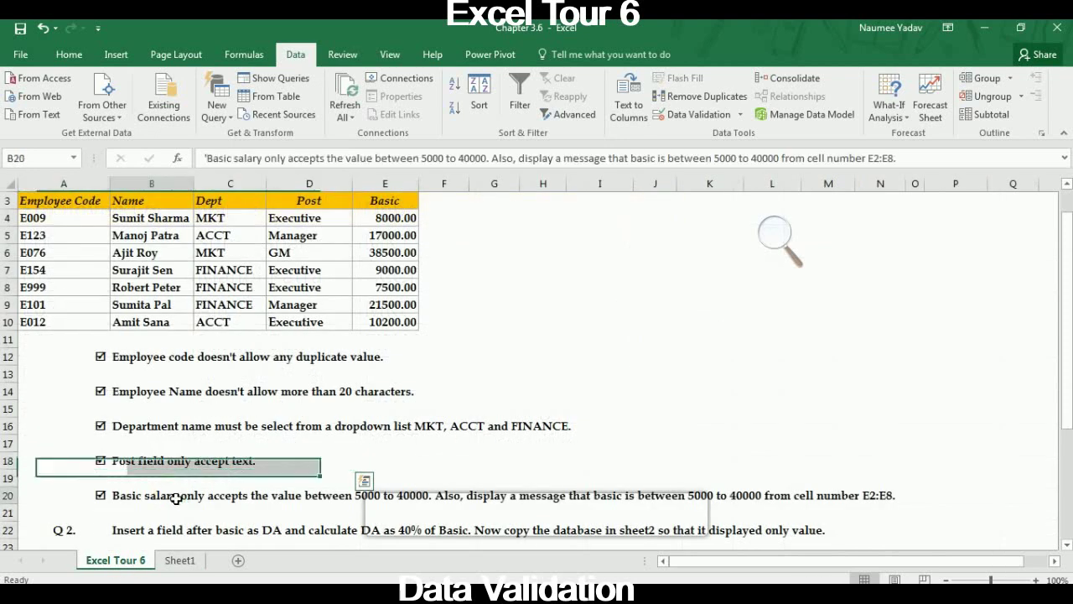
{"action": "left_click", "coordinate": [96, 502]}
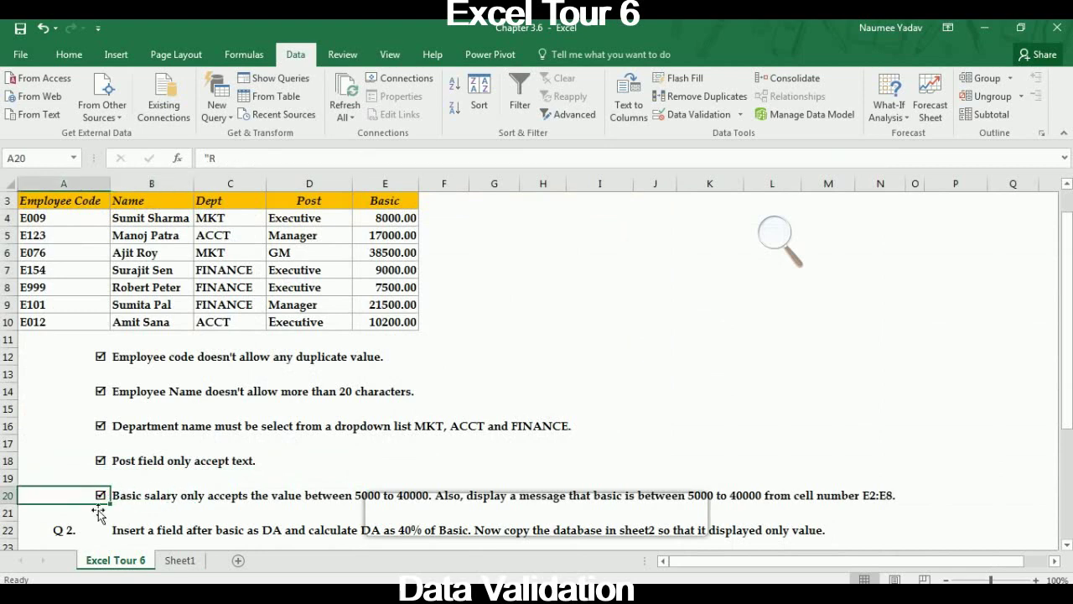
{"action": "key", "text": "Down"}
{"action": "key", "text": "Down"}
{"action": "key", "text": "Down"}
{"action": "key", "text": "Down"}
{"action": "key", "text": "Up"}
{"action": "key", "text": "Up"}
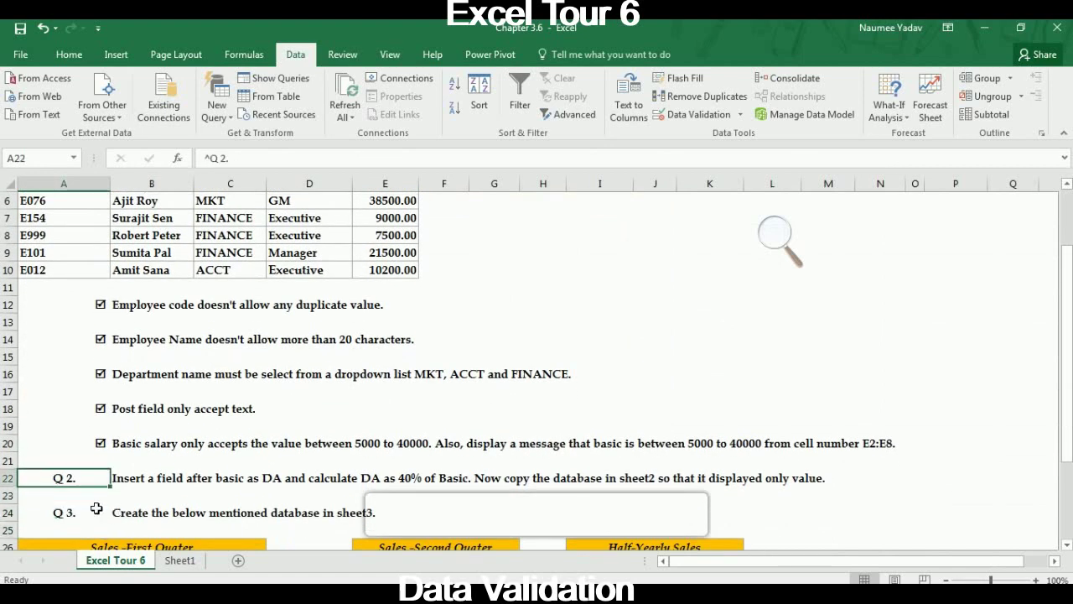
{"action": "key", "text": "Up"}
{"action": "key", "text": "Up"}
{"action": "key", "text": "shift+Right"}
{"action": "key", "text": "shift+Right"}
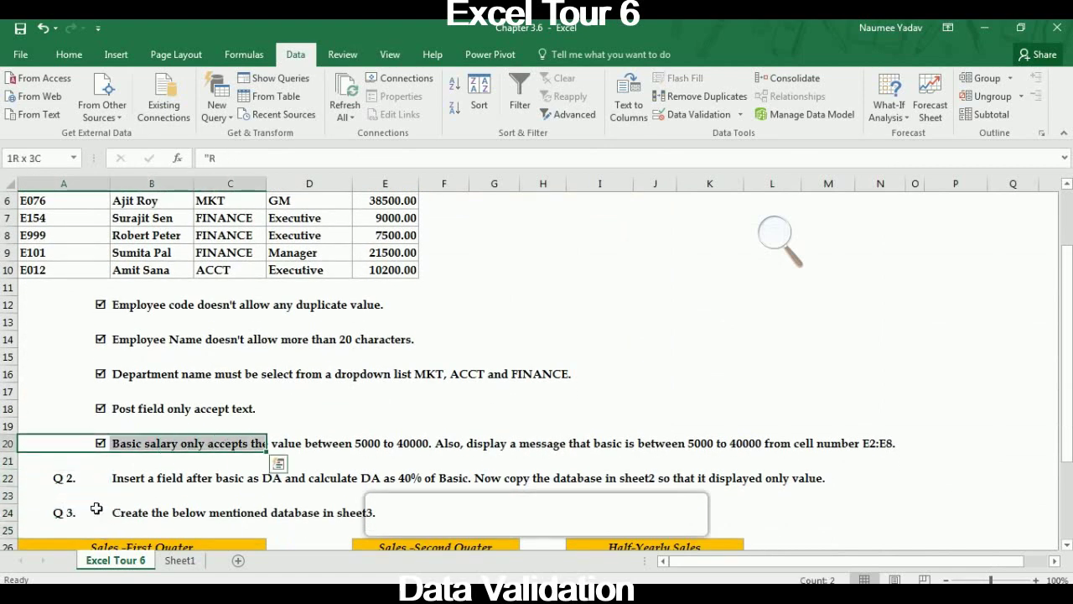
{"action": "key", "text": "shift+Right"}
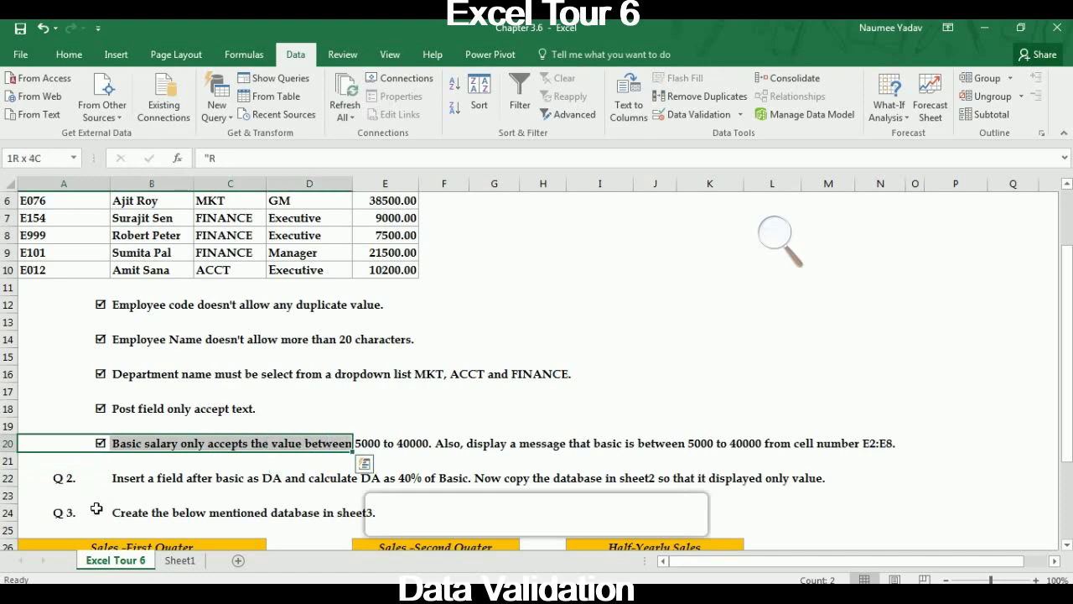
{"action": "key", "text": "shift+Right"}
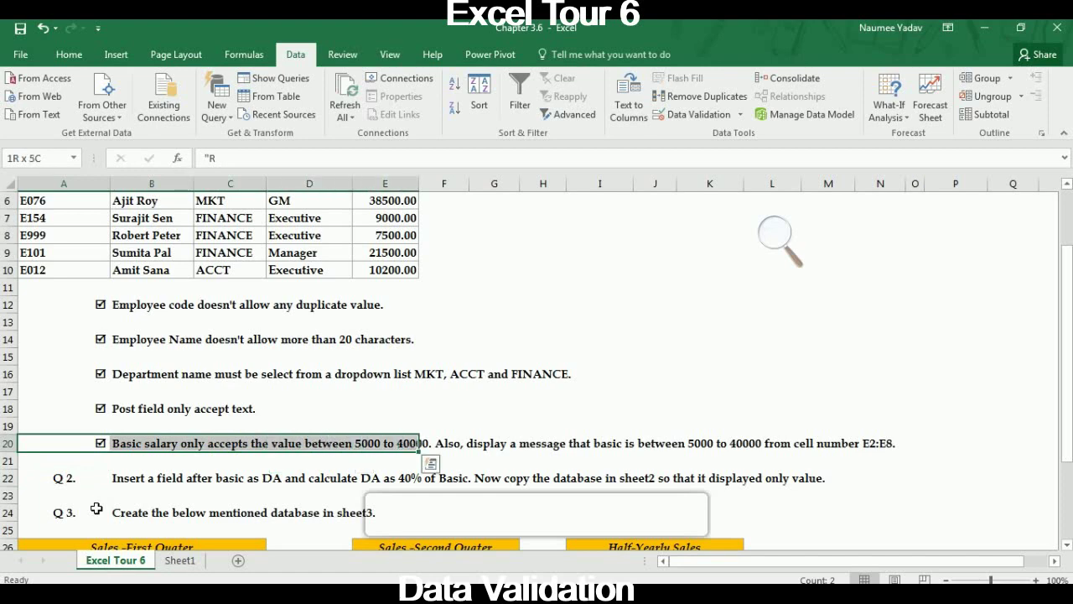
{"action": "key", "text": "shift+Right"}
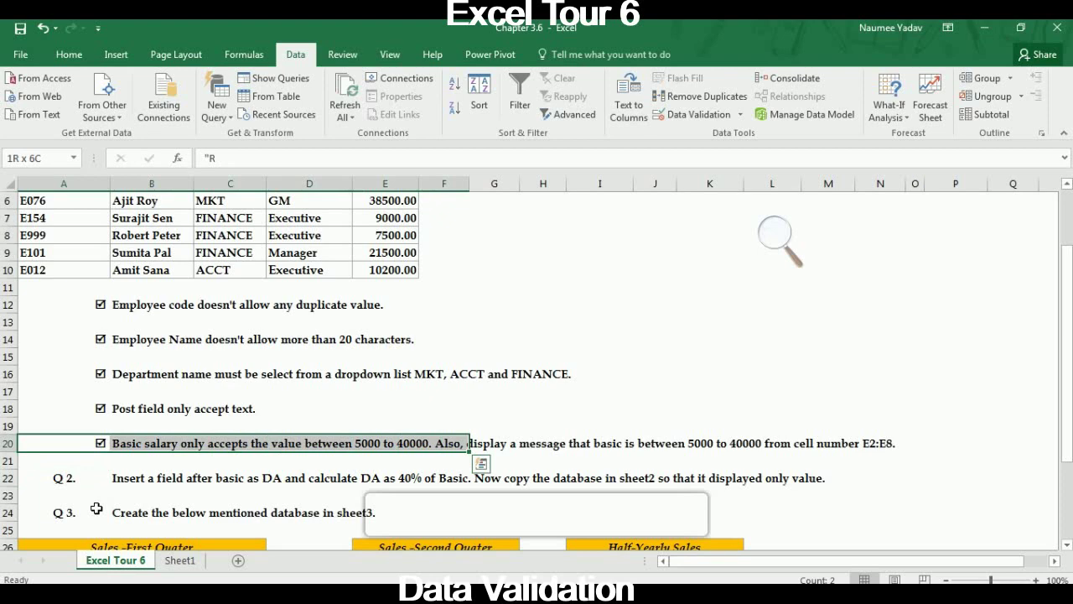
{"action": "key", "text": "shift+Left"}
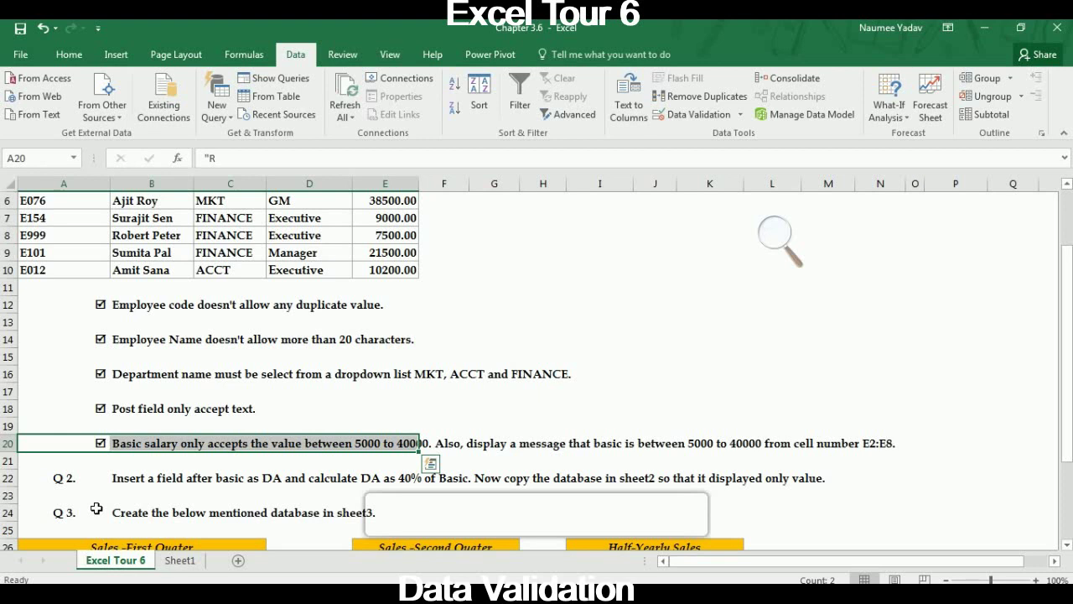
Read the rest of the row 20 task about the message to display for Basic and its target cells.
{"action": "key", "text": "Right"}
{"action": "key", "text": "Right"}
{"action": "key", "text": "Right"}
{"action": "key", "text": "Right"}
{"action": "key", "text": "Right"}
{"action": "key", "text": "Right"}
{"action": "key", "text": "Right"}
{"action": "key", "text": "Right"}
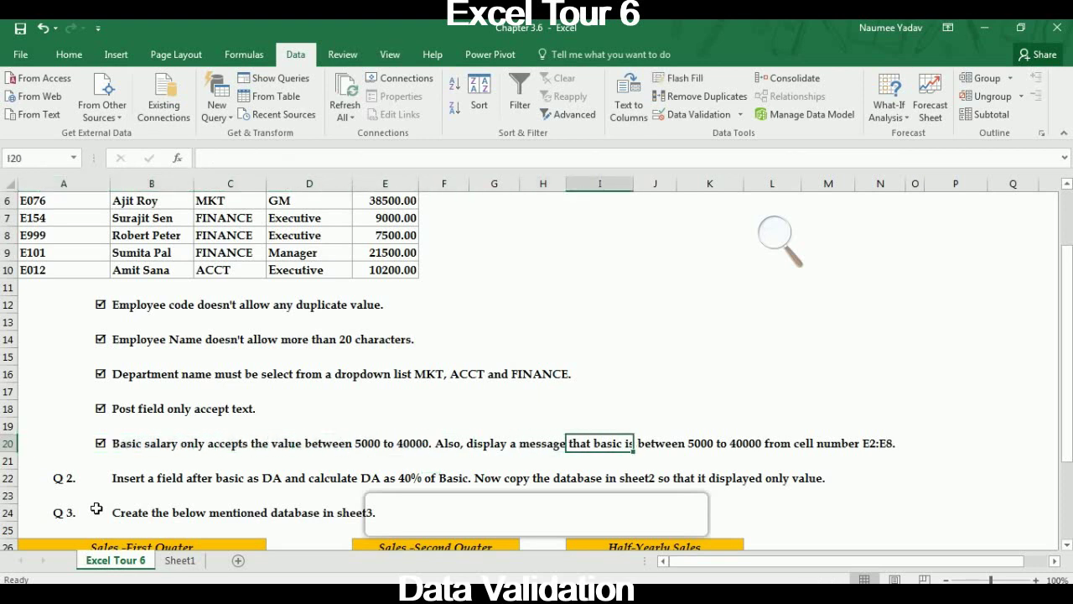
{"action": "key", "text": "Left"}
{"action": "key", "text": "Left"}
{"action": "key", "text": "Left"}
{"action": "key", "text": "Left"}
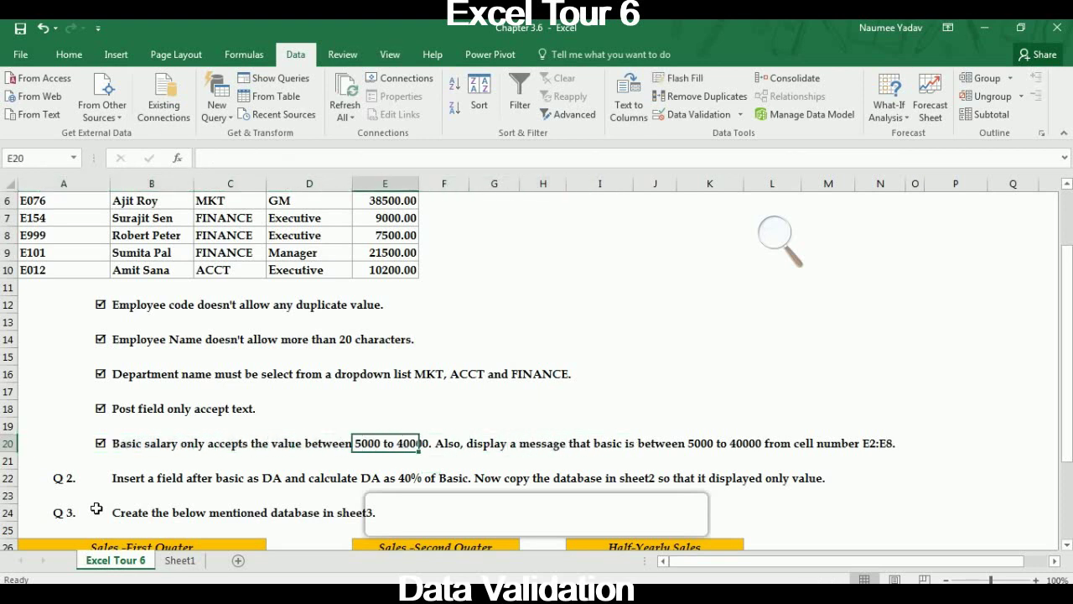
{"action": "key", "text": "Right"}
{"action": "key", "text": "shift+Right"}
{"action": "key", "text": "shift+Right"}
{"action": "key", "text": "shift+Right"}
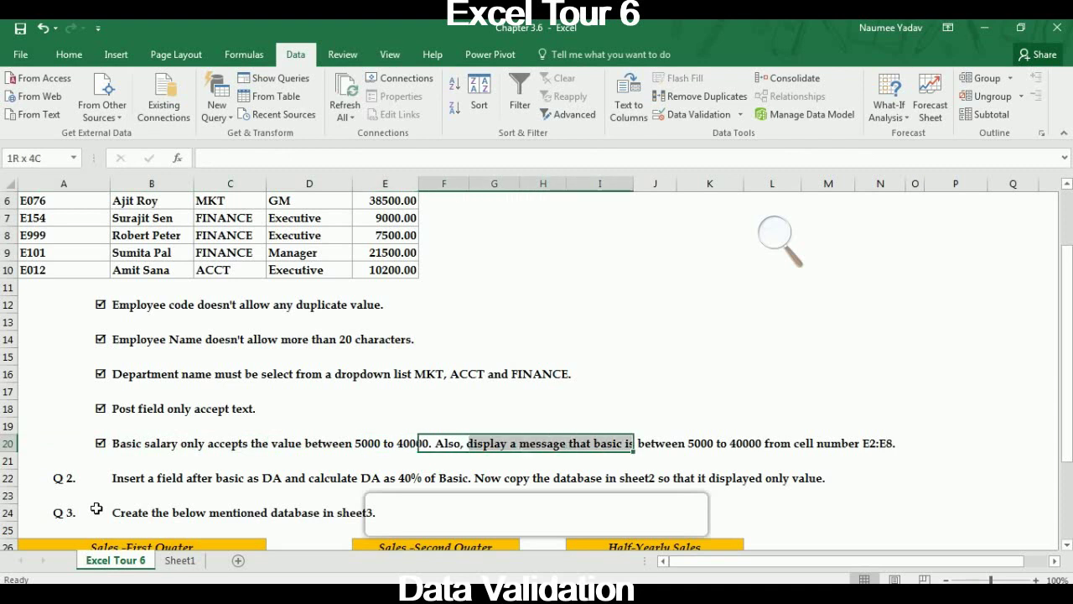
{"action": "key", "text": "shift+Right"}
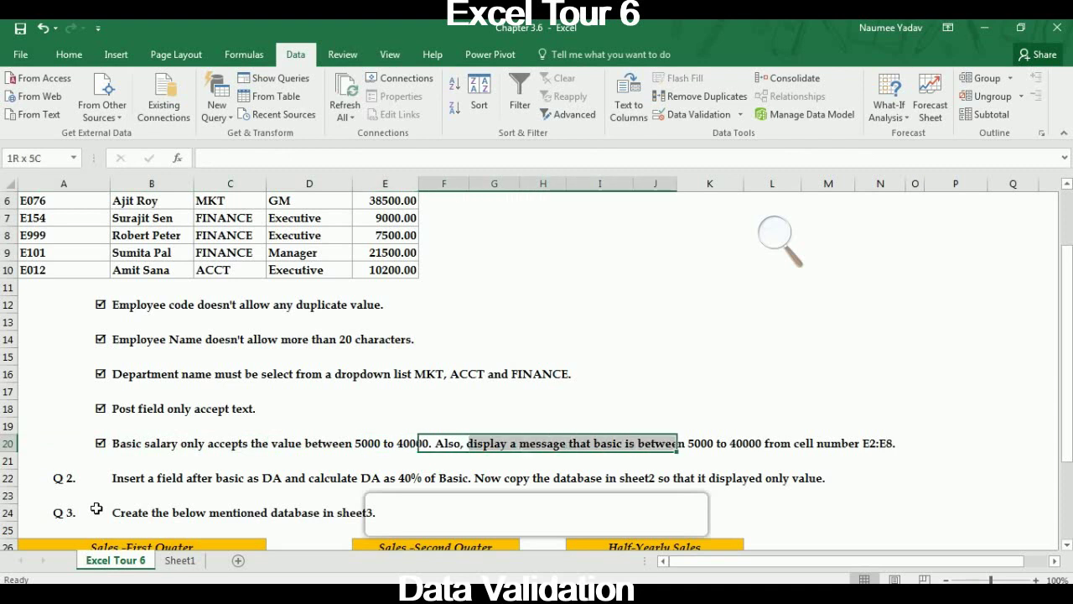
{"action": "key", "text": "shift+Right"}
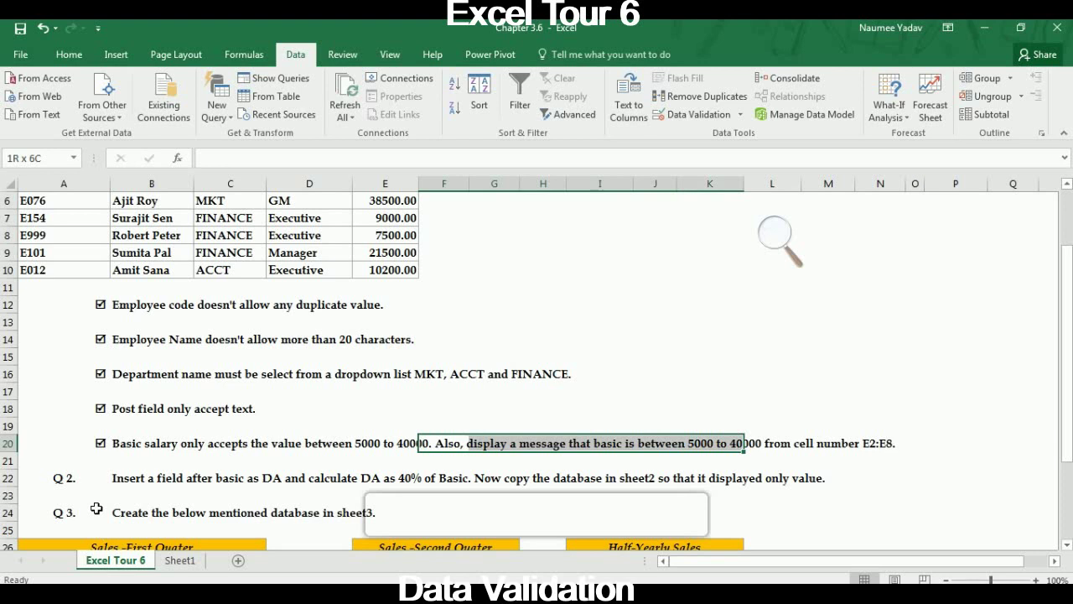
{"action": "key", "text": "shift+Right"}
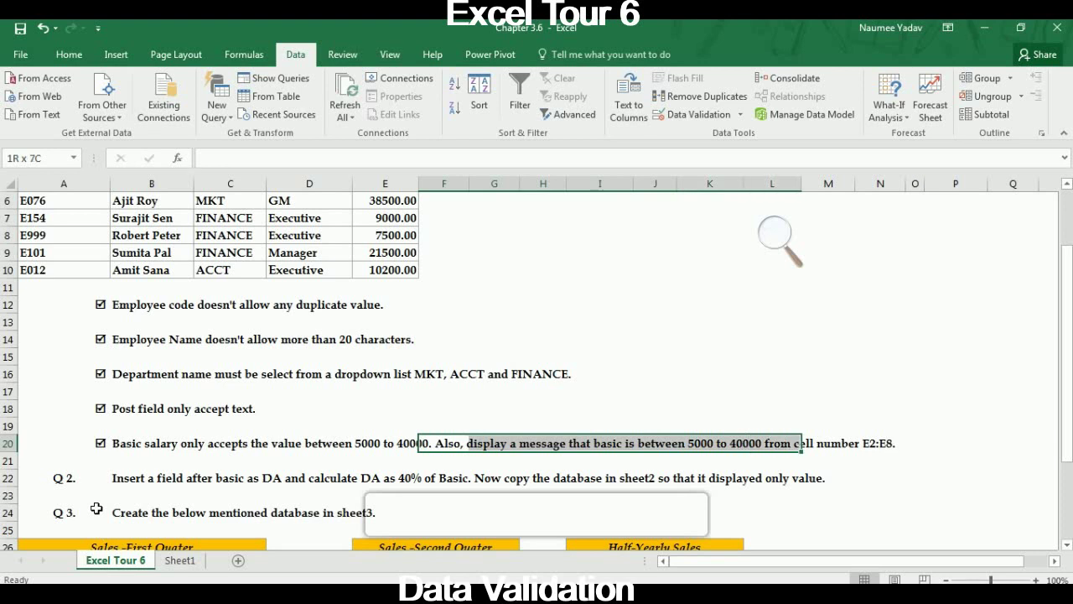
{"action": "key", "text": "shift+Right"}
{"action": "key", "text": "shift+Right"}
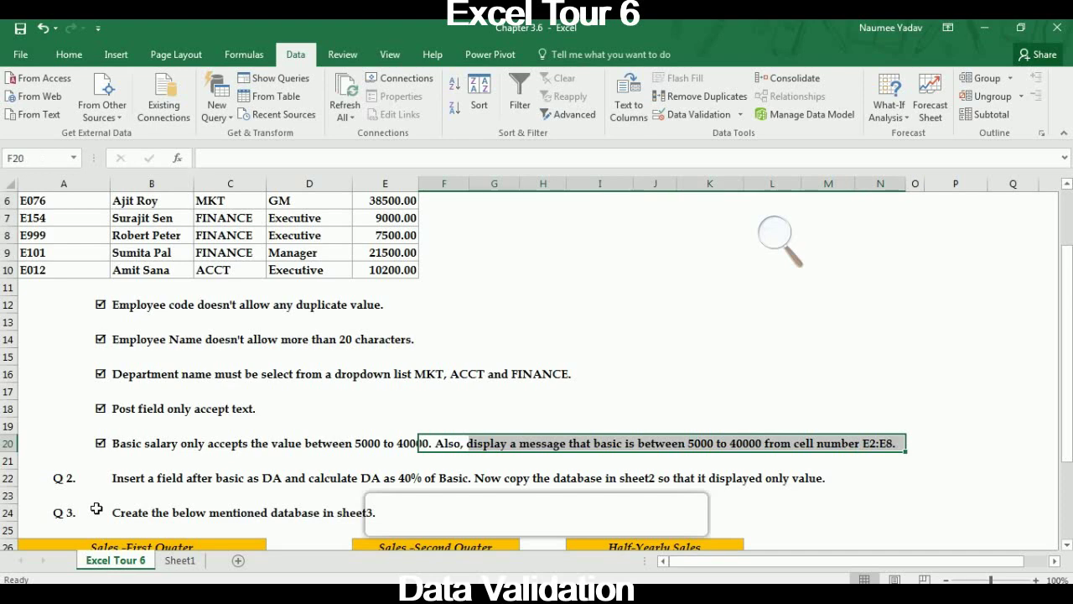
{"action": "key", "text": "Left"}
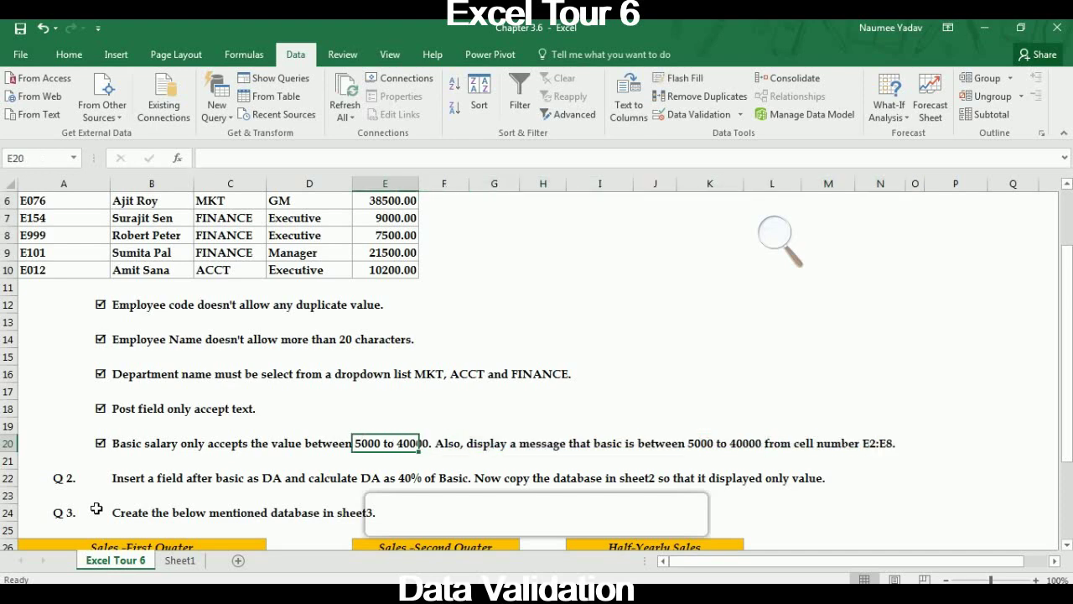
{"action": "key", "text": "Left"}
{"action": "key", "text": "Left"}
{"action": "key", "text": "Left"}
{"action": "key", "text": "Left"}
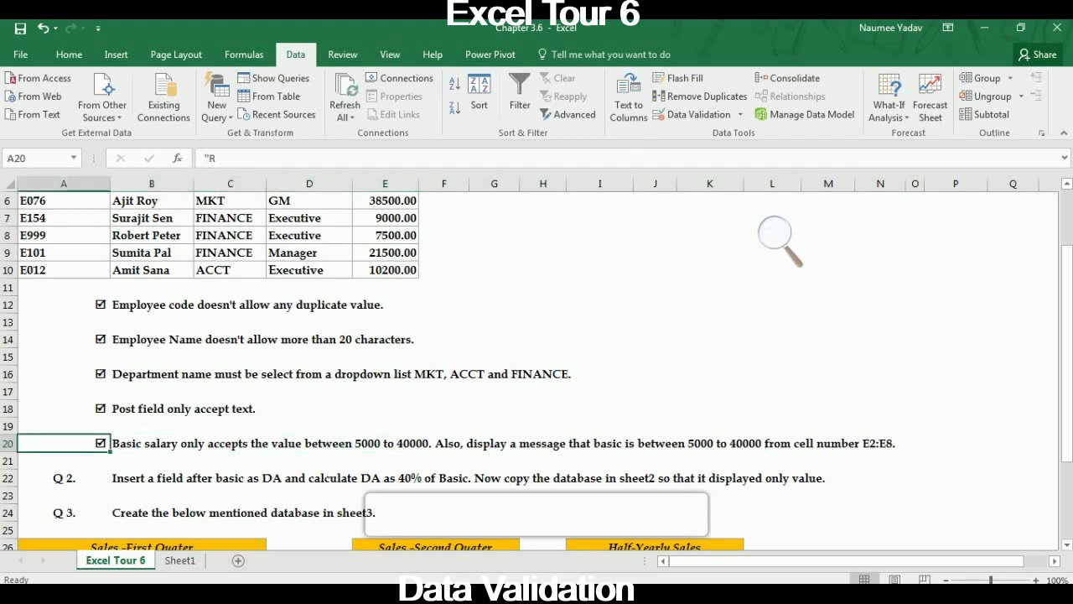
Open the data validation settings for the Basic salary cells E2:E8 in Sheet1.
{"action": "left_click", "coordinate": [178, 565]}
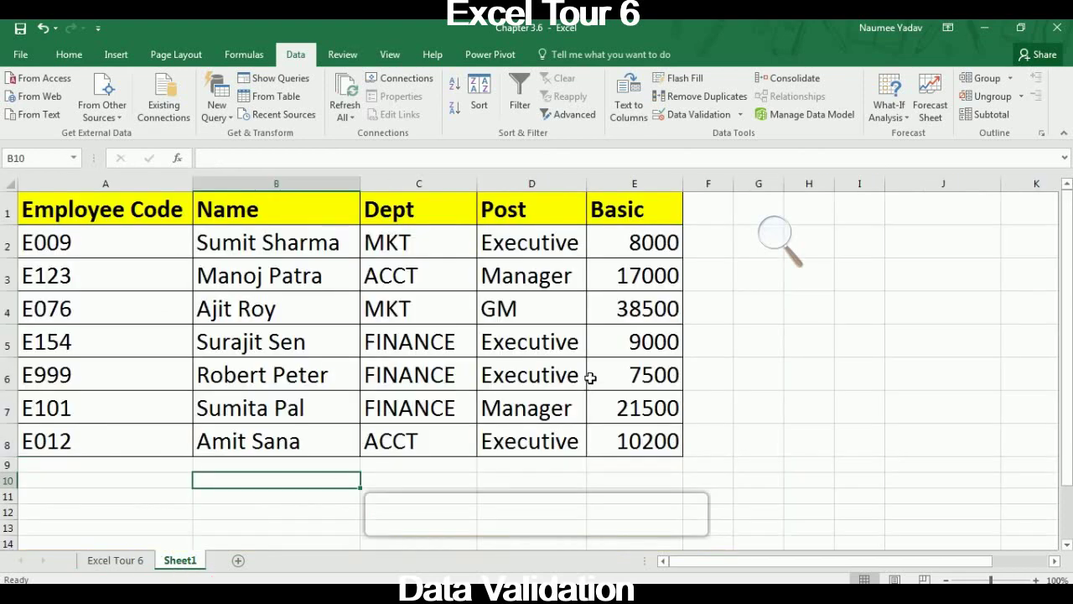
{"action": "left_click", "coordinate": [642, 256]}
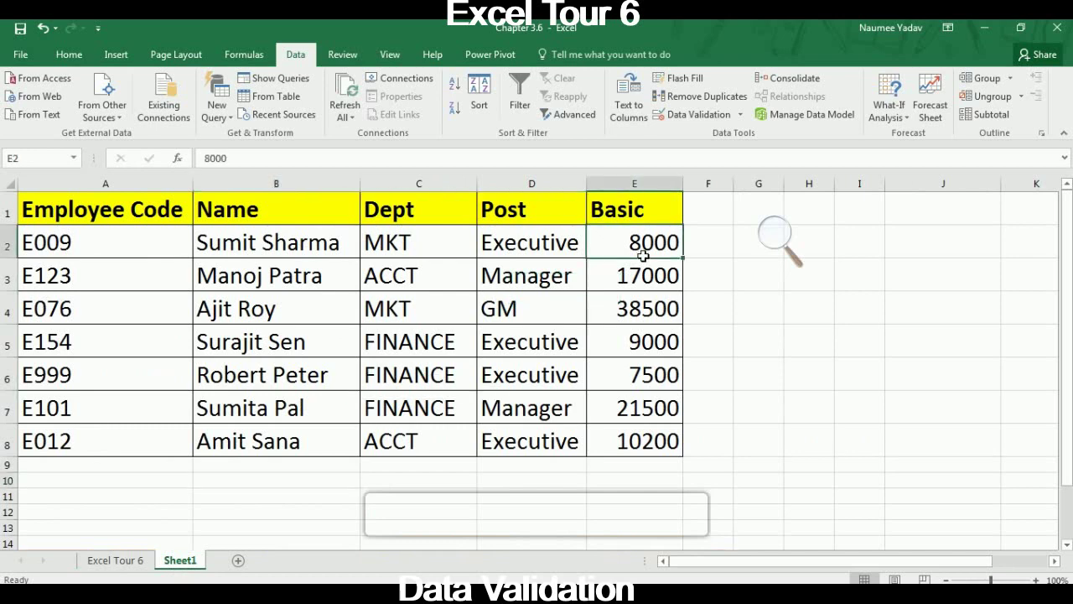
{"action": "key", "text": "shift+Down"}
{"action": "key", "text": "shift+Down"}
{"action": "key", "text": "shift+Down"}
{"action": "key", "text": "shift+Down"}
{"action": "key", "text": "shift+Down"}
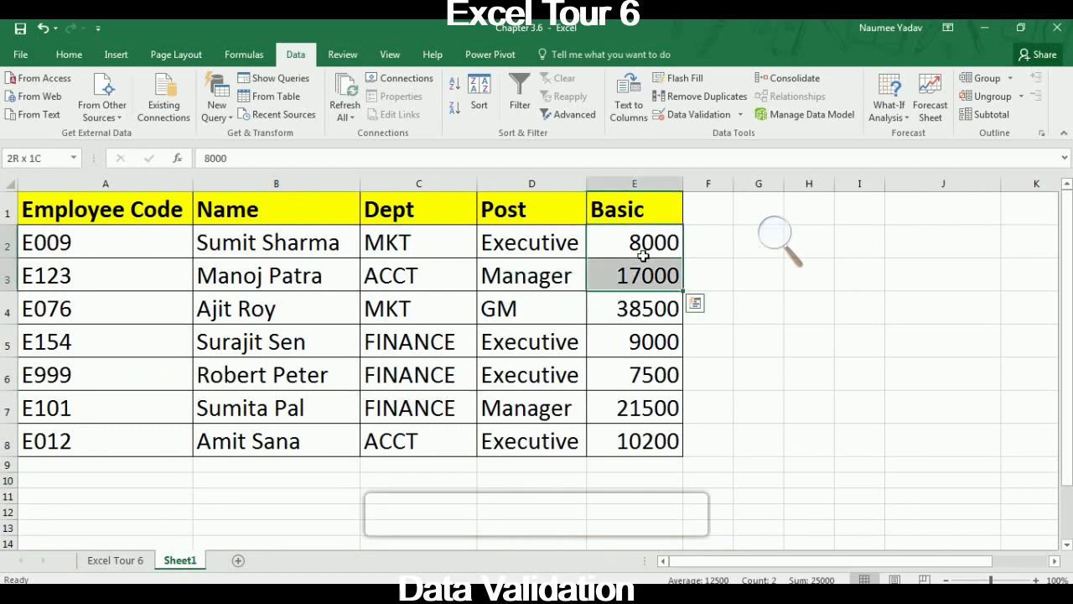
{"action": "key", "text": "shift+Down"}
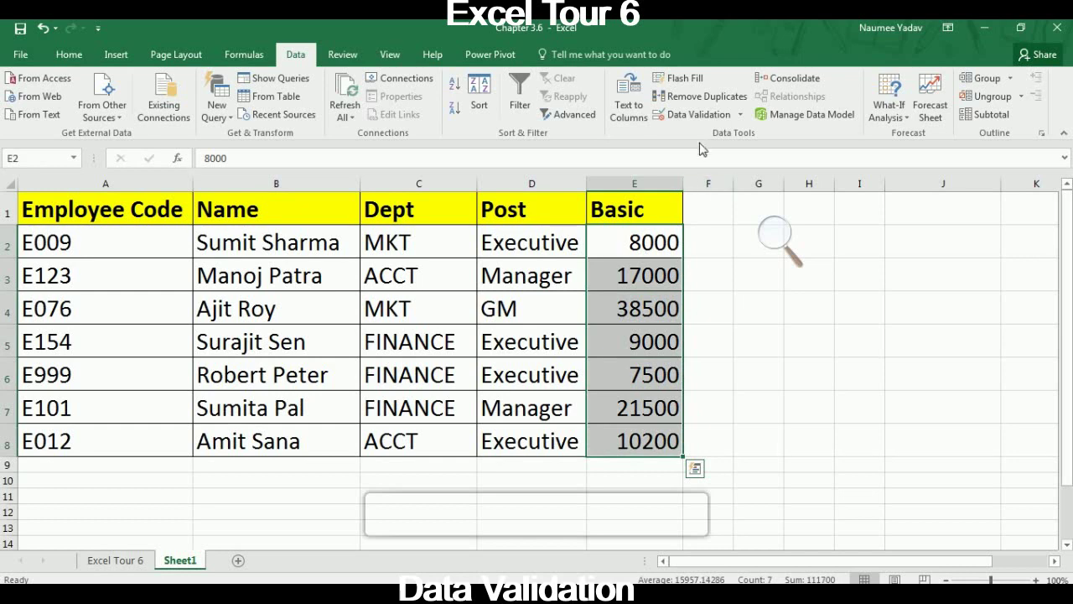
{"action": "left_click", "coordinate": [694, 117]}
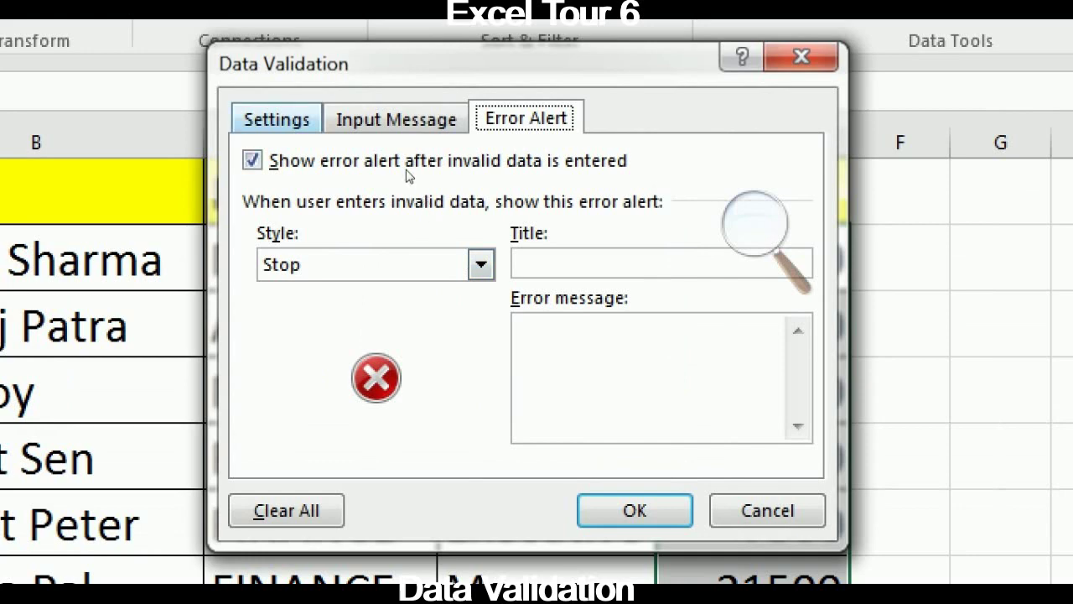
Restrict the Basic cells to whole numbers between a minimum of 5000 and a maximum of 40000.
{"action": "key", "text": "ctrl+Tab"}
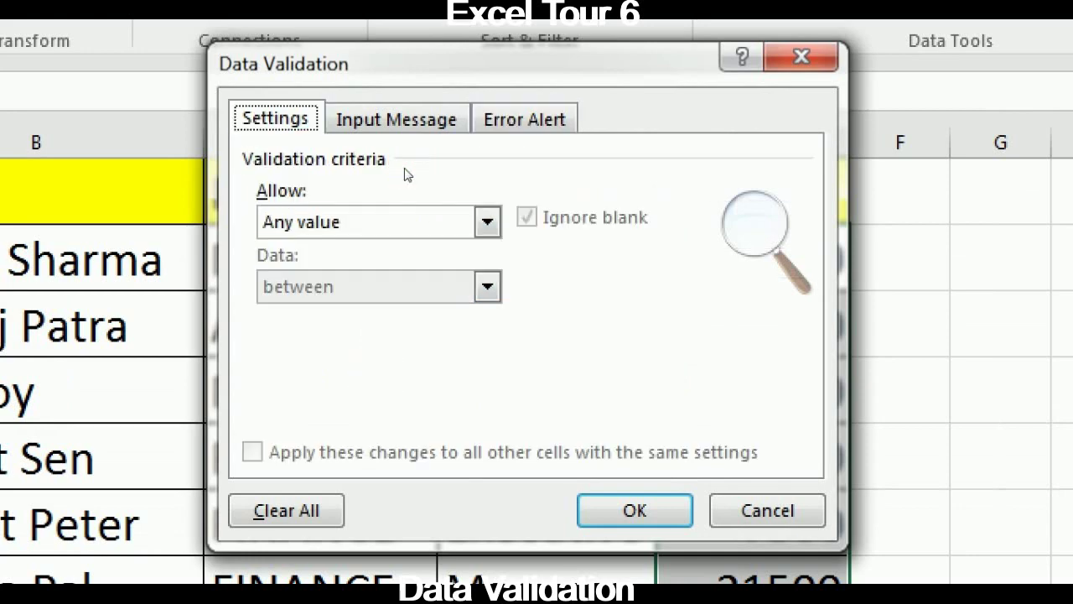
{"action": "left_click", "coordinate": [466, 225]}
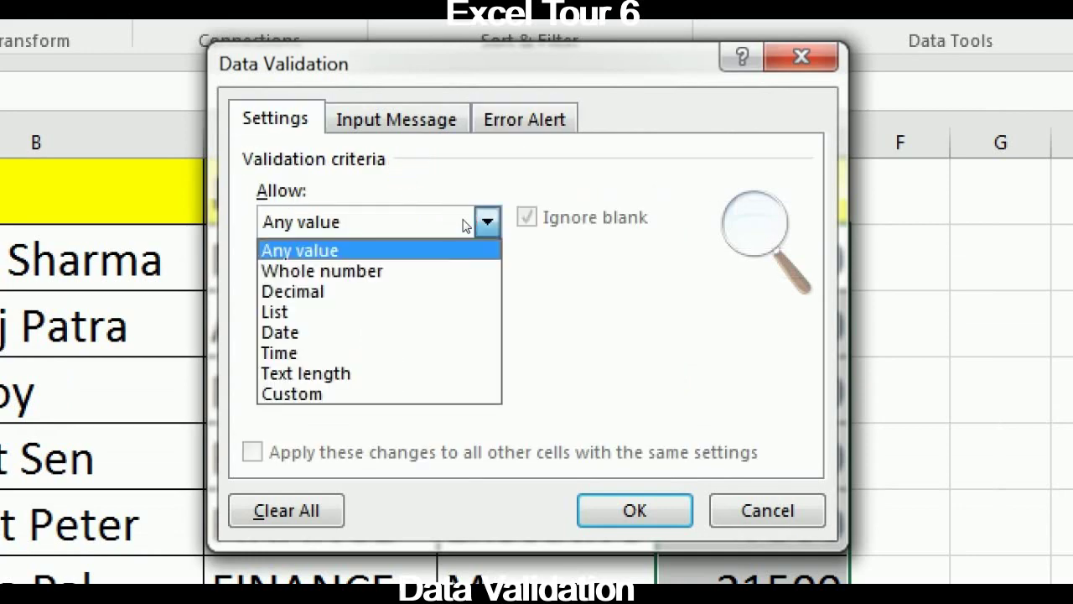
{"action": "left_click", "coordinate": [455, 265]}
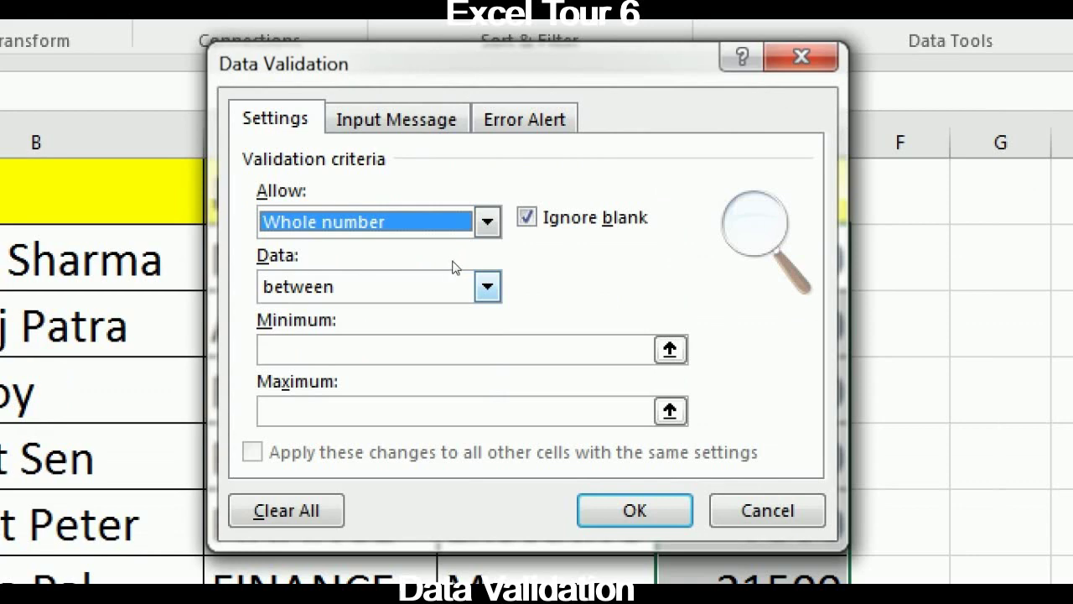
{"action": "left_click", "coordinate": [378, 350]}
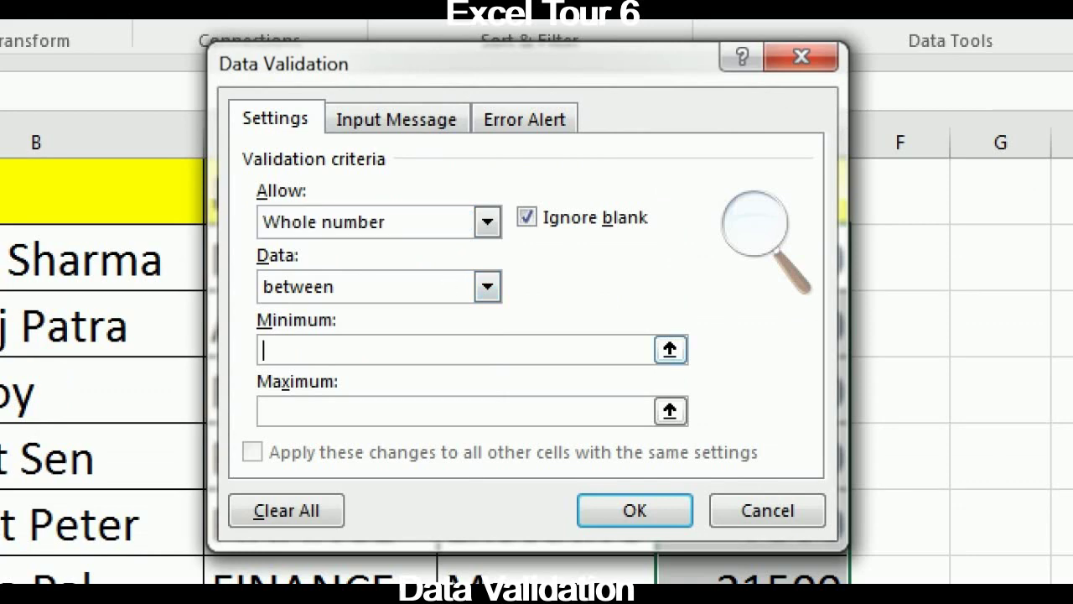
{"action": "type", "text": "5000"}
{"action": "key", "text": "Tab"}
{"action": "type", "text": "4000"}
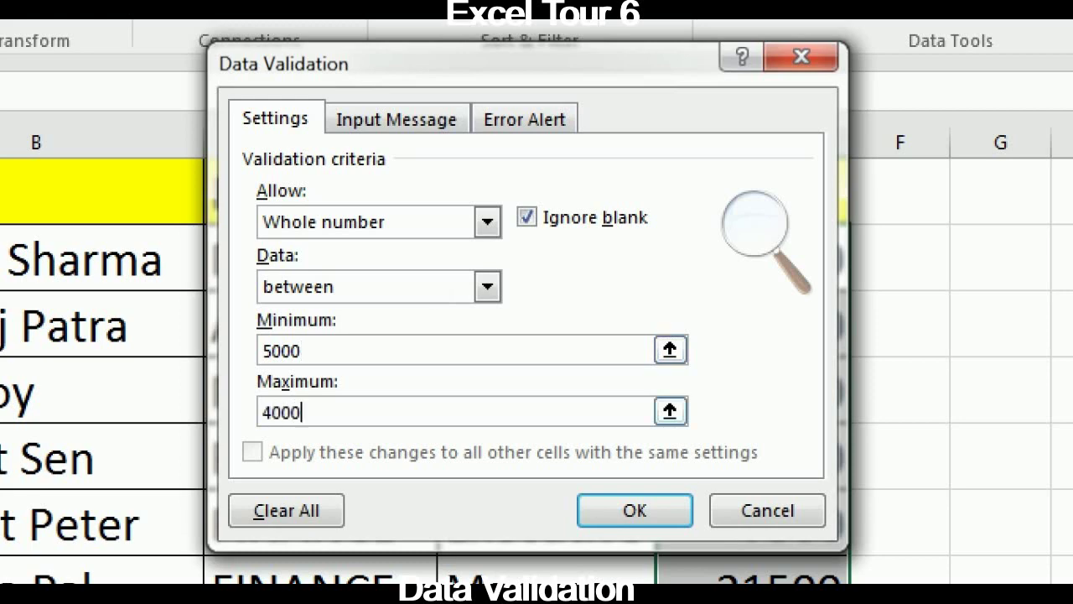
{"action": "type", "text": "0"}
Give the Basic validation a Stop error alert titled "Basic" with the message "Value between 5000 to 40000".
{"action": "key", "text": "ctrl+Tab"}
{"action": "key", "text": "ctrl+Tab"}
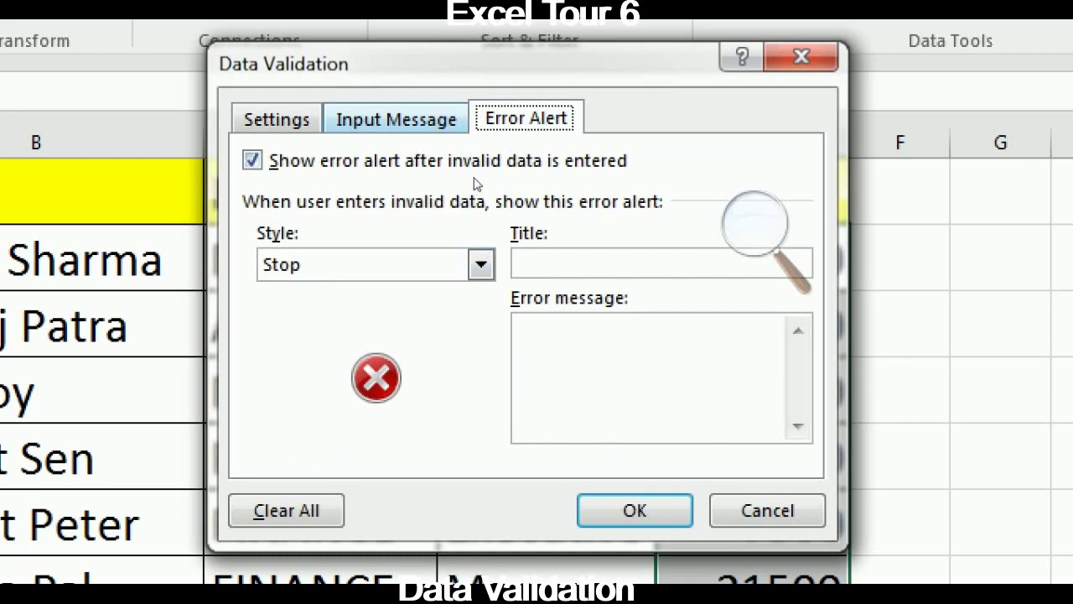
{"action": "left_click", "coordinate": [554, 244]}
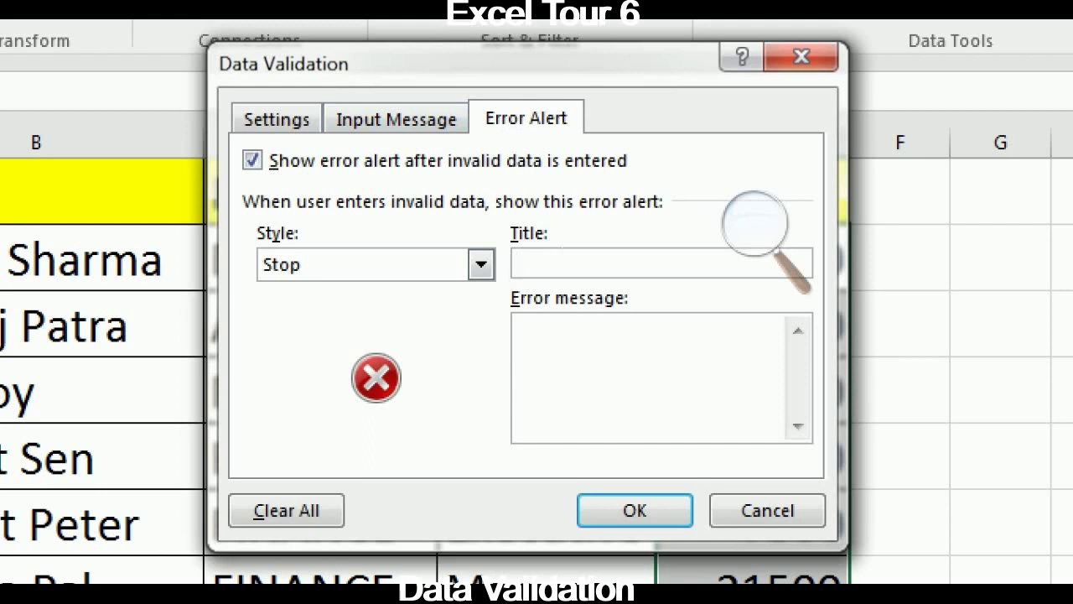
{"action": "type", "text": "Basic"}
{"action": "left_click", "coordinate": [517, 327]}
{"action": "type", "text": "Value "}
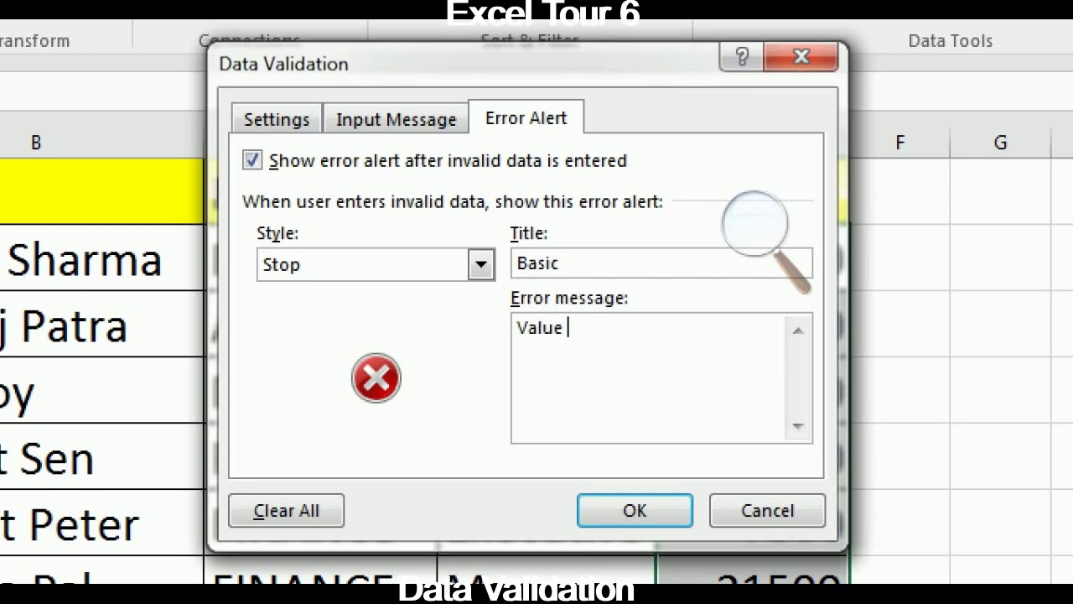
{"action": "type", "text": "betwee"}
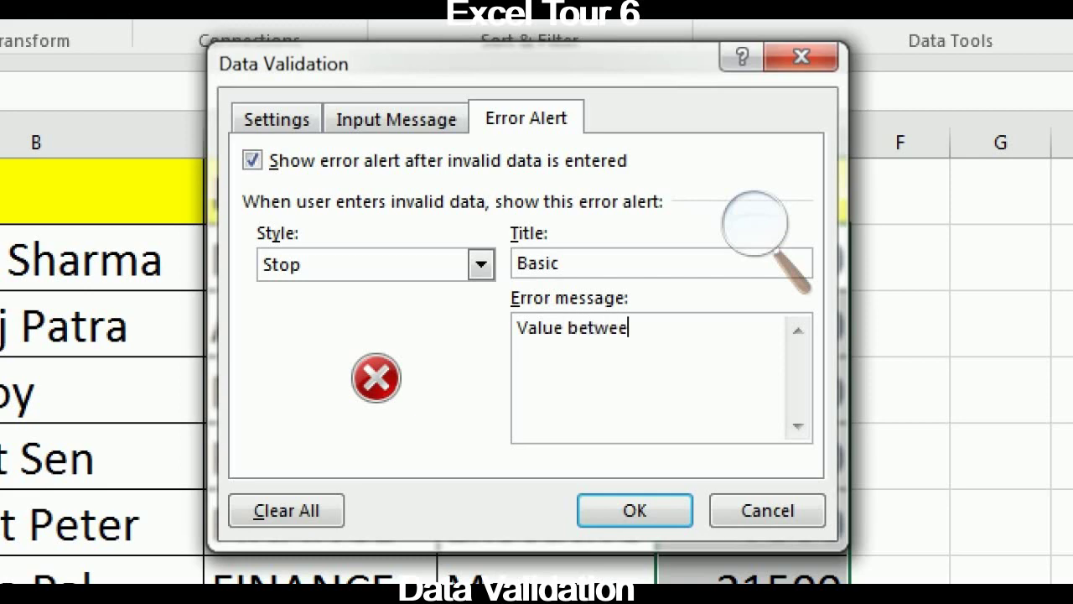
{"action": "type", "text": "n 5000 t"}
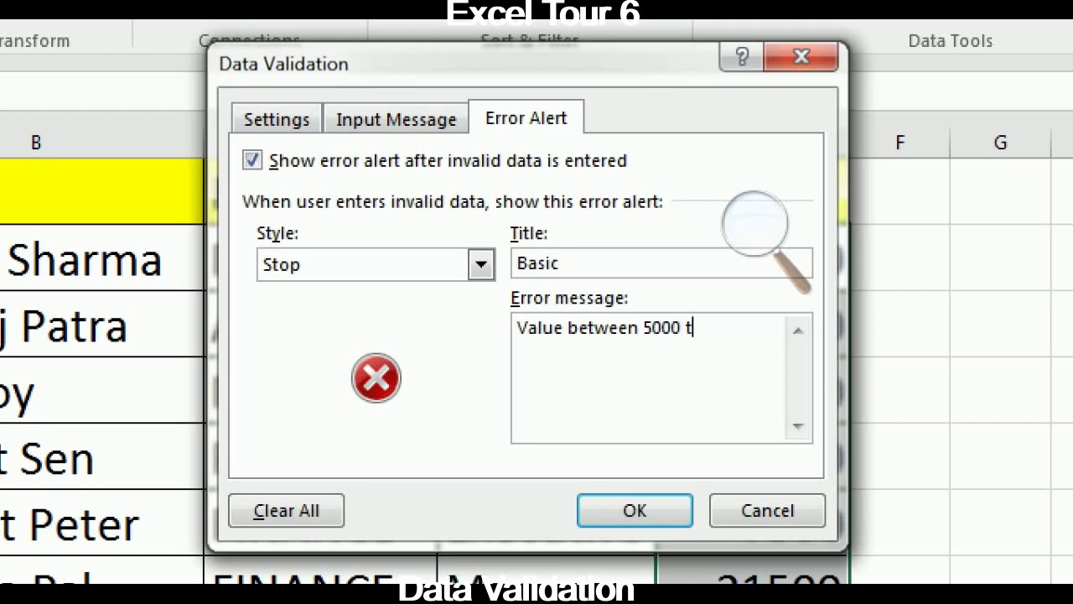
{"action": "type", "text": "o 40000"}
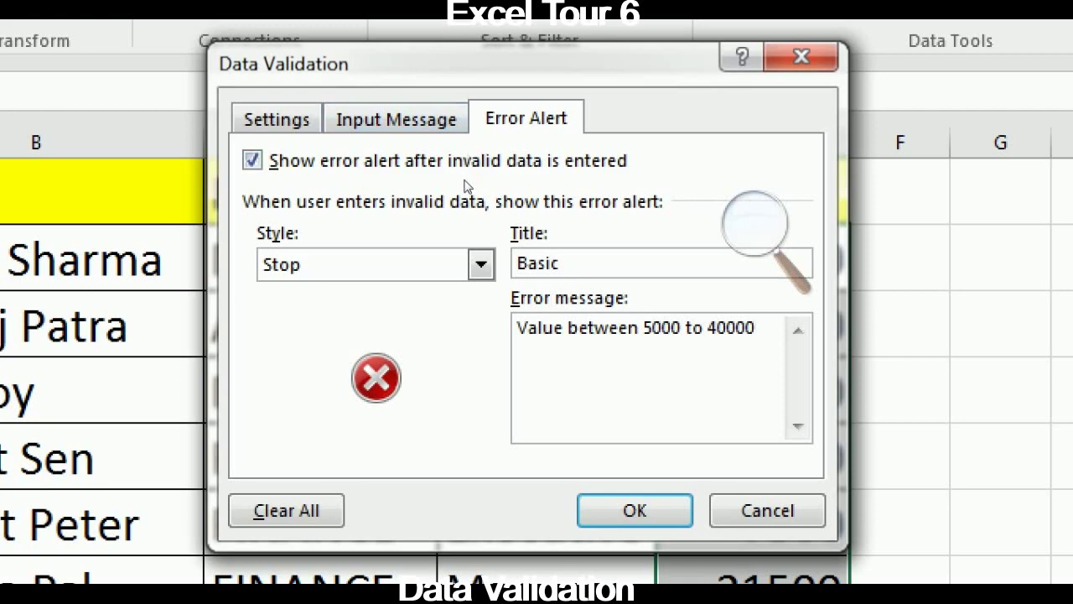
Add an input message titled "Basic Salary" reading "Basic salary between 5000 to 40000", and apply the validation rule.
{"action": "left_click", "coordinate": [396, 119]}
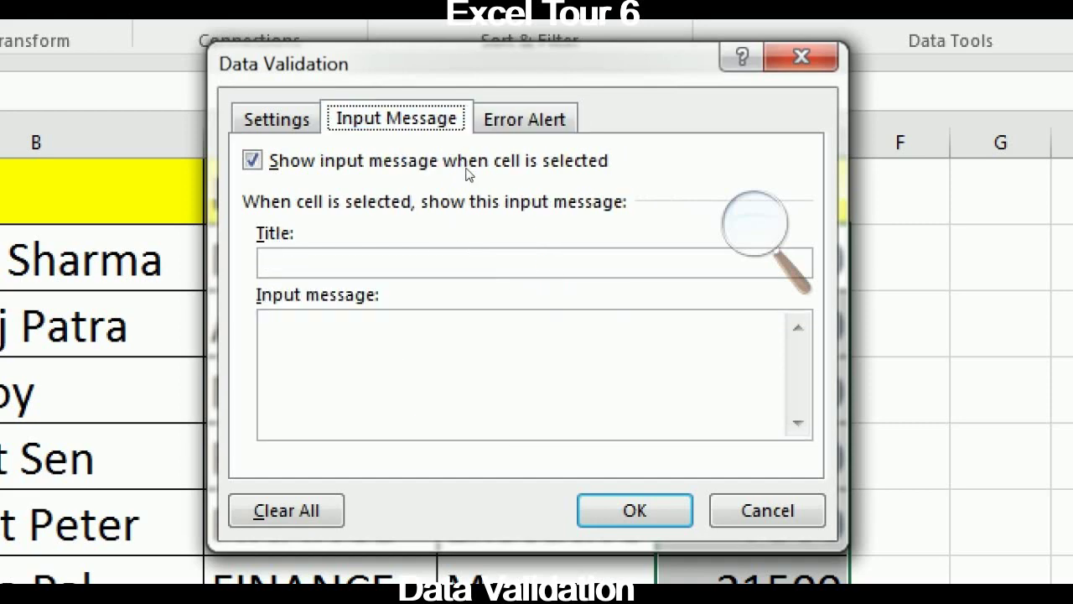
{"action": "left_click", "coordinate": [437, 254]}
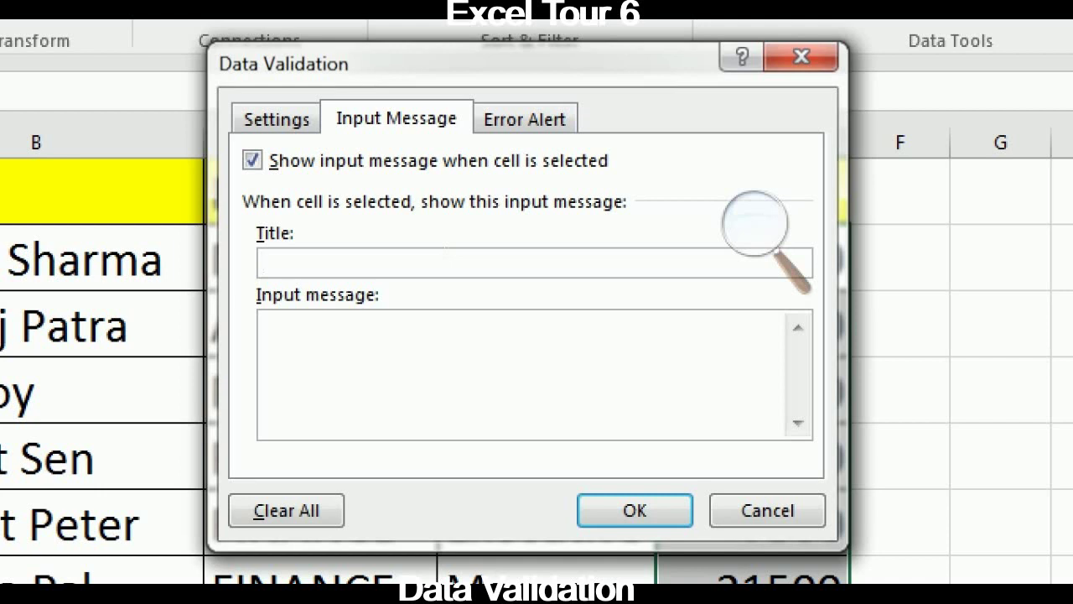
{"action": "type", "text": "Basic Ssa"}
{"action": "key", "text": "BackSpace"}
{"action": "key", "text": "BackSpace"}
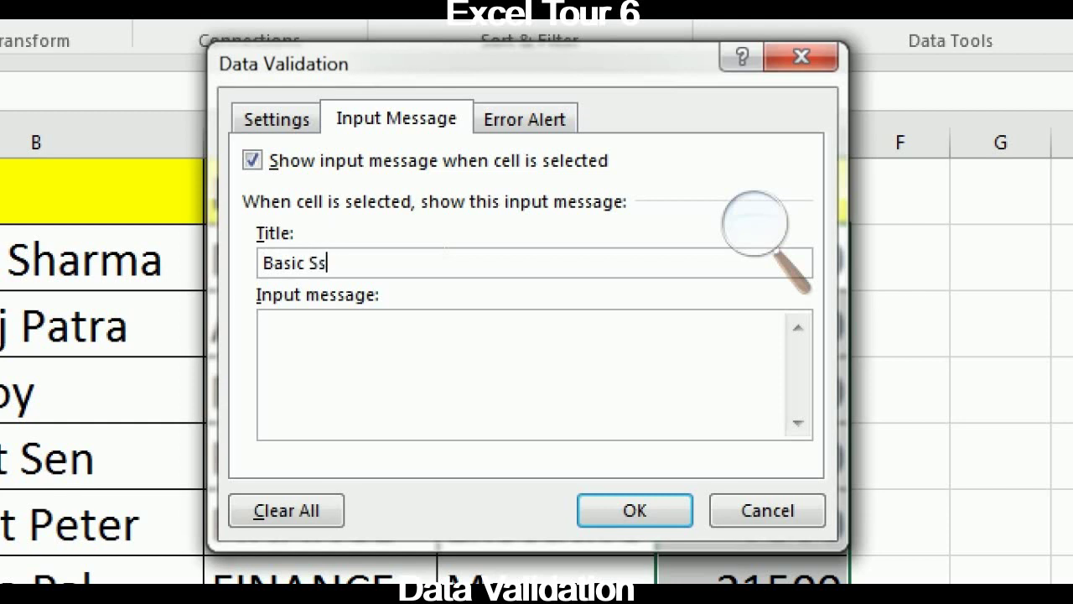
{"action": "type", "text": "alary"}
{"action": "left_click", "coordinate": [422, 283]}
{"action": "type", "text": "Basic "}
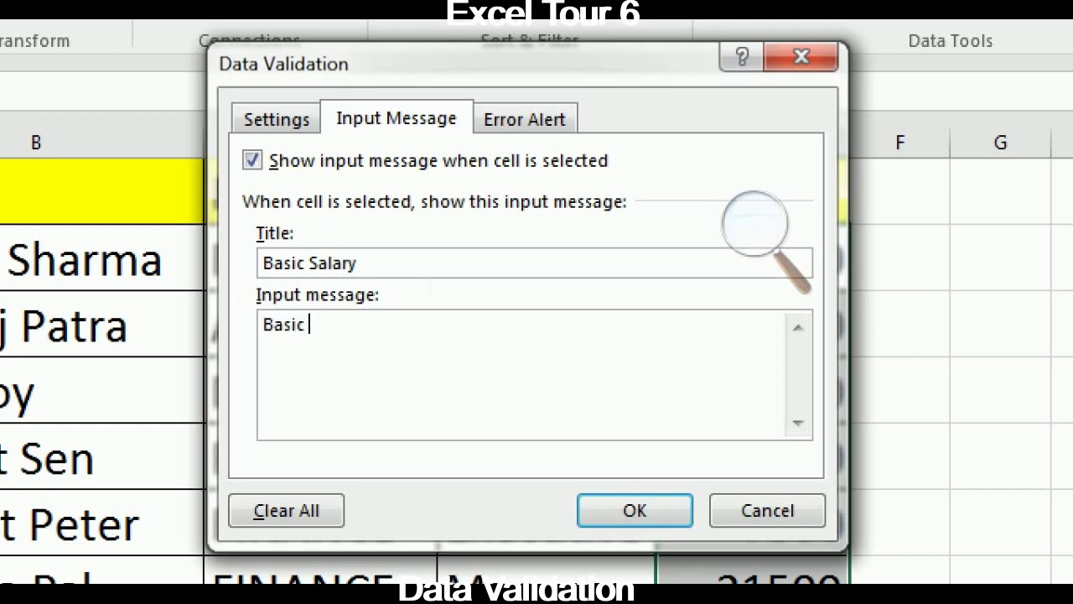
{"action": "type", "text": "salary bet"}
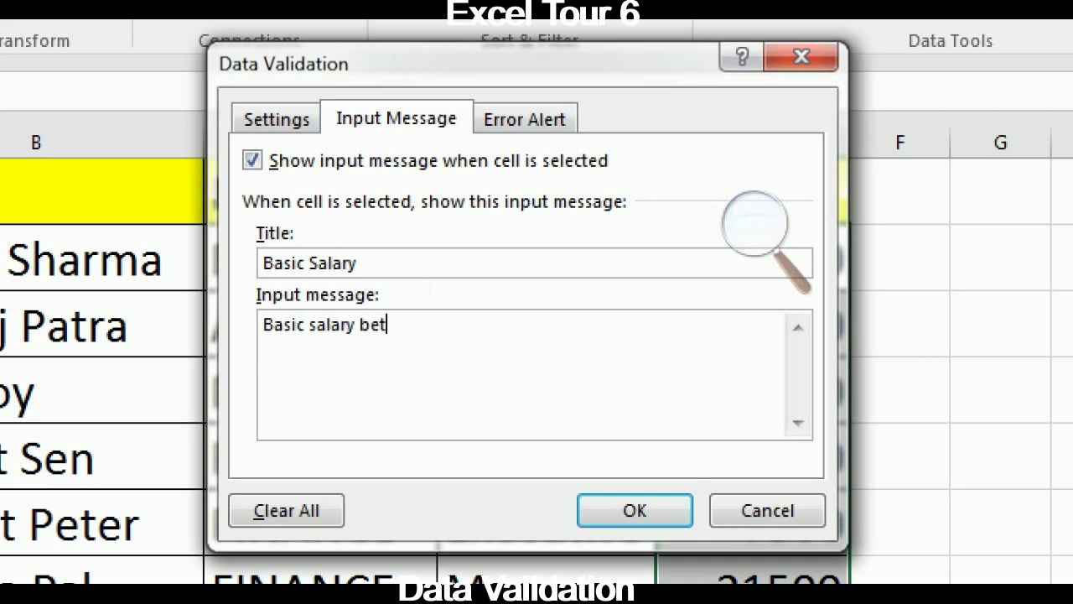
{"action": "type", "text": "ween 5000"}
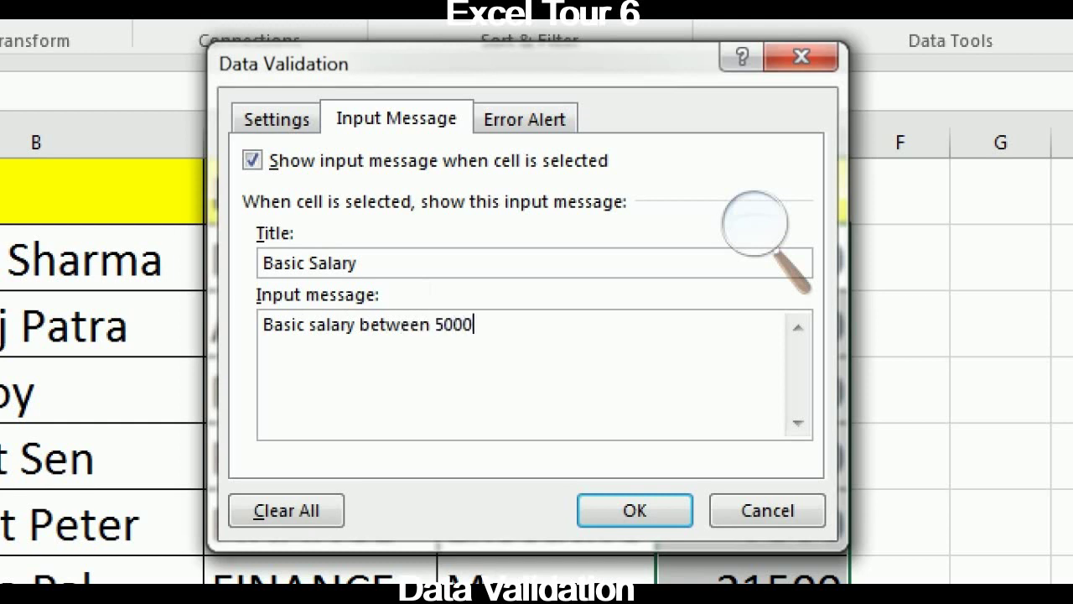
{"action": "type", "text": " to 4000"}
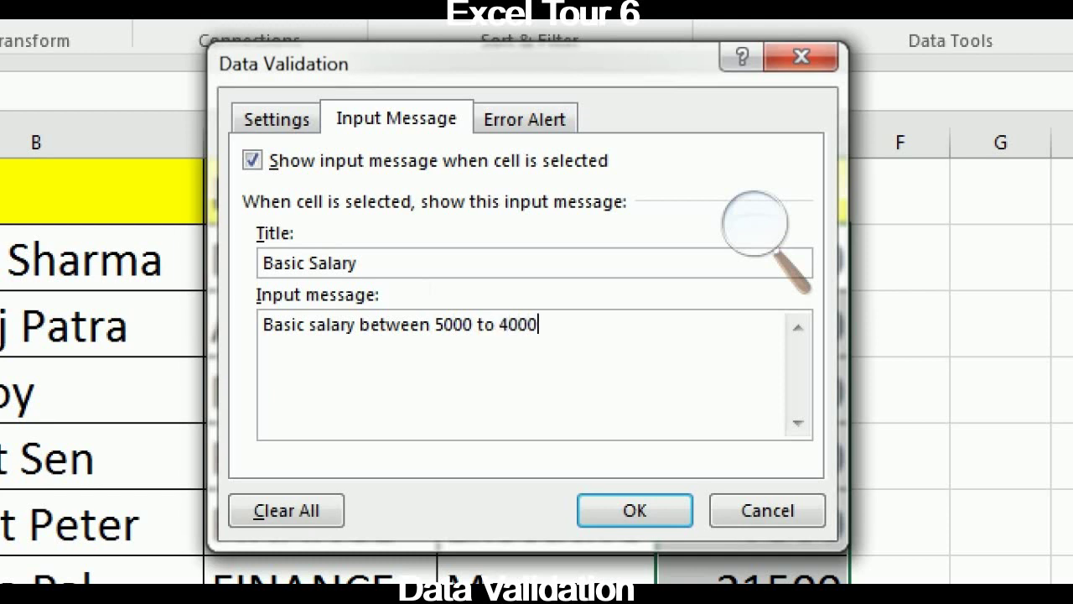
{"action": "type", "text": "0"}
{"action": "key", "text": "Return"}
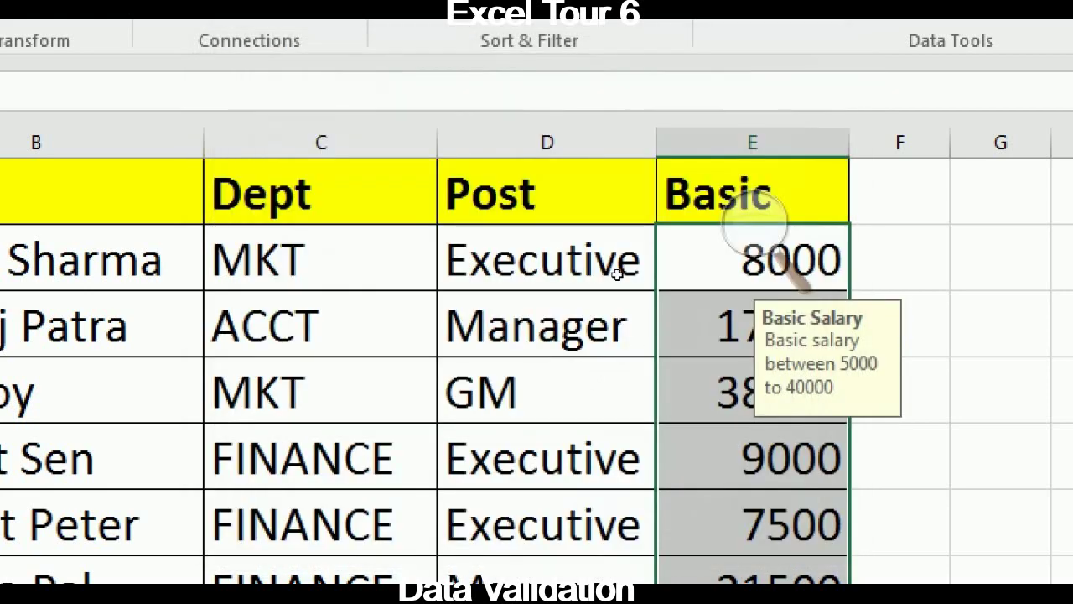
Check the input message on each Basic cell from E2 down to E8.
{"action": "key", "text": "Down"}
{"action": "key", "text": "Up"}
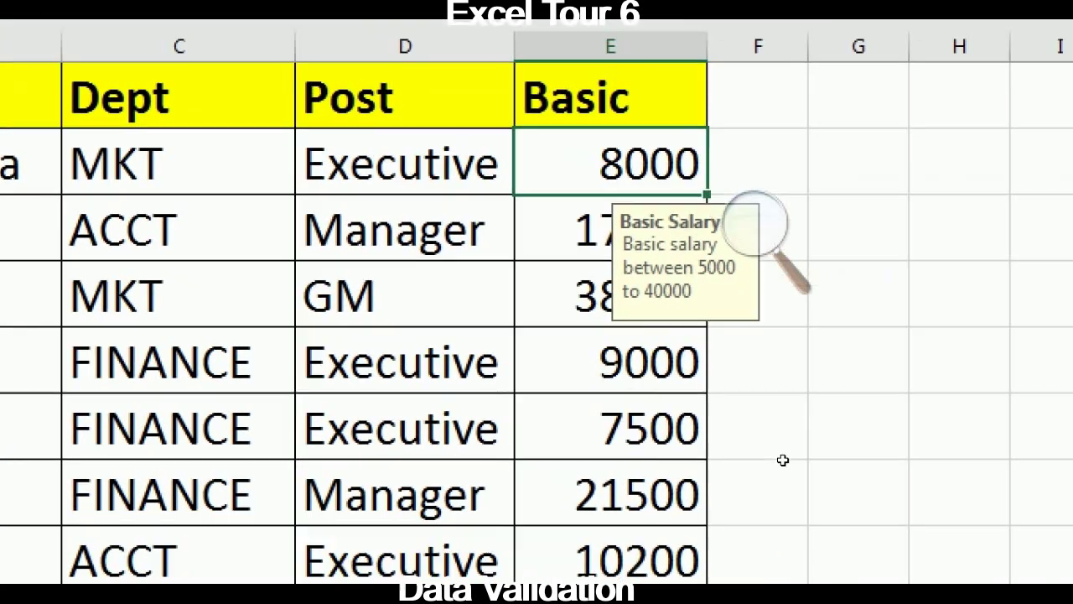
{"action": "left_click", "coordinate": [622, 246]}
{"action": "key", "text": "Down"}
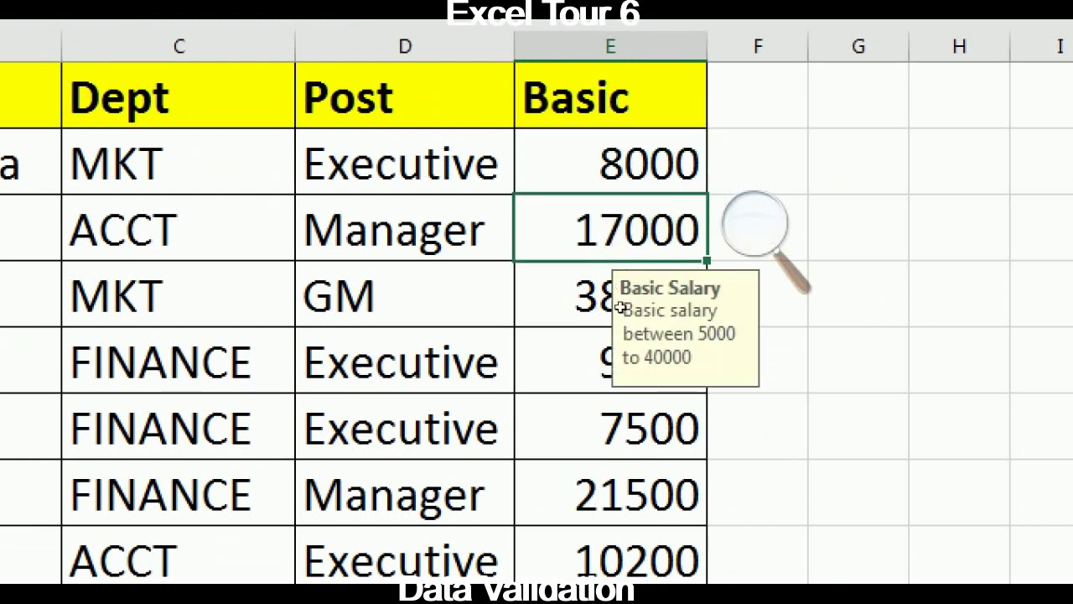
{"action": "key", "text": "Down"}
{"action": "key", "text": "Down"}
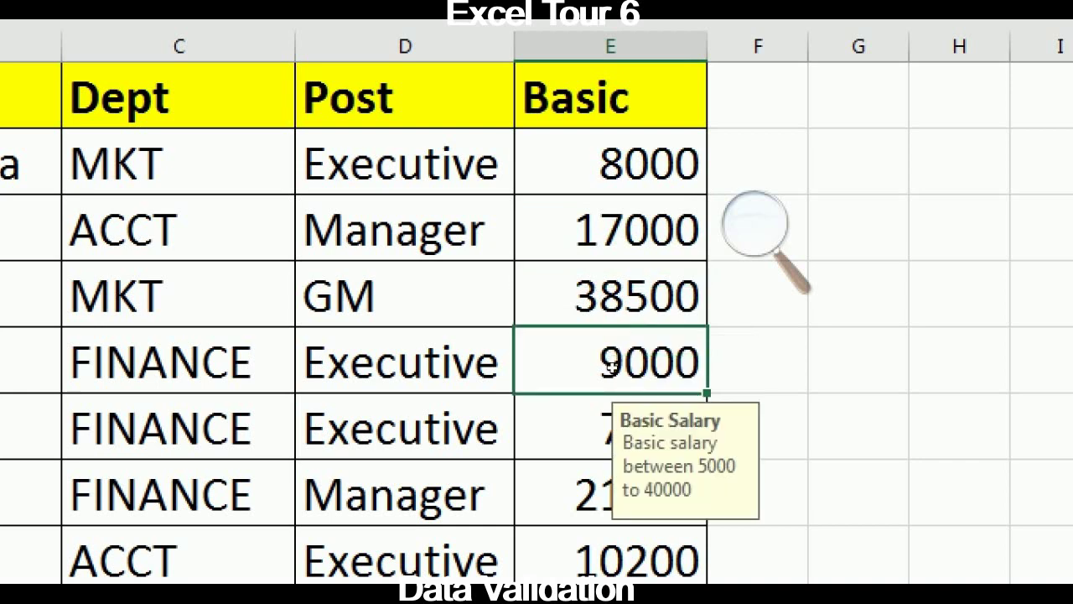
{"action": "key", "text": "Down"}
{"action": "key", "text": "Down"}
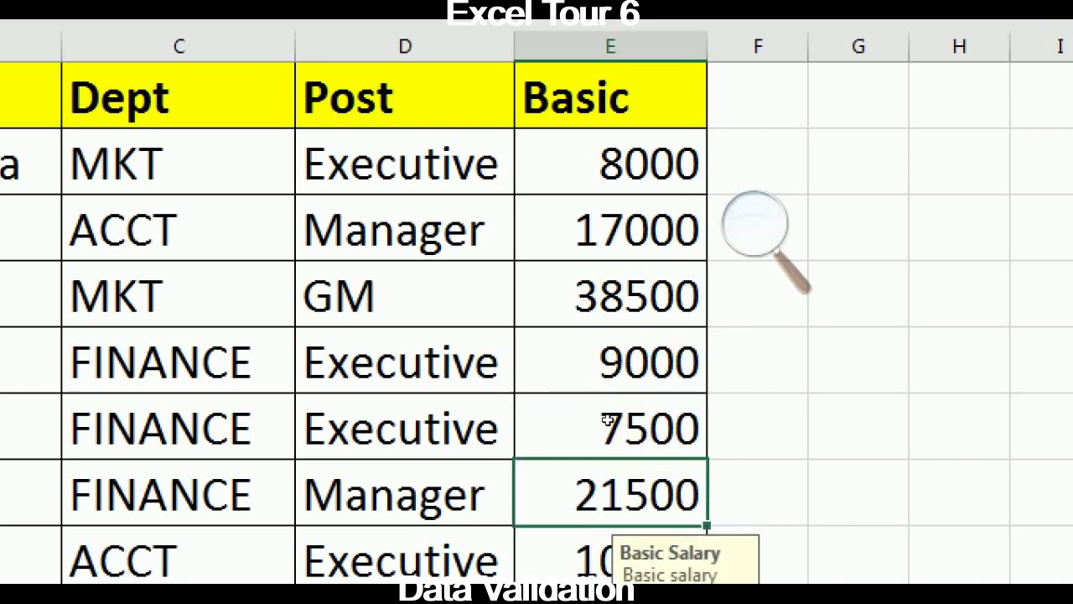
{"action": "key", "text": "Down"}
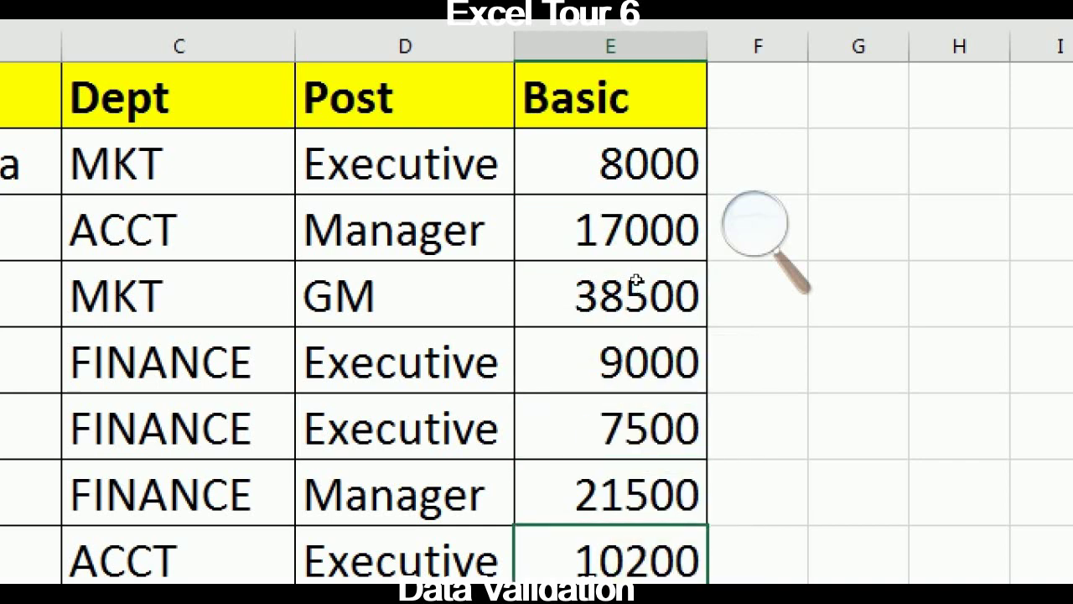
Test the Basic validation by trying to enter 4500 in cell E2, and cancel the entry.
{"action": "key", "text": "ctrl+Up"}
{"action": "key", "text": "Down"}
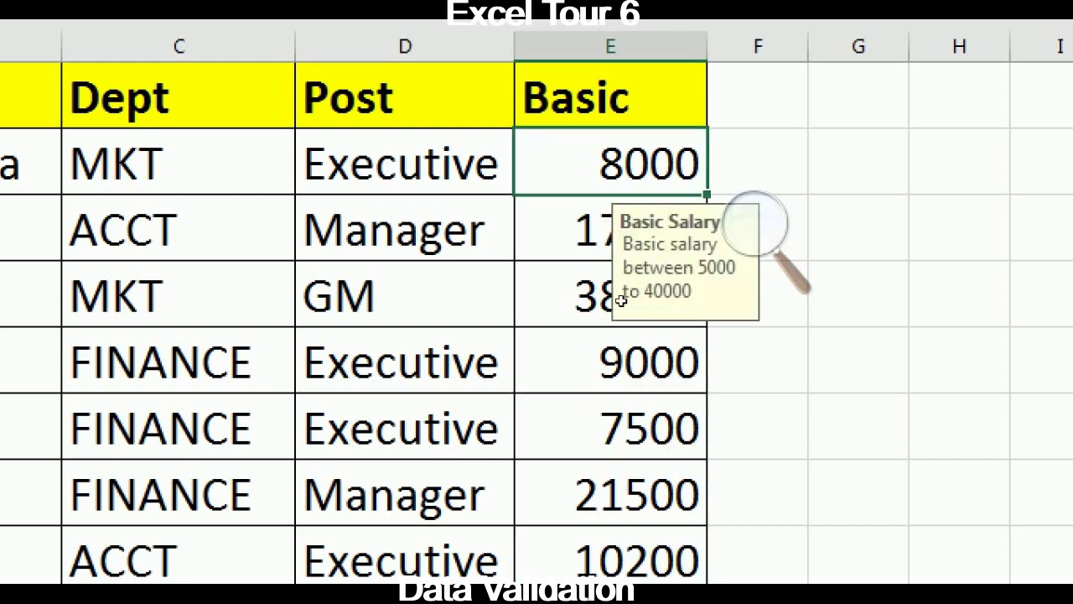
{"action": "type", "text": "5"}
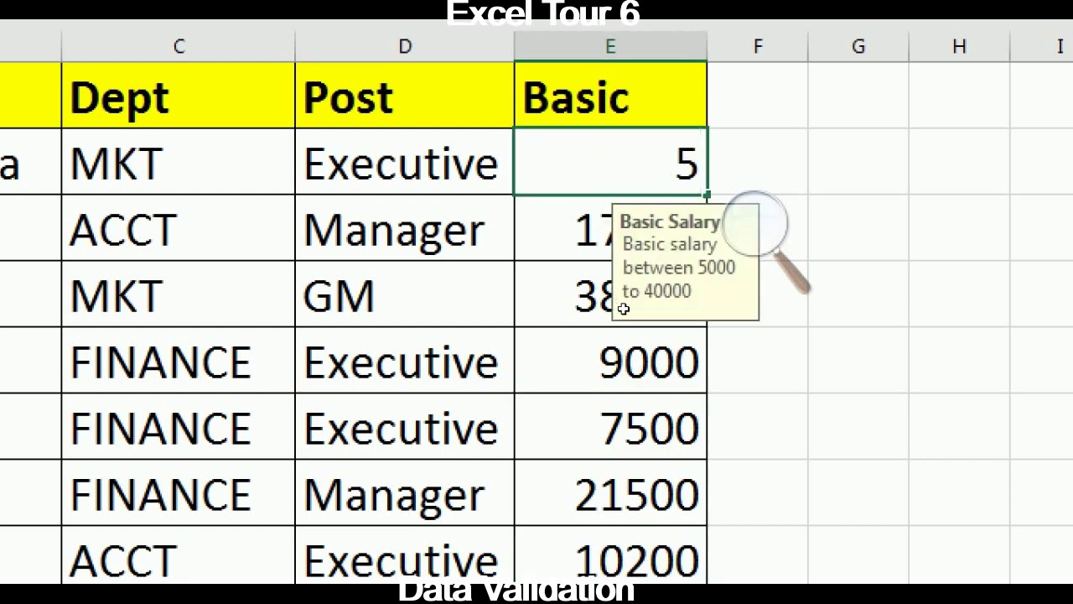
{"action": "key", "text": "BackSpace"}
{"action": "type", "text": "45000"}
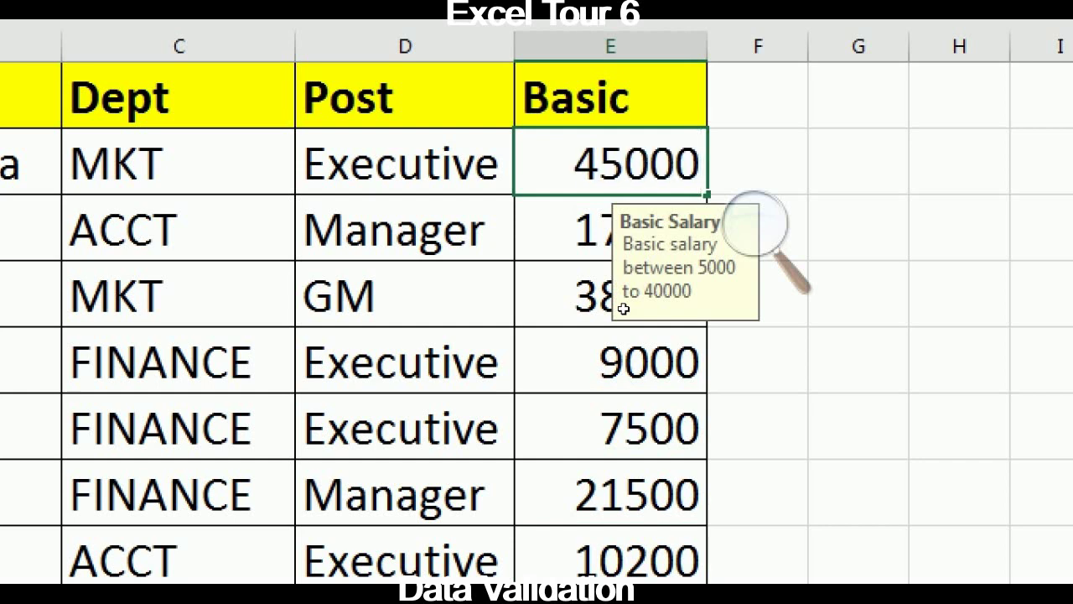
{"action": "key", "text": "BackSpace"}
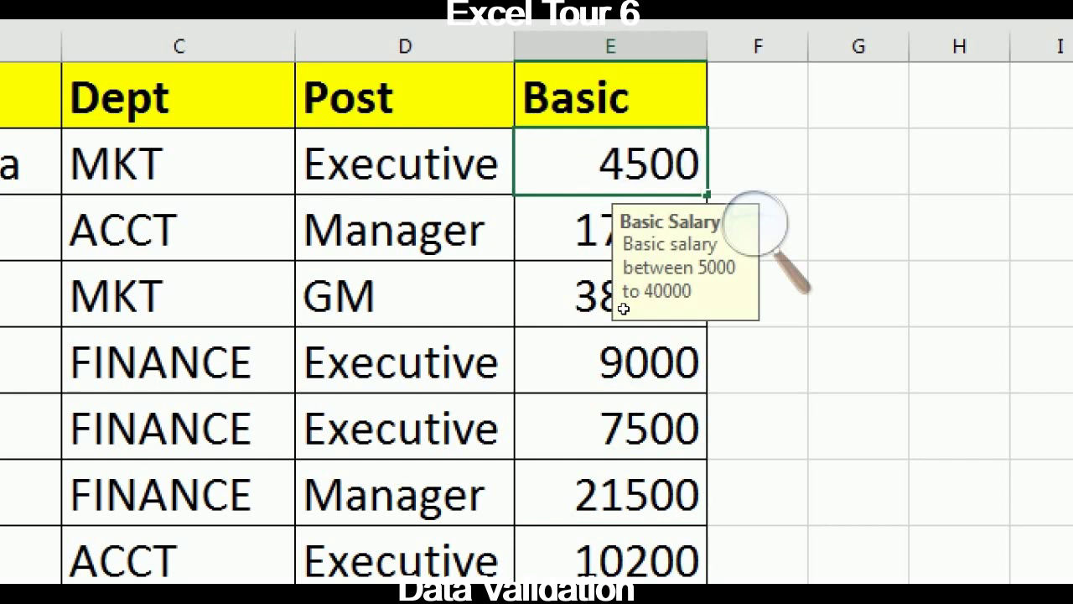
{"action": "key", "text": "Return"}
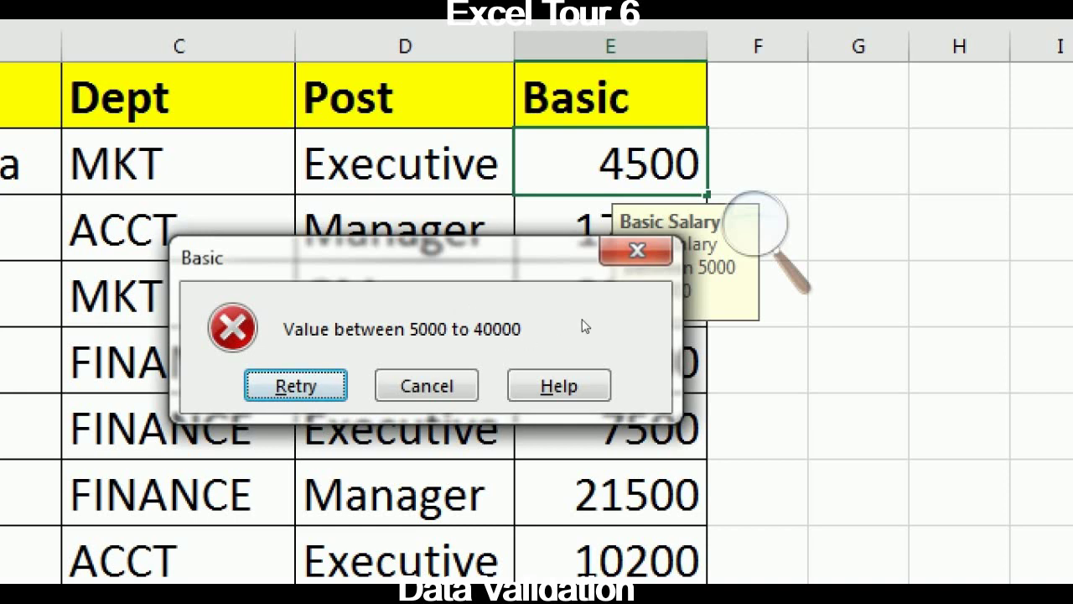
{"action": "key", "text": "Escape"}
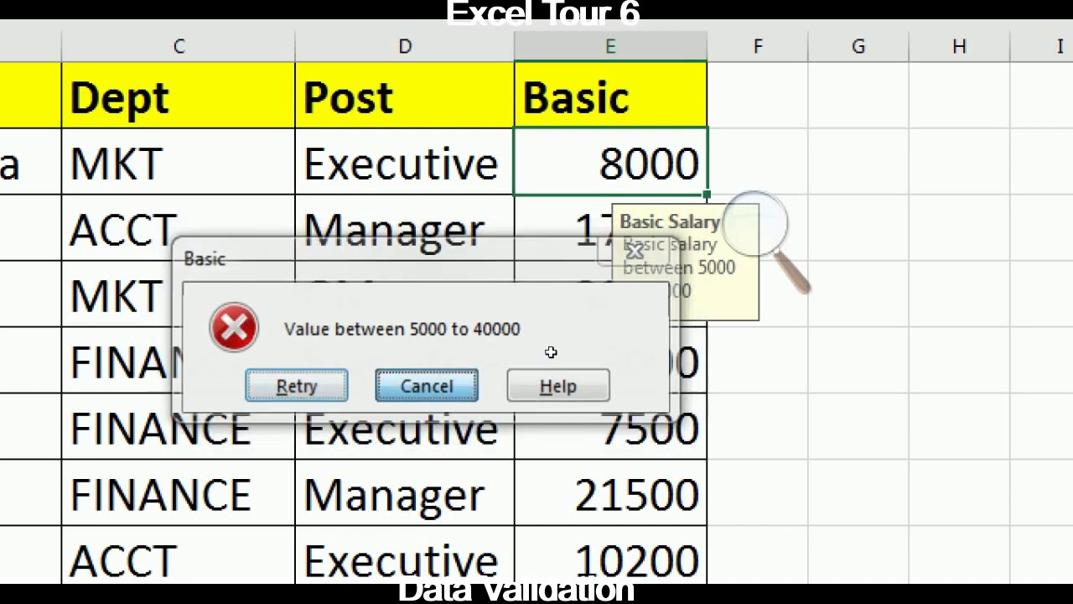
{"action": "left_click", "coordinate": [608, 261]}
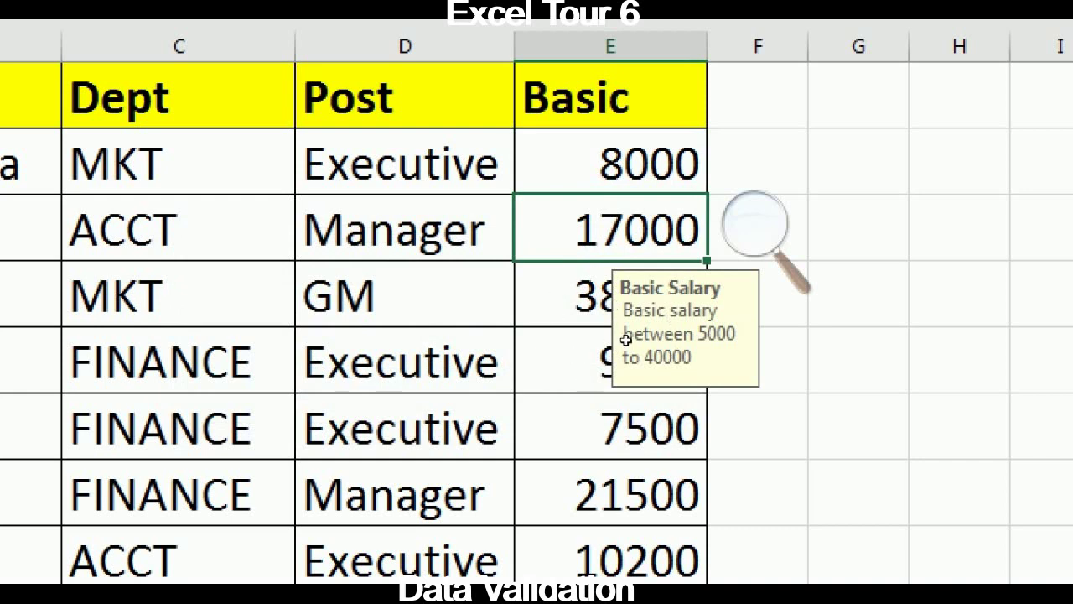
{"action": "key", "text": "Up"}
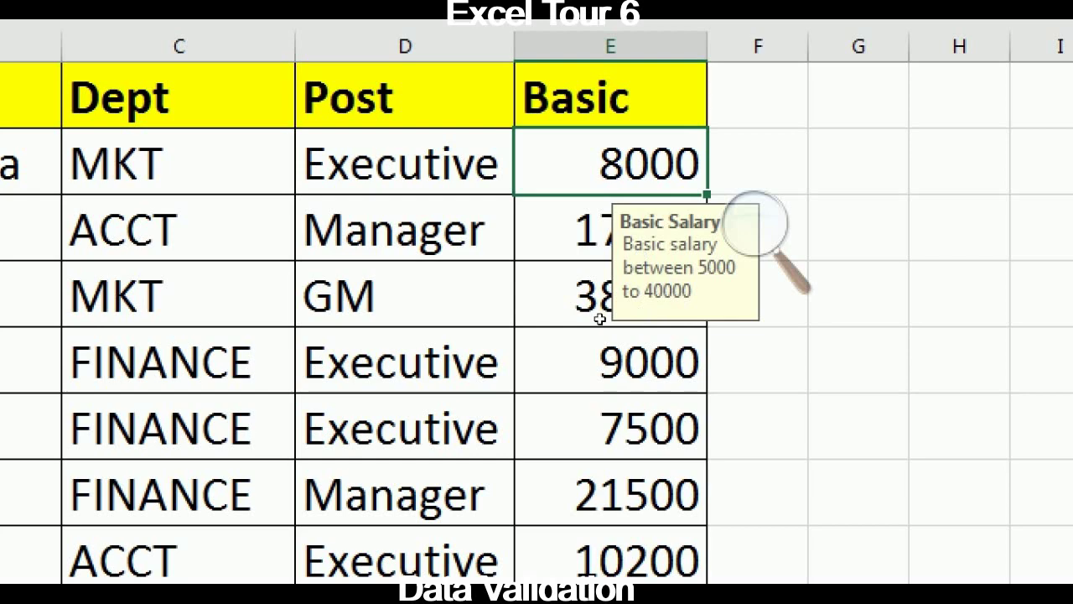
{"action": "left_click", "coordinate": [832, 372]}
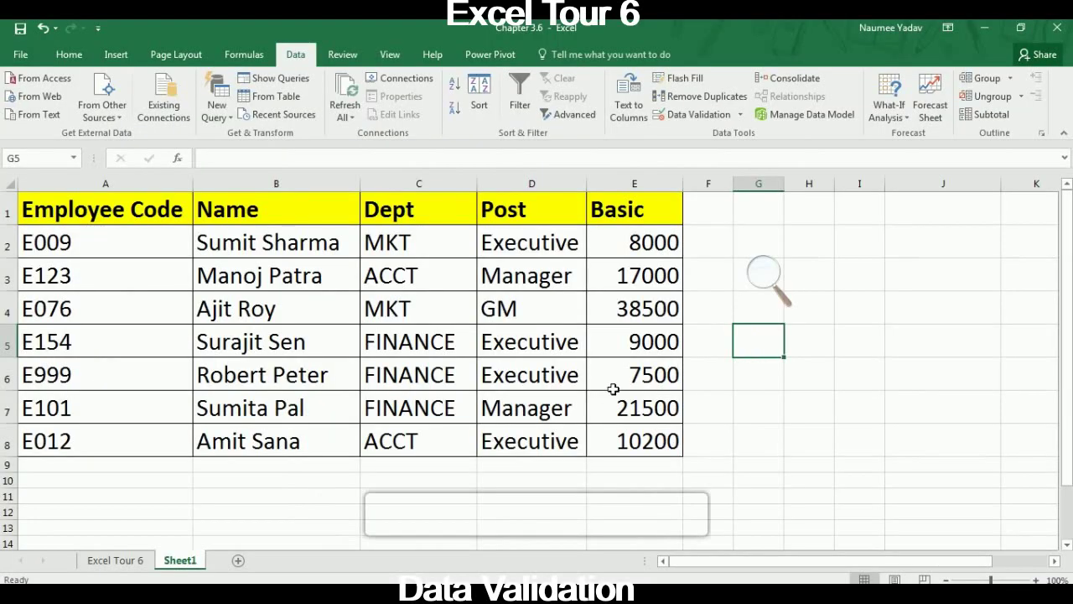
Read the Q 2 instructions on the Excel Tour 6 sheet, and return to Sheet1.
{"action": "left_click", "coordinate": [141, 568]}
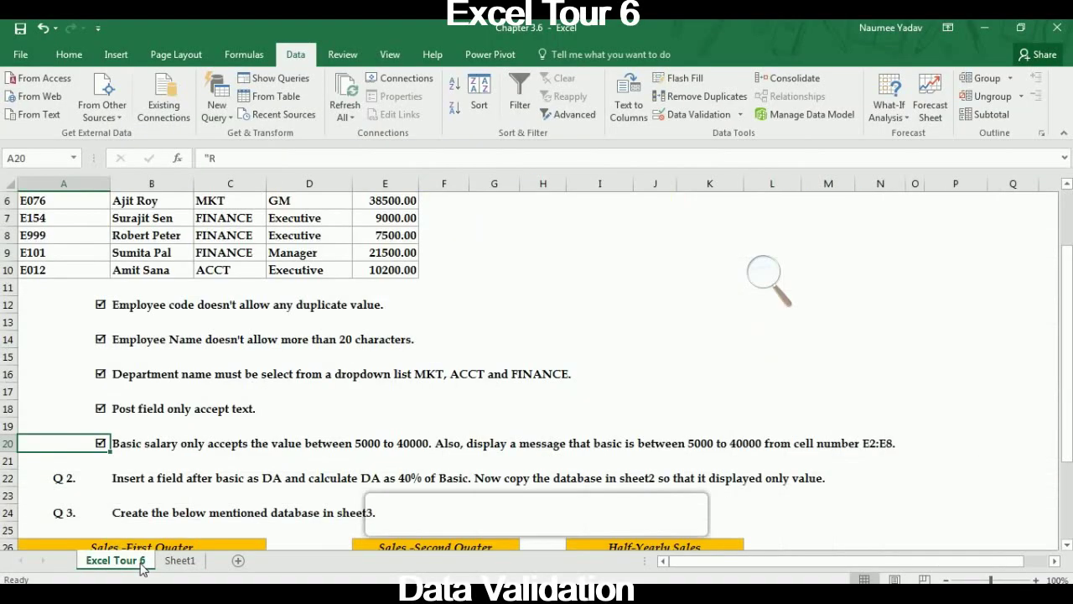
{"action": "key", "text": "Down"}
{"action": "key", "text": "Down"}
{"action": "key", "text": "Down"}
{"action": "key", "text": "Down"}
{"action": "key", "text": "Down"}
{"action": "key", "text": "Down"}
{"action": "key", "text": "Down"}
{"action": "key", "text": "Down"}
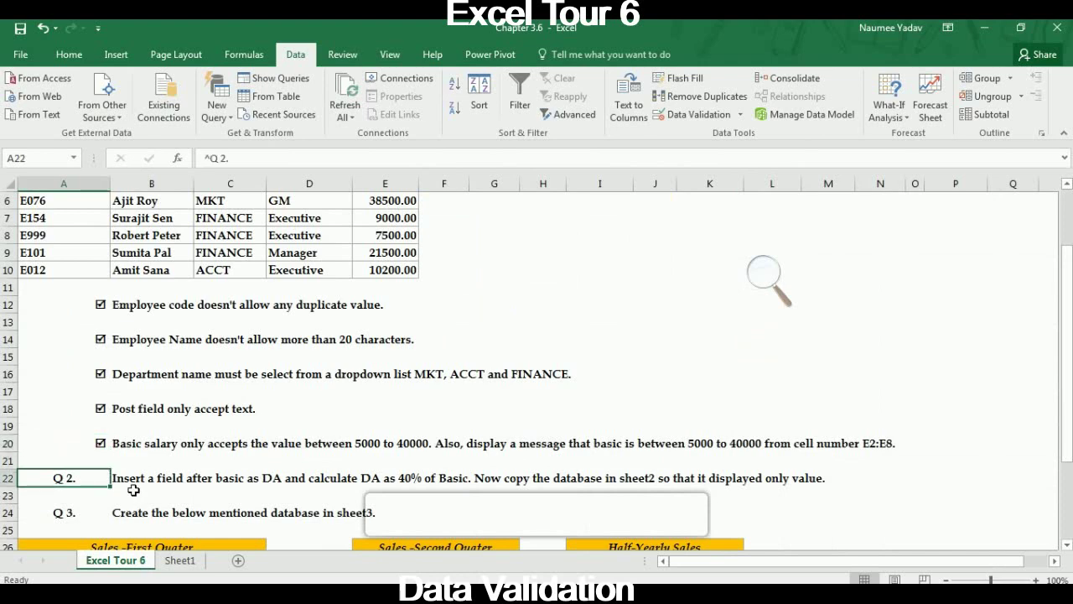
{"action": "key", "text": "Up"}
{"action": "key", "text": "Up"}
{"action": "key", "text": "Up"}
{"action": "key", "text": "Up"}
{"action": "key", "text": "Up"}
{"action": "key", "text": "Up"}
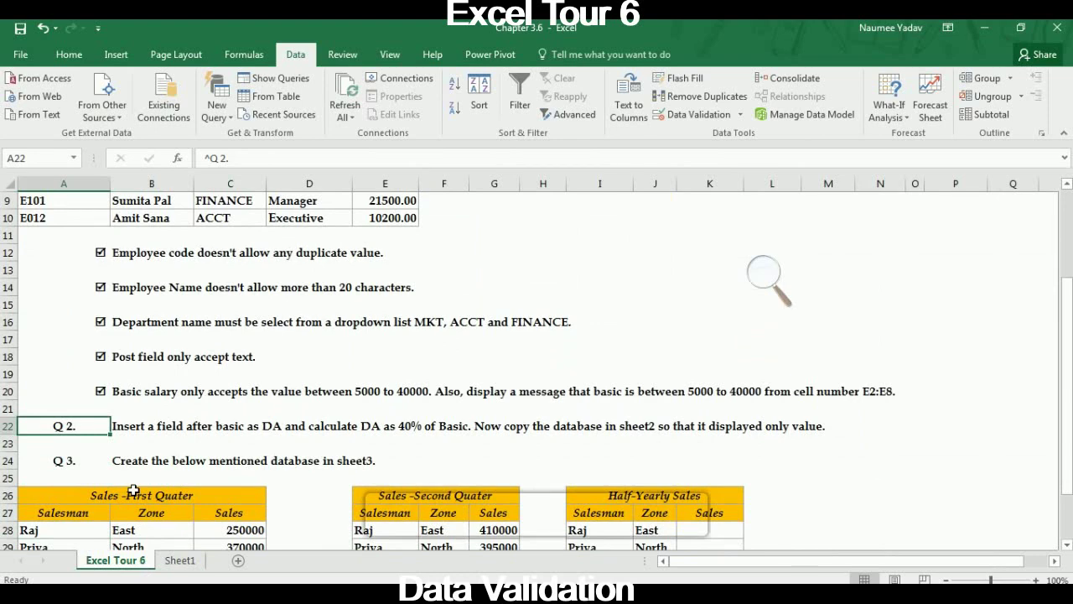
{"action": "key", "text": "shift+Right"}
{"action": "key", "text": "shift+Right"}
{"action": "key", "text": "shift+Right"}
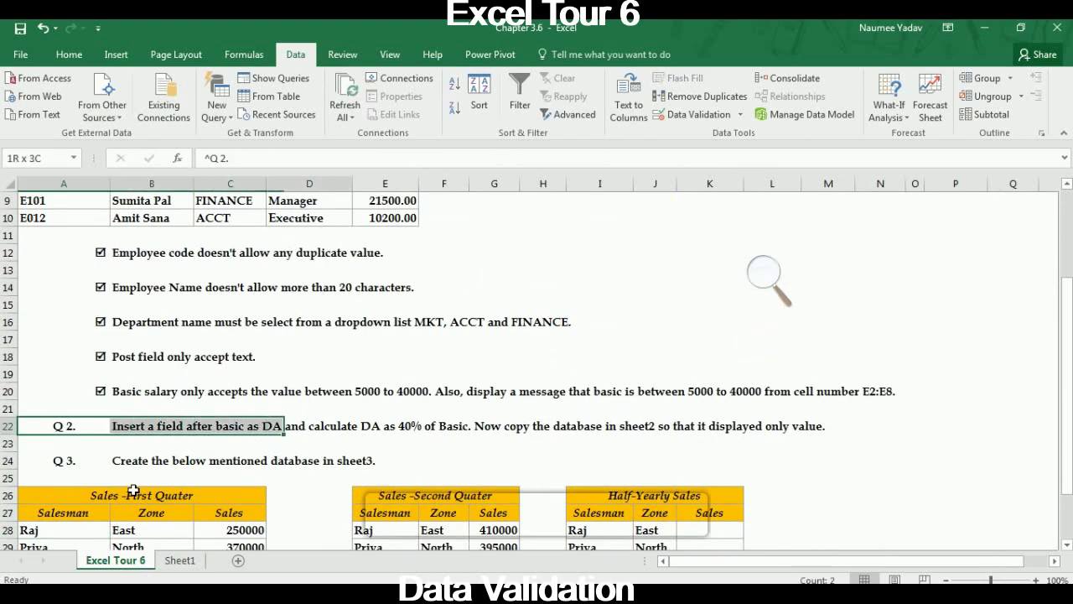
{"action": "key", "text": "shift+Right"}
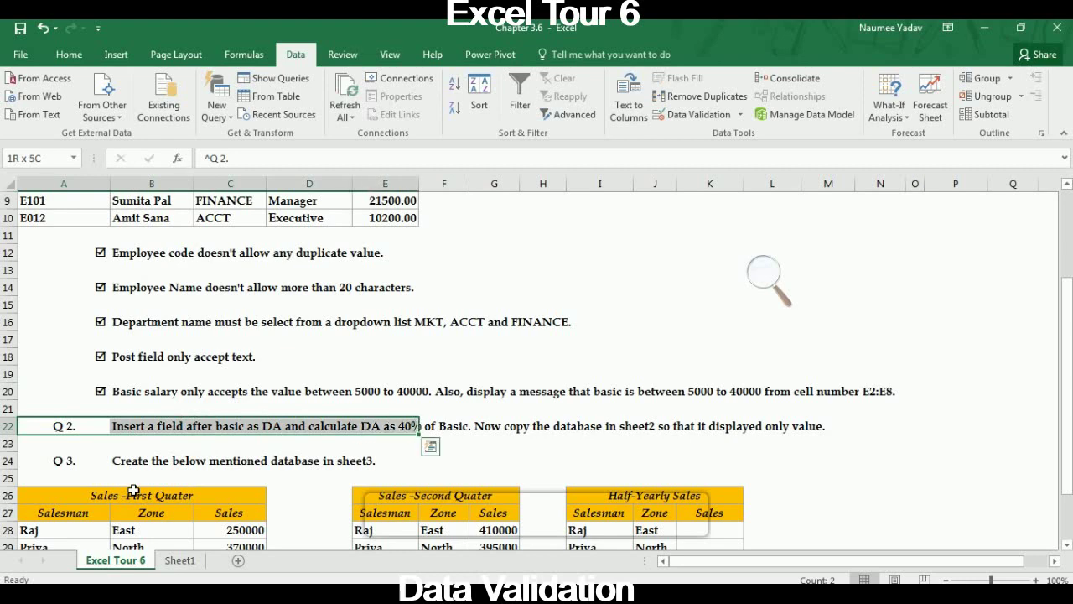
{"action": "key", "text": "shift+Right"}
{"action": "key", "text": "shift+Right"}
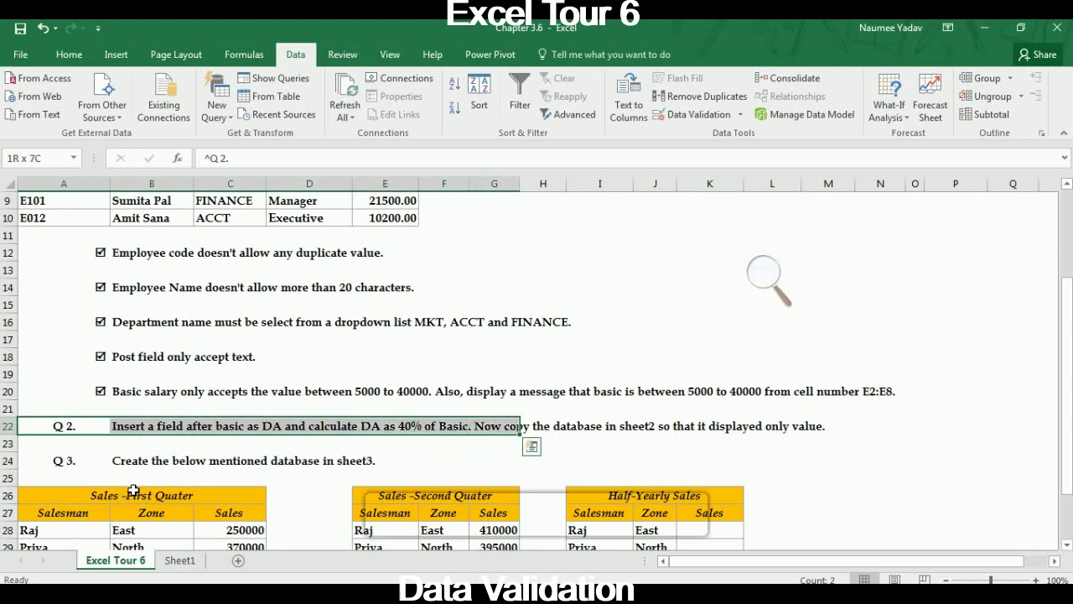
{"action": "key", "text": "shift+Left"}
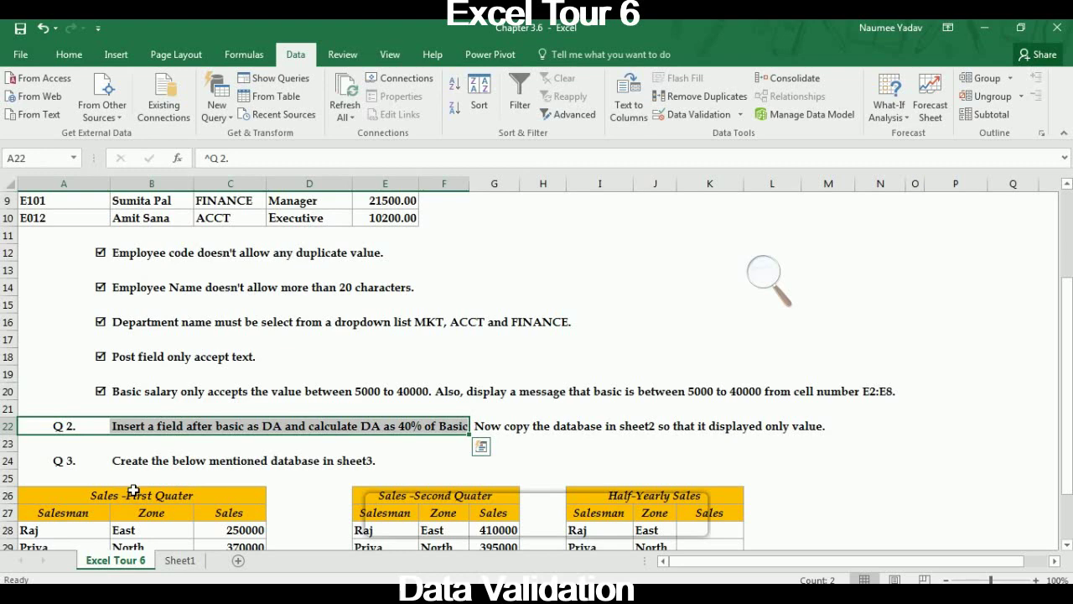
{"action": "left_click", "coordinate": [178, 560]}
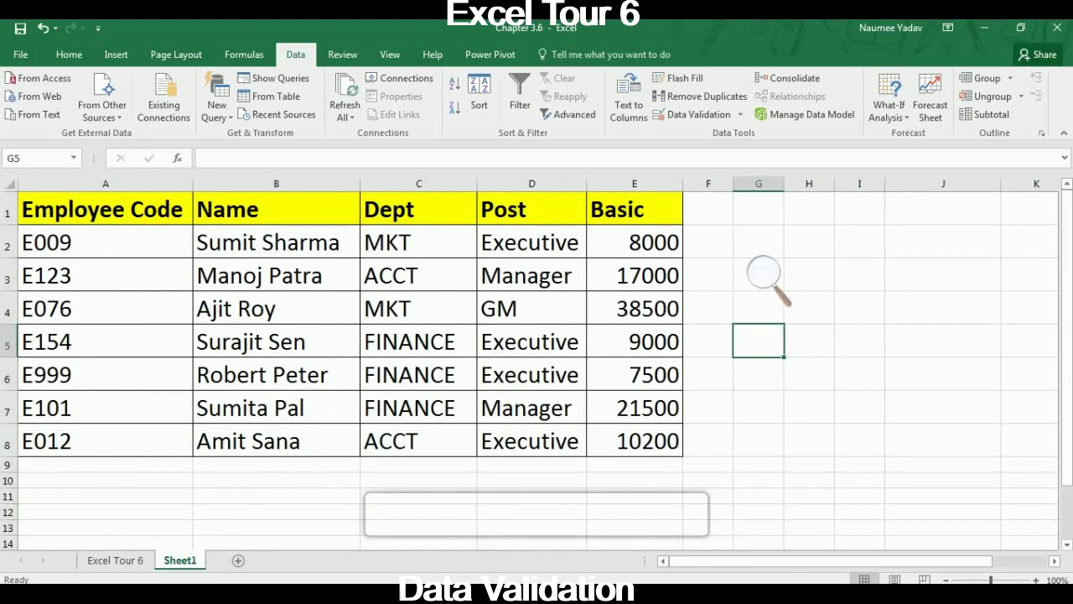
Try inserting a sheet column at the Basic header in E1, and undo the insertion.
{"action": "left_click", "coordinate": [645, 214]}
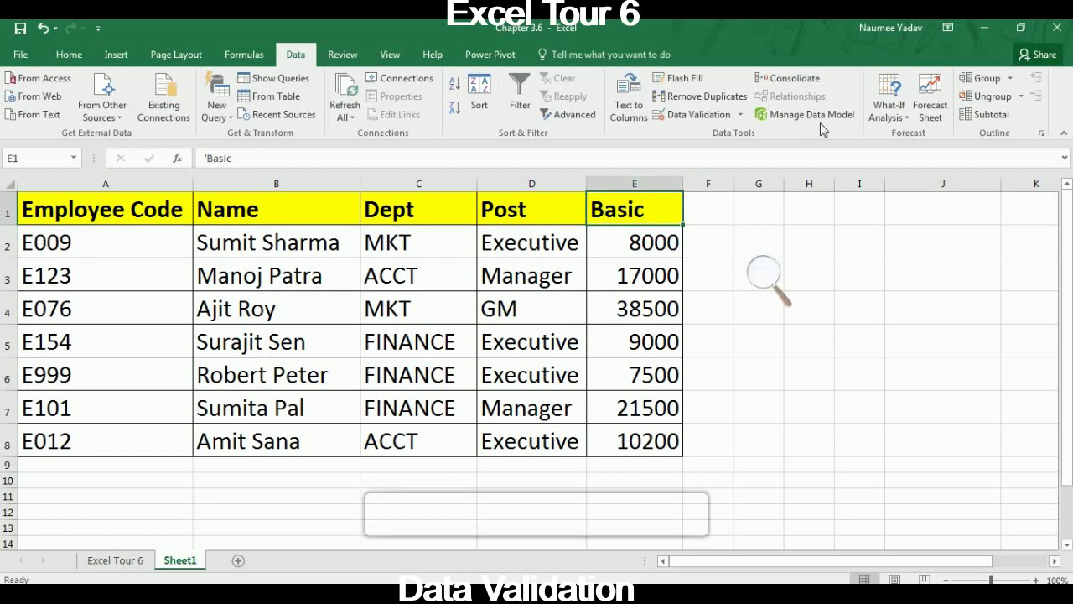
{"action": "left_click", "coordinate": [68, 59]}
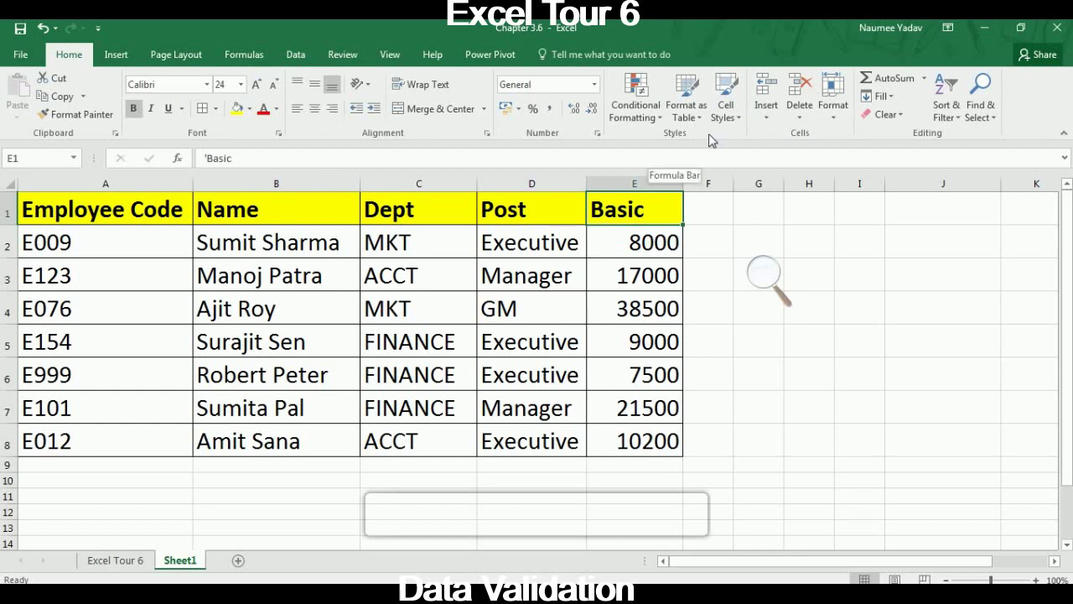
{"action": "left_click", "coordinate": [766, 111]}
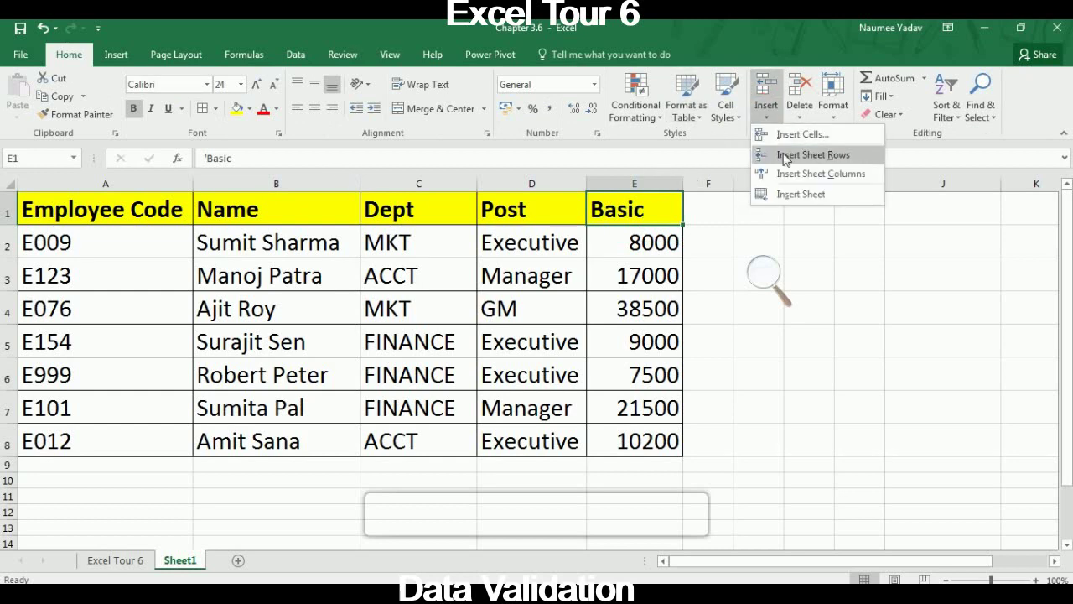
{"action": "left_click", "coordinate": [792, 174]}
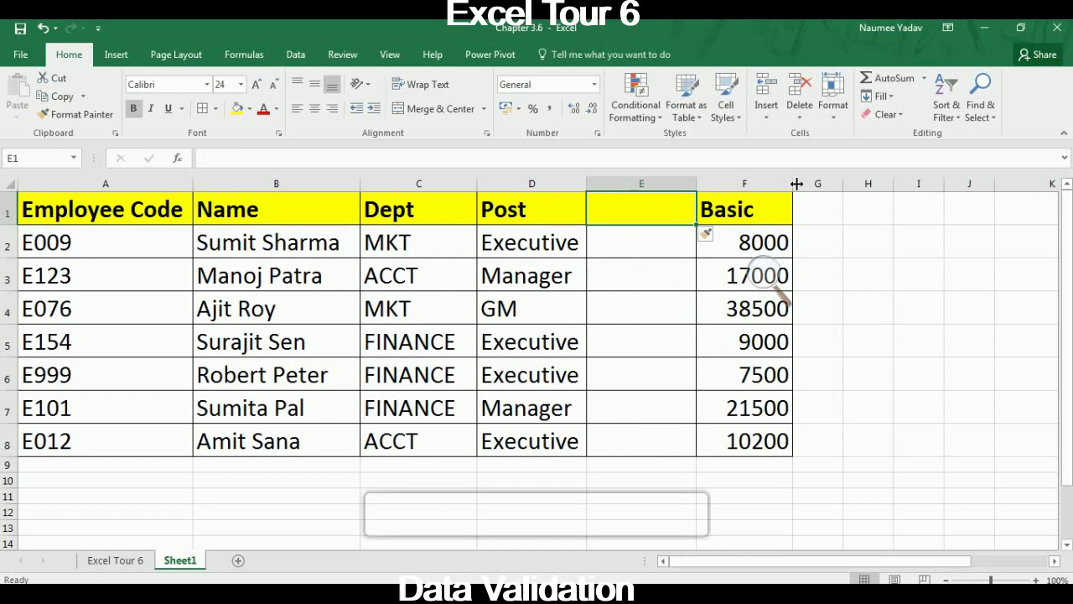
{"action": "key", "text": "ctrl+z"}
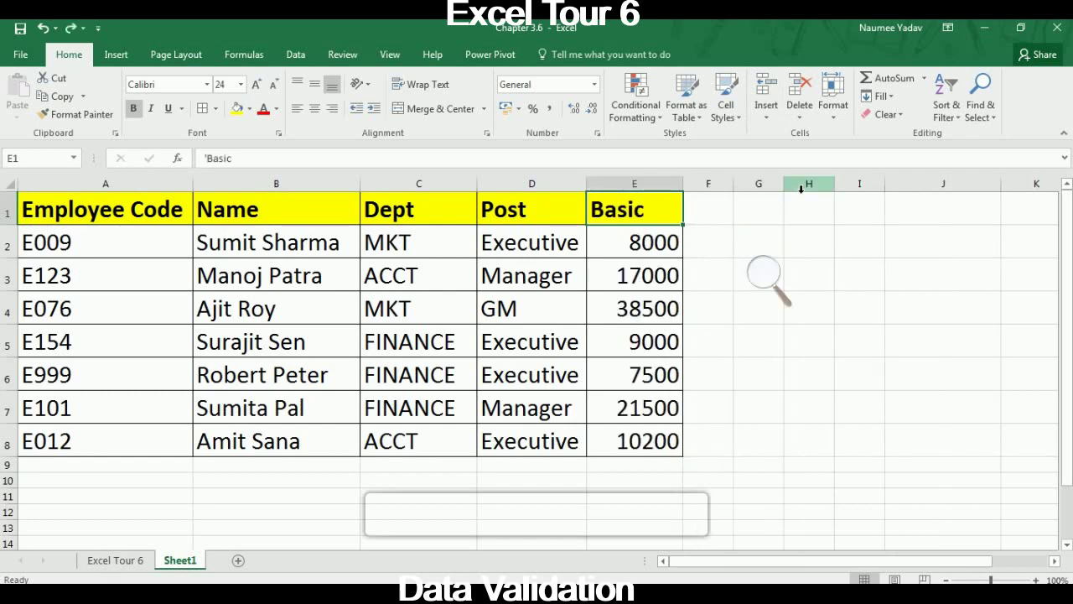
Insert a sheet column at F, right after Basic, and enter the header DA in F1.
{"action": "left_click", "coordinate": [733, 210]}
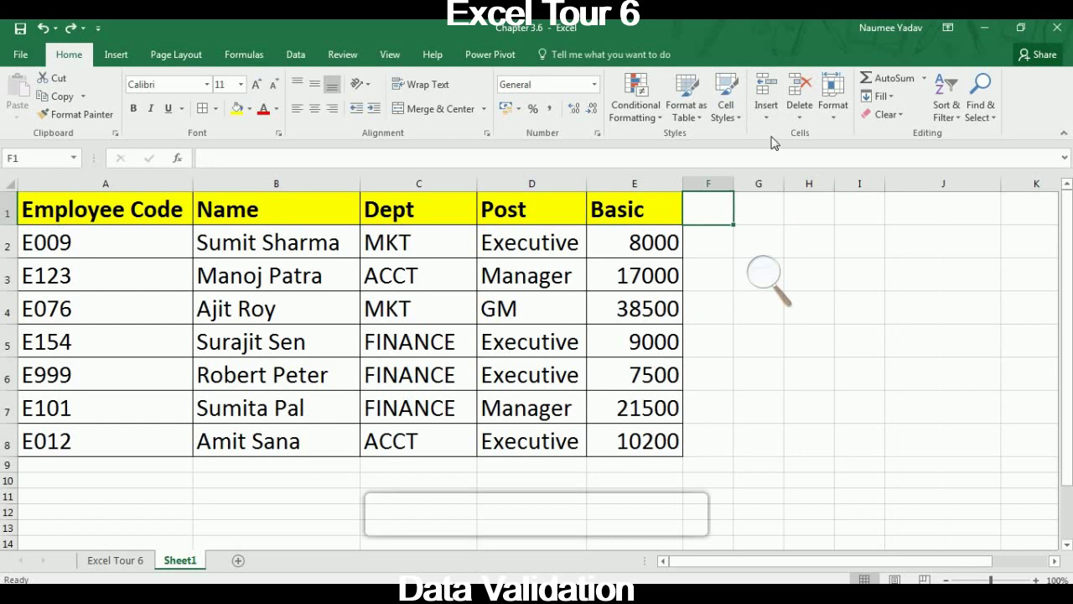
{"action": "left_click", "coordinate": [766, 109]}
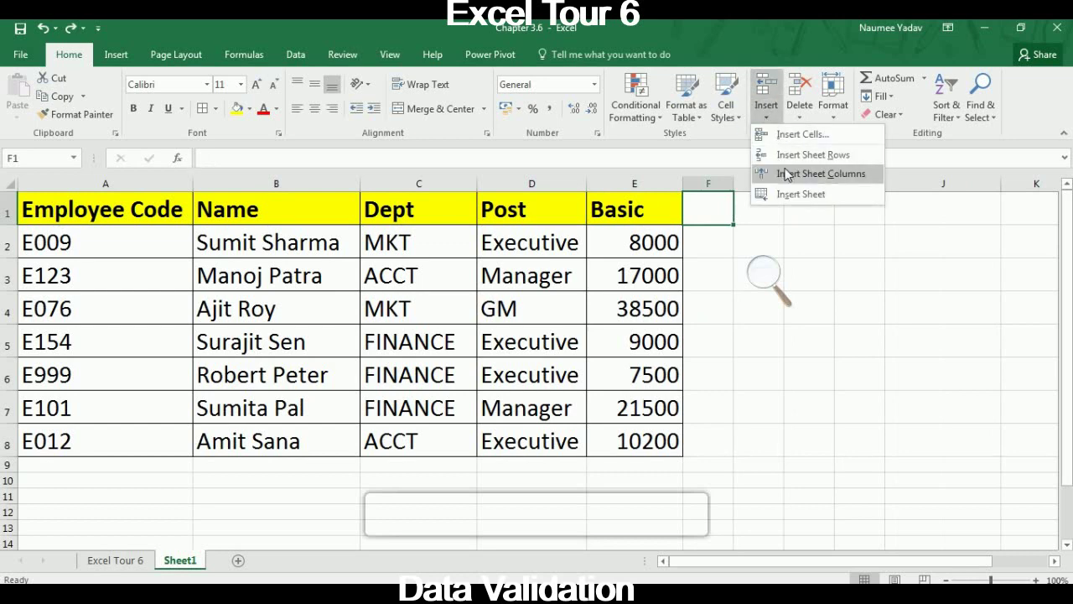
{"action": "left_click", "coordinate": [784, 173]}
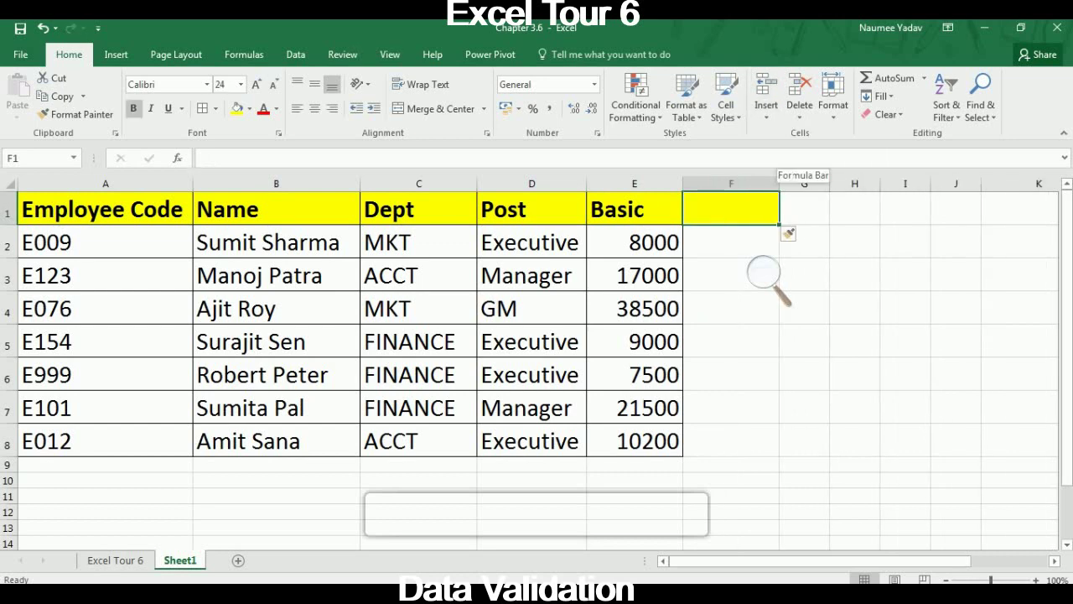
{"action": "type", "text": "DA"}
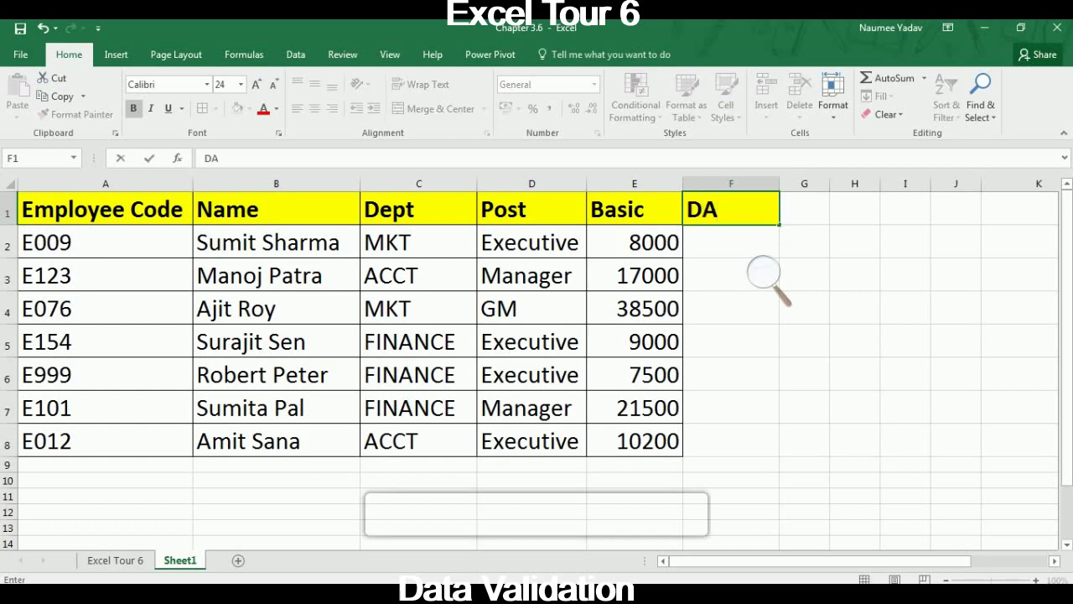
{"action": "key", "text": "Return"}
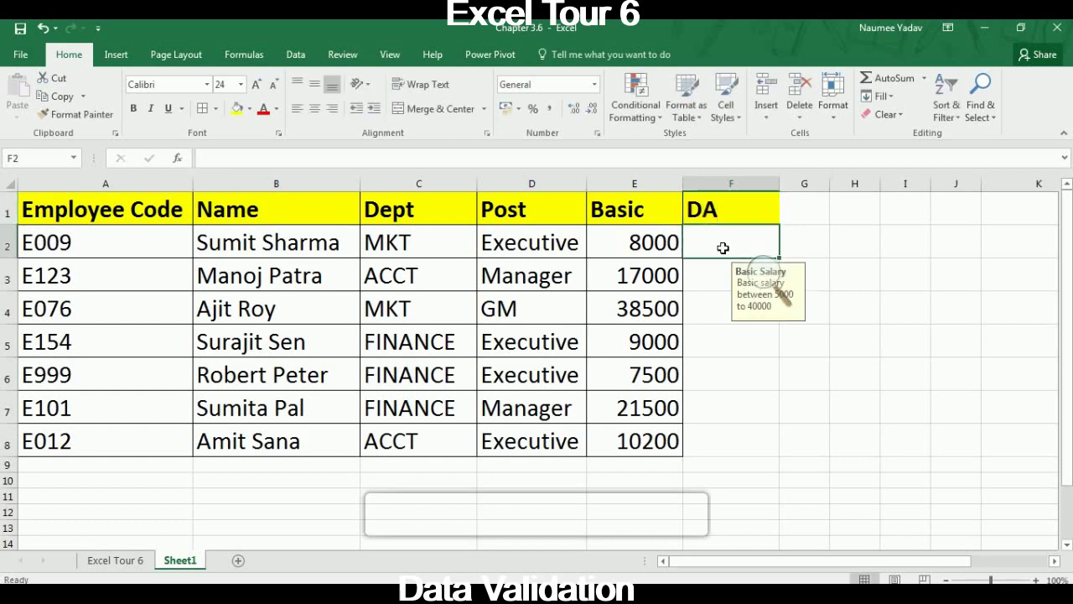
Try to calculate DA in cell F2 with the formula =E2*40%, and cancel the entry.
{"action": "key", "text": "Left"}
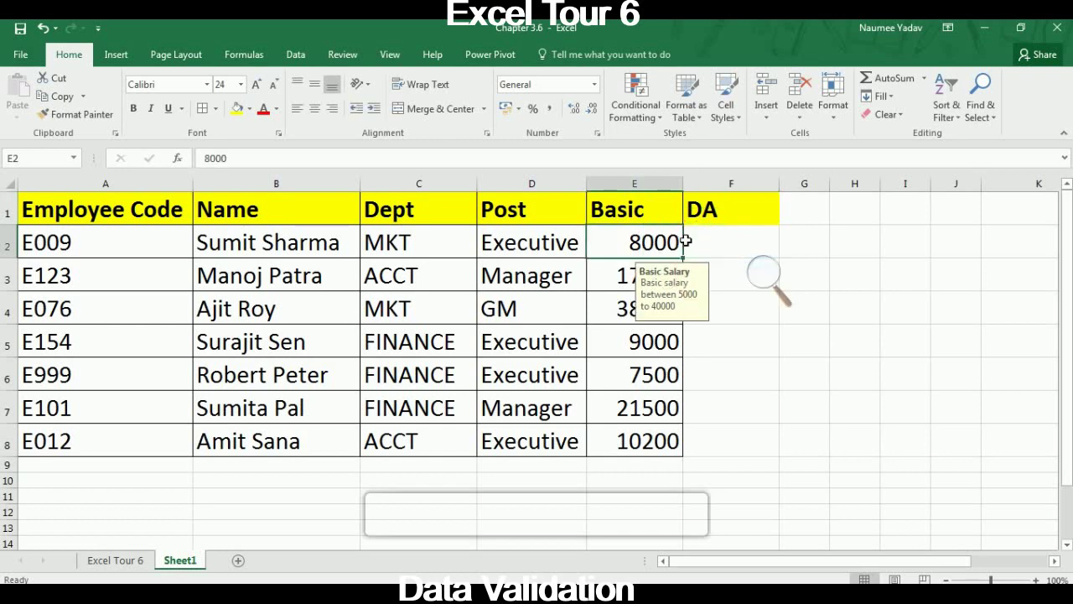
{"action": "left_click", "coordinate": [718, 247]}
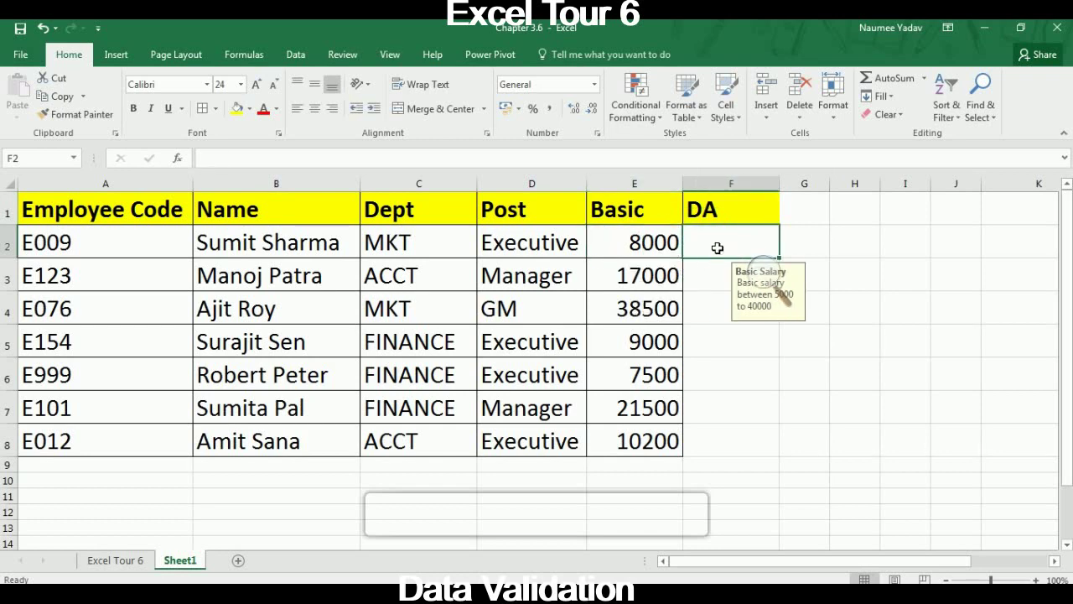
{"action": "type", "text": "="}
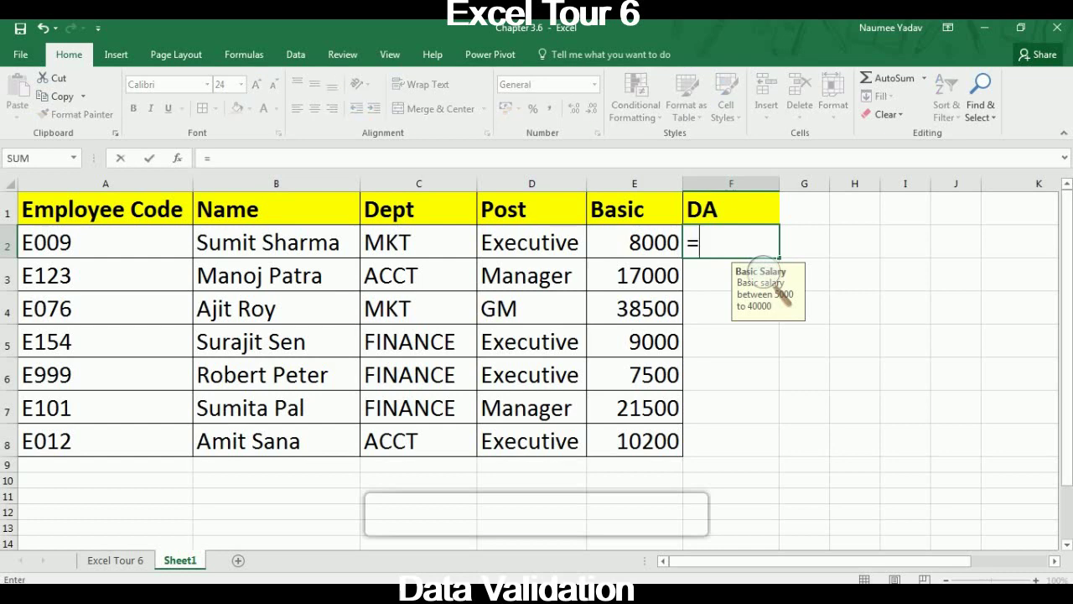
{"action": "left_click", "coordinate": [662, 249]}
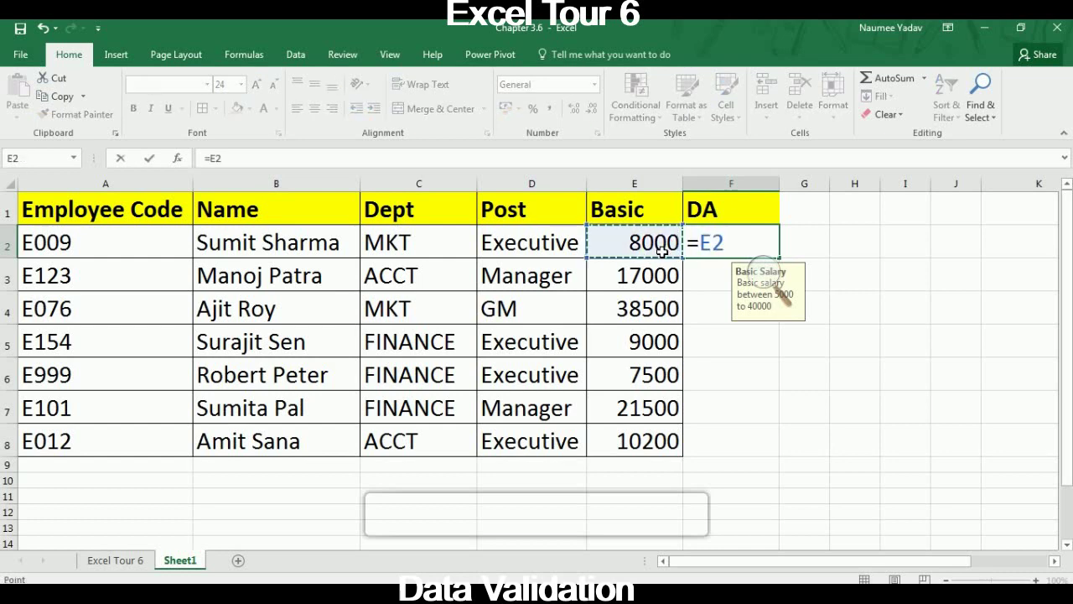
{"action": "type", "text": "*40&"}
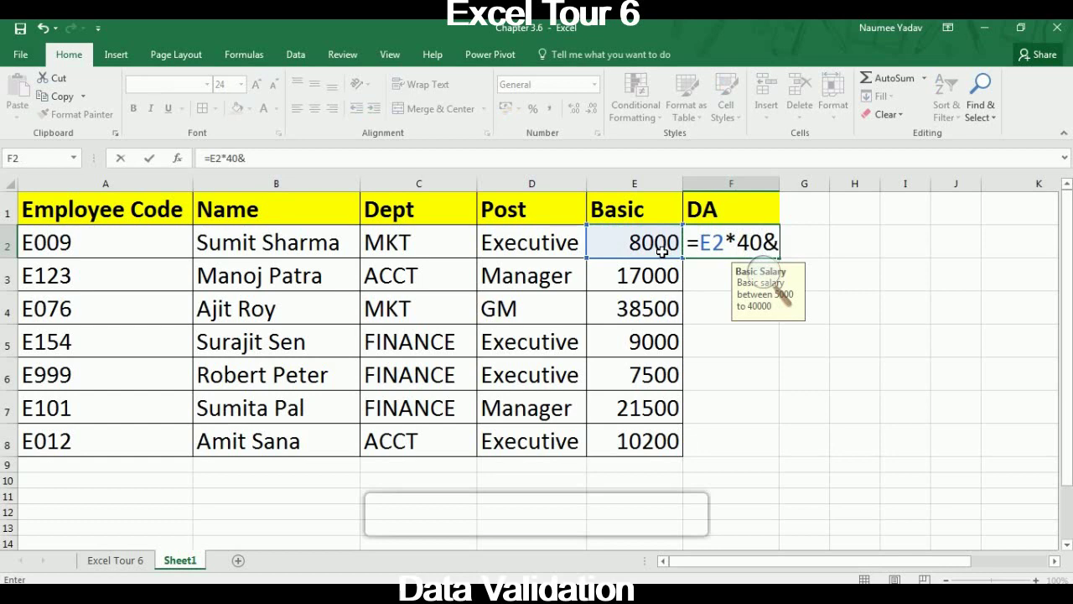
{"action": "key", "text": "BackSpace"}
{"action": "type", "text": "%"}
{"action": "key", "text": "Return"}
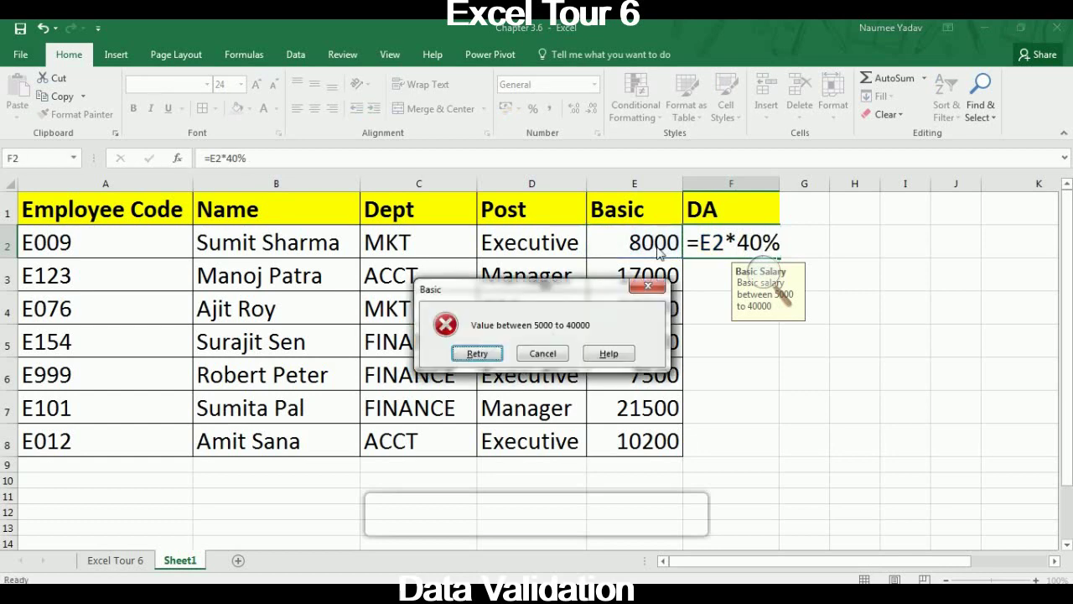
{"action": "left_click", "coordinate": [549, 355]}
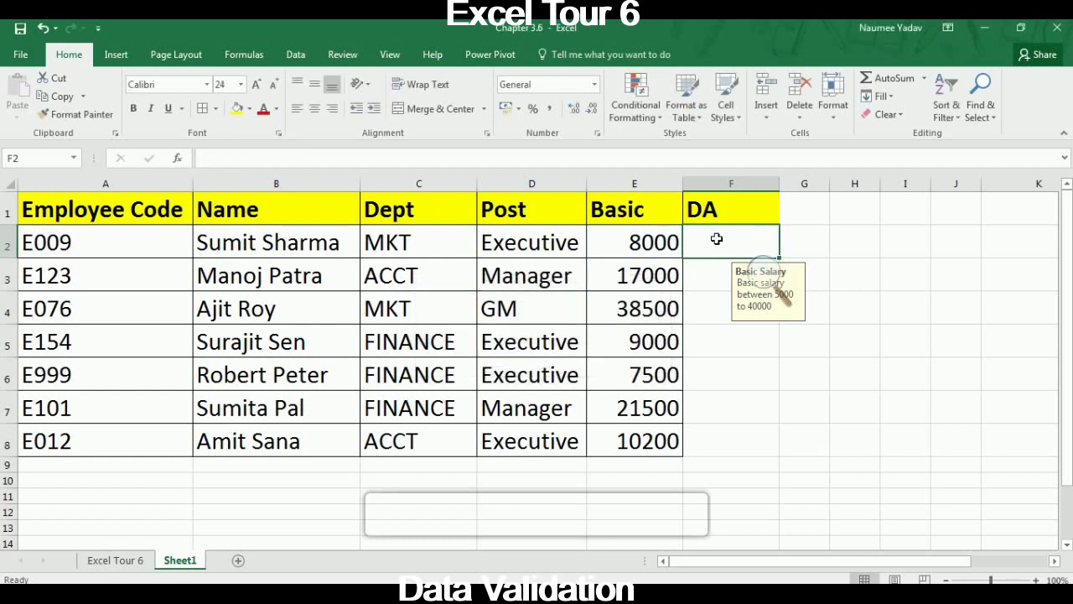
Clear all data validation settings from the DA cells F2:F8.
{"action": "key", "text": "shift+Down"}
{"action": "key", "text": "shift+Down"}
{"action": "key", "text": "shift+Down"}
{"action": "key", "text": "shift+Down"}
{"action": "key", "text": "shift+Down"}
{"action": "key", "text": "shift+Down"}
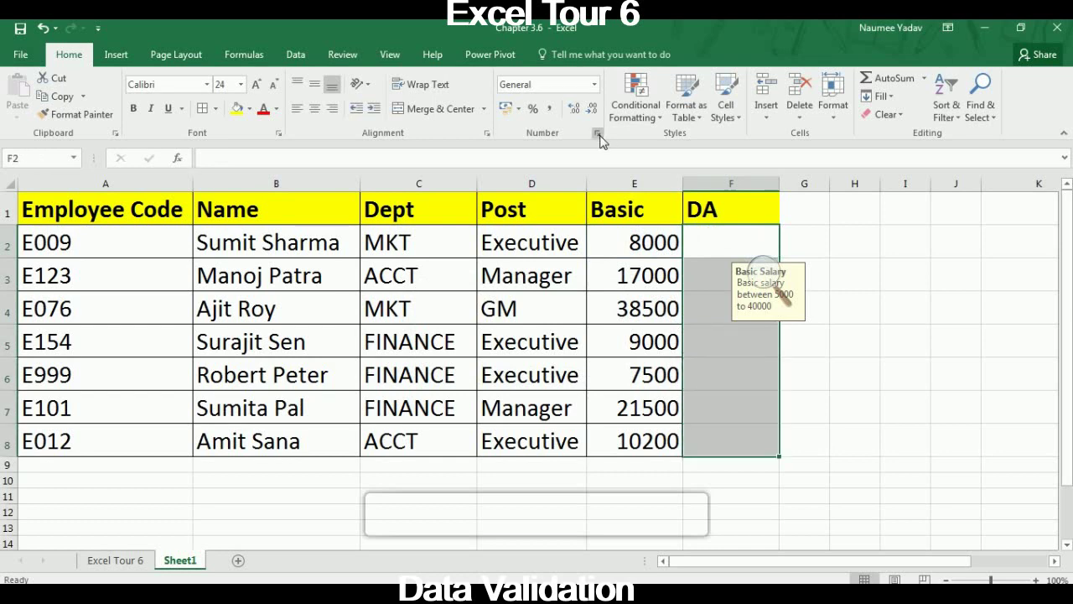
{"action": "left_click", "coordinate": [297, 53]}
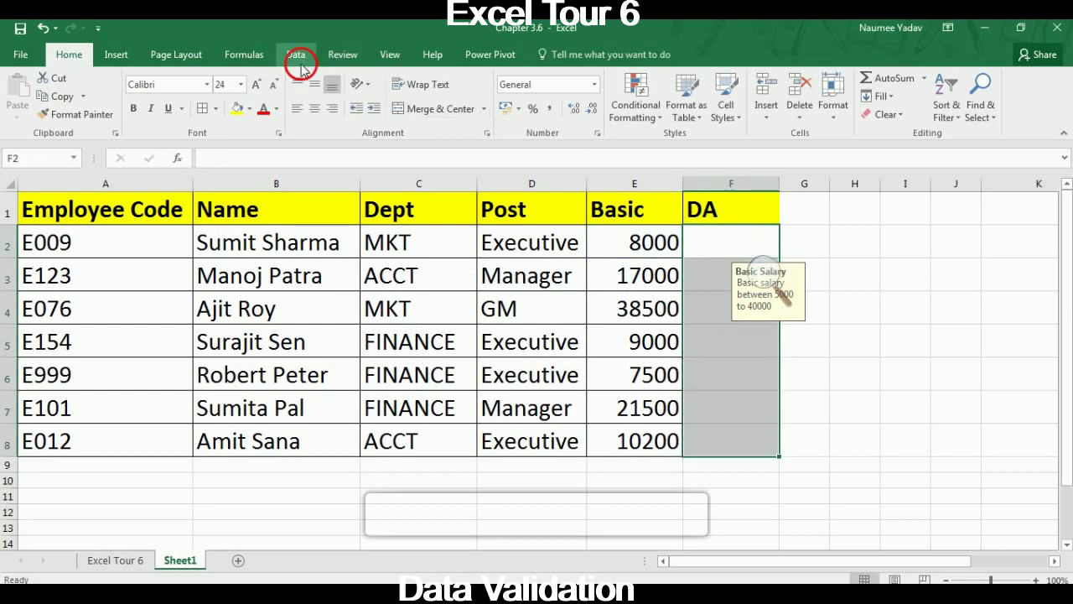
{"action": "left_click", "coordinate": [679, 115]}
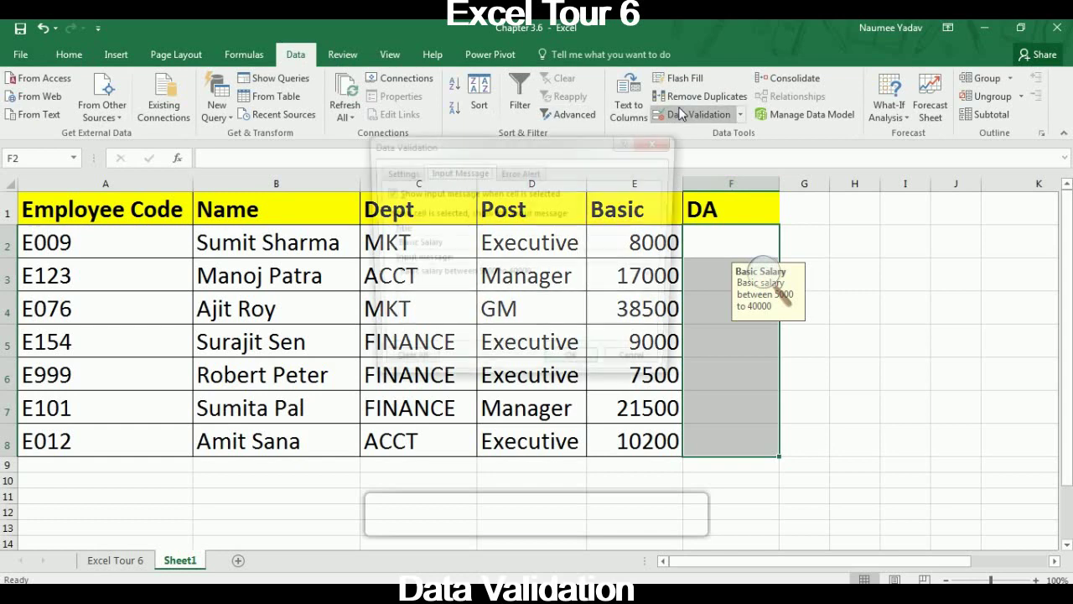
{"action": "left_click", "coordinate": [403, 367]}
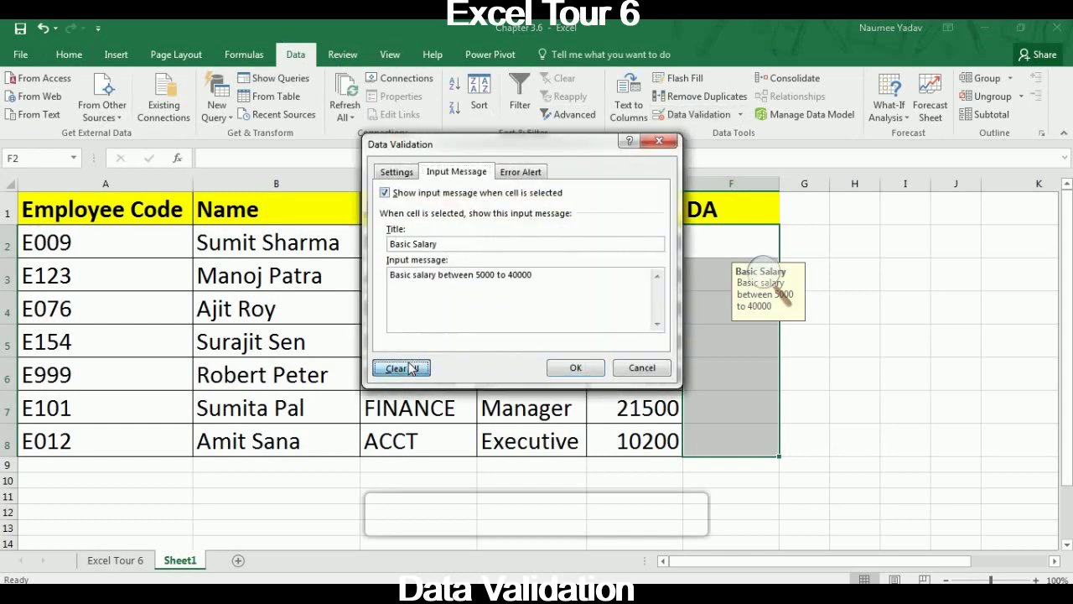
{"action": "left_click", "coordinate": [577, 371]}
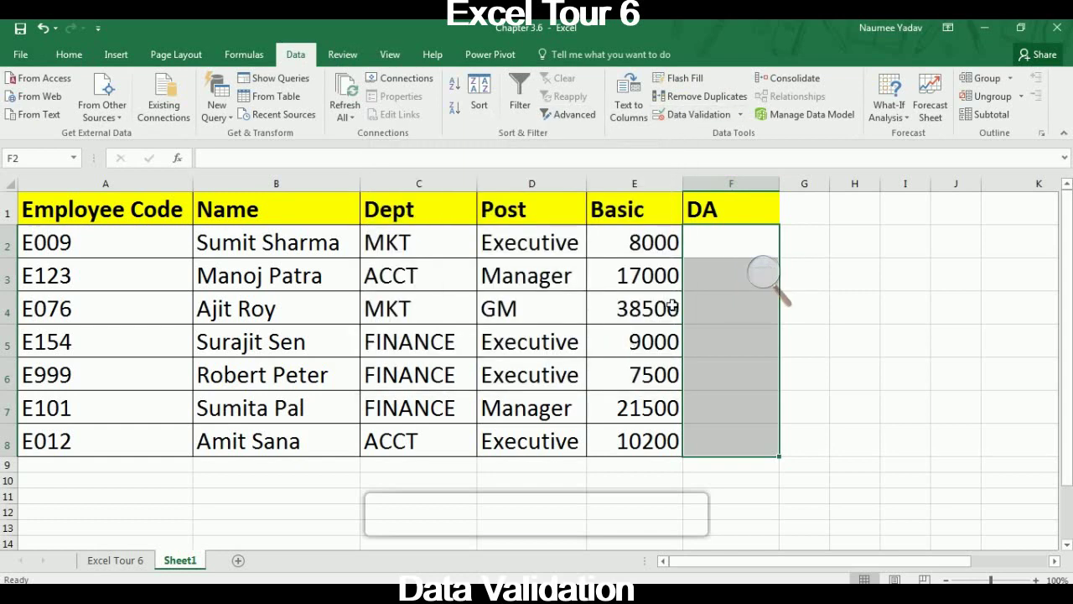
Calculate DA in cell F2 with the formula =E2*40%.
{"action": "left_click", "coordinate": [715, 256]}
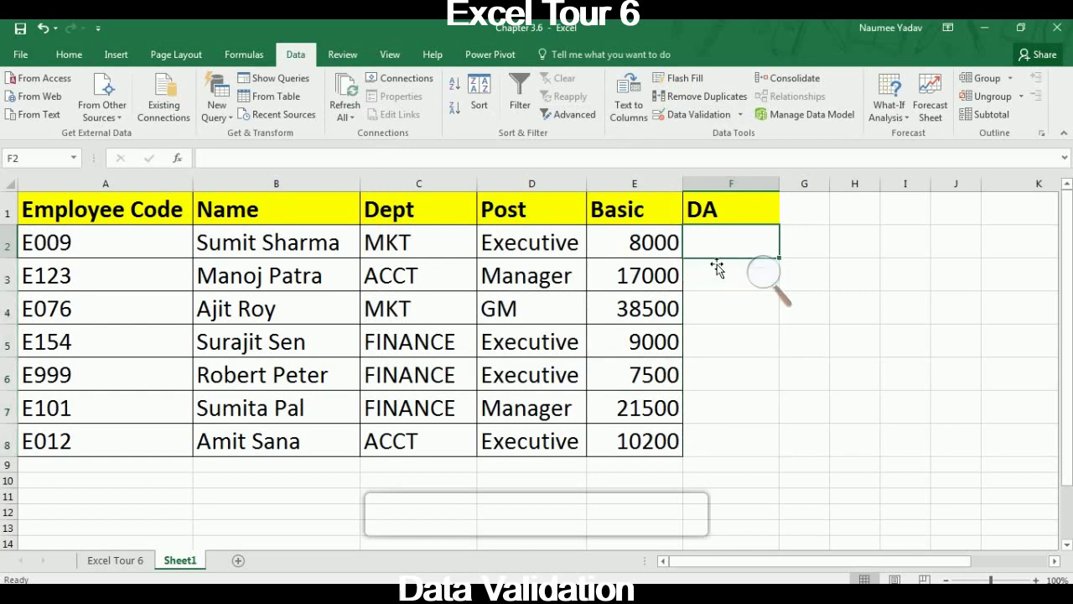
{"action": "type", "text": "="}
{"action": "key", "text": "Left"}
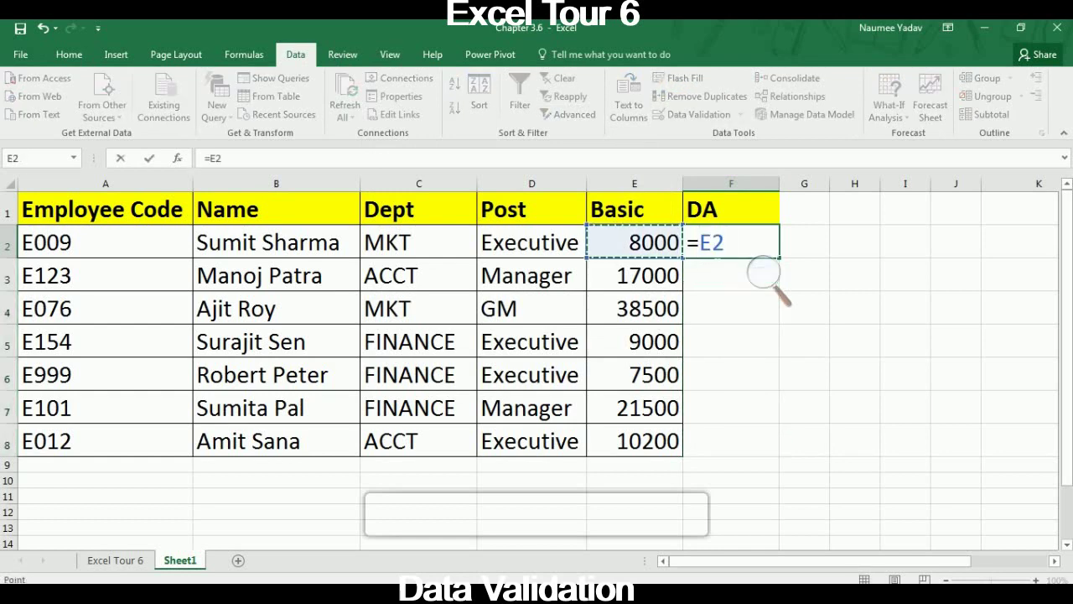
{"action": "type", "text": "*4"}
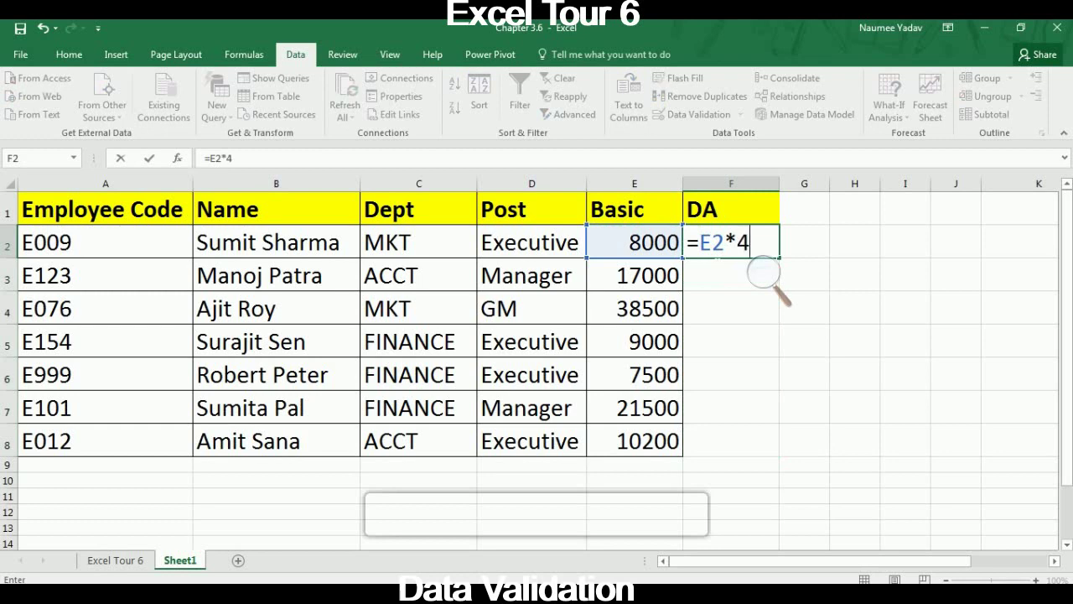
{"action": "type", "text": "0%"}
{"action": "key", "text": "Return"}
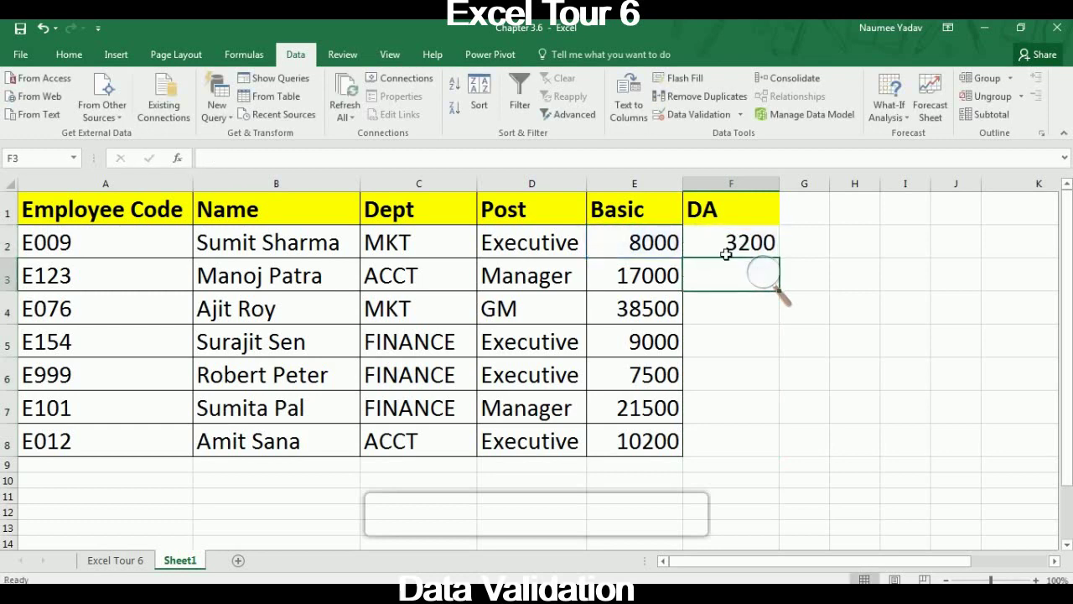
Fill the DA formula from F2 down through F8 for the remaining employees.
{"action": "left_click", "coordinate": [729, 249]}
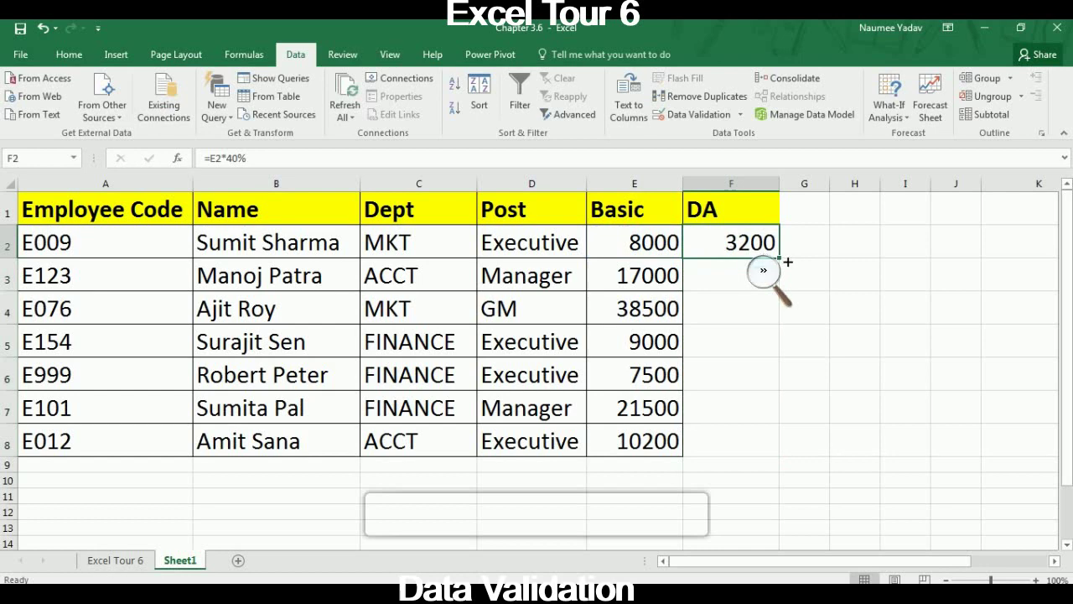
{"action": "left_click_drag", "start_coordinate": [788, 263], "coordinate": [777, 452]}
{"action": "left_click", "coordinate": [821, 406]}
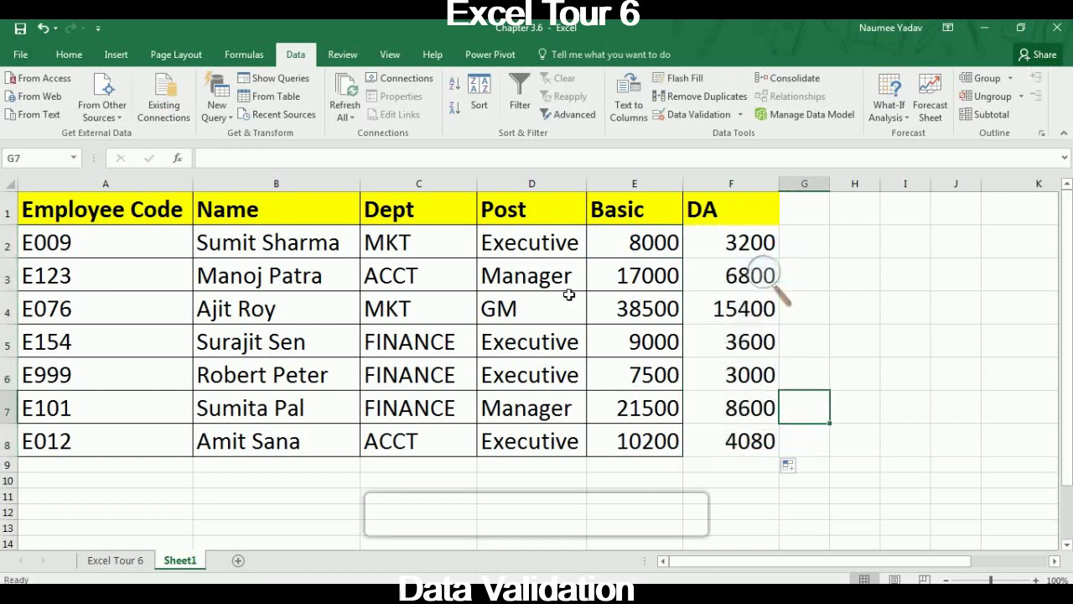
Copy the formatting of the Basic column E1:E8 onto the DA column F1:F8 with Format Painter.
{"action": "left_click_drag", "start_coordinate": [544, 215], "coordinate": [551, 453]}
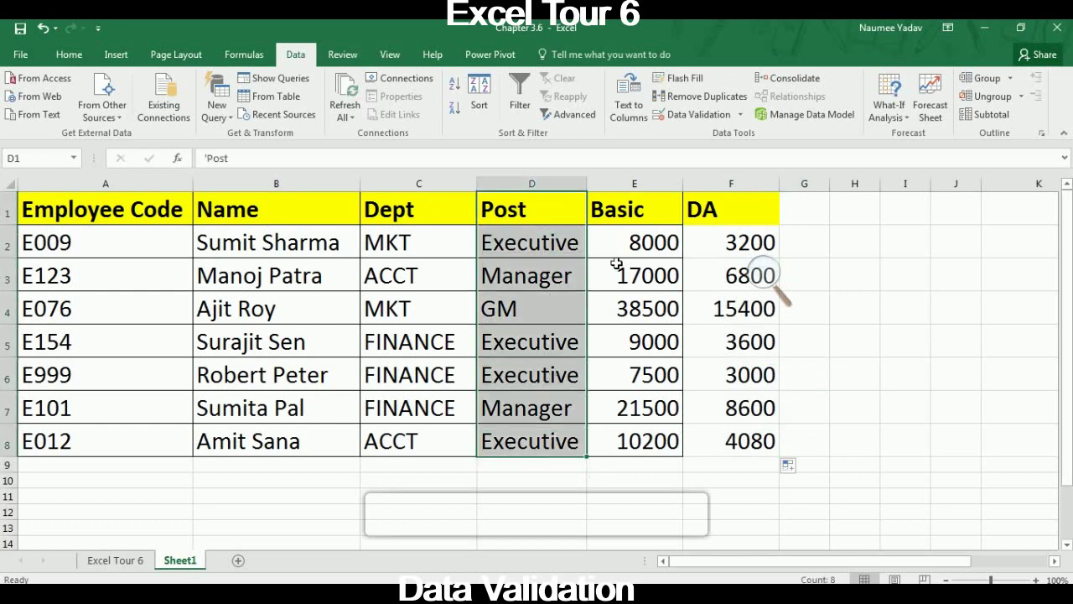
{"action": "left_click_drag", "start_coordinate": [630, 213], "coordinate": [642, 451]}
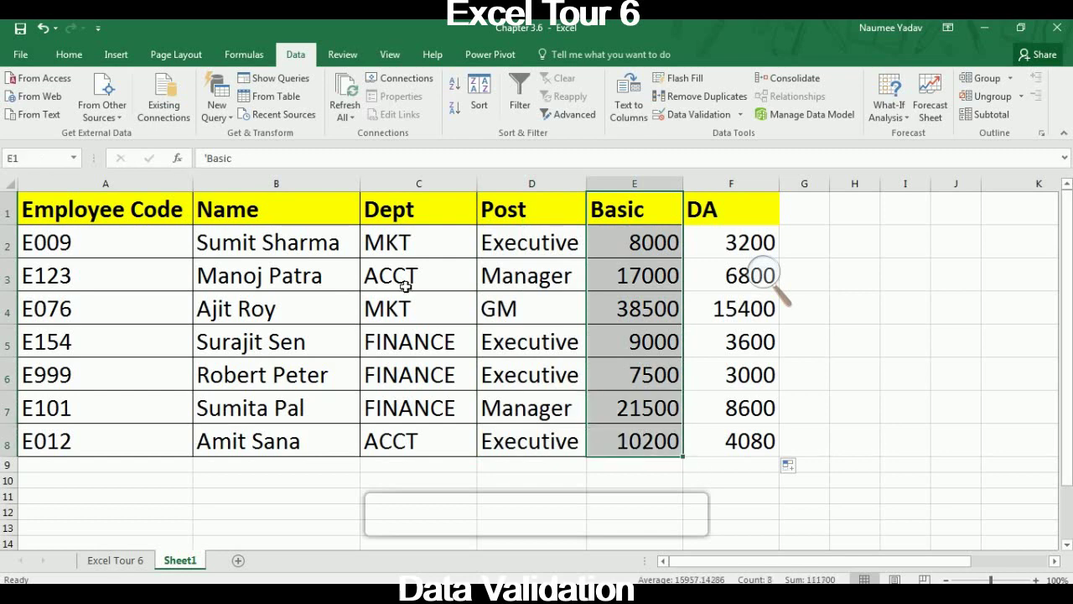
{"action": "left_click", "coordinate": [74, 57]}
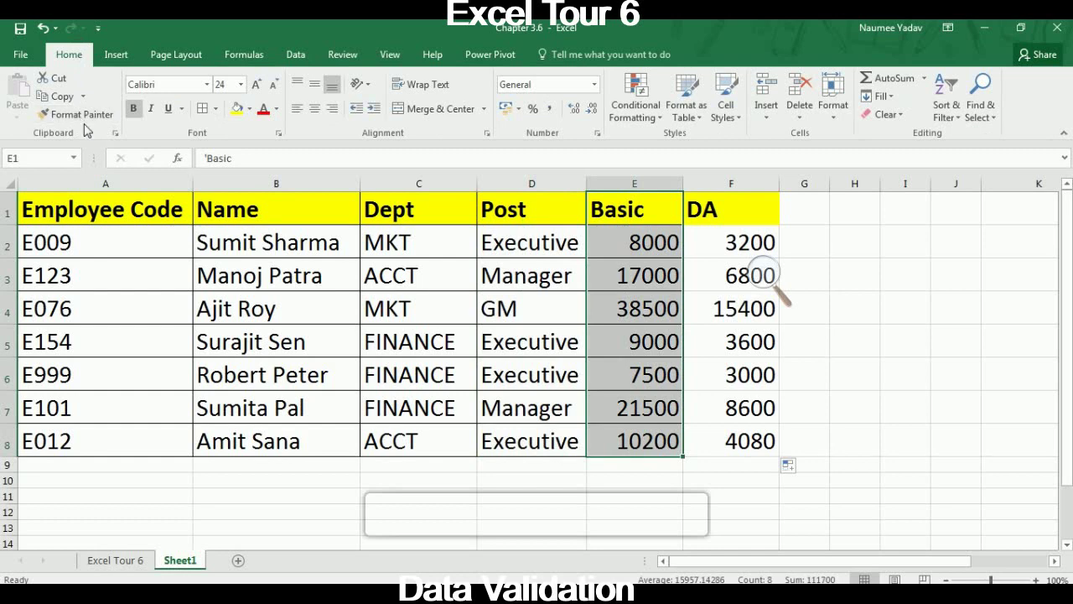
{"action": "left_click", "coordinate": [82, 115]}
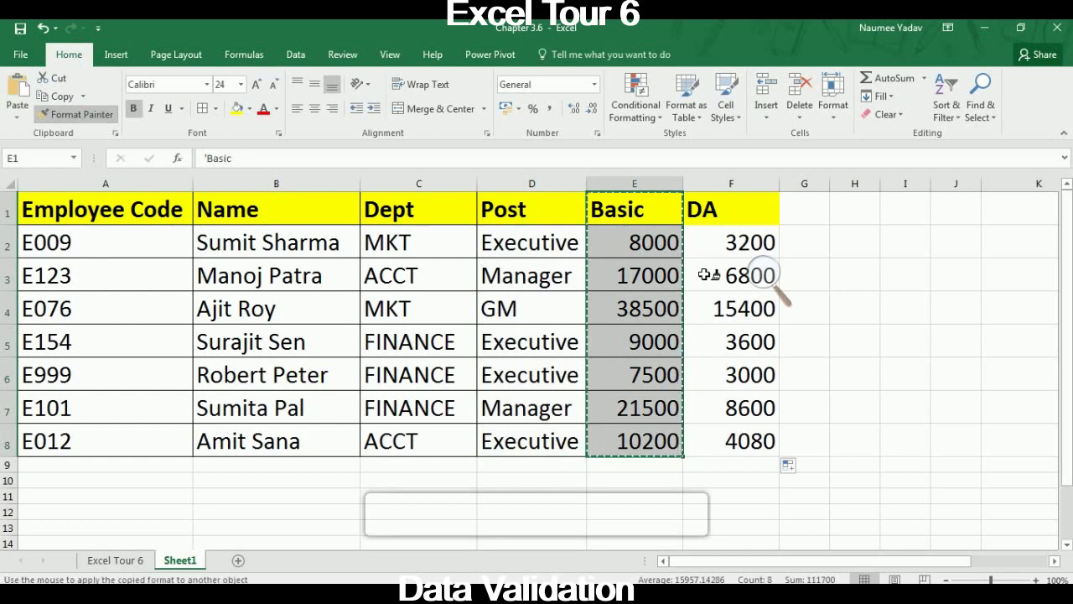
{"action": "mouse_move", "coordinate": [726, 221]}
{"action": "left_mouse_down"}
{"action": "mouse_move", "coordinate": [759, 450]}
{"action": "mouse_move", "coordinate": [770, 444]}
{"action": "left_mouse_up"}
{"action": "left_click", "coordinate": [886, 307]}
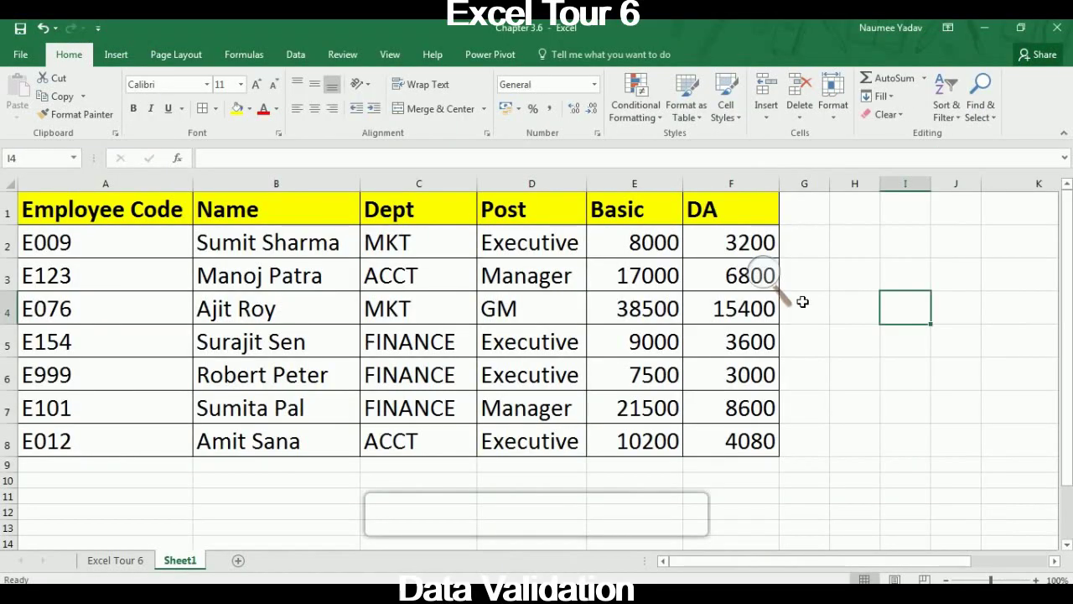
Examine the second part of question Q 2 in row 22 of the Excel Tour 6 sheet.
{"action": "left_click", "coordinate": [136, 560]}
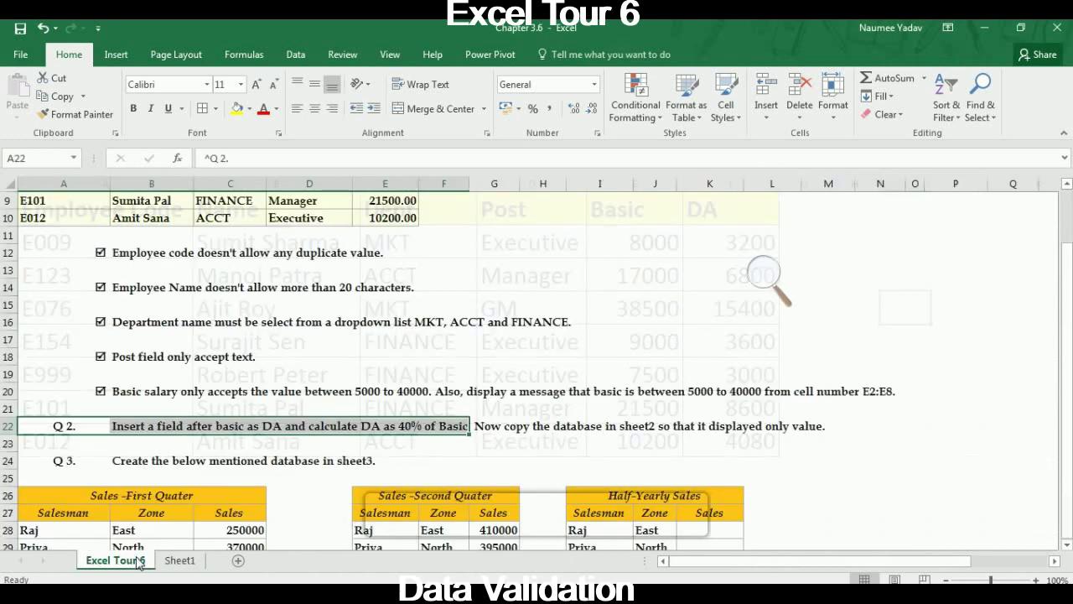
{"action": "left_click", "coordinate": [497, 430]}
{"action": "left_click_drag", "start_coordinate": [497, 430], "coordinate": [515, 453]}
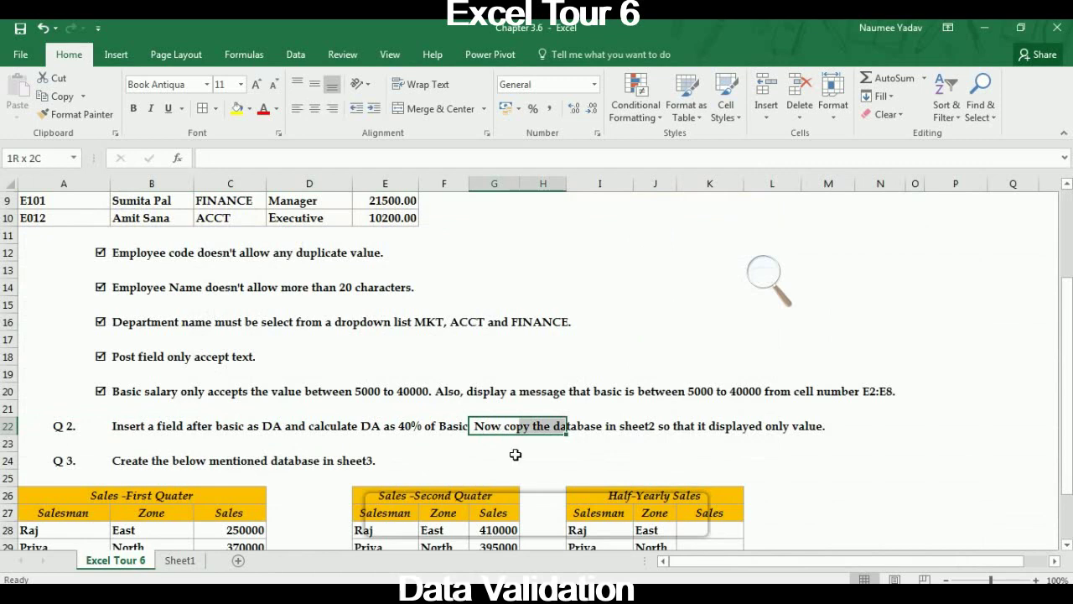
{"action": "key", "text": "shift+Right"}
{"action": "key", "text": "shift+Right"}
{"action": "key", "text": "shift+Right"}
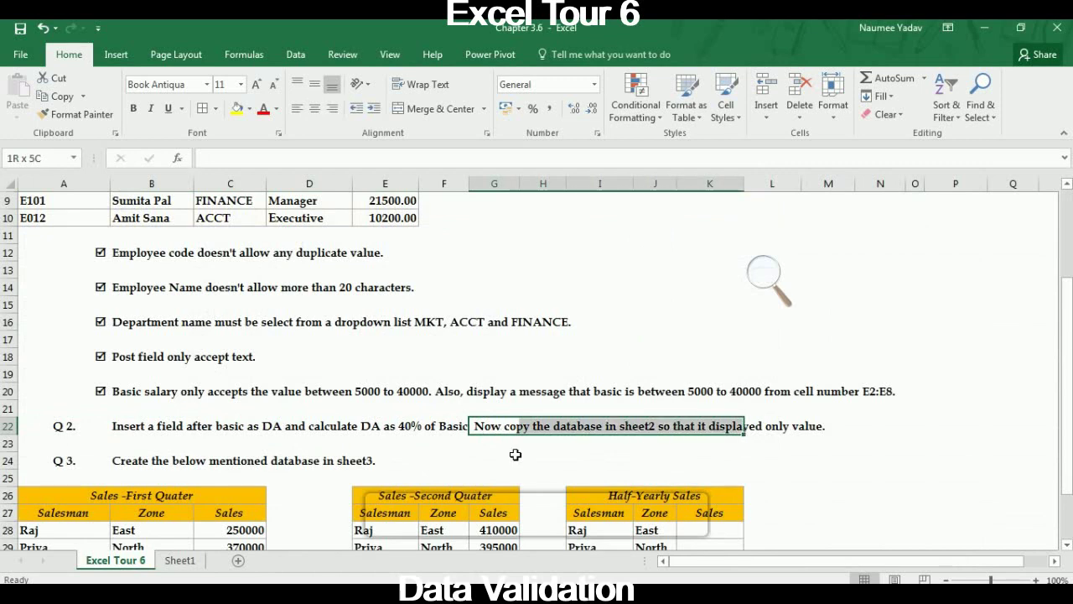
{"action": "key", "text": "shift+Right"}
{"action": "key", "text": "shift+Right"}
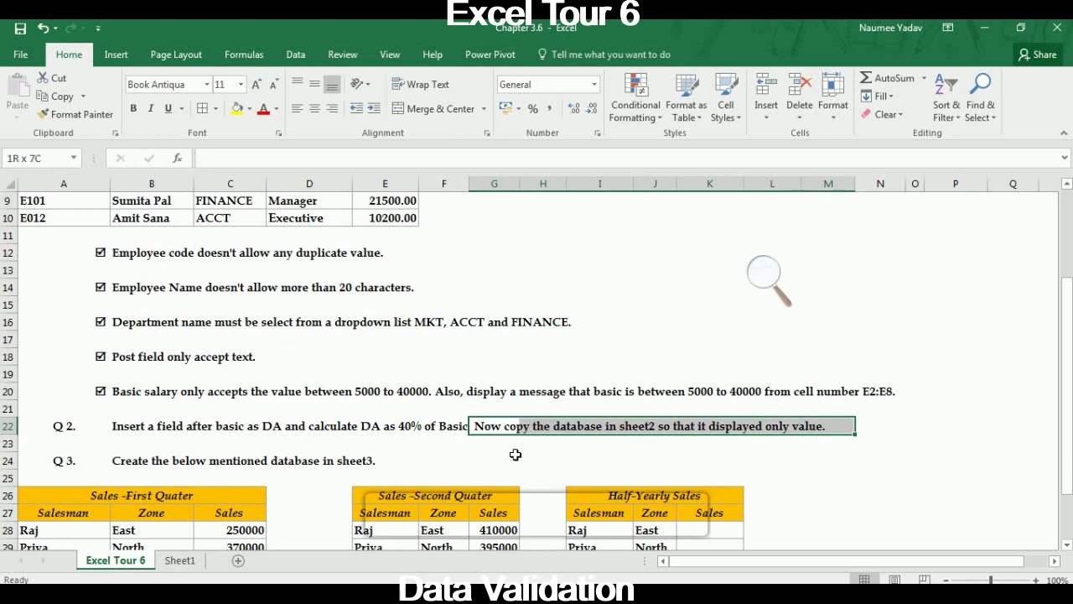
{"action": "key", "text": "Down"}
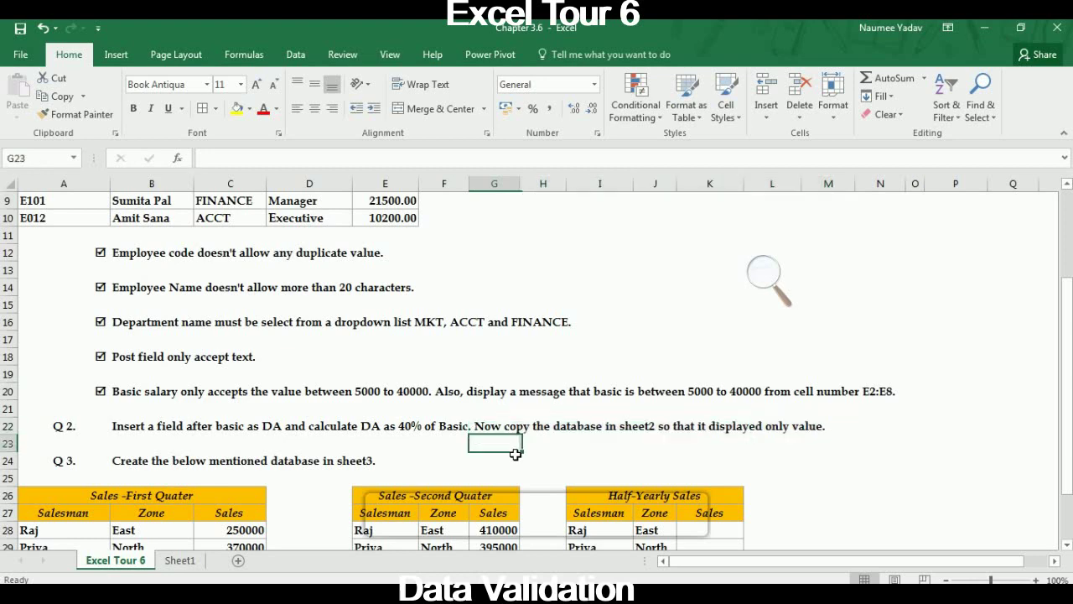
{"action": "key", "text": "Up"}
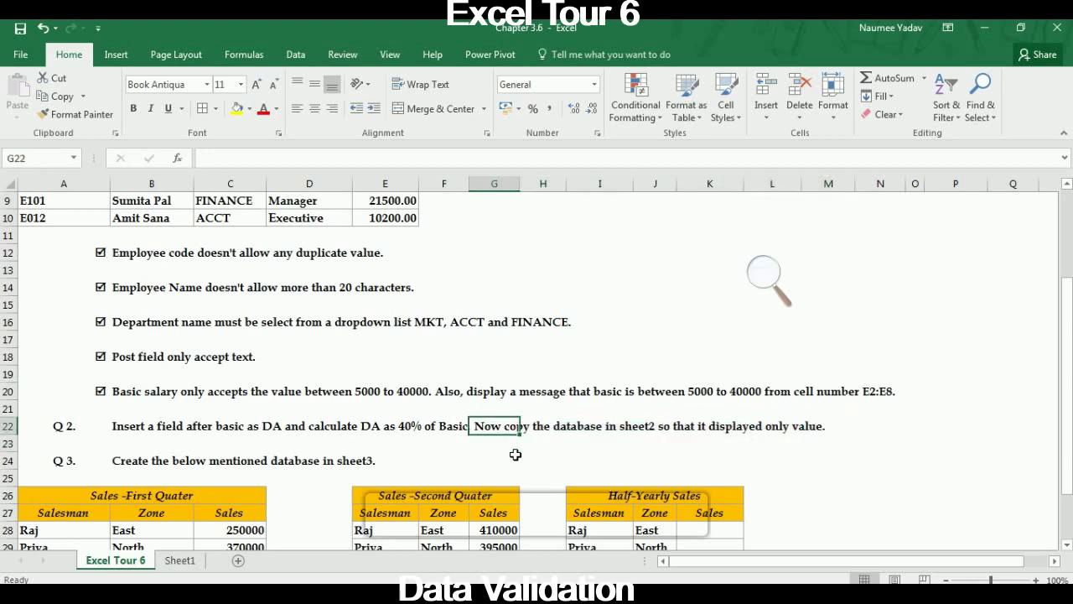
{"action": "key", "text": "Right"}
{"action": "key", "text": "Right"}
{"action": "key", "text": "Down"}
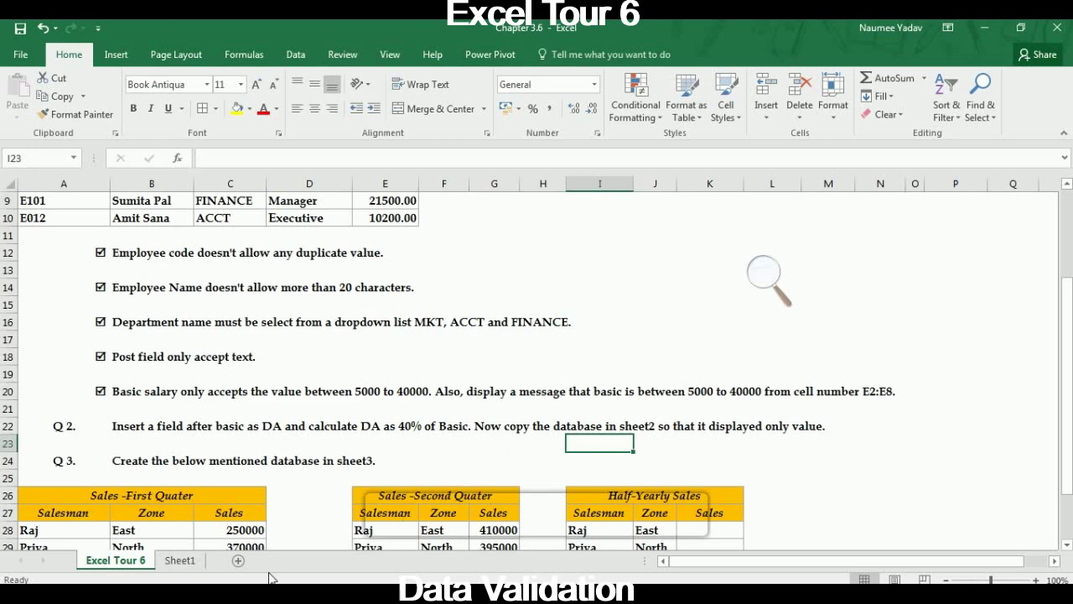
Copy the whole employee table A1:F8, including the DA column, from Sheet1.
{"action": "left_click", "coordinate": [180, 559]}
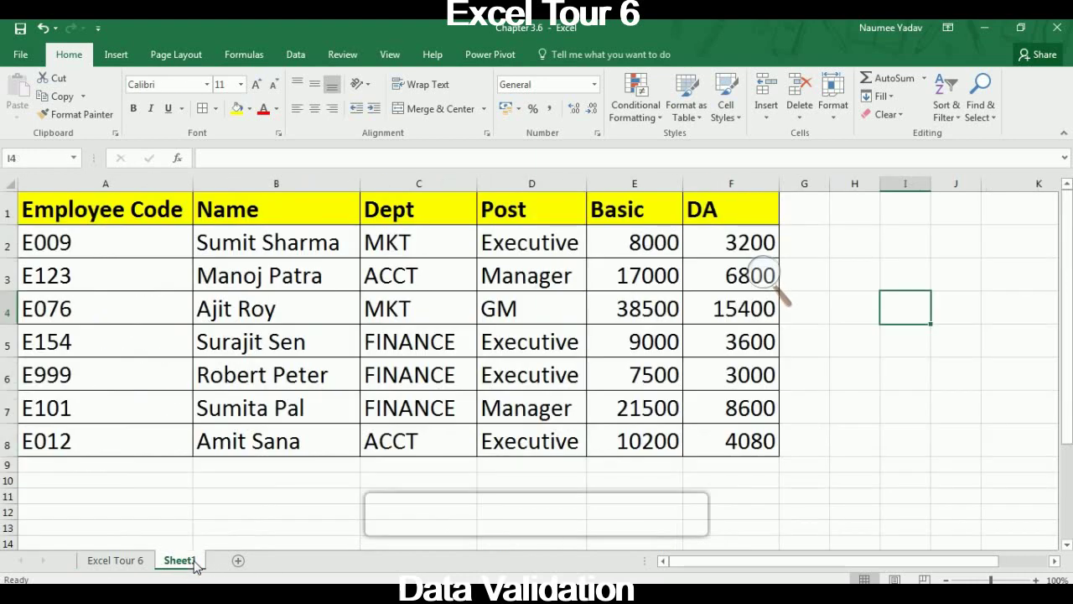
{"action": "left_click", "coordinate": [119, 215]}
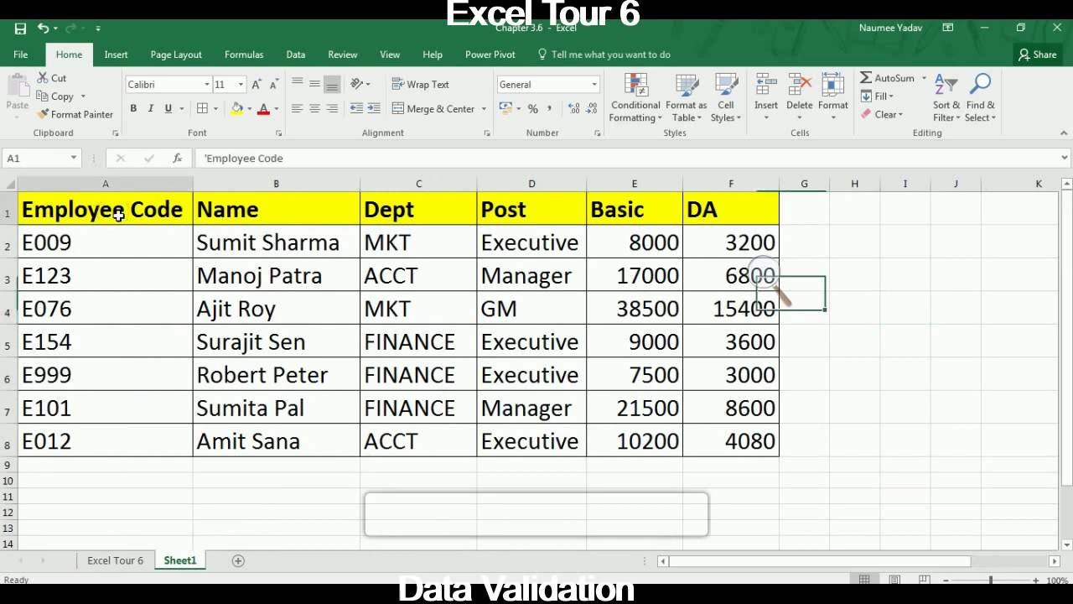
{"action": "left_click_drag", "start_coordinate": [119, 215], "coordinate": [730, 242]}
{"action": "key", "text": "shift+Down"}
{"action": "key", "text": "shift+Down"}
{"action": "key", "text": "shift+Down"}
{"action": "key", "text": "shift+Down"}
{"action": "key", "text": "shift+Down"}
{"action": "key", "text": "shift+Down"}
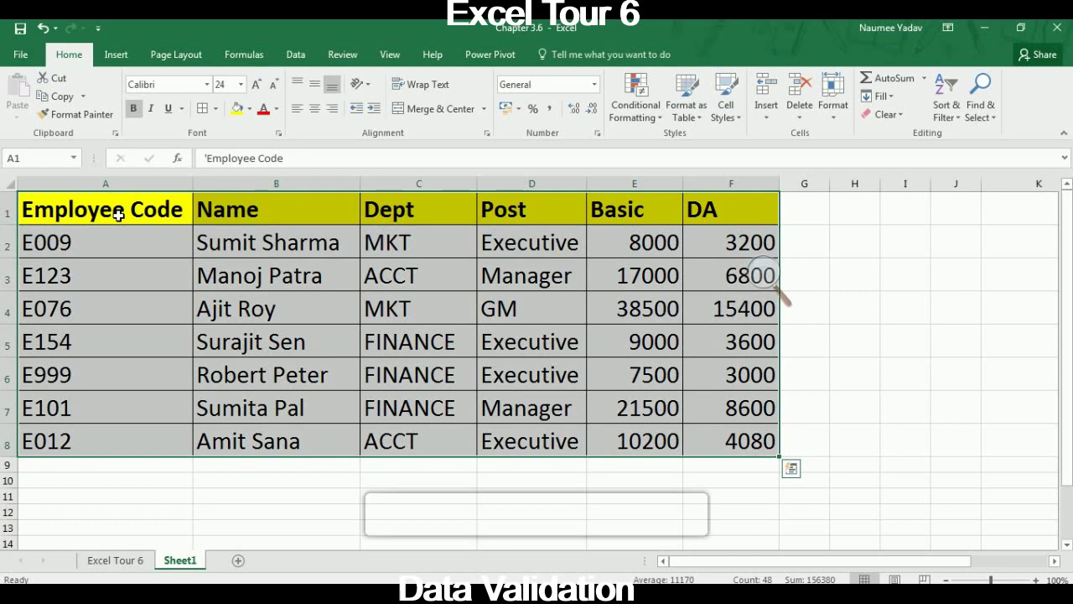
{"action": "left_click", "coordinate": [790, 468]}
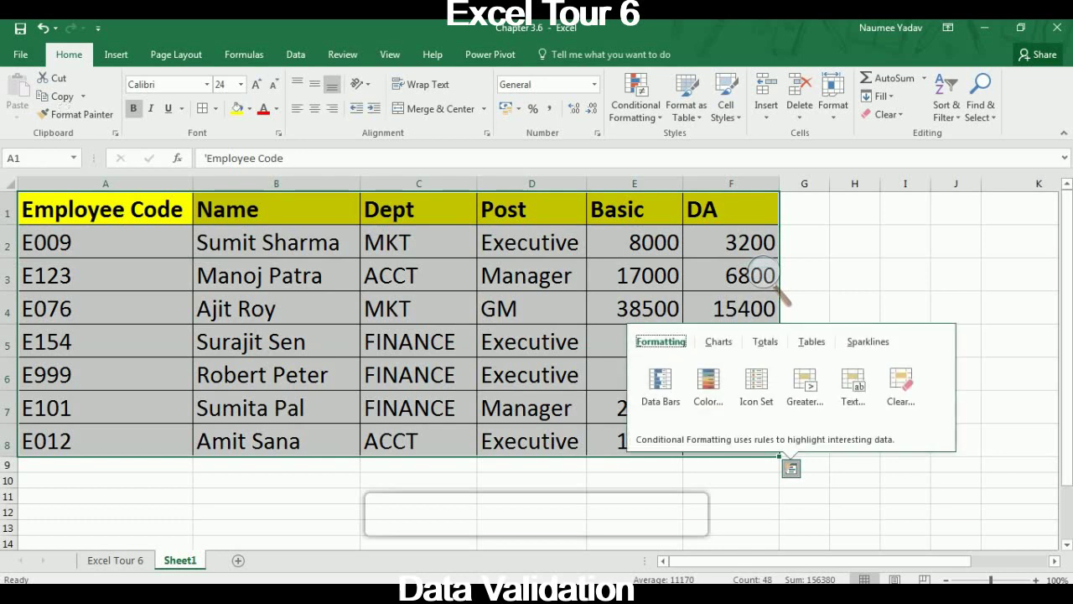
{"action": "left_click", "coordinate": [59, 96]}
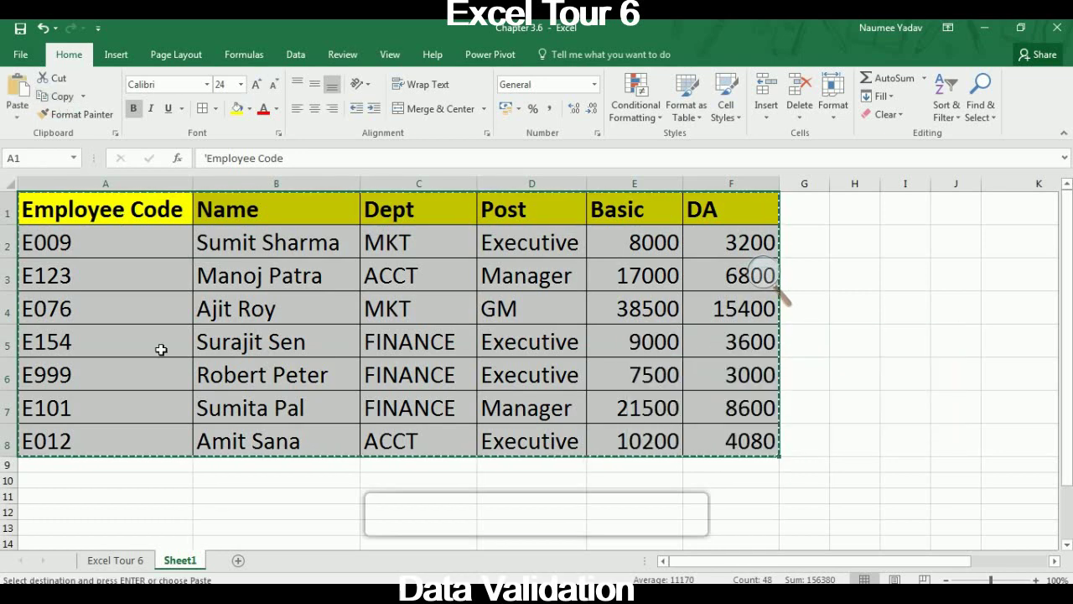
Add a new sheet, Sheet2, and paste the copied table at A1 with Paste Special set to Values.
{"action": "left_click", "coordinate": [239, 561]}
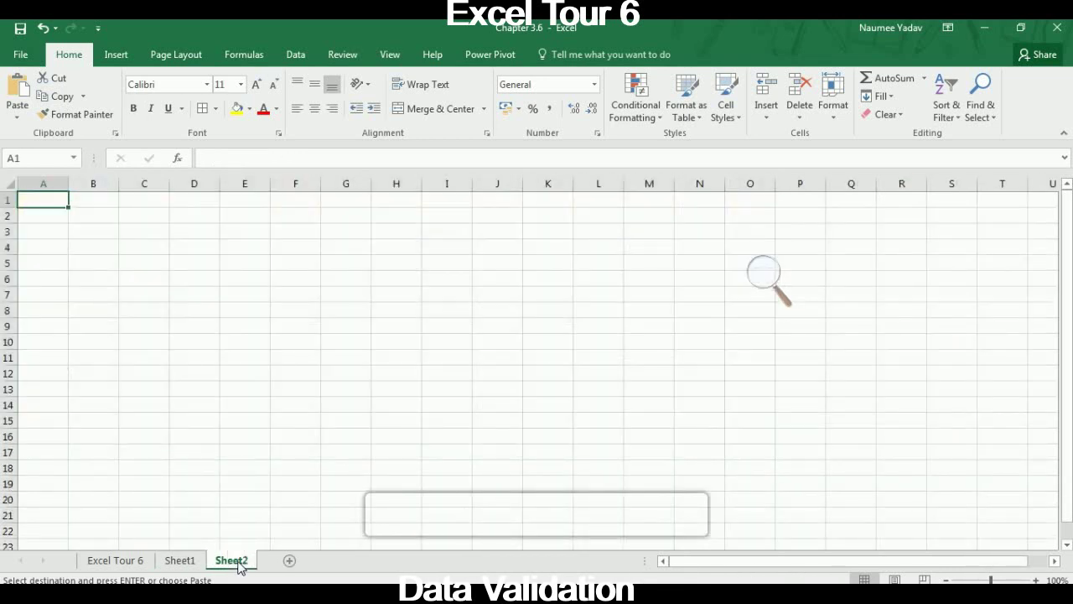
{"action": "left_click", "coordinate": [19, 120]}
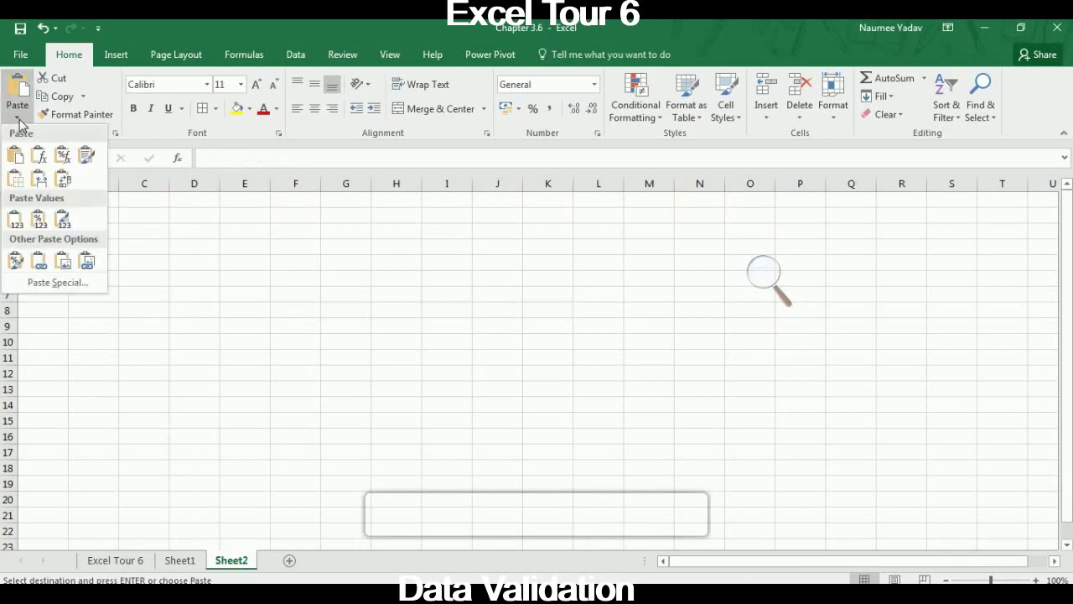
{"action": "left_click", "coordinate": [50, 283]}
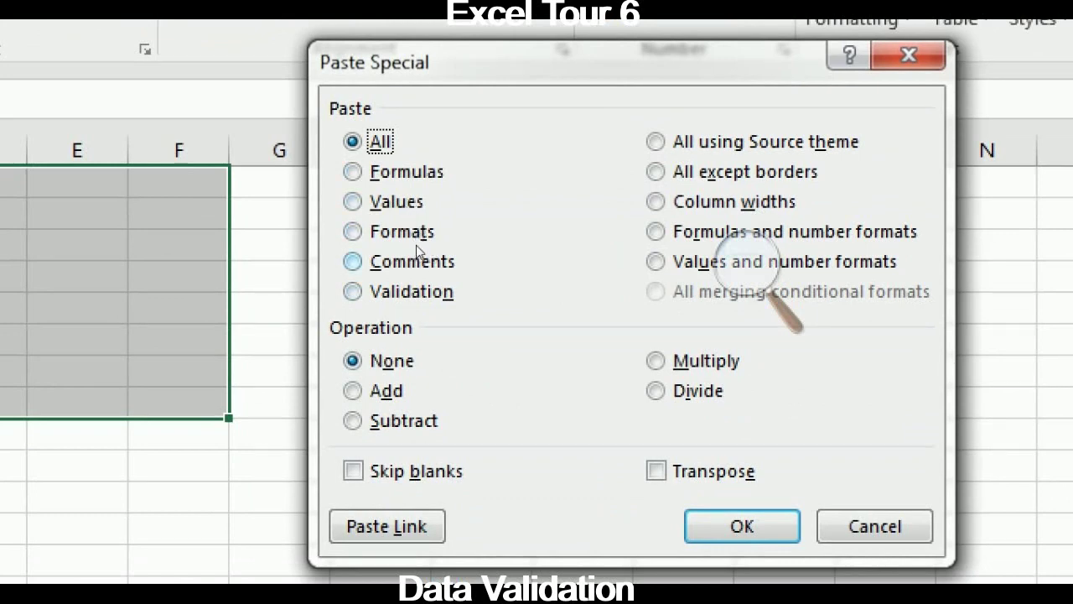
{"action": "left_click", "coordinate": [395, 203]}
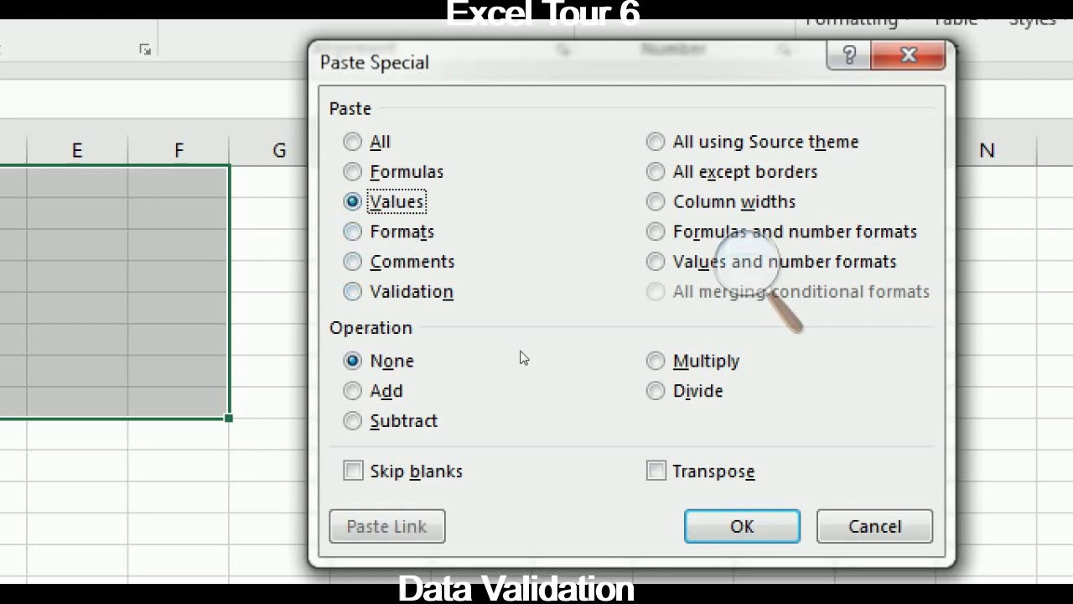
{"action": "key", "text": "Return"}
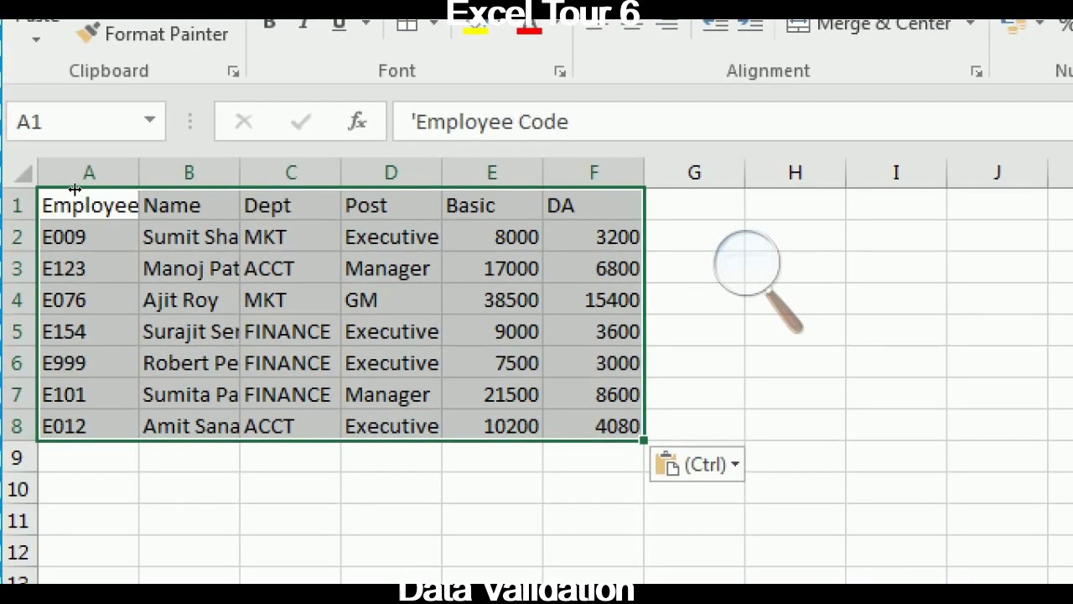
Widen column A in Sheet2 to fit the Employee Code header, and deselect the pasted range.
{"action": "left_click_drag", "start_coordinate": [139, 172], "coordinate": [208, 172]}
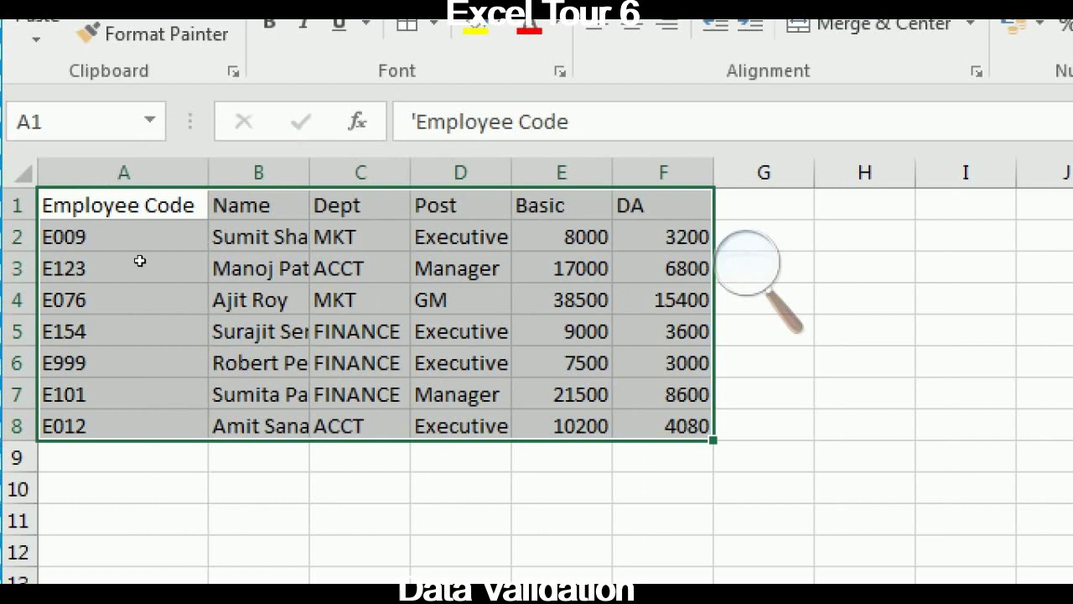
{"action": "key", "text": "Down"}
{"action": "key", "text": "Down"}
{"action": "key", "text": "Down"}
{"action": "key", "text": "Down"}
{"action": "key", "text": "Right"}
{"action": "key", "text": "Right"}
{"action": "key", "text": "Right"}
{"action": "key", "text": "Up"}
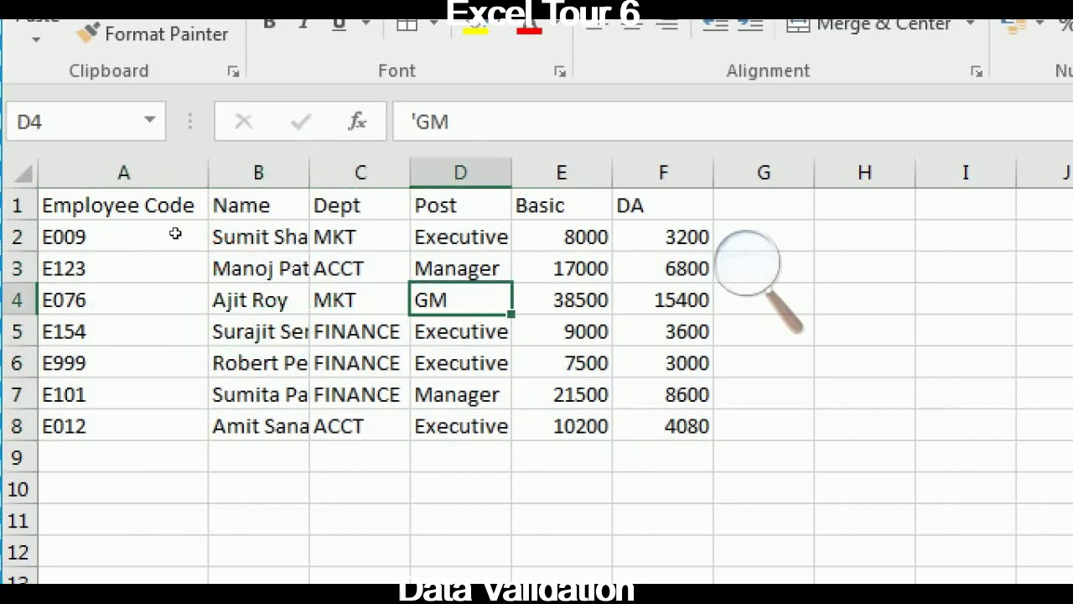
{"action": "key", "text": "Up"}
{"action": "key", "text": "Left"}
{"action": "key", "text": "Up"}
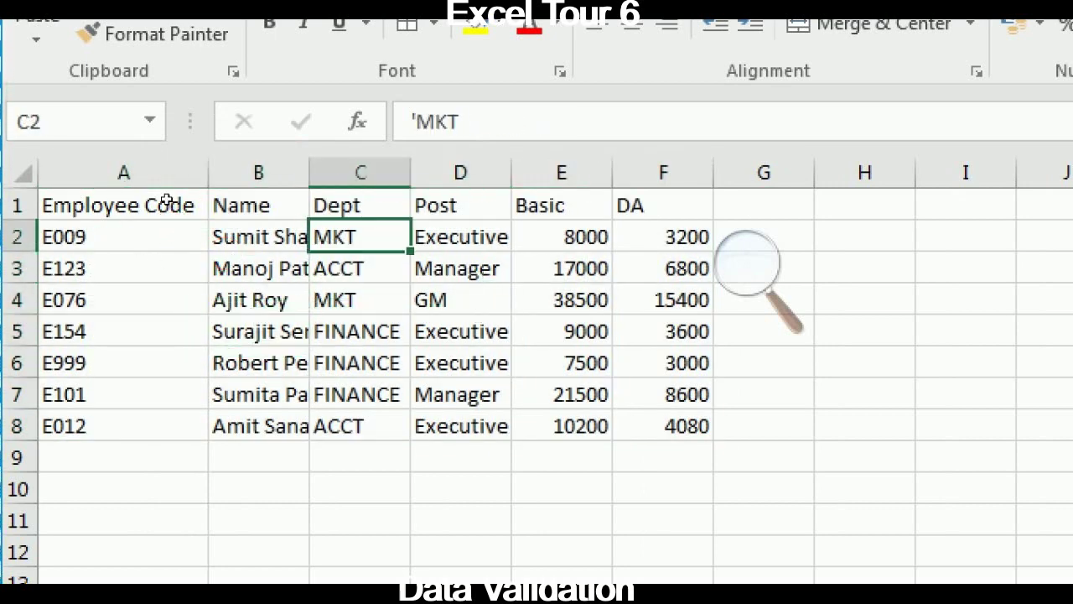
Widen columns B through F in Sheet2 to fit the names, departments, posts, Basic and DA values.
{"action": "left_click_drag", "start_coordinate": [308, 172], "coordinate": [356, 172]}
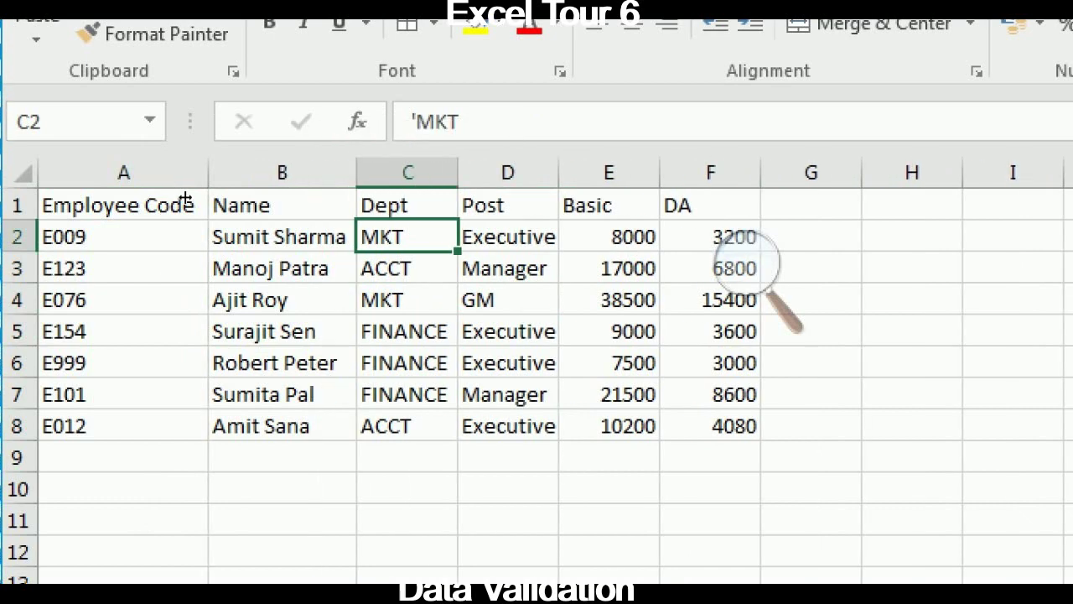
{"action": "left_click_drag", "start_coordinate": [457, 172], "coordinate": [507, 172]}
{"action": "left_click_drag", "start_coordinate": [608, 172], "coordinate": [621, 172]}
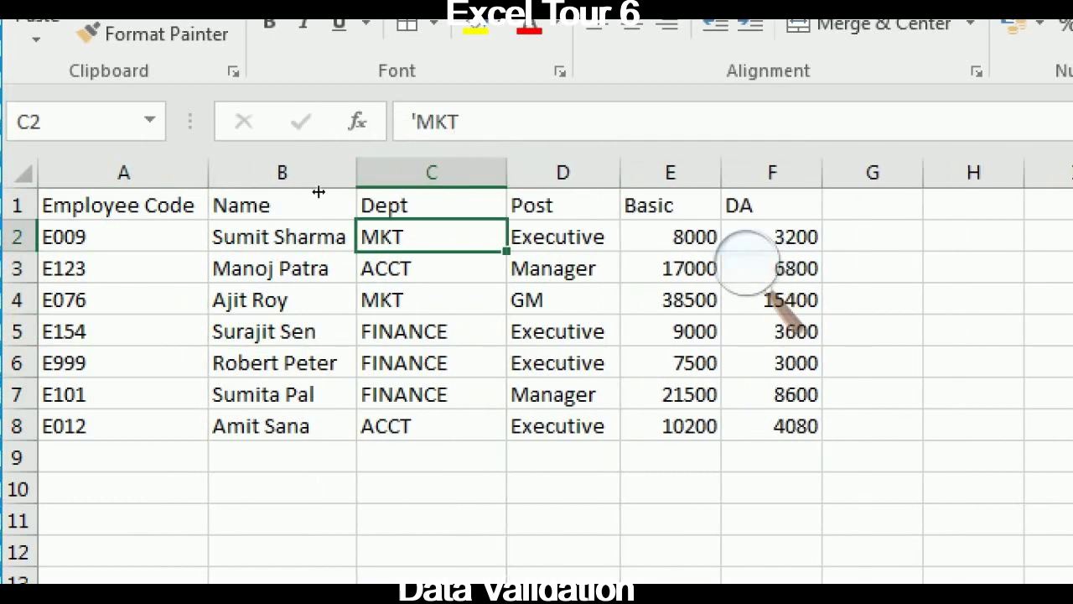
{"action": "left_click_drag", "start_coordinate": [721, 171], "coordinate": [737, 172]}
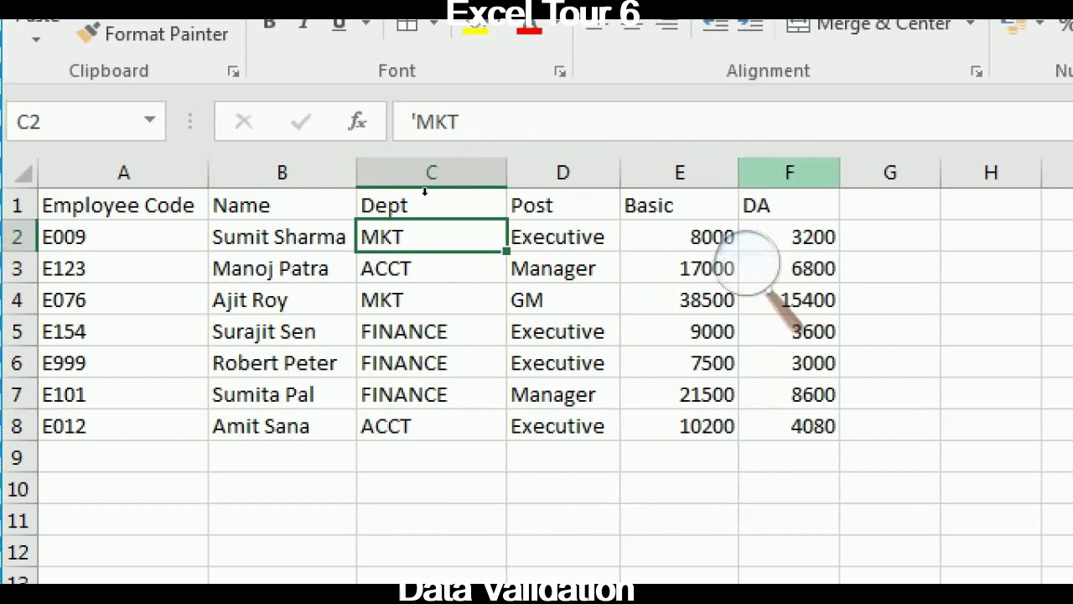
{"action": "left_click_drag", "start_coordinate": [839, 172], "coordinate": [856, 172]}
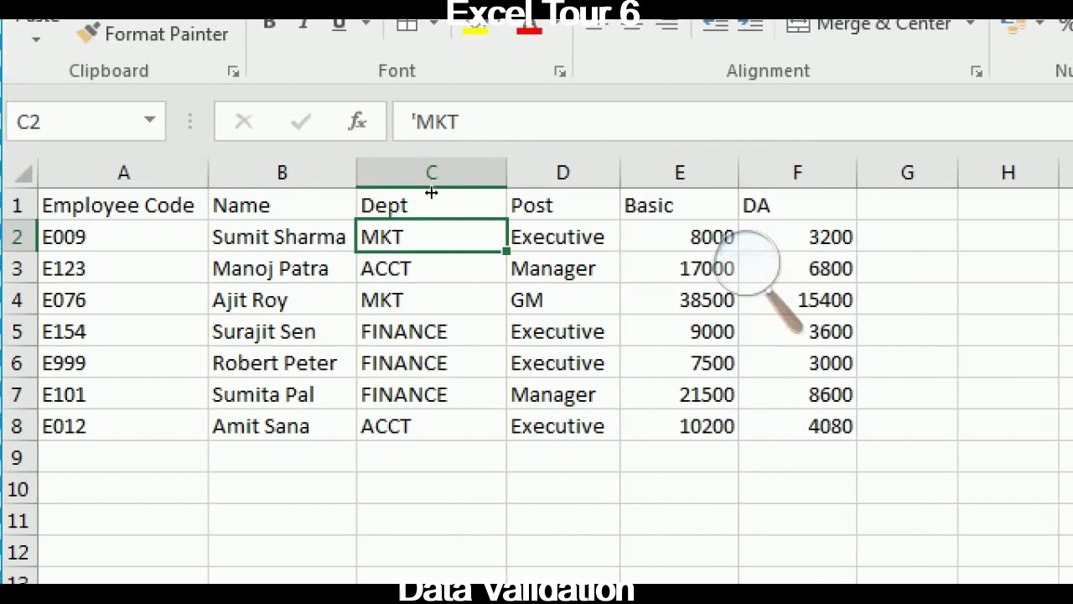
Read questions 3 and 4 and the sales tables between them on the Excel Tour 6 sheet.
{"action": "left_click", "coordinate": [612, 312]}
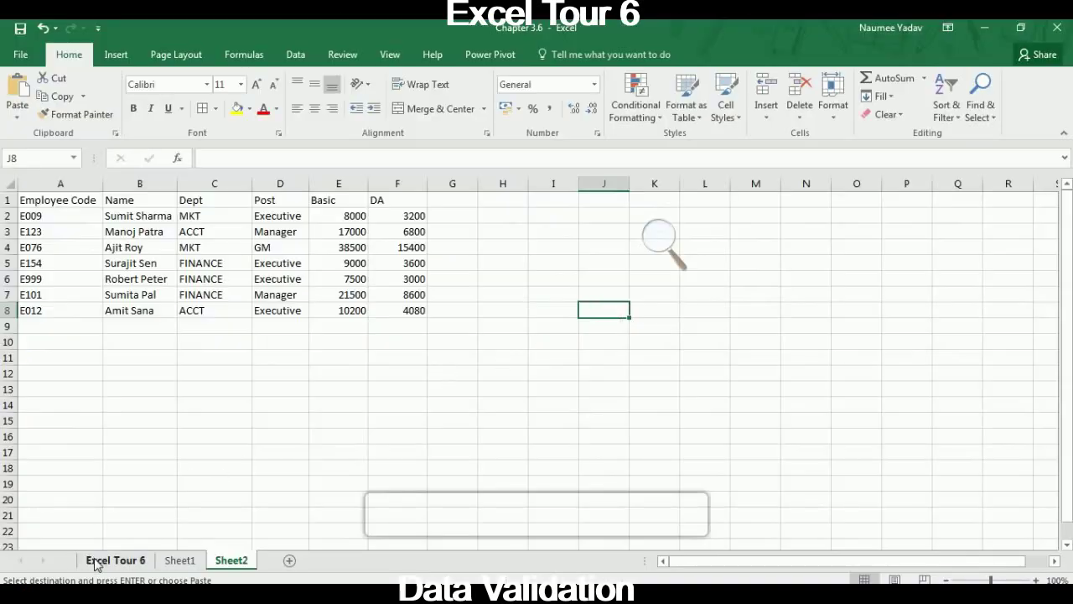
{"action": "left_click", "coordinate": [97, 561]}
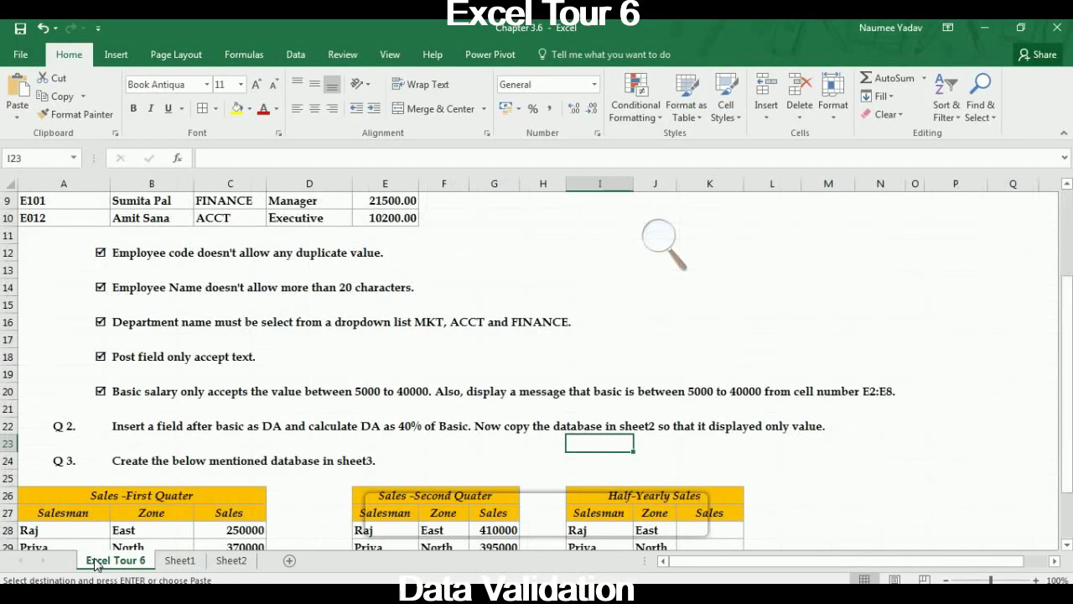
{"action": "left_click", "coordinate": [70, 466]}
{"action": "key", "text": "shift+Right"}
{"action": "key", "text": "shift+Right"}
{"action": "key", "text": "shift+Right"}
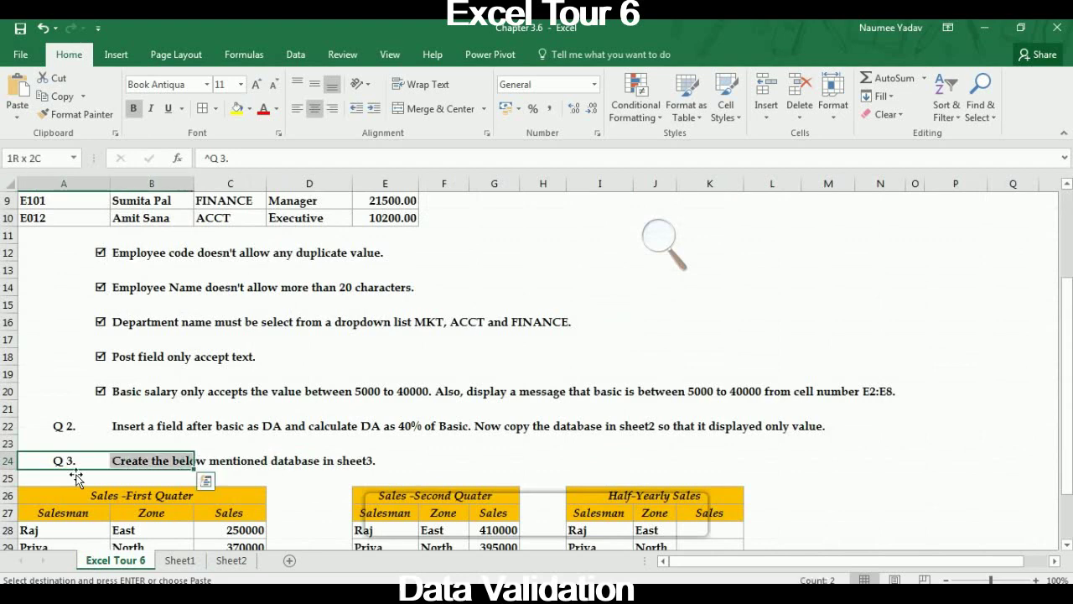
{"action": "key", "text": "shift+Right"}
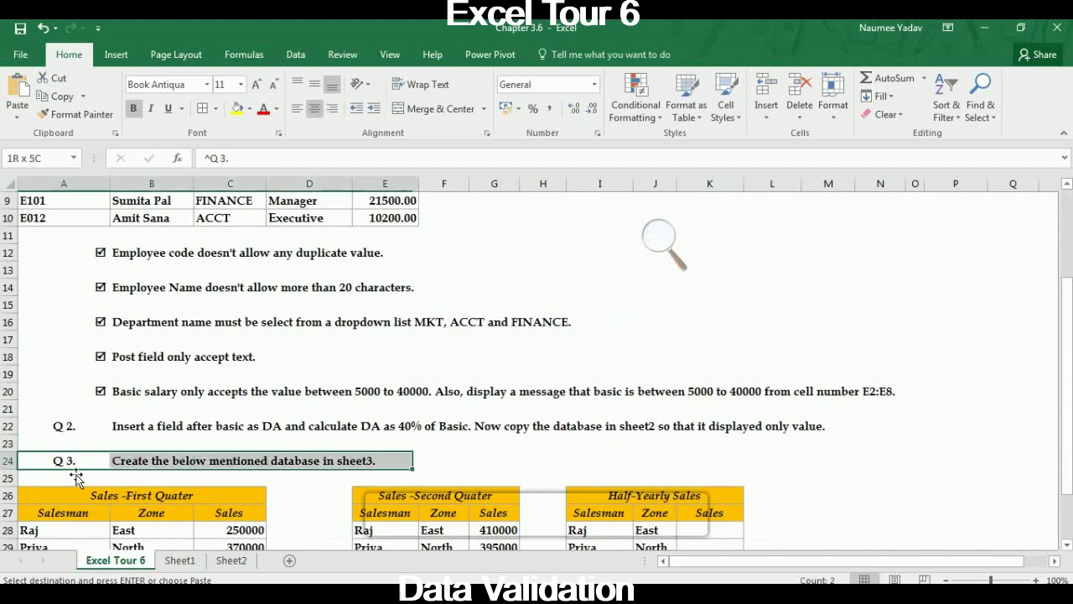
{"action": "key", "text": "Down"}
{"action": "key", "text": "Down"}
{"action": "key", "text": "Down"}
{"action": "key", "text": "Down"}
{"action": "key", "text": "Down"}
{"action": "key", "text": "Down"}
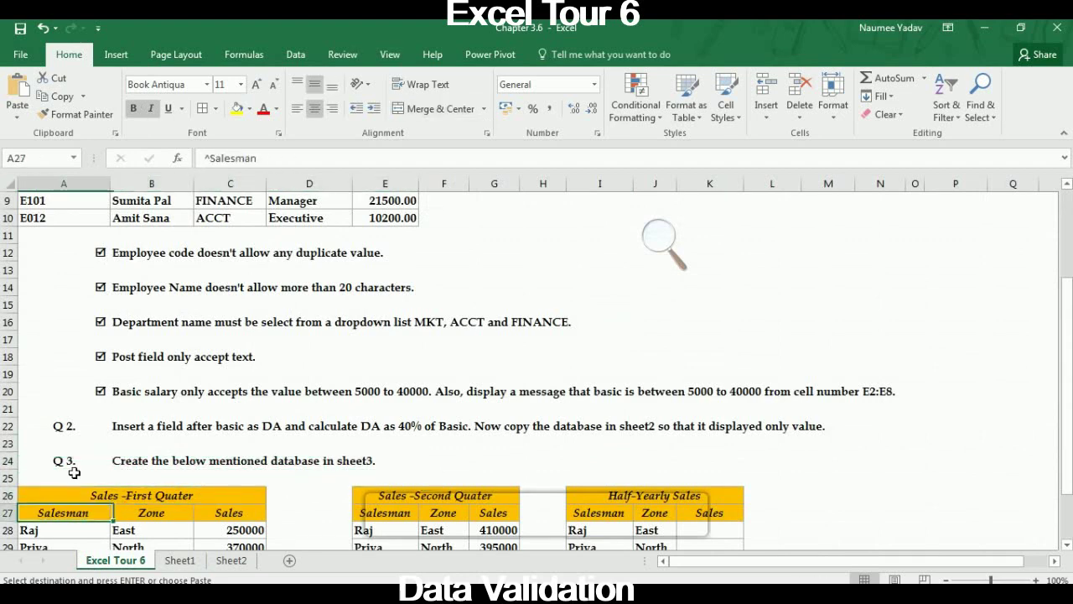
{"action": "key", "text": "Down"}
{"action": "key", "text": "Down"}
{"action": "key", "text": "Down"}
{"action": "key", "text": "Down"}
{"action": "key", "text": "Down"}
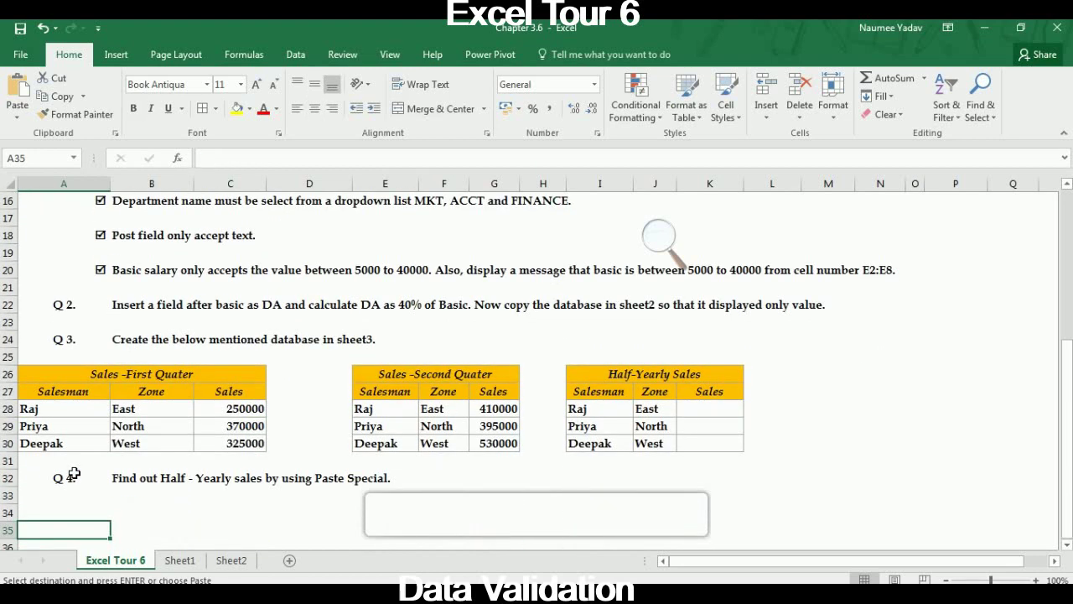
Copy the First Quarter, Second Quarter and Half-Yearly sales tables together, range A26:K30, from the Excel Tour 6 sheet.
{"action": "key", "text": "Up"}
{"action": "key", "text": "Up"}
{"action": "key", "text": "Up"}
{"action": "key", "text": "Up"}
{"action": "key", "text": "Up"}
{"action": "key", "text": "Up"}
{"action": "key", "text": "Up"}
{"action": "key", "text": "Up"}
{"action": "key", "text": "Up"}
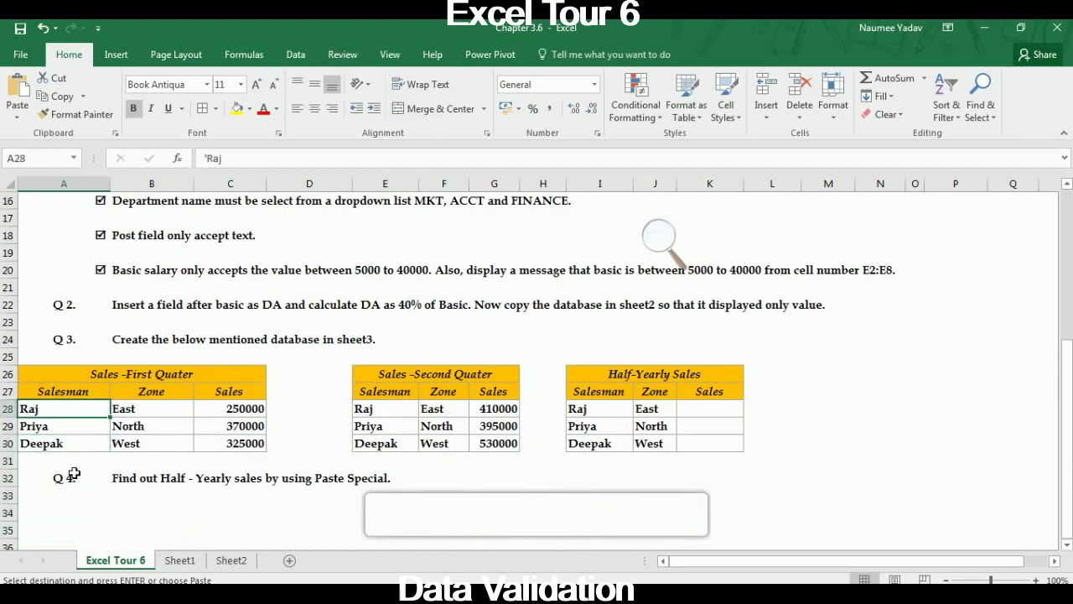
{"action": "key", "text": "shift+Down"}
{"action": "key", "text": "shift+Right"}
{"action": "key", "text": "shift+Down"}
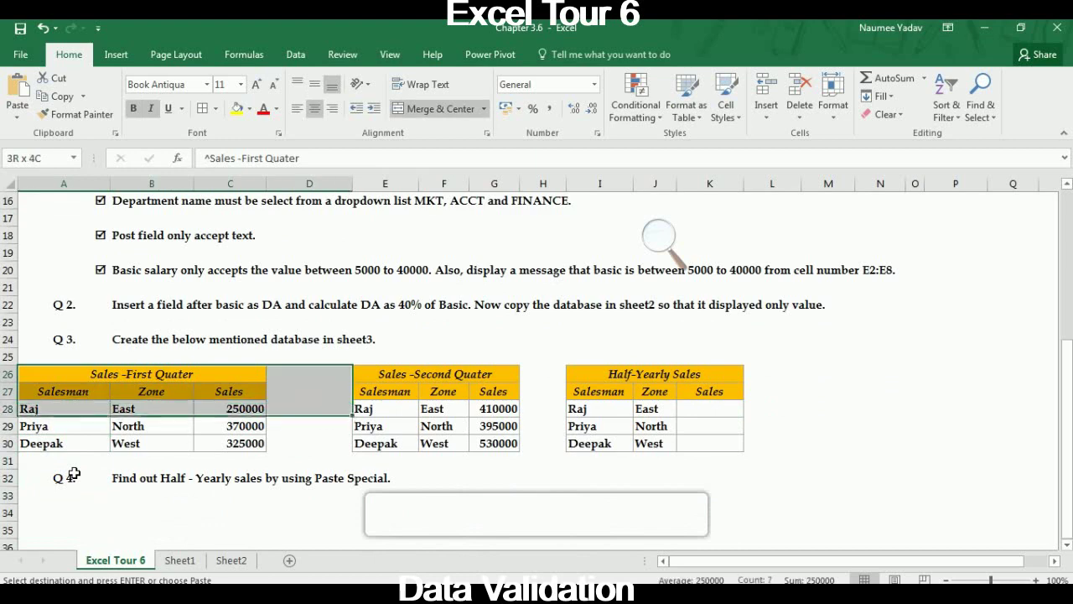
{"action": "key", "text": "shift+Down"}
{"action": "key", "text": "shift+Down"}
{"action": "key", "text": "shift+Right"}
{"action": "key", "text": "shift+Right"}
{"action": "key", "text": "shift+Right"}
{"action": "key", "text": "shift+Right"}
{"action": "key", "text": "shift+Right"}
{"action": "key", "text": "shift+Right"}
{"action": "key", "text": "shift+Right"}
{"action": "key", "text": "shift+Right"}
{"action": "key", "text": "shift+Right"}
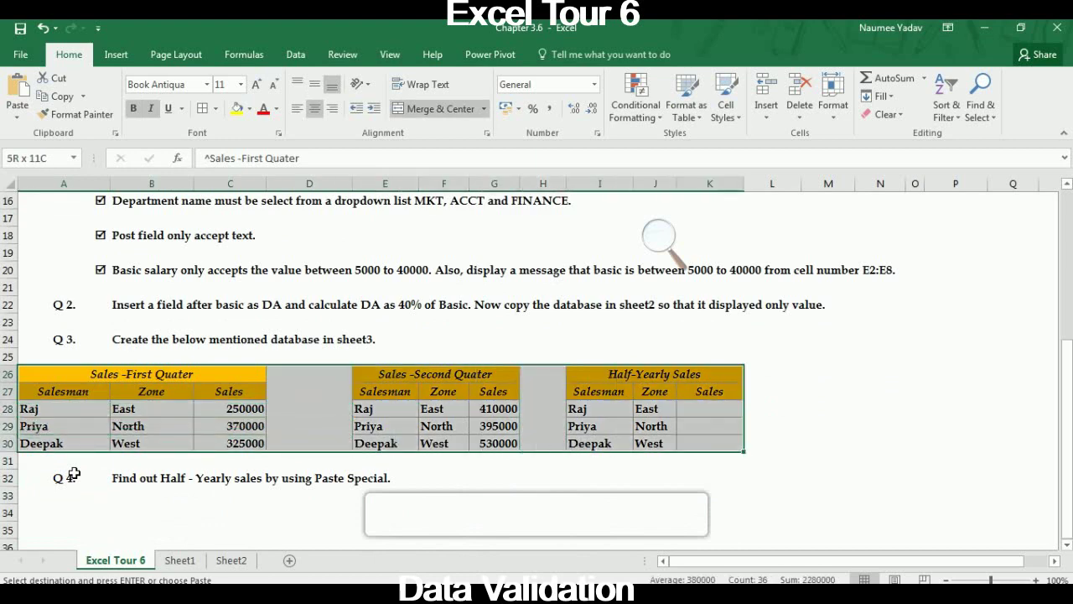
{"action": "key", "text": "shift+Left"}
{"action": "key", "text": "shift+Left"}
{"action": "key", "text": "ctrl+c"}
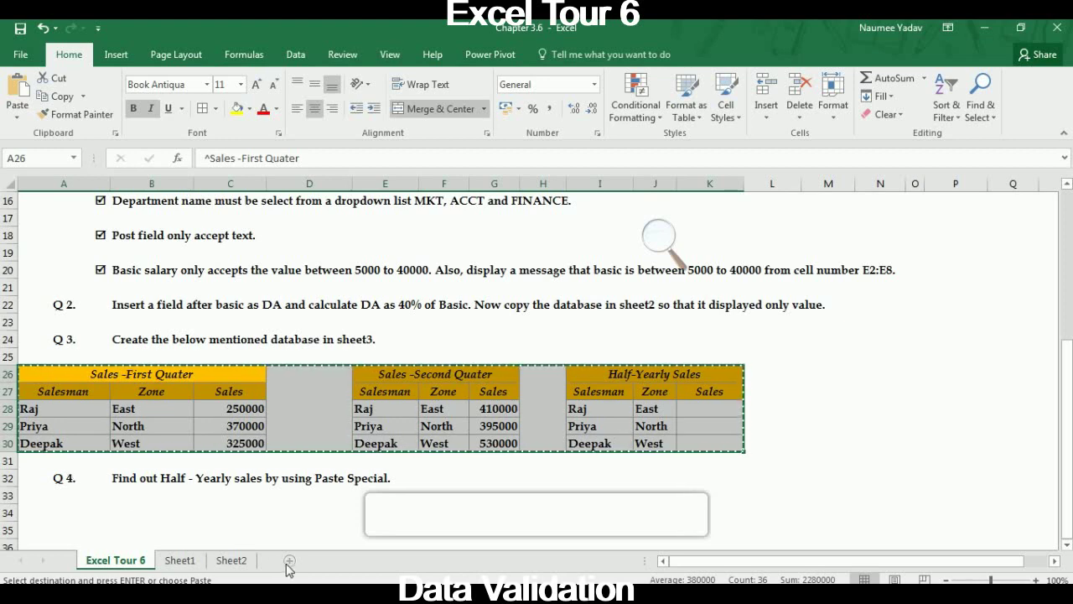
Add a new sheet, Sheet3, after Sheet2 and paste the copied sales tables starting at cell F10.
{"action": "left_click", "coordinate": [243, 565]}
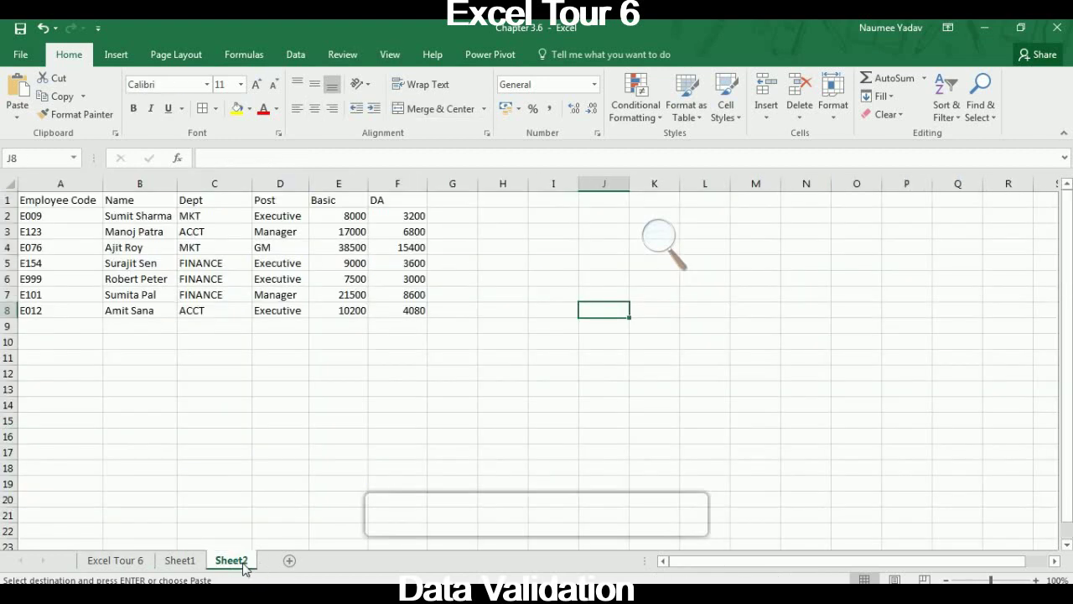
{"action": "left_click", "coordinate": [290, 562]}
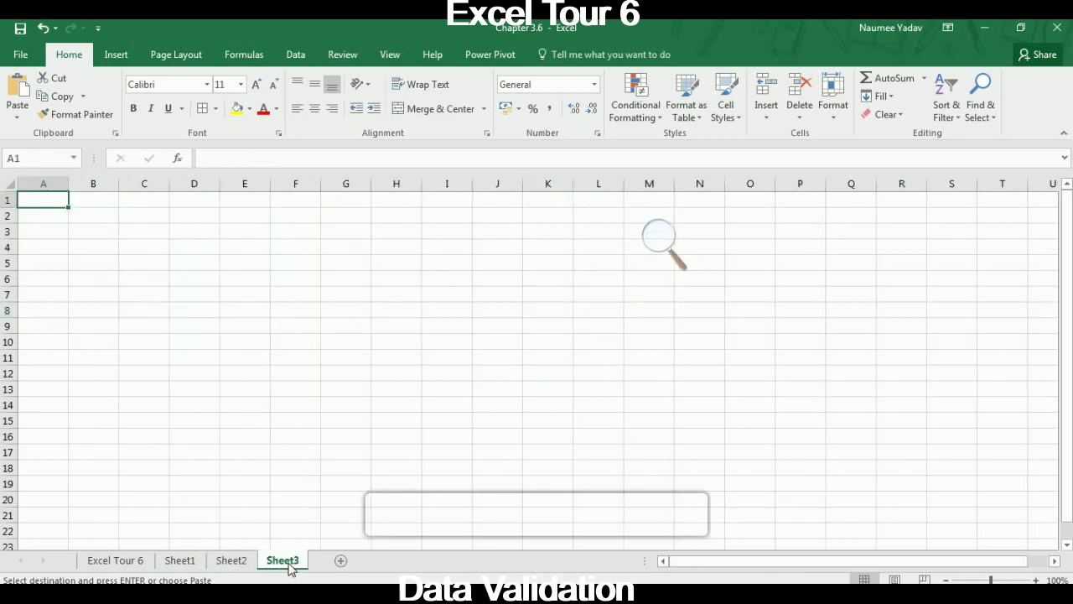
{"action": "left_click", "coordinate": [416, 357]}
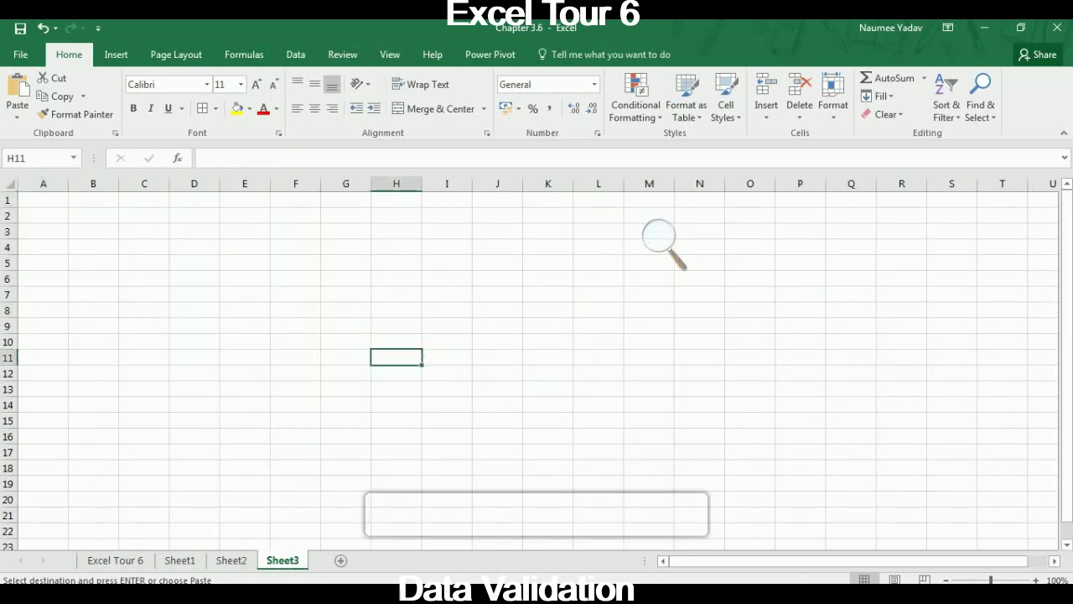
{"action": "left_click", "coordinate": [316, 342]}
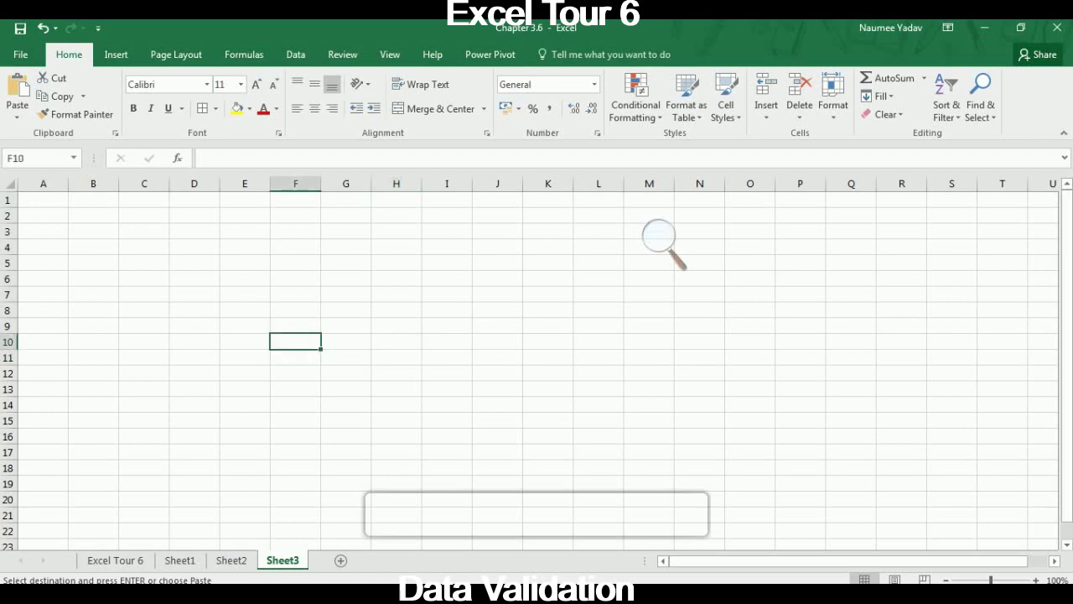
{"action": "key", "text": "ctrl+v"}
{"action": "left_click", "coordinate": [360, 315]}
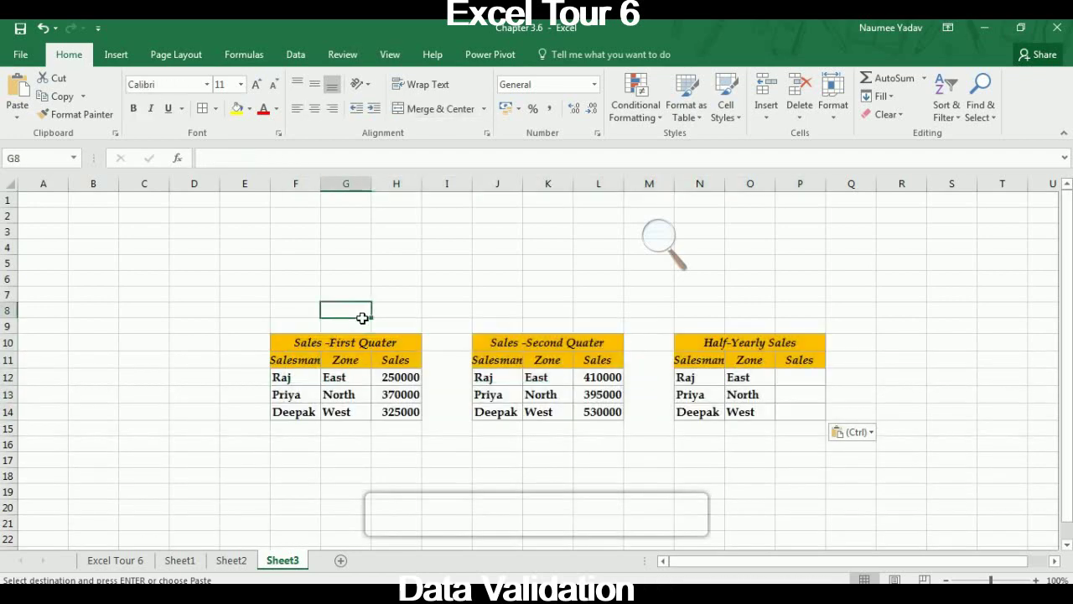
Enter the column headers Saleman, Zone and Sales in cells A2, B2 and C2 of Sheet3.
{"action": "left_click", "coordinate": [44, 205]}
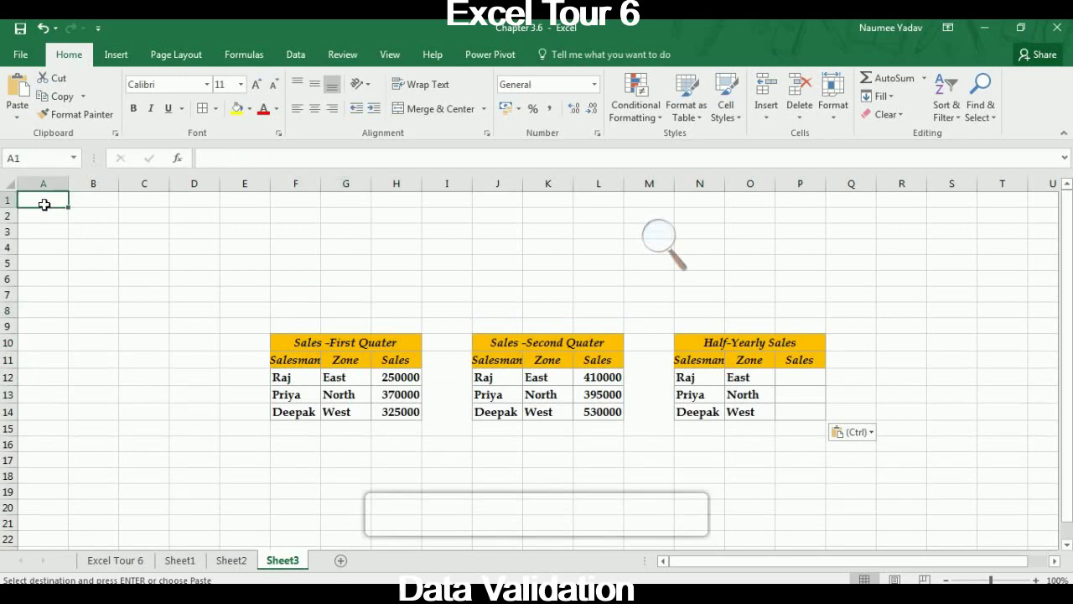
{"action": "key", "text": "Down"}
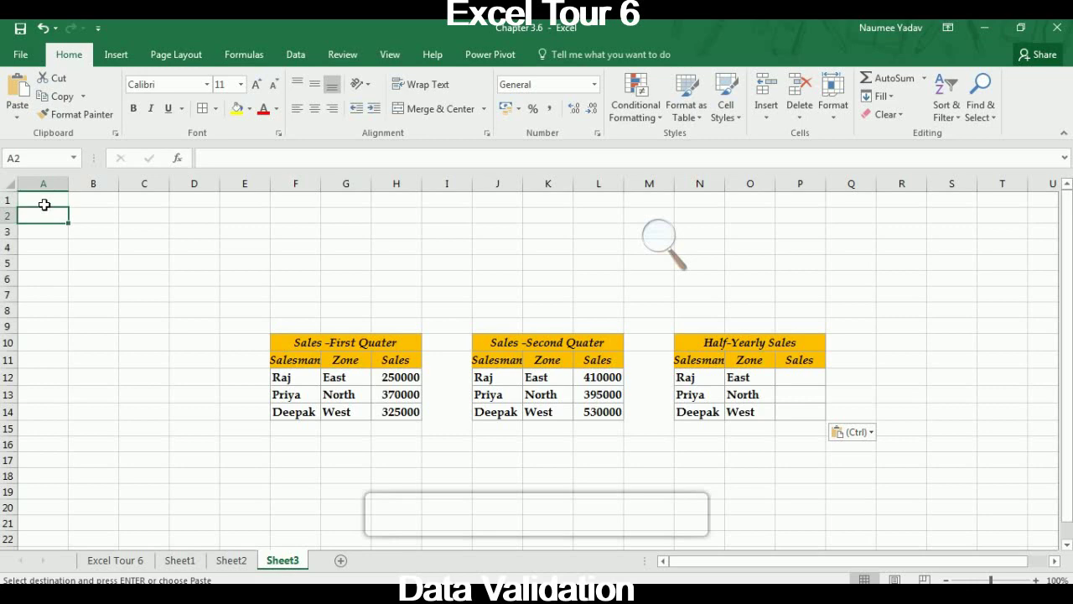
{"action": "type", "text": "Sal"}
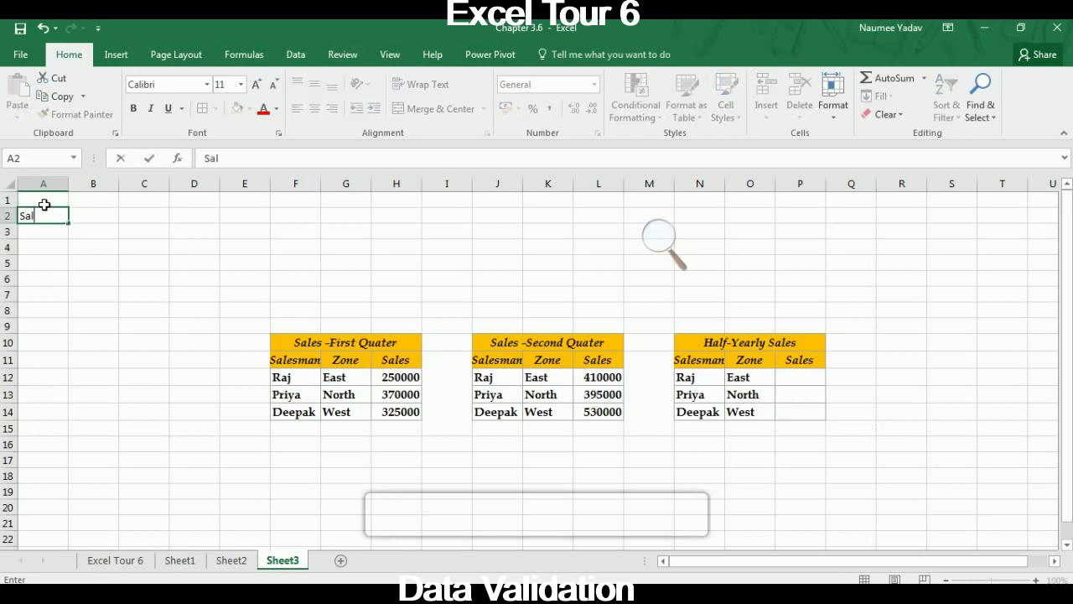
{"action": "type", "text": "eman"}
{"action": "key", "text": "Tab"}
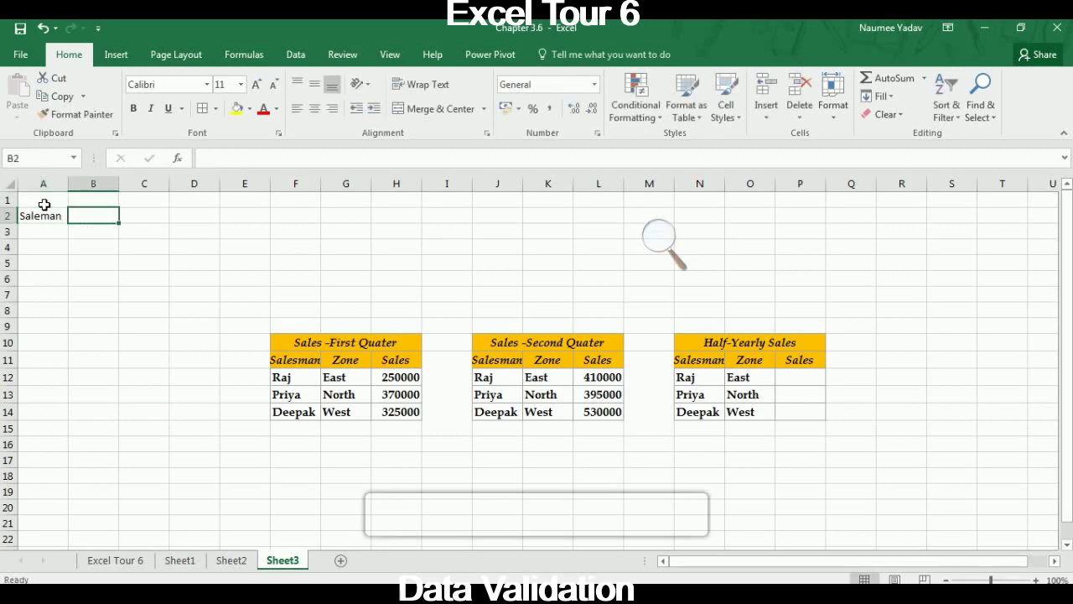
{"action": "type", "text": "Zone"}
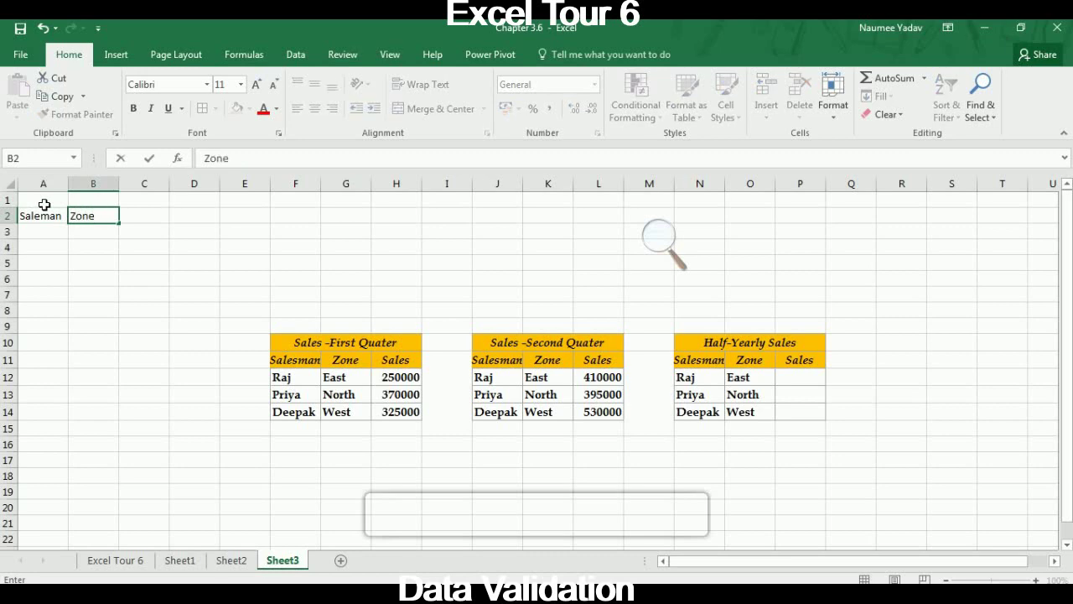
{"action": "key", "text": "Tab"}
{"action": "type", "text": "S"}
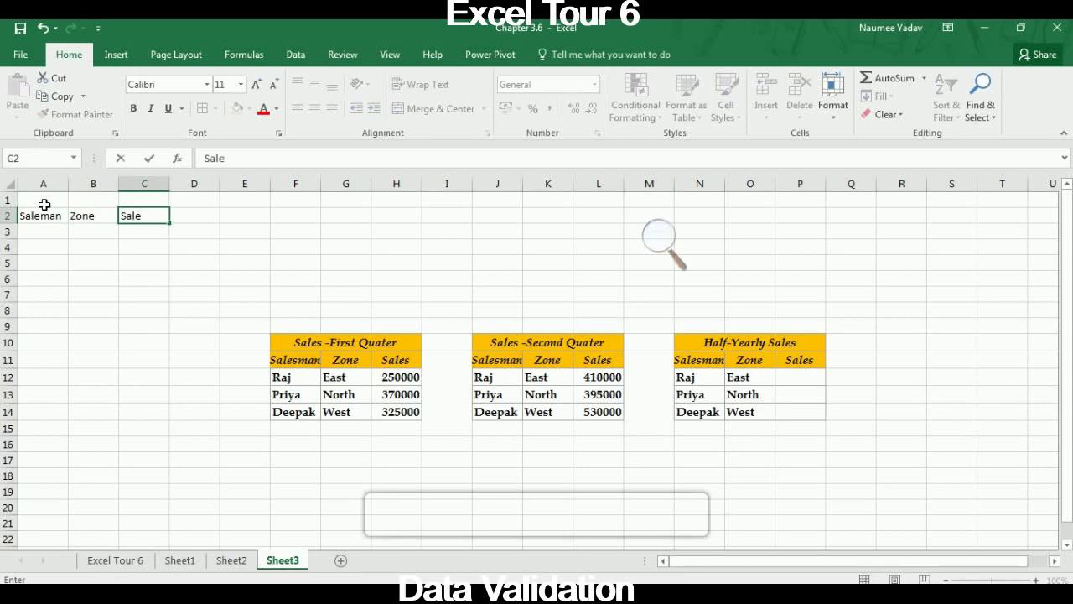
{"action": "key", "text": "Tab"}
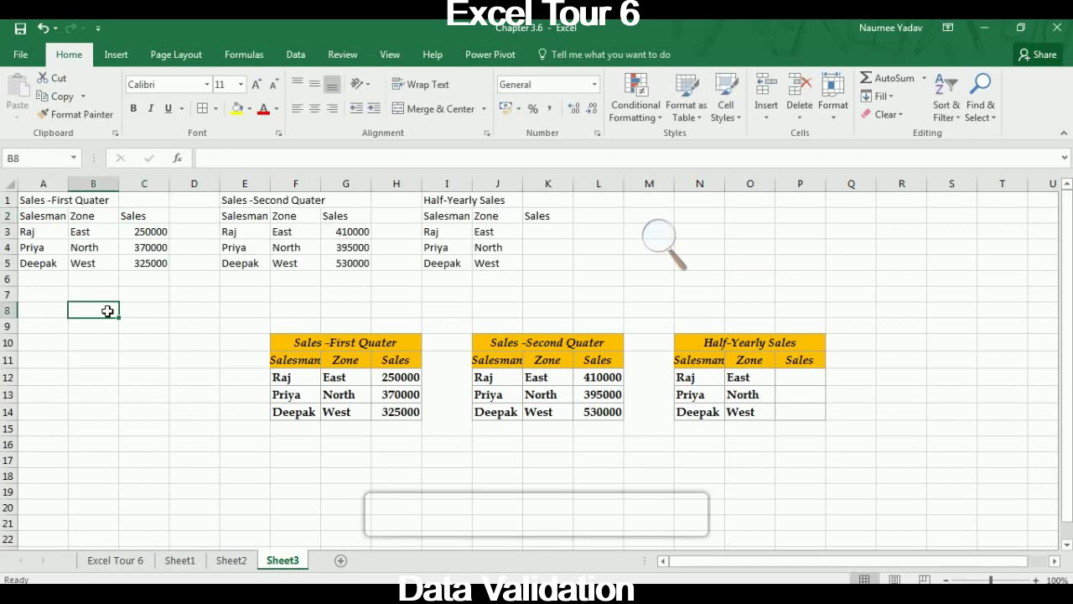
Merge and center the three table titles in row 1 across A1:C1, E1:G1 and I1:K1.
{"action": "left_click", "coordinate": [51, 206]}
{"action": "key", "text": "shift+Right"}
{"action": "key", "text": "shift+Right"}
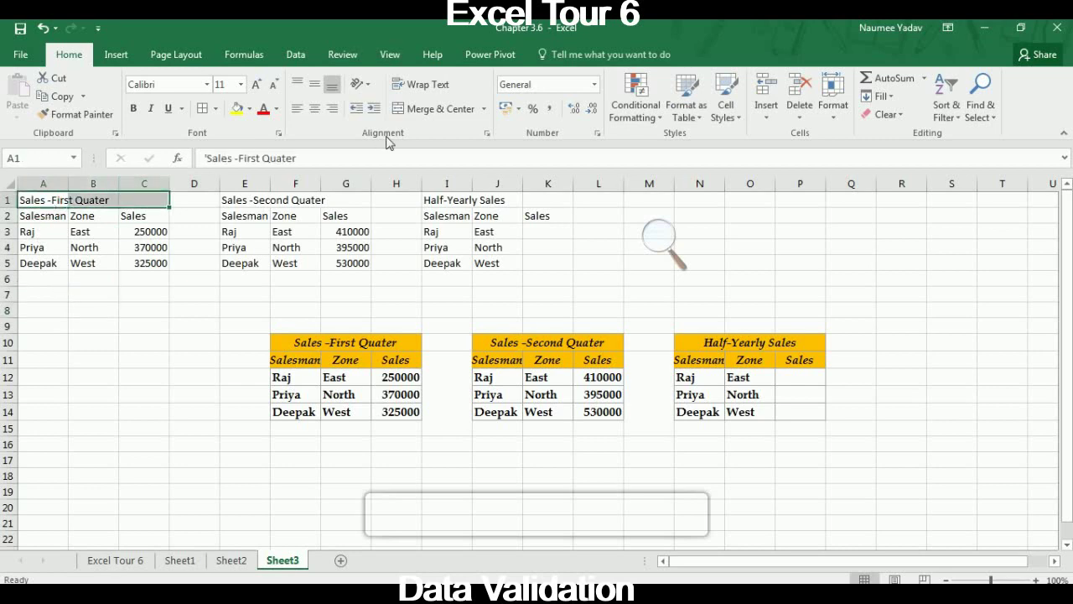
{"action": "left_click", "coordinate": [432, 108]}
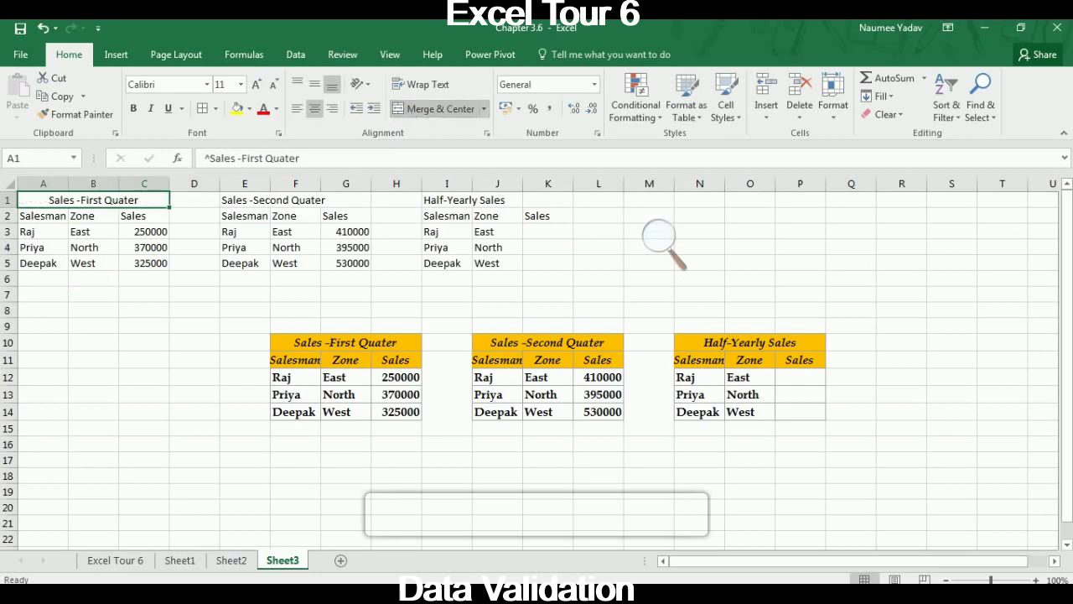
{"action": "left_click", "coordinate": [264, 204]}
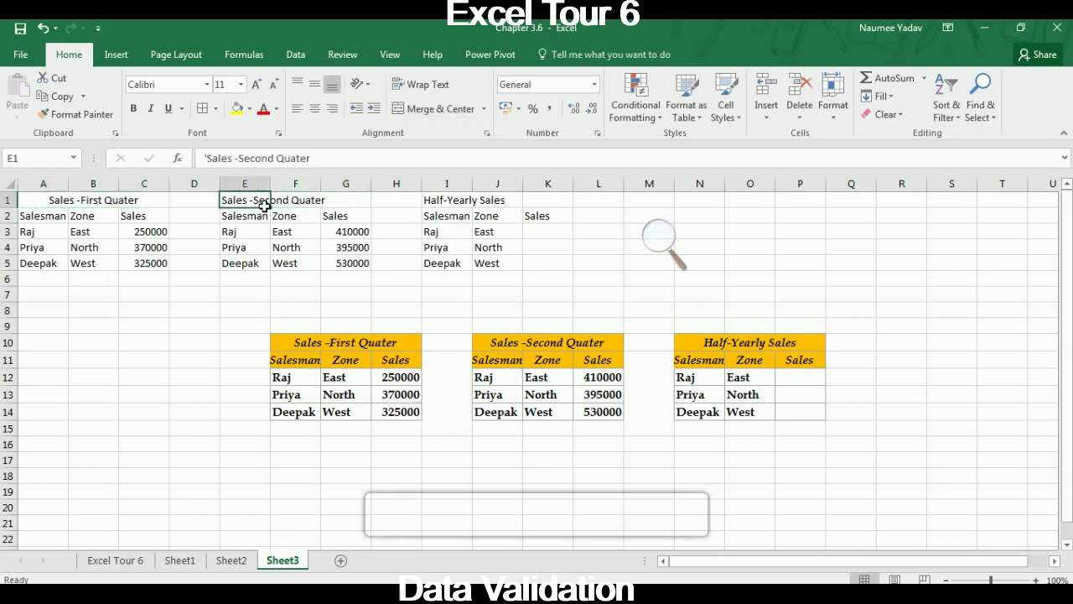
{"action": "key", "text": "shift+Right"}
{"action": "key", "text": "shift+Right"}
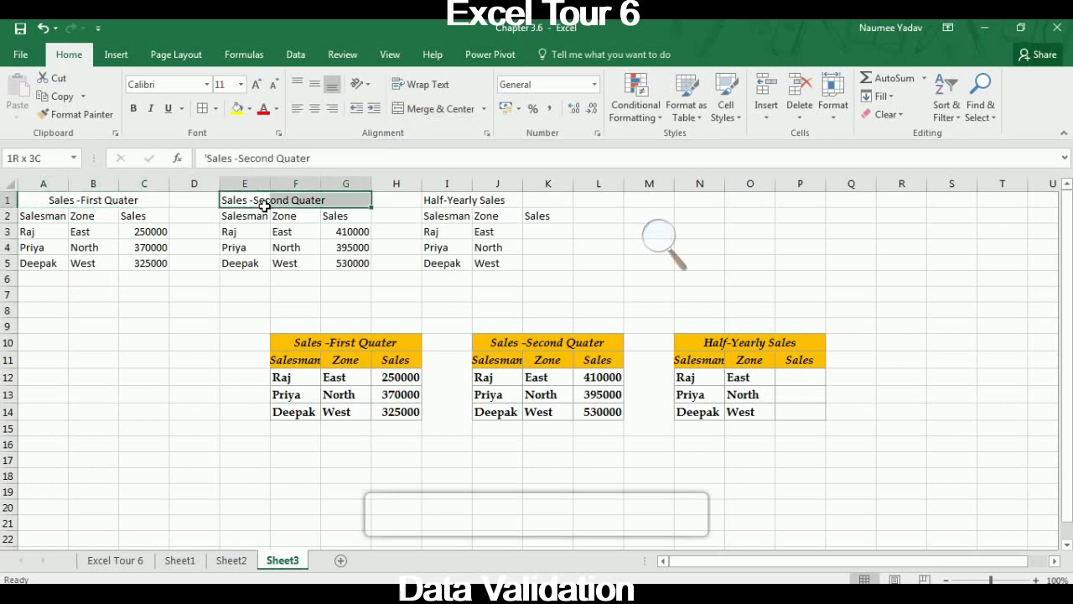
{"action": "left_click", "coordinate": [435, 111]}
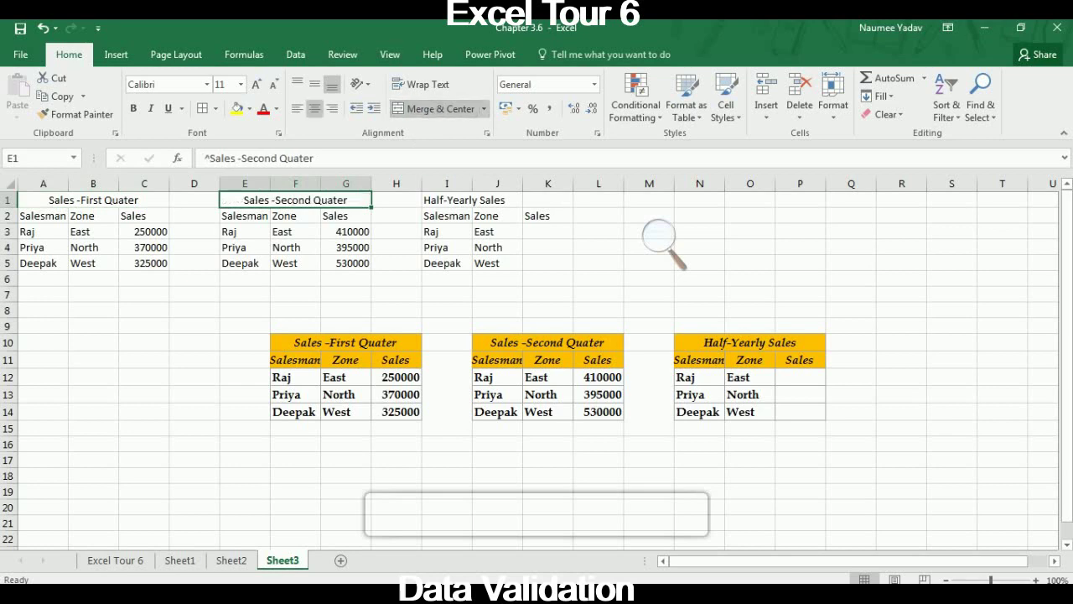
{"action": "left_click", "coordinate": [449, 204]}
{"action": "key", "text": "shift+Right"}
{"action": "key", "text": "shift+Right"}
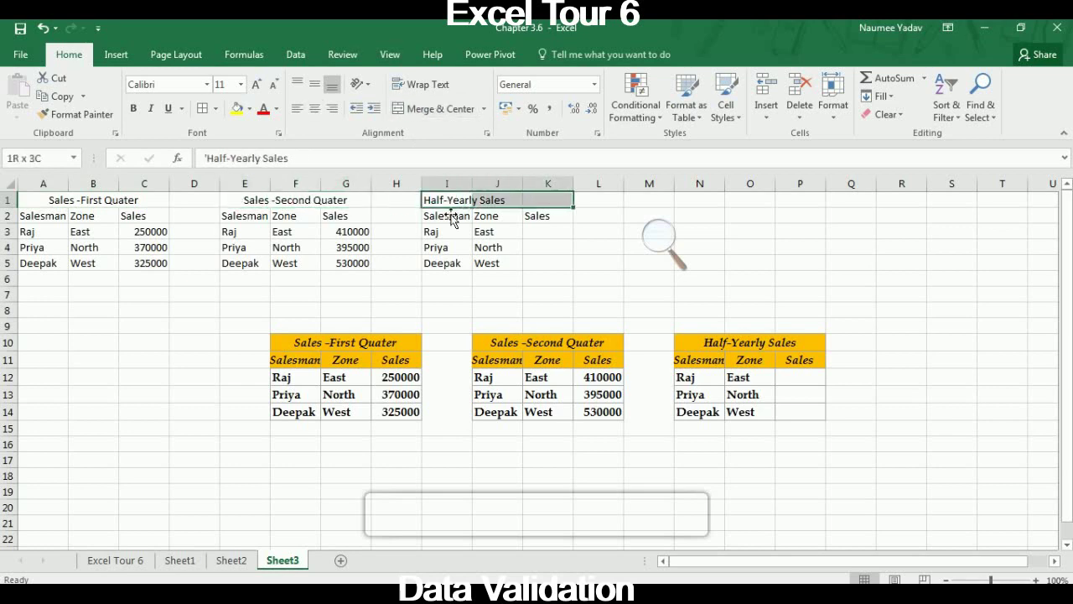
{"action": "left_click", "coordinate": [440, 111]}
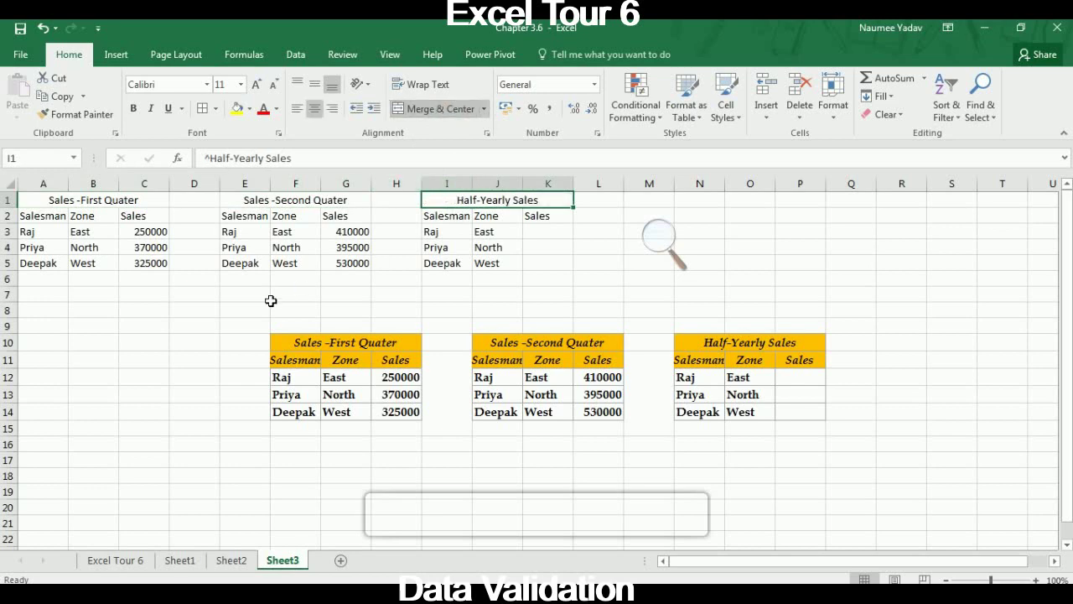
Apply all borders to the First Quarter table in A1:C5 and the Second Quarter table in E1:G5.
{"action": "left_click", "coordinate": [126, 203]}
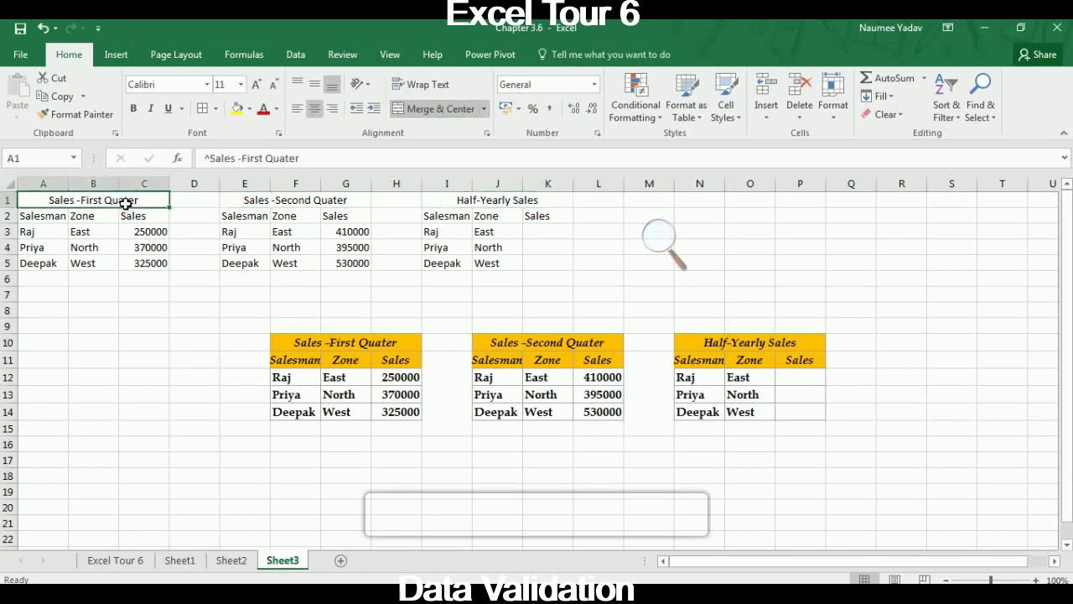
{"action": "key", "text": "shift+Down"}
{"action": "key", "text": "shift+Down"}
{"action": "key", "text": "shift+Down"}
{"action": "key", "text": "shift+Down"}
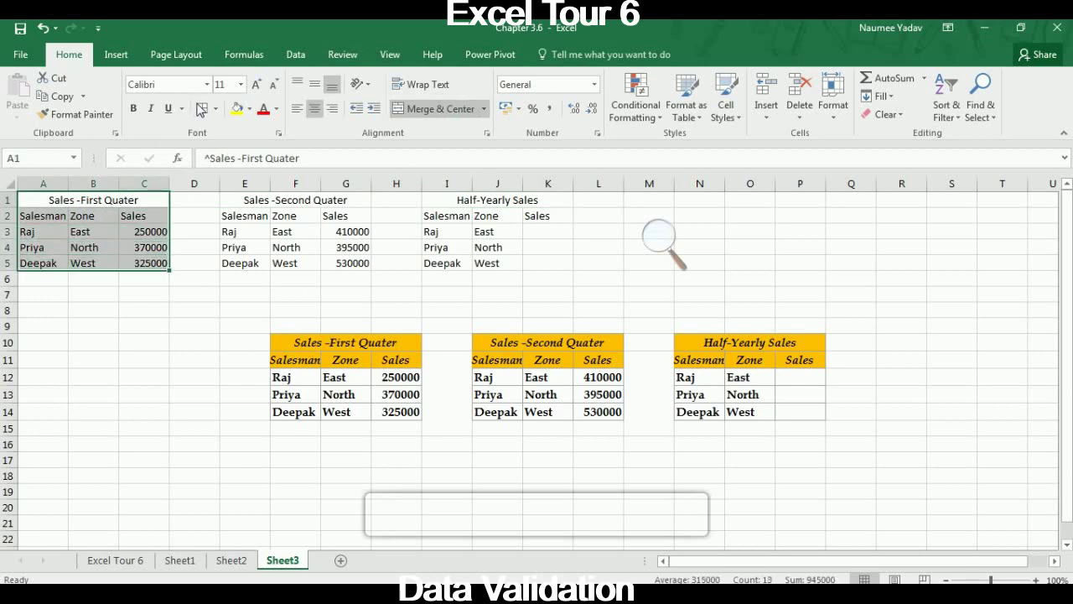
{"action": "left_click", "coordinate": [278, 205]}
{"action": "key", "text": "shift+Down"}
{"action": "key", "text": "shift+Down"}
{"action": "key", "text": "shift+Down"}
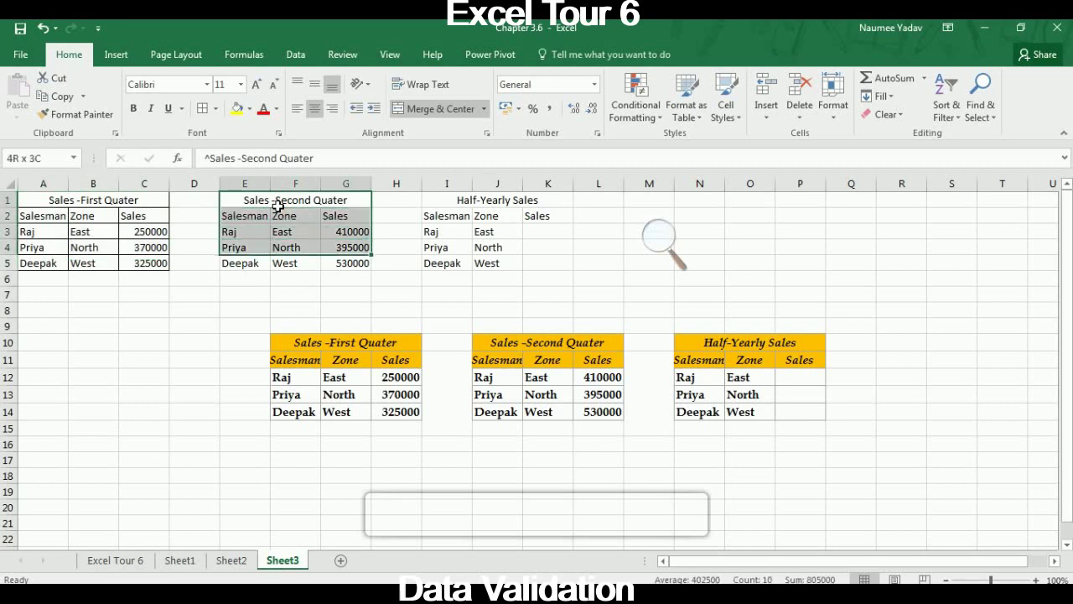
{"action": "key", "text": "shift+Down"}
{"action": "left_click", "coordinate": [202, 108]}
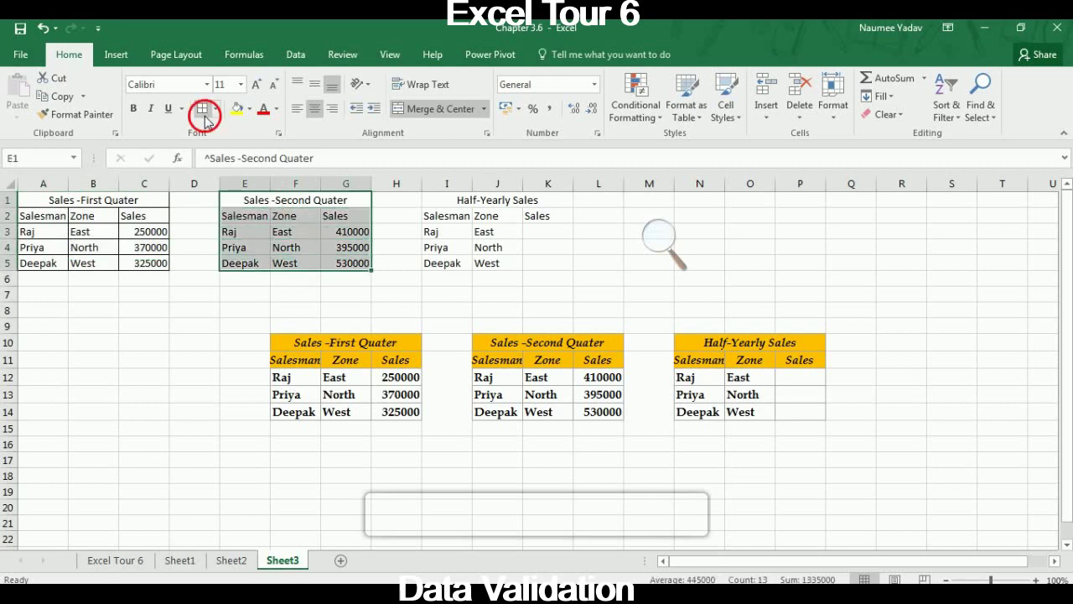
Apply all borders to the Half-Yearly Sales table in I1:K5.
{"action": "left_click", "coordinate": [475, 201]}
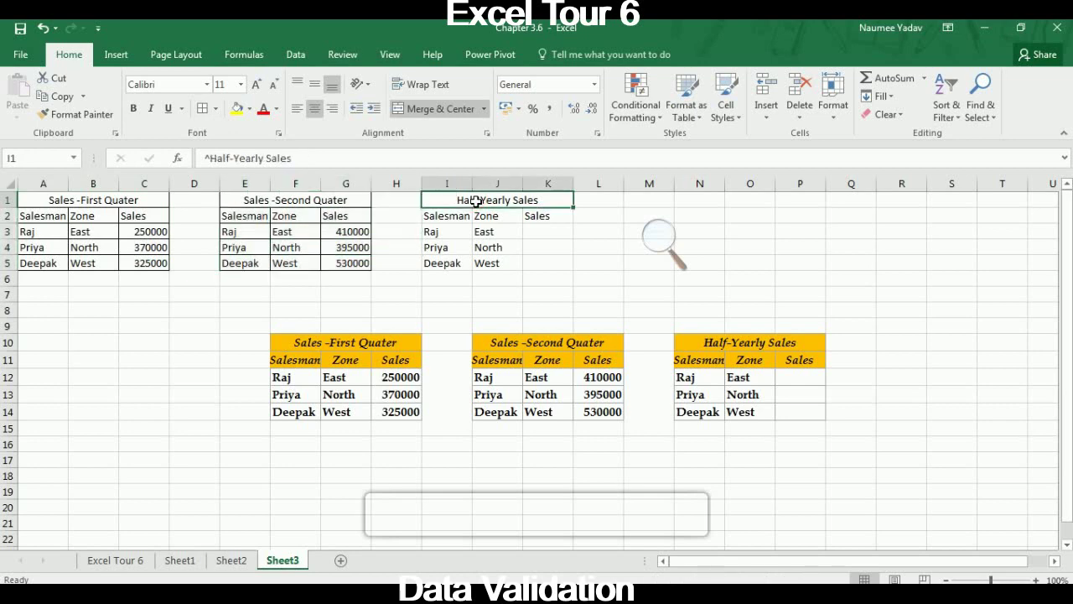
{"action": "key", "text": "shift+Down"}
{"action": "key", "text": "shift+Down"}
{"action": "key", "text": "shift+Down"}
{"action": "key", "text": "shift+Down"}
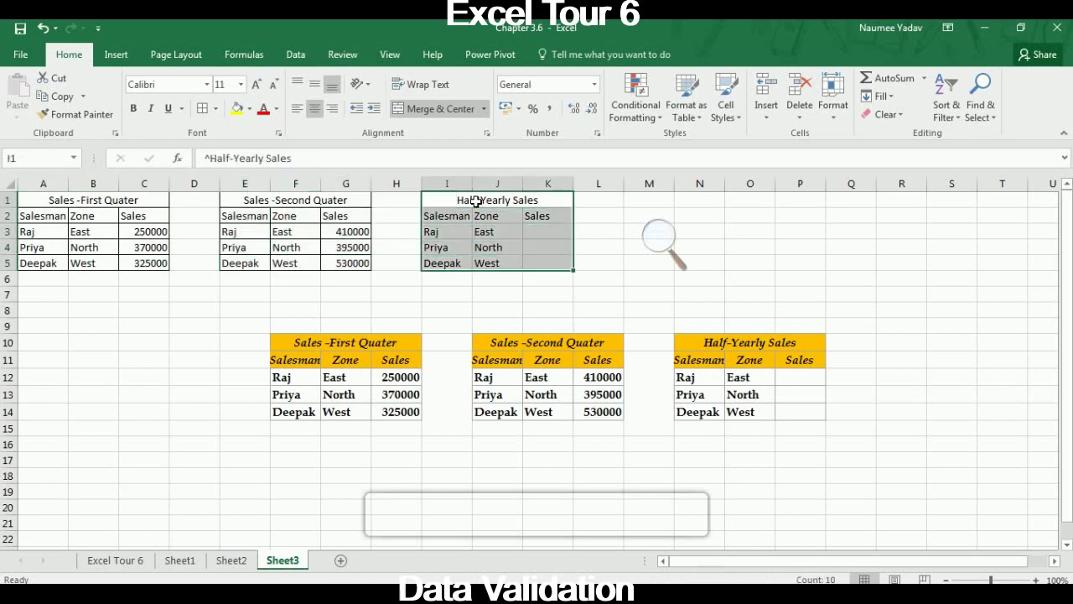
{"action": "left_click", "coordinate": [202, 108]}
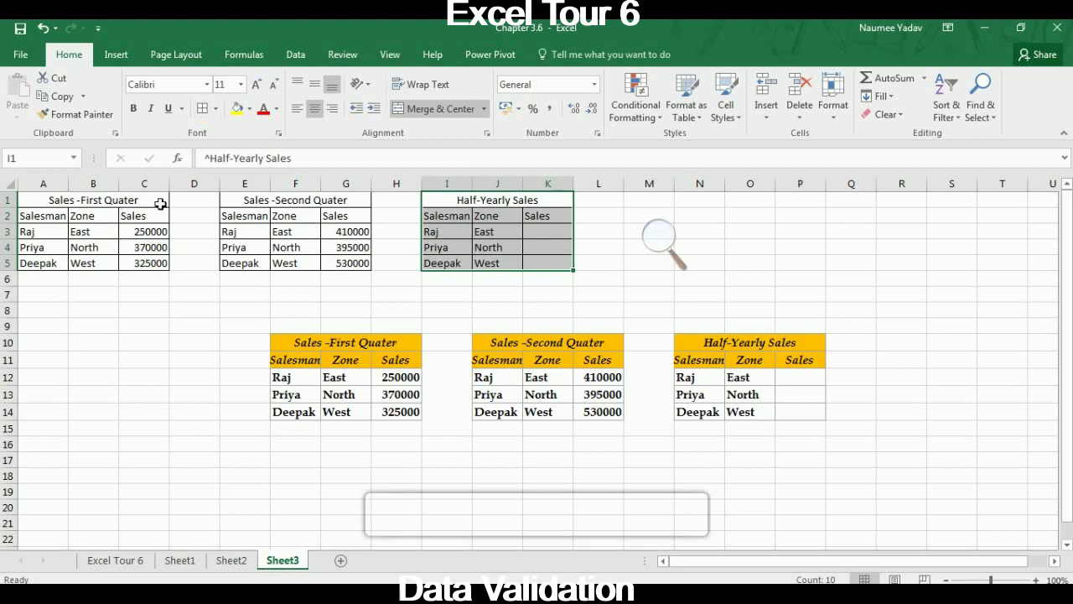
Enlarge the Half-Yearly Sales title in I1 to 14 pt and fill its cell with yellow.
{"action": "left_click", "coordinate": [450, 207]}
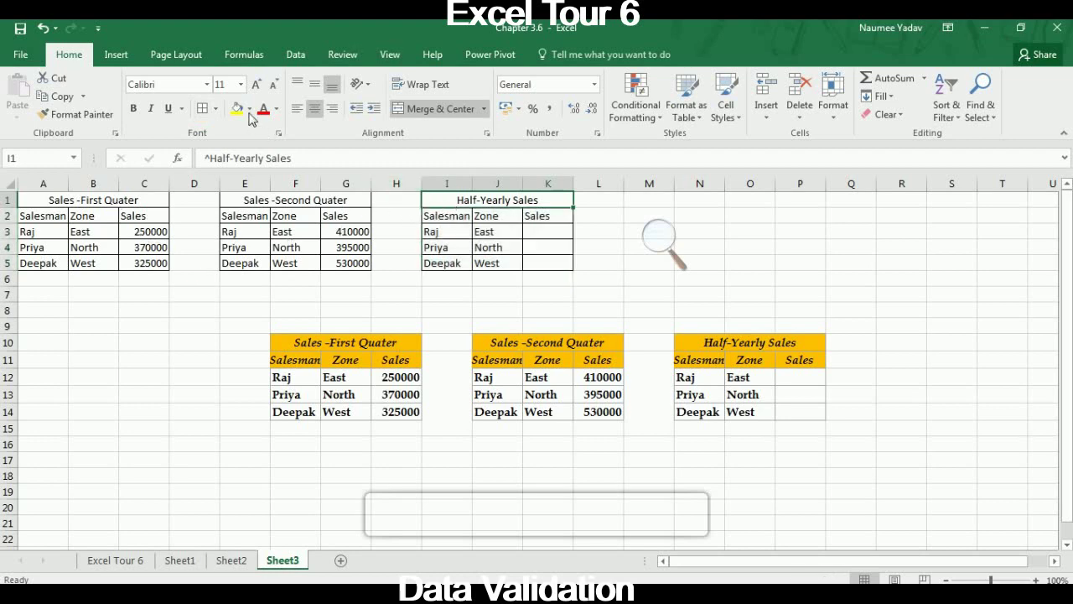
{"action": "left_click", "coordinate": [258, 86]}
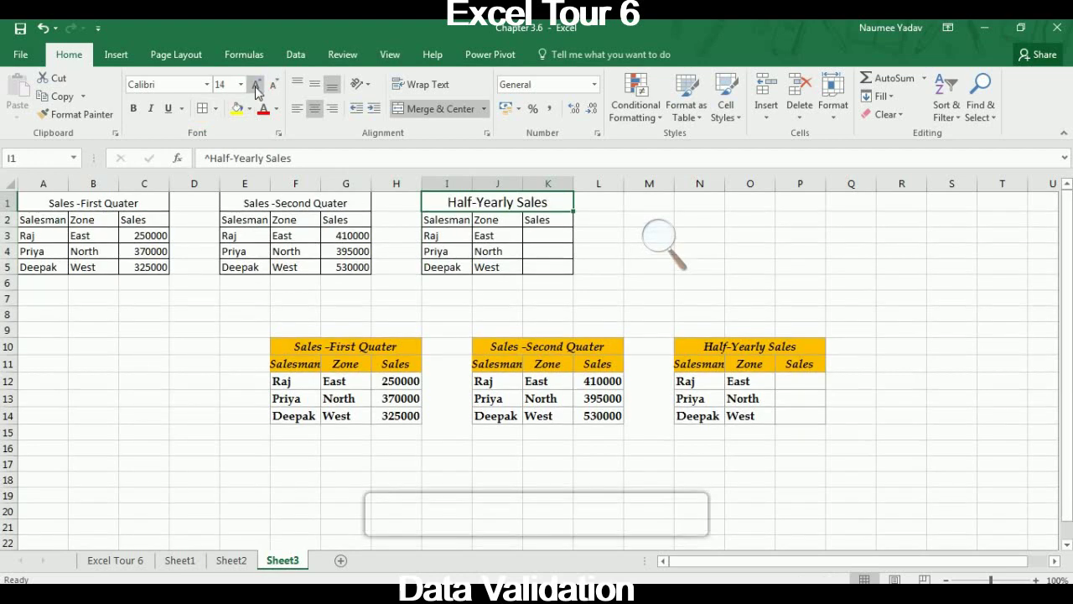
{"action": "left_click", "coordinate": [238, 109]}
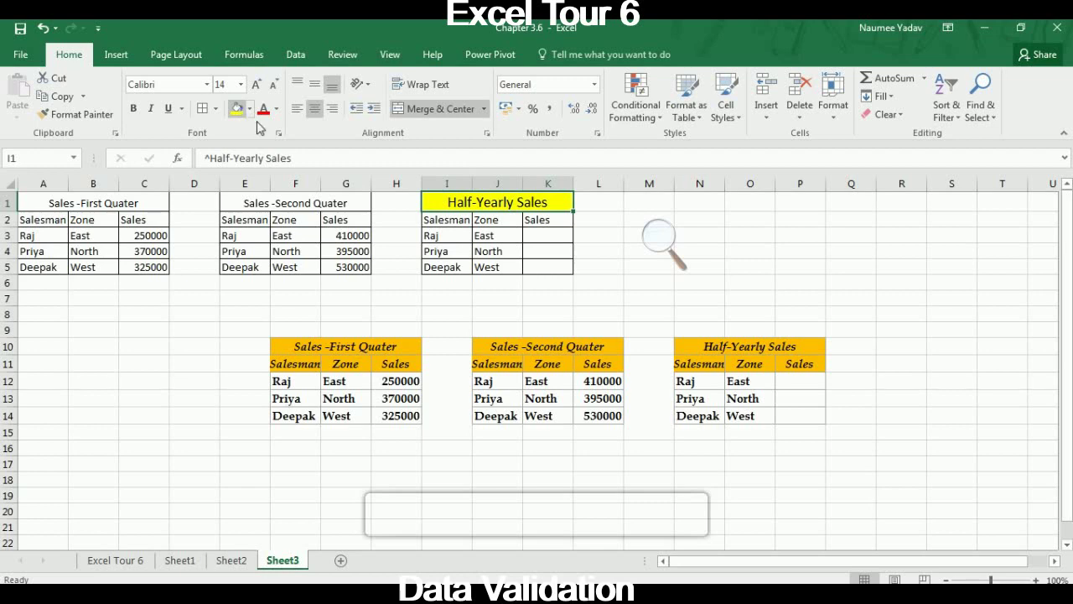
{"action": "left_click", "coordinate": [450, 225]}
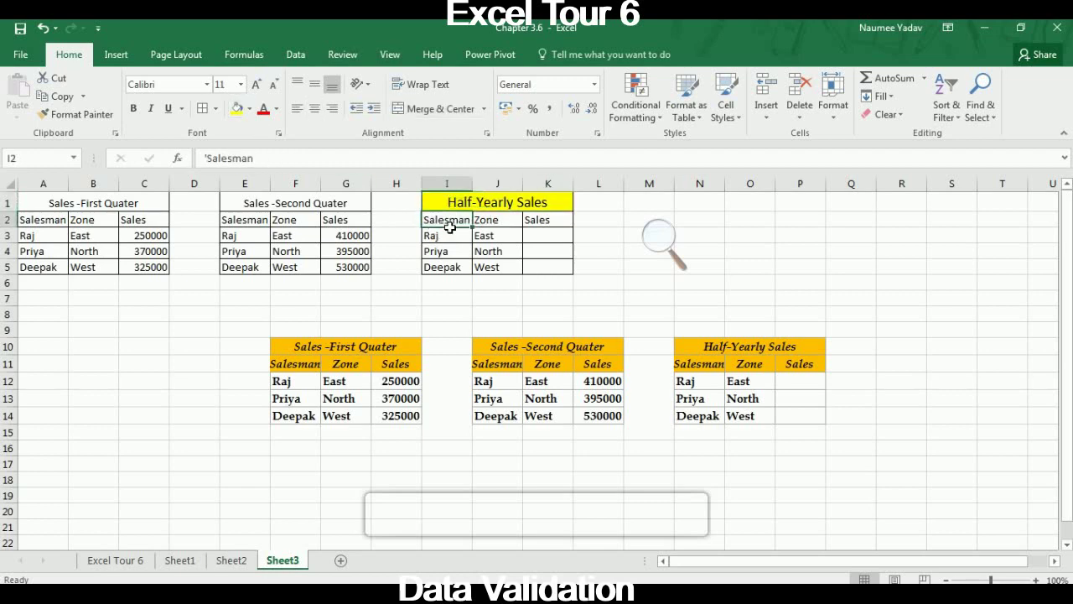
{"action": "key", "text": "shift+Right"}
{"action": "key", "text": "shift+Right"}
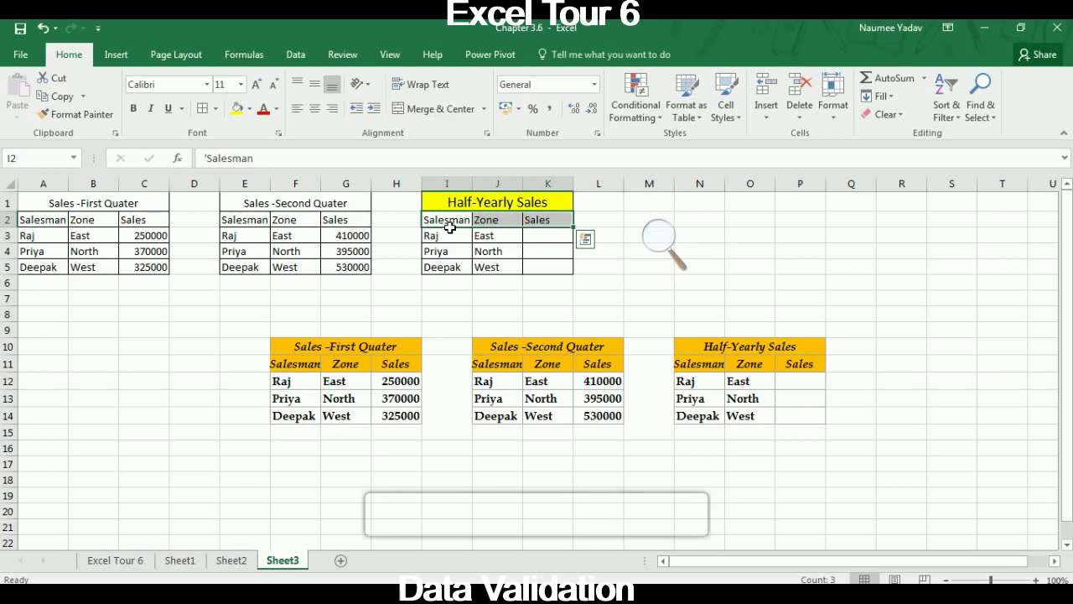
{"action": "left_click", "coordinate": [461, 300]}
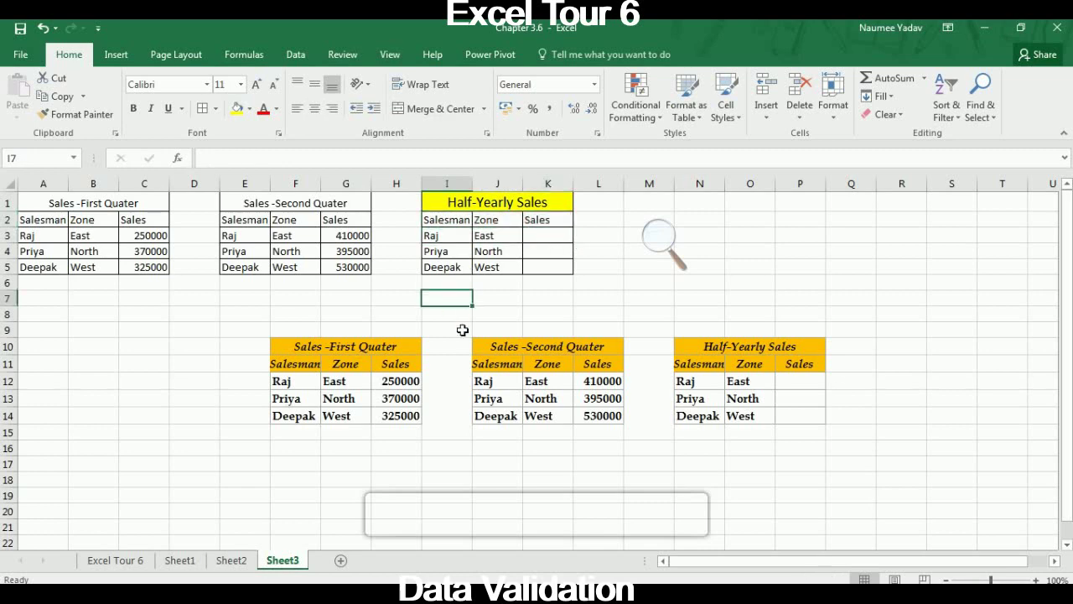
Clear all contents and formatting from the pasted reference tables in F10:P14.
{"action": "left_click", "coordinate": [279, 350]}
{"action": "key", "text": "shift+Right"}
{"action": "key", "text": "shift+Right"}
{"action": "key", "text": "shift+Right"}
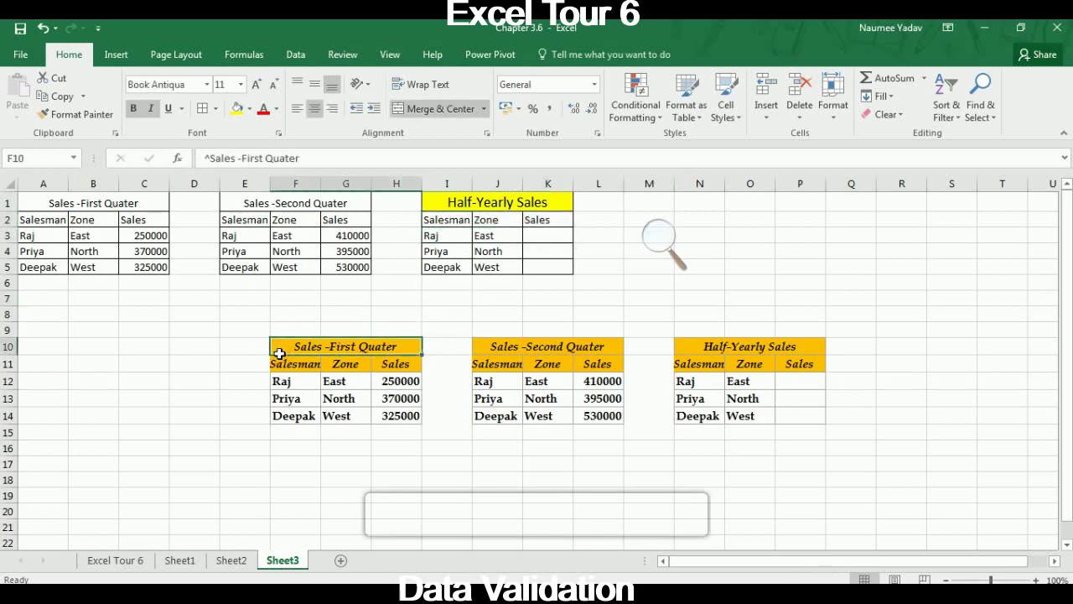
{"action": "key", "text": "shift+Right"}
{"action": "key", "text": "shift+Right"}
{"action": "key", "text": "shift+Right"}
{"action": "key", "text": "shift+Right"}
{"action": "key", "text": "shift+Right"}
{"action": "key", "text": "shift+Right"}
{"action": "key", "text": "shift+Right"}
{"action": "key", "text": "shift+Right"}
{"action": "key", "text": "shift+Right"}
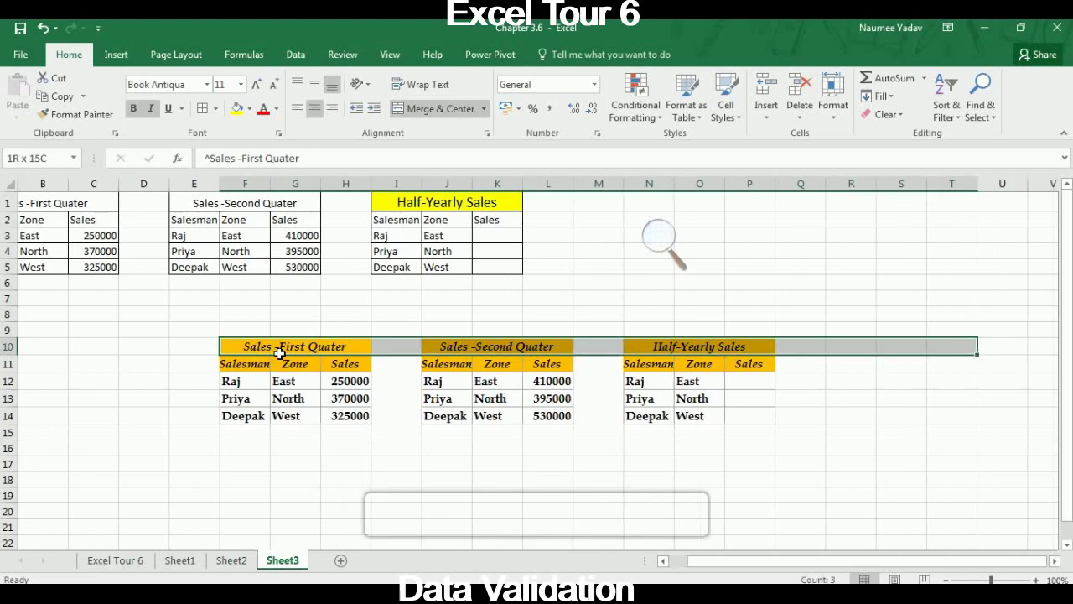
{"action": "key", "text": "shift+Left"}
{"action": "key", "text": "shift+Left"}
{"action": "key", "text": "shift+Down"}
{"action": "key", "text": "shift+Down"}
{"action": "key", "text": "shift+Down"}
{"action": "key", "text": "shift+Down"}
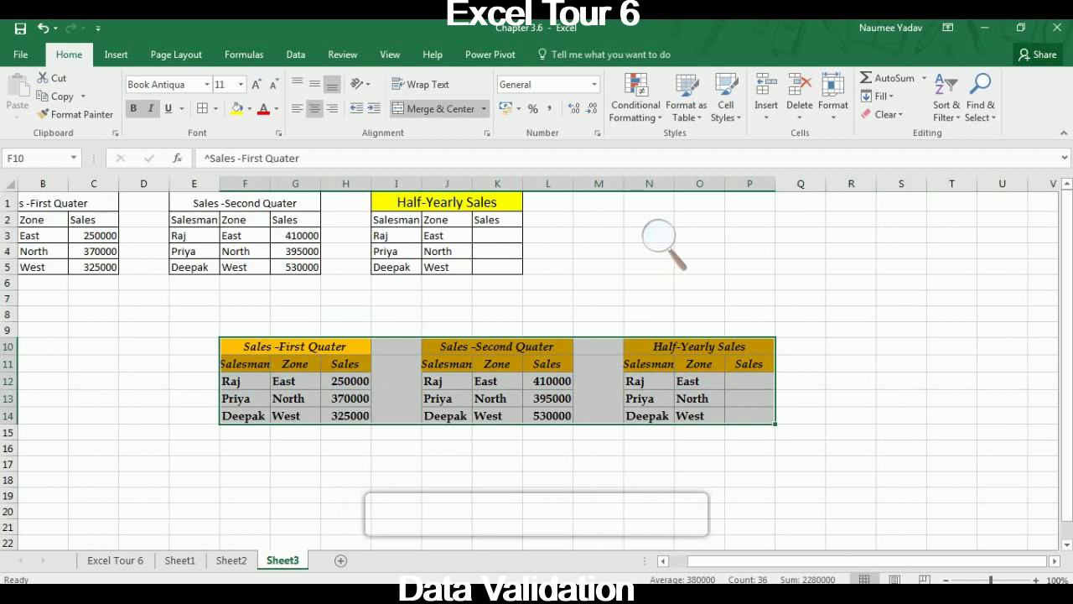
{"action": "left_click", "coordinate": [889, 114]}
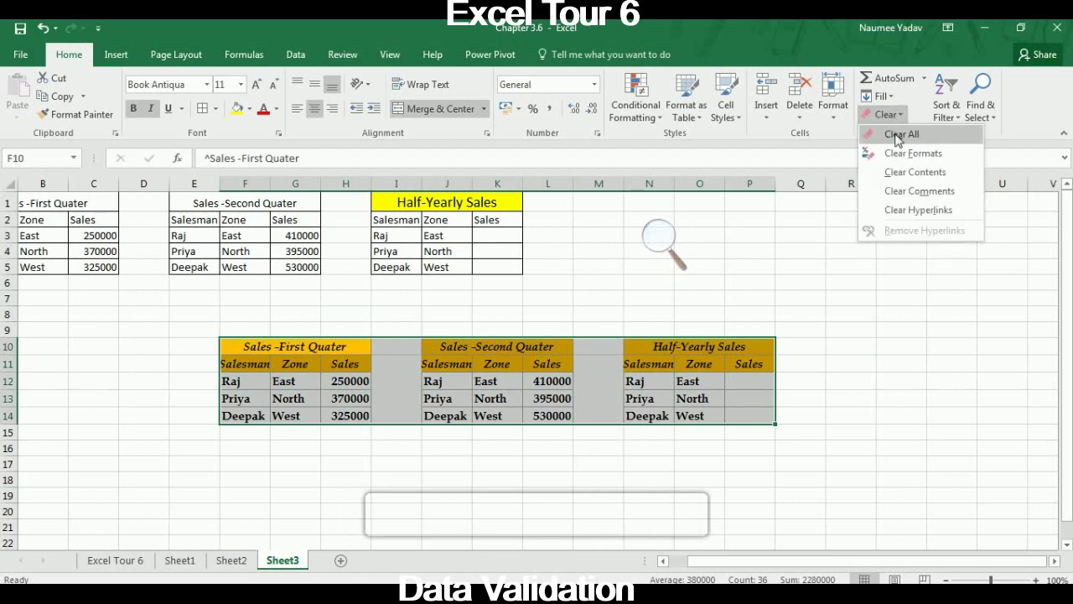
{"action": "left_click", "coordinate": [899, 136]}
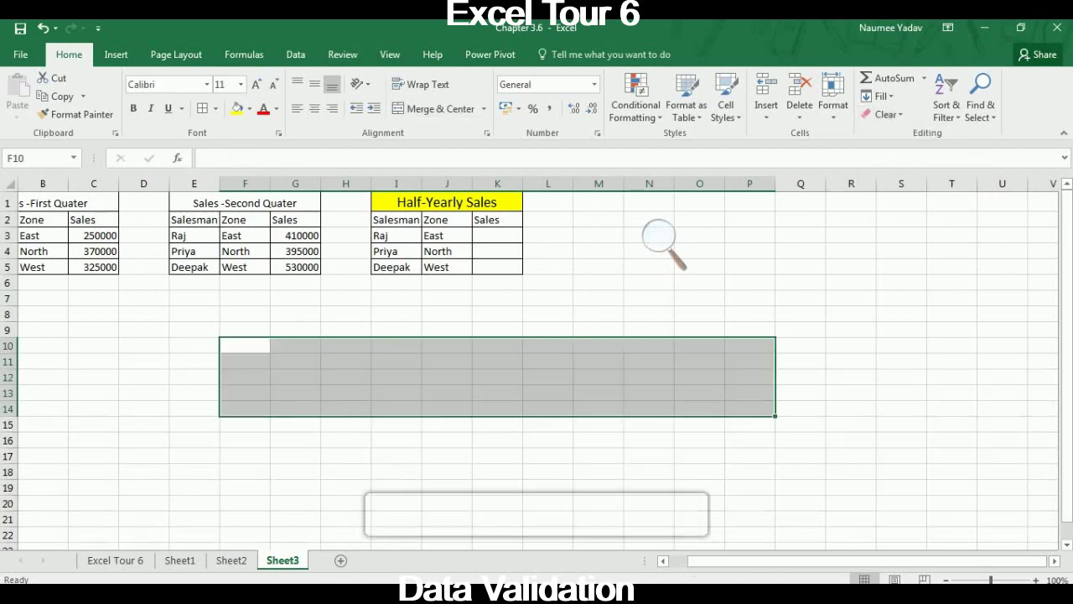
{"action": "left_click", "coordinate": [471, 334]}
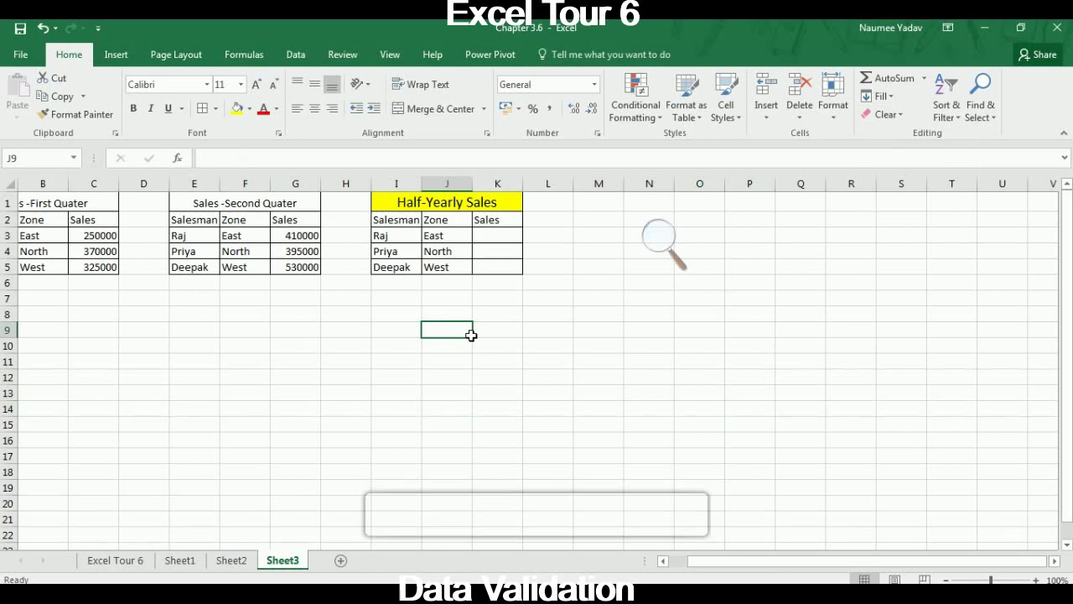
Enlarge the text of the three sales tables in rows 1 to 5 to 24 pt and widen their columns.
{"action": "scroll", "coordinate": [471, 335], "scroll_direction": "up", "scroll_amount": 6, "text": "ctrl"}
{"action": "left_click", "coordinate": [681, 404]}
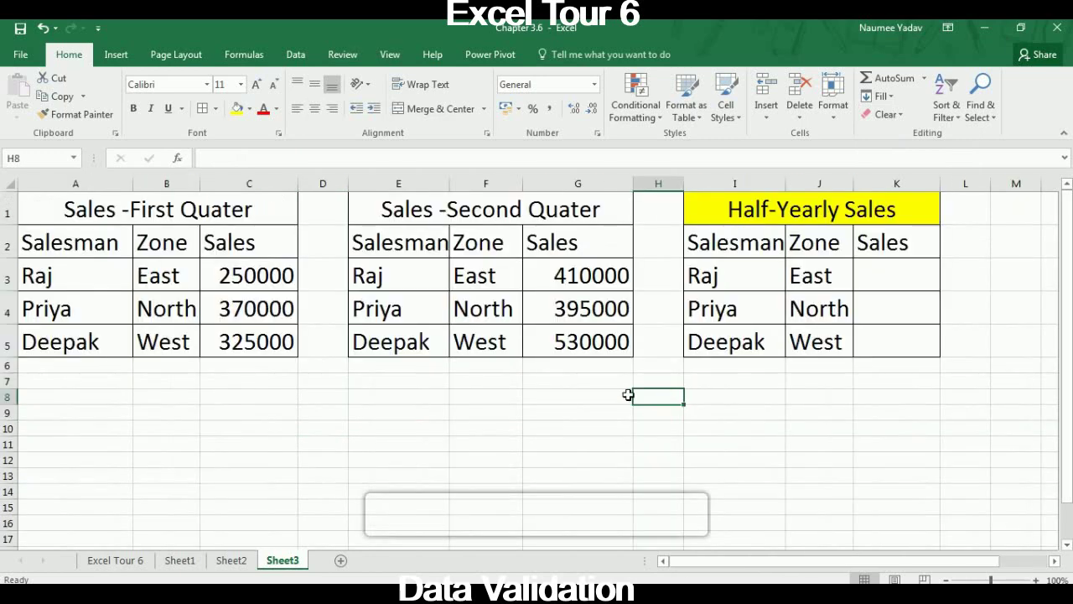
Read question Q 4 on the Excel Tour 6 sheet and return to Sheet3.
{"action": "left_click", "coordinate": [115, 559]}
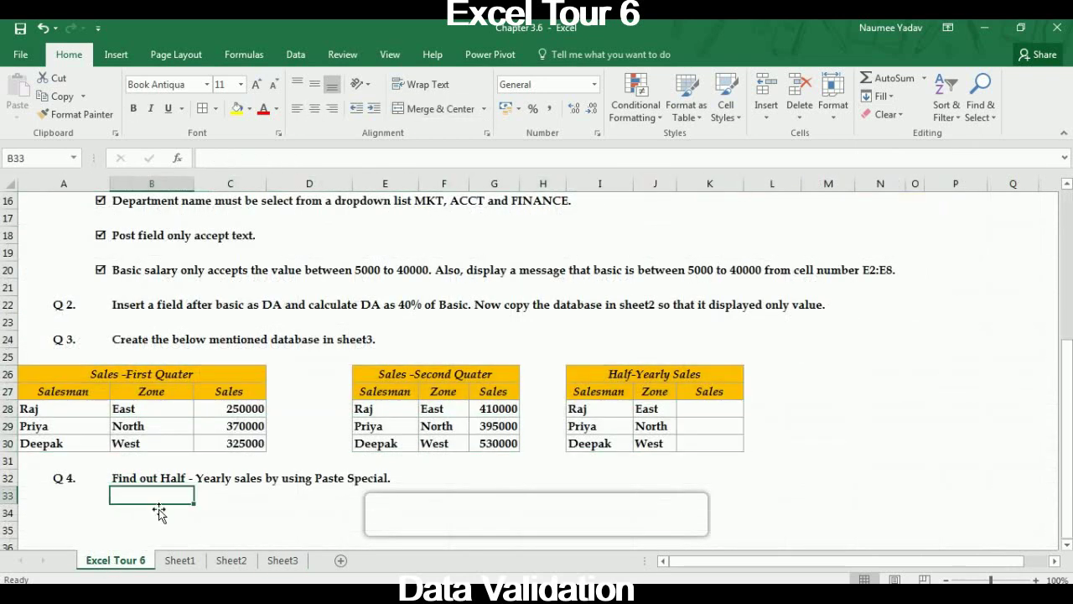
{"action": "left_click", "coordinate": [81, 485]}
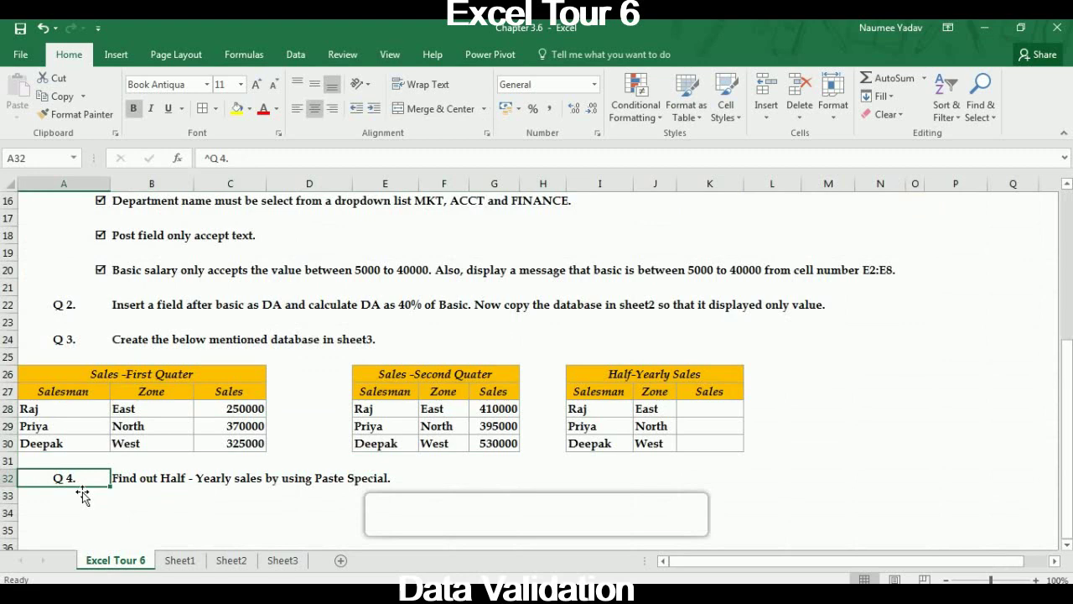
{"action": "key", "text": "shift+Right"}
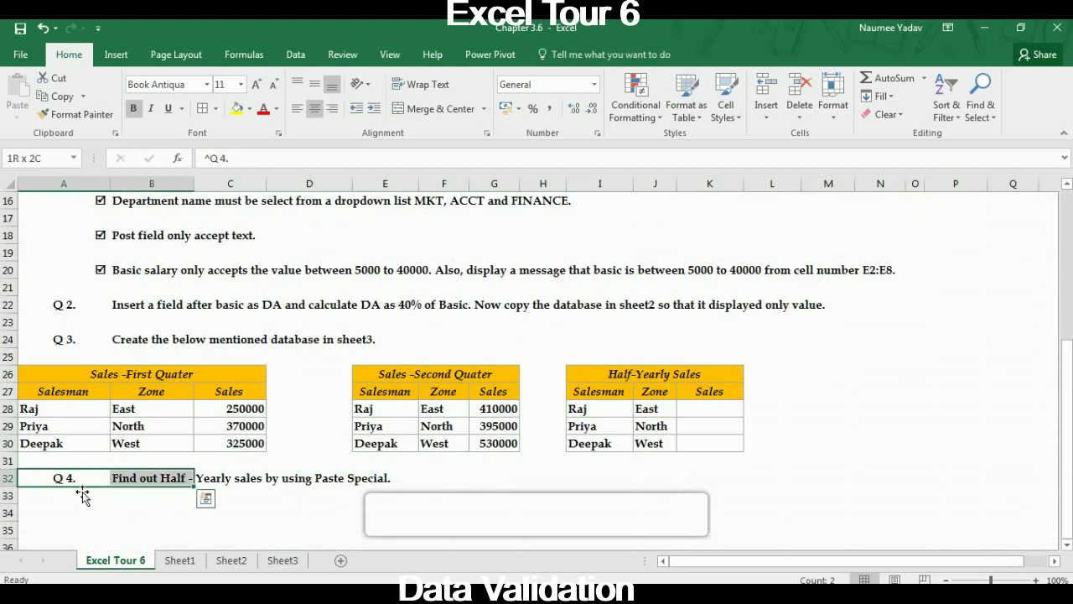
{"action": "key", "text": "shift+Right"}
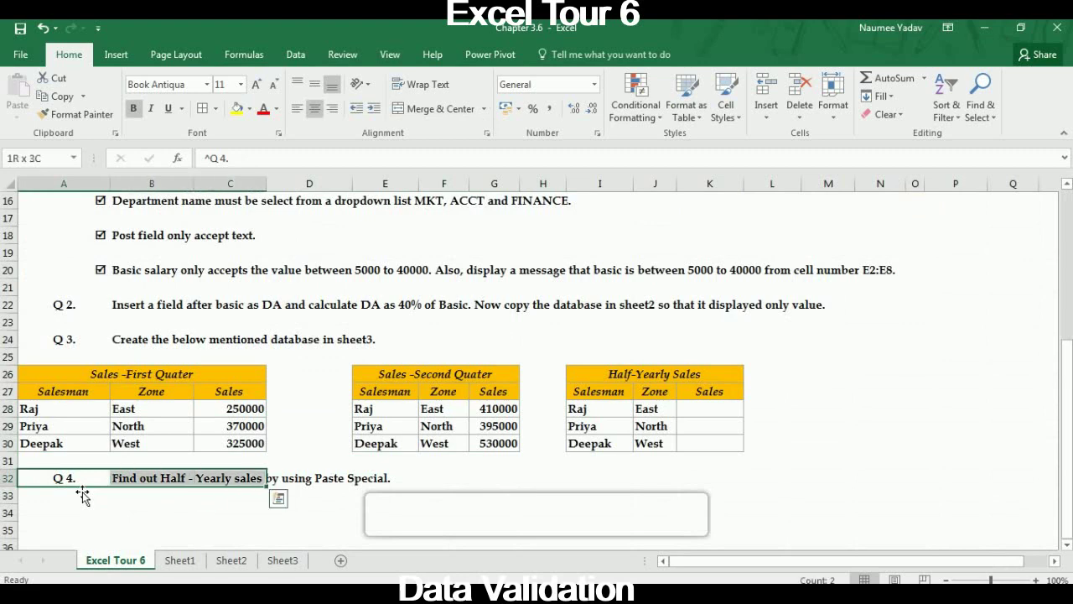
{"action": "key", "text": "shift+Right"}
{"action": "key", "text": "shift+Right"}
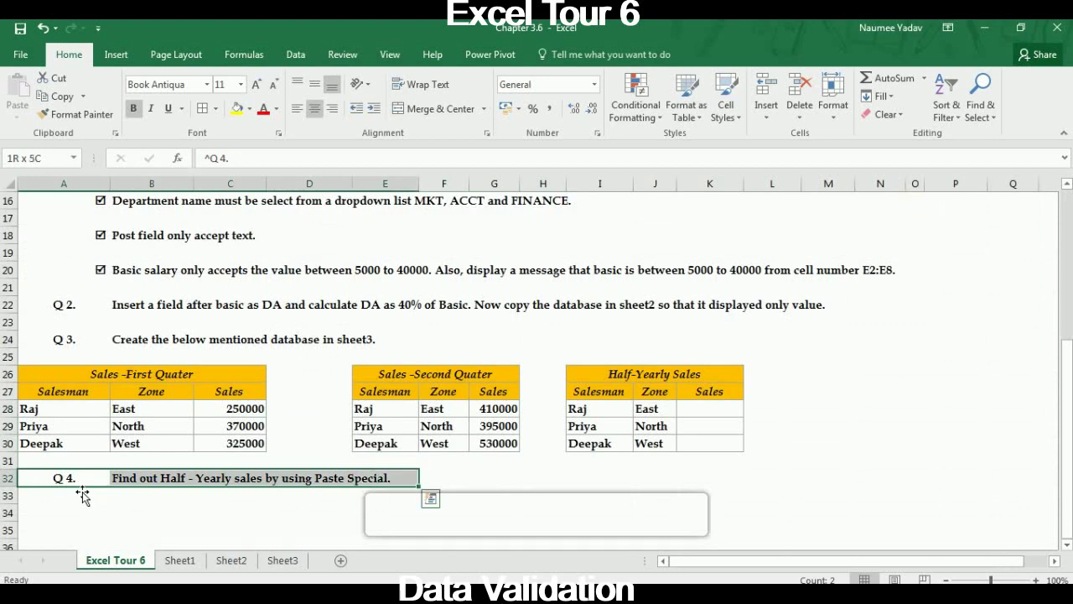
{"action": "left_click", "coordinate": [142, 512]}
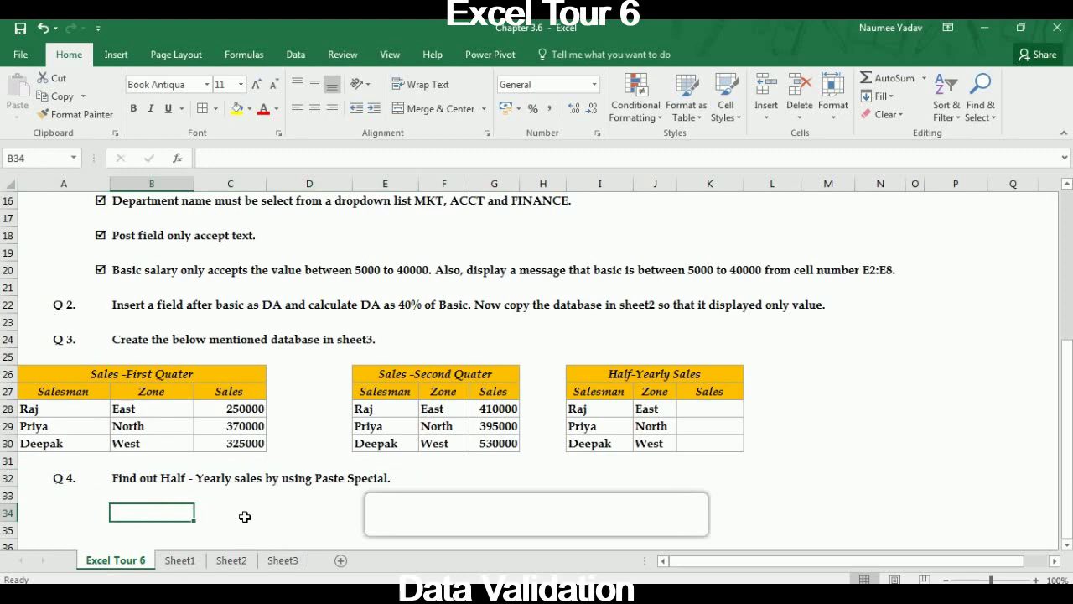
{"action": "left_click", "coordinate": [282, 560]}
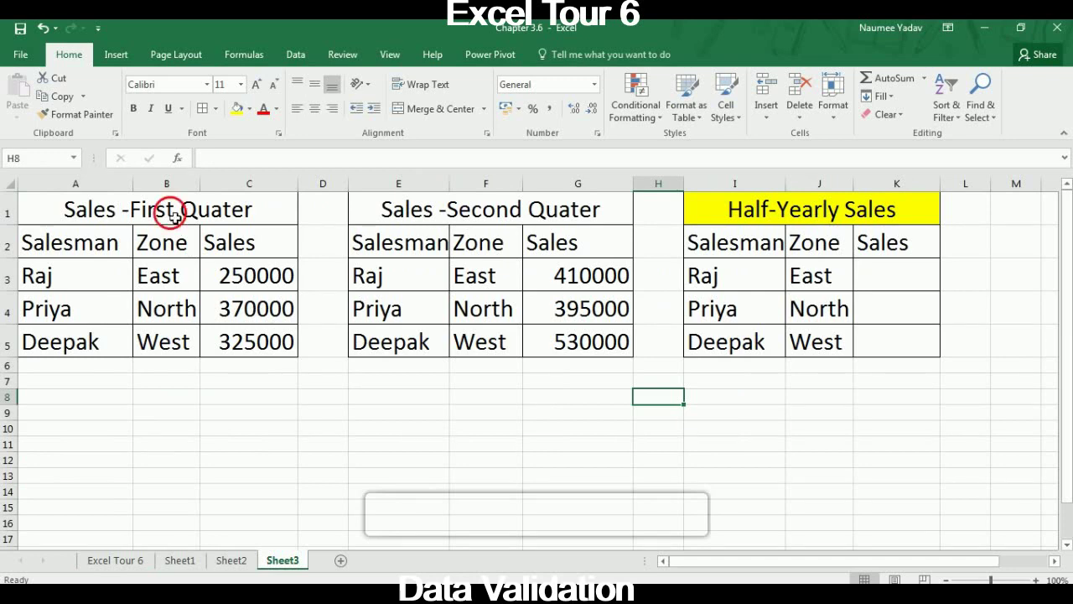
{"action": "left_click", "coordinate": [206, 218]}
{"action": "left_click", "coordinate": [449, 222]}
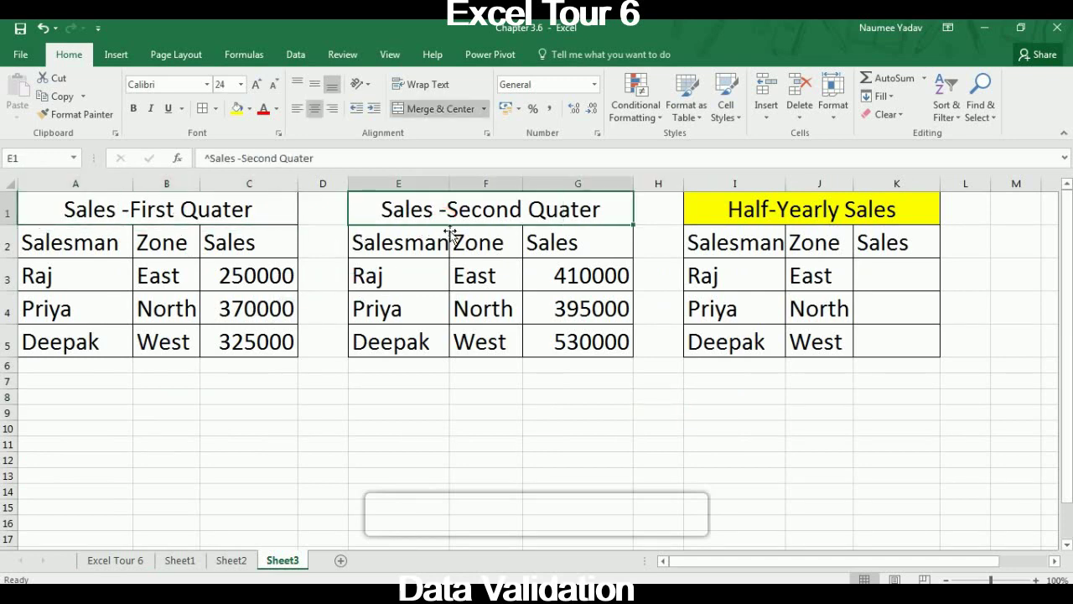
{"action": "left_click", "coordinate": [868, 284]}
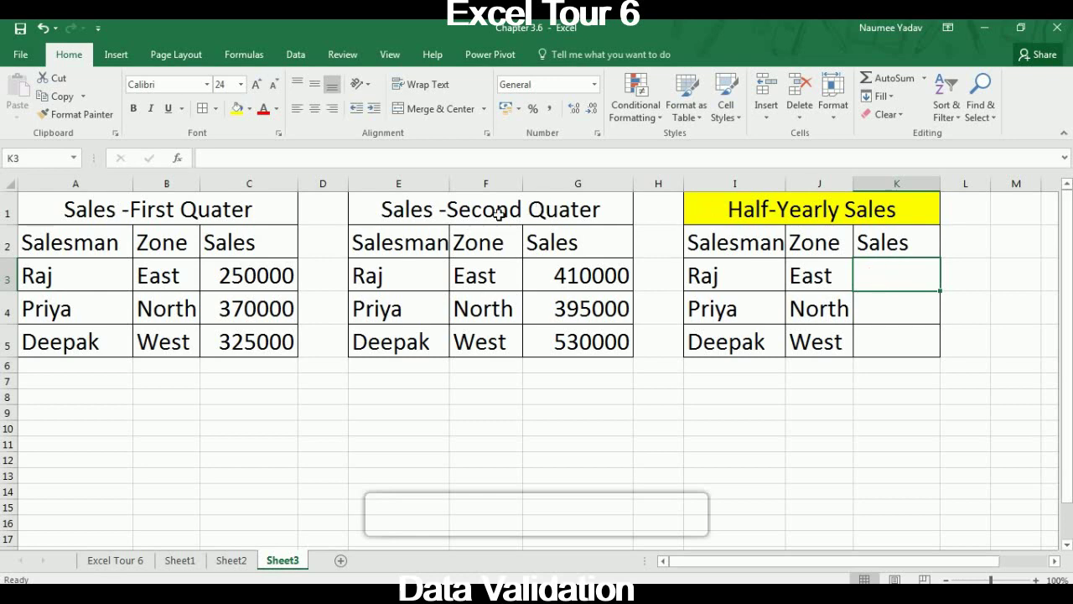
Copy the First Quarter sales values from C3:C5 into the Half-Yearly Sales column at K3:K5.
{"action": "left_click", "coordinate": [275, 286]}
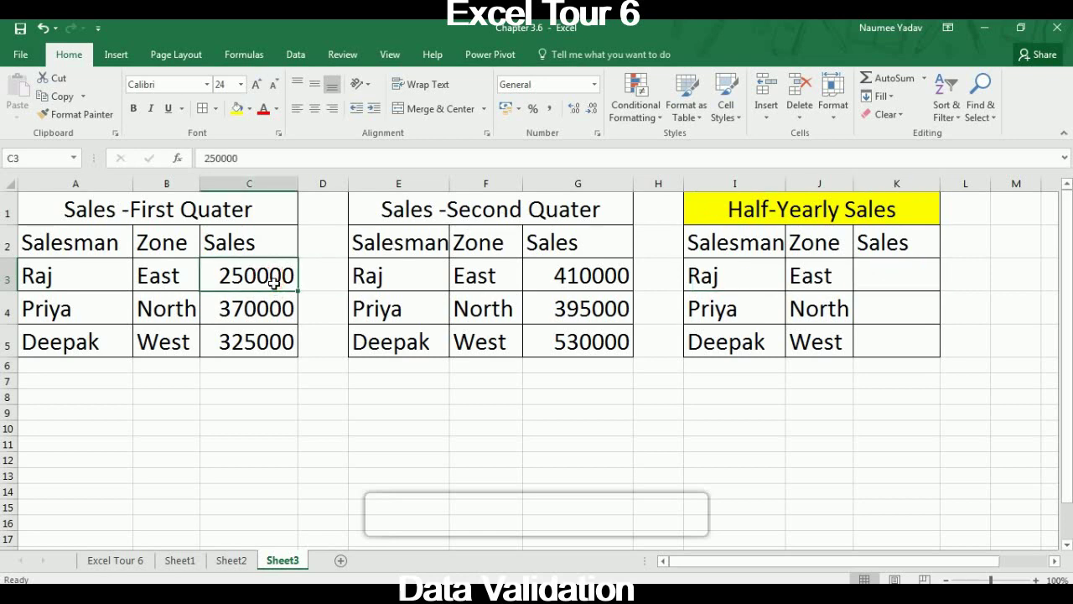
{"action": "key", "text": "shift+Down"}
{"action": "key", "text": "shift+Down"}
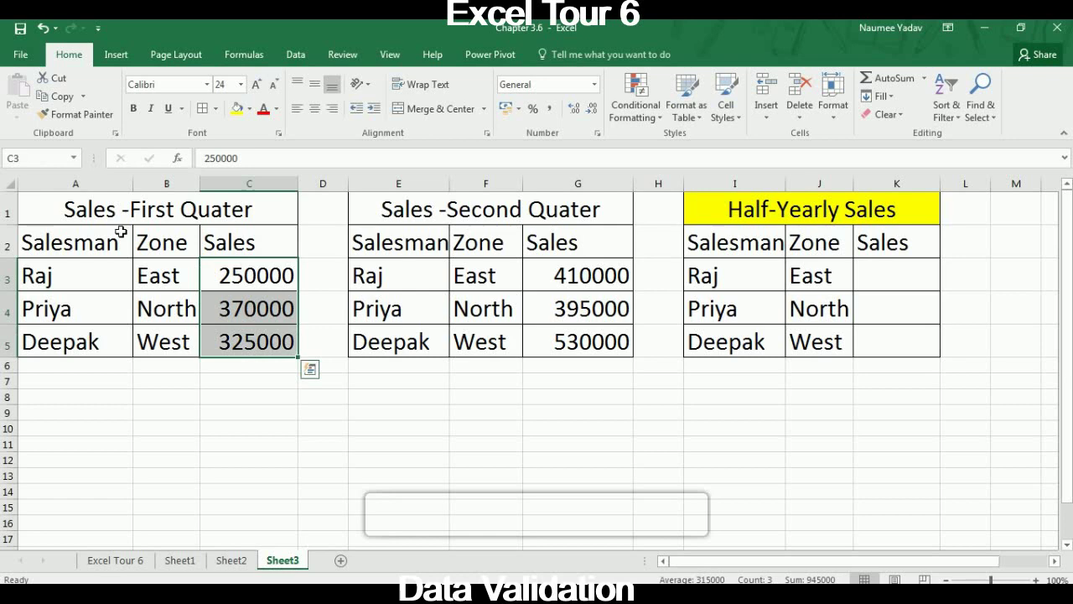
{"action": "left_click", "coordinate": [61, 101]}
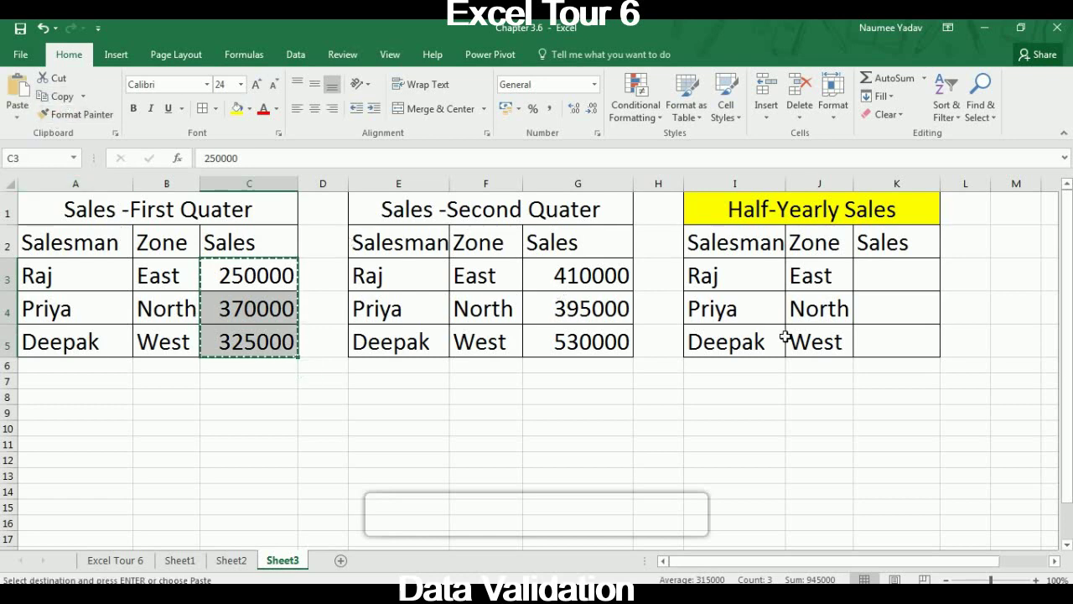
{"action": "left_click", "coordinate": [888, 268]}
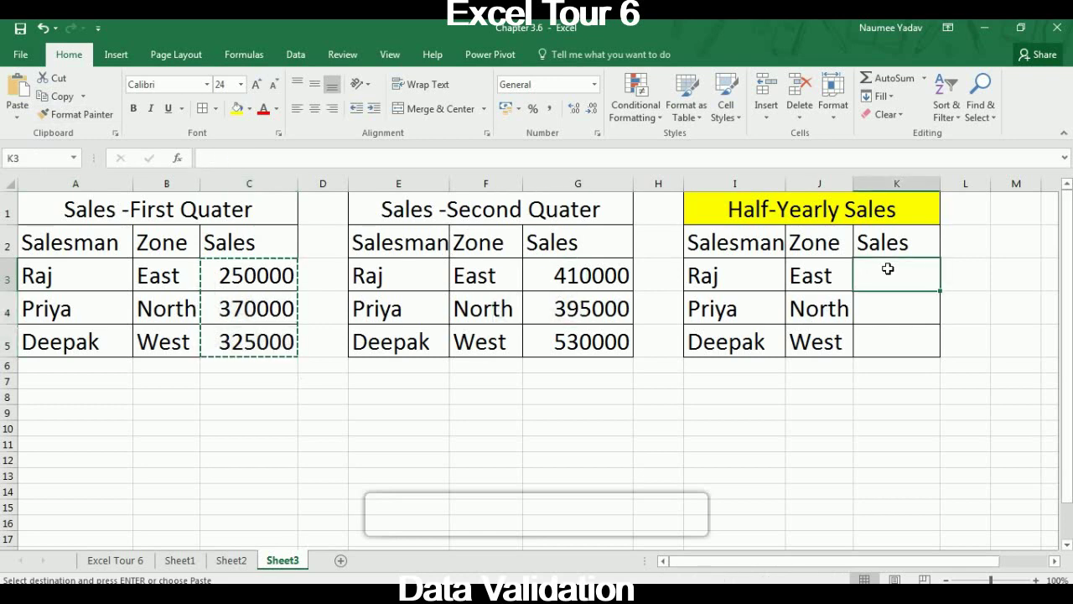
{"action": "key", "text": "shift+Down"}
{"action": "key", "text": "shift+Down"}
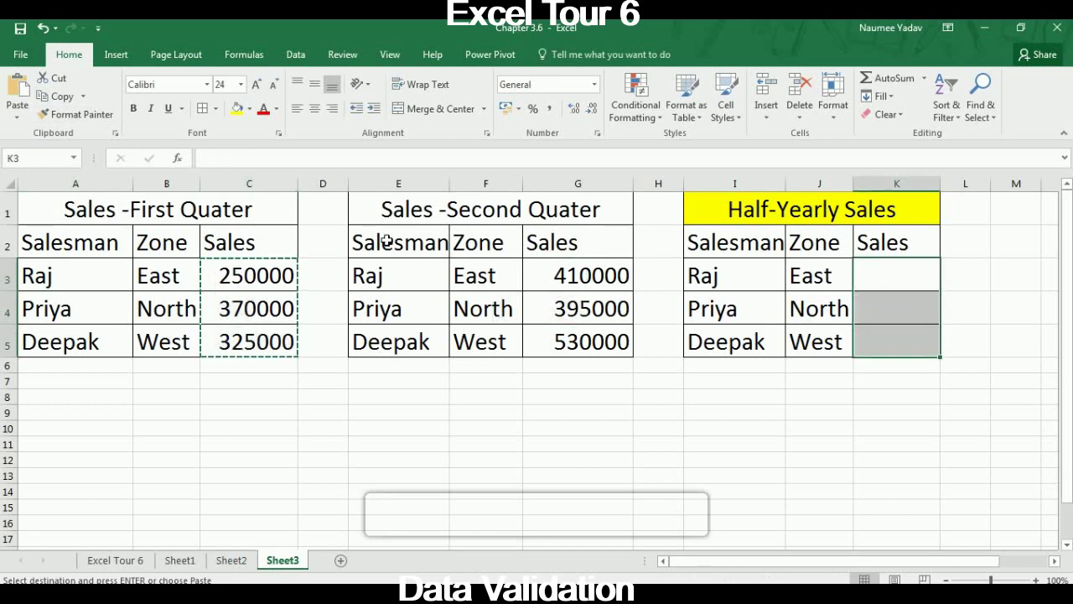
{"action": "left_click", "coordinate": [17, 88]}
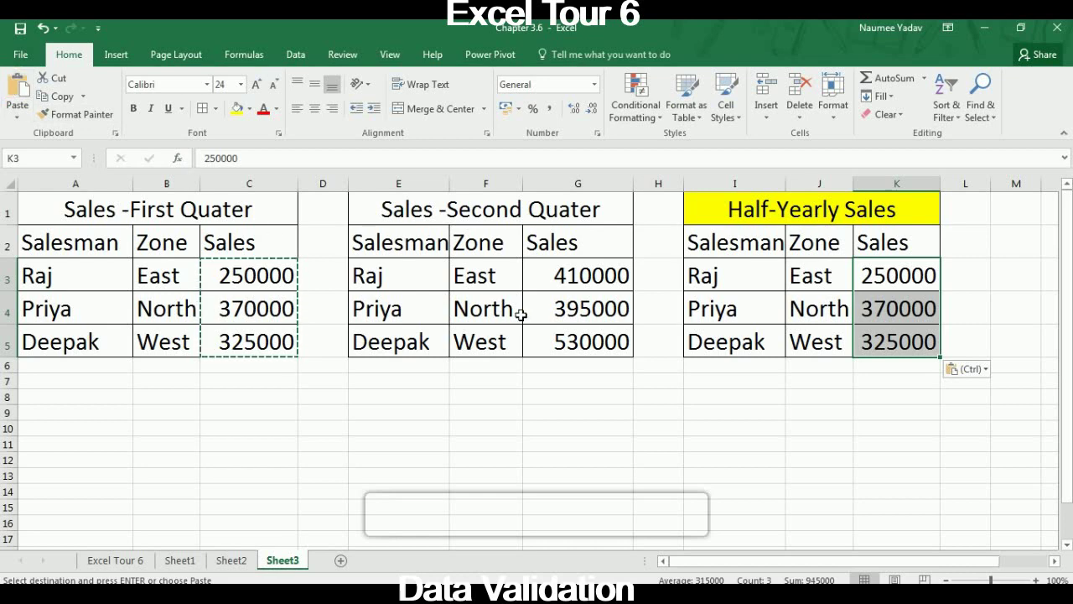
Copy the Second Quarter sales in G3:G5 and add them to the Half-Yearly Sales values in K3:K5 using Paste Special with the Add operation.
{"action": "left_click", "coordinate": [591, 275]}
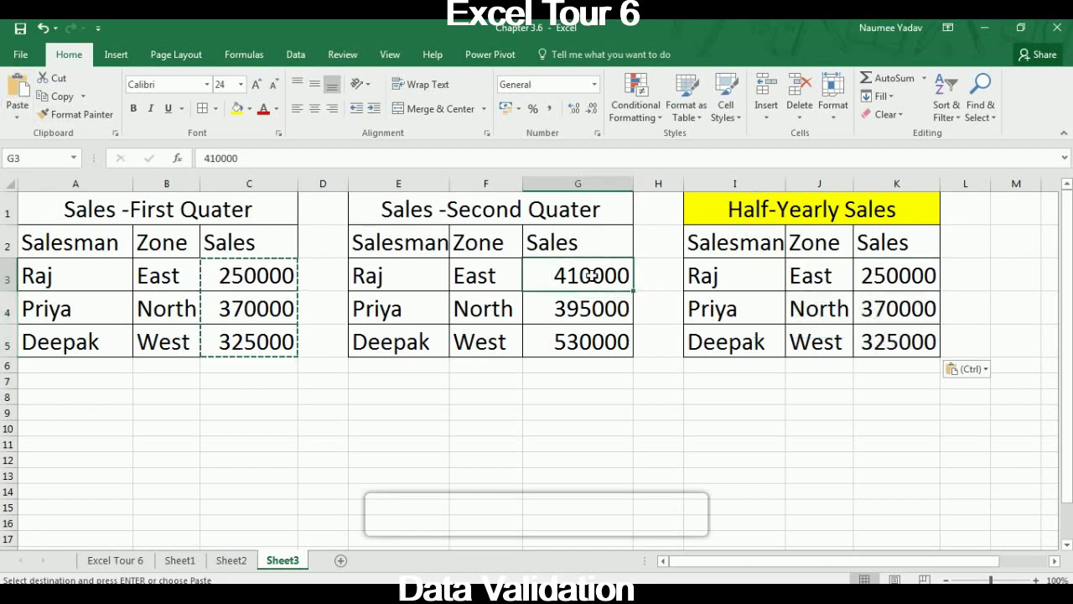
{"action": "key", "text": "shift+Down"}
{"action": "key", "text": "shift+Down"}
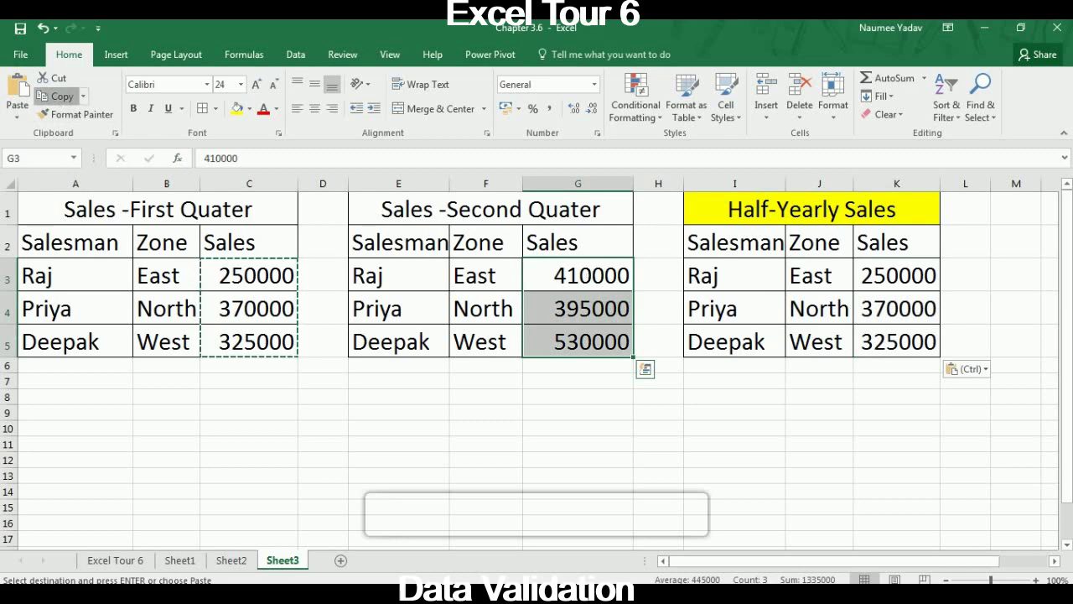
{"action": "left_click", "coordinate": [57, 97]}
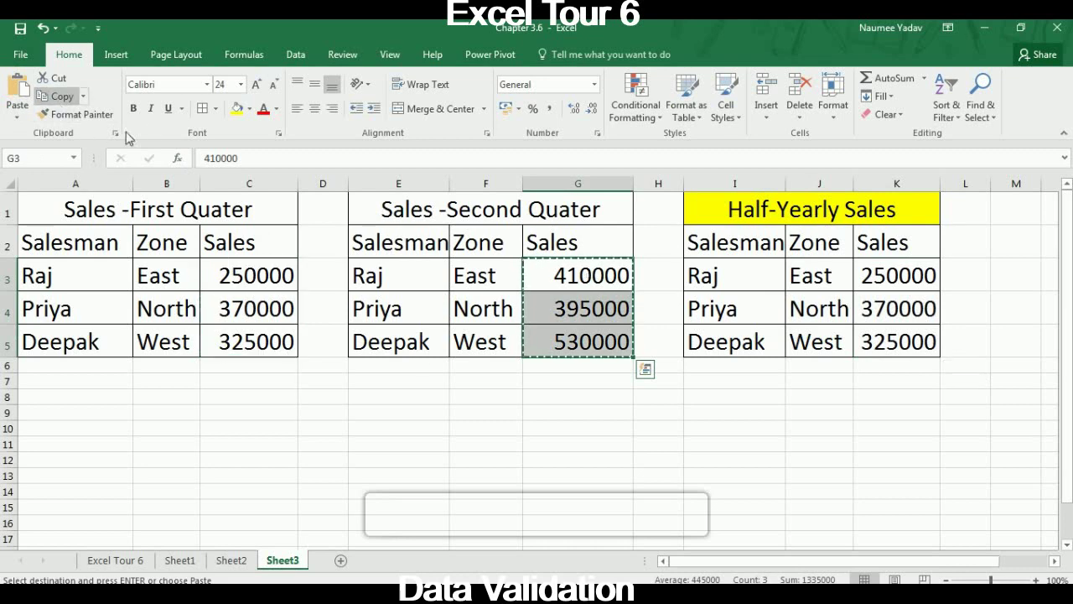
{"action": "left_click", "coordinate": [895, 272]}
{"action": "key", "text": "shift+Down"}
{"action": "key", "text": "shift+Down"}
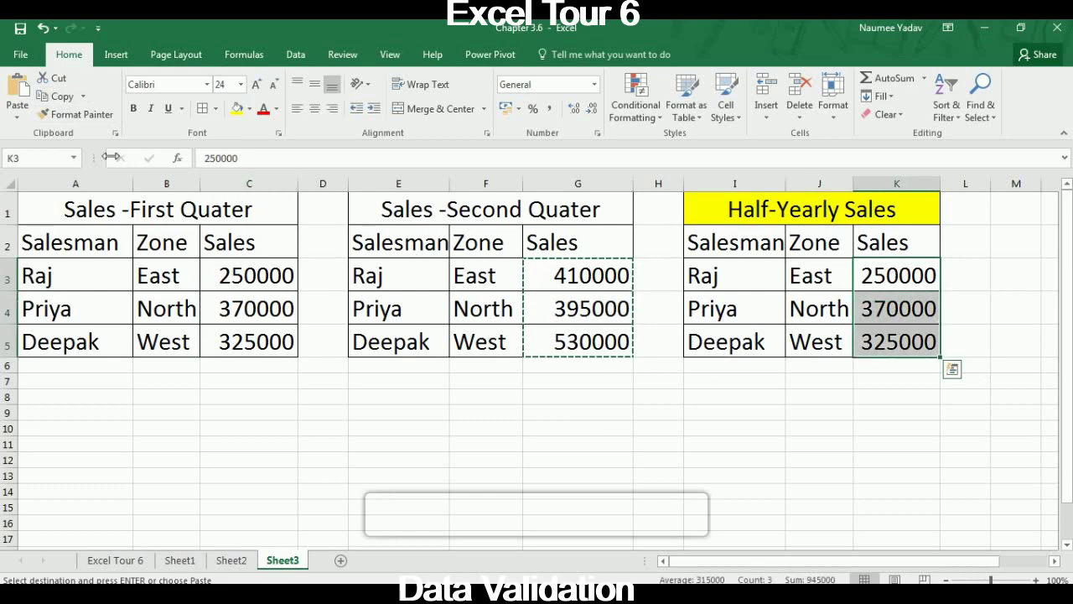
{"action": "left_click", "coordinate": [17, 116]}
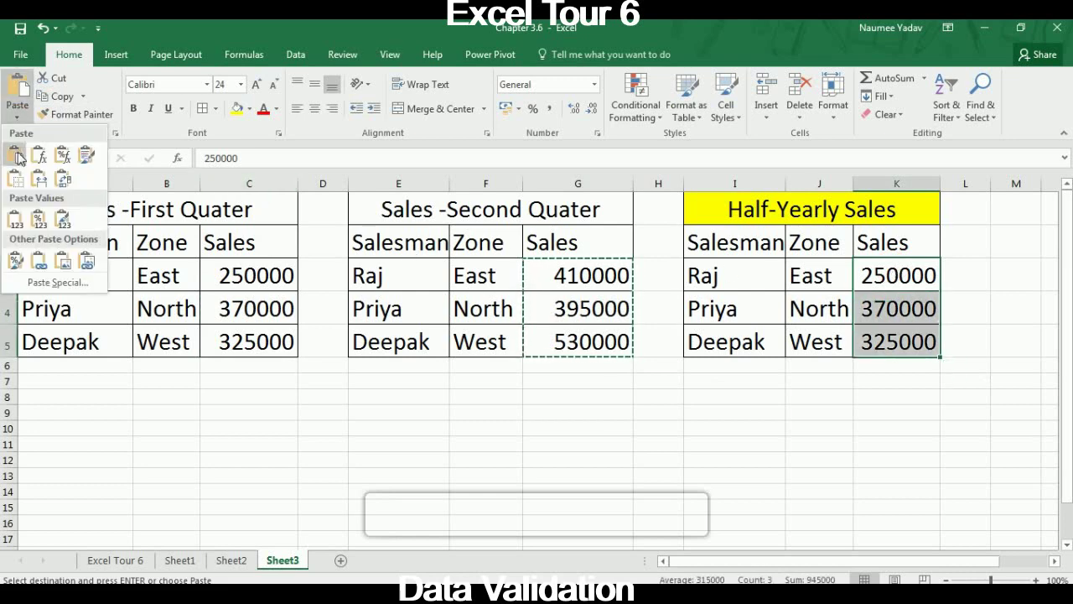
{"action": "left_click", "coordinate": [46, 282]}
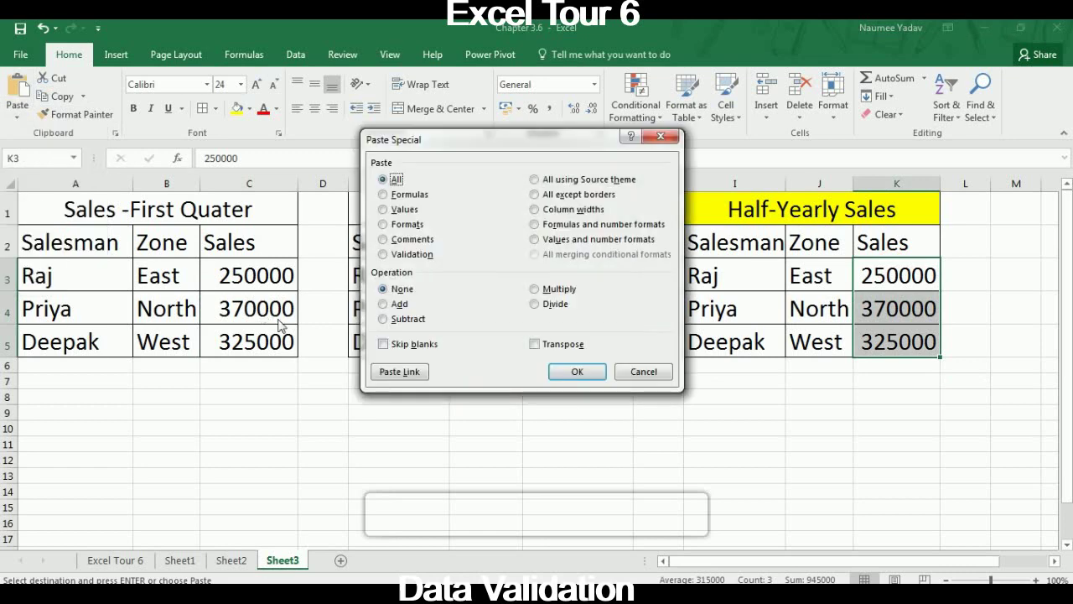
{"action": "left_click", "coordinate": [389, 307]}
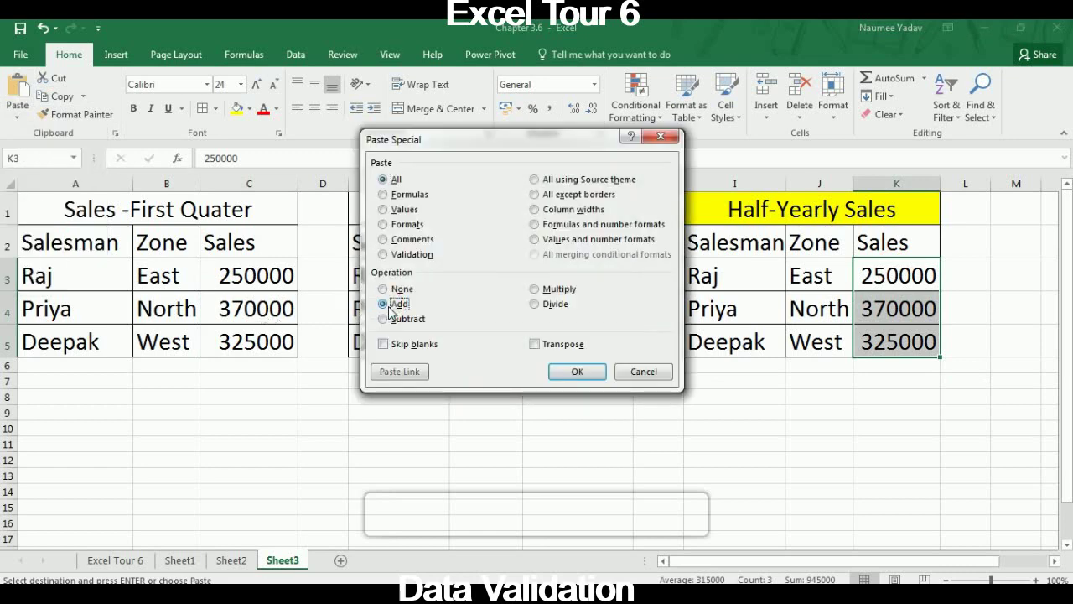
{"action": "left_click", "coordinate": [592, 374]}
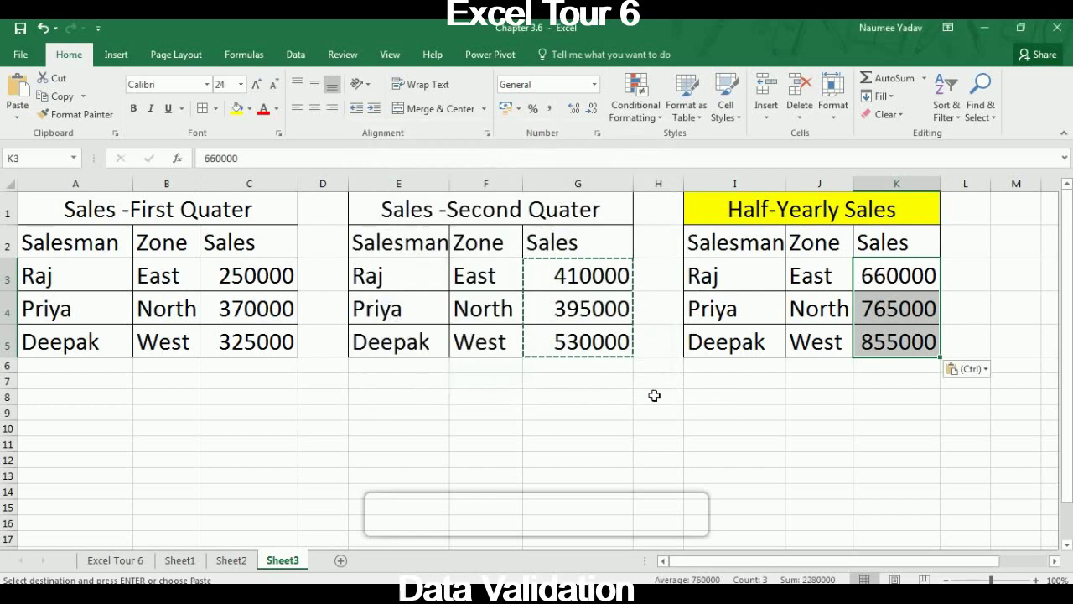
{"action": "left_click", "coordinate": [657, 397]}
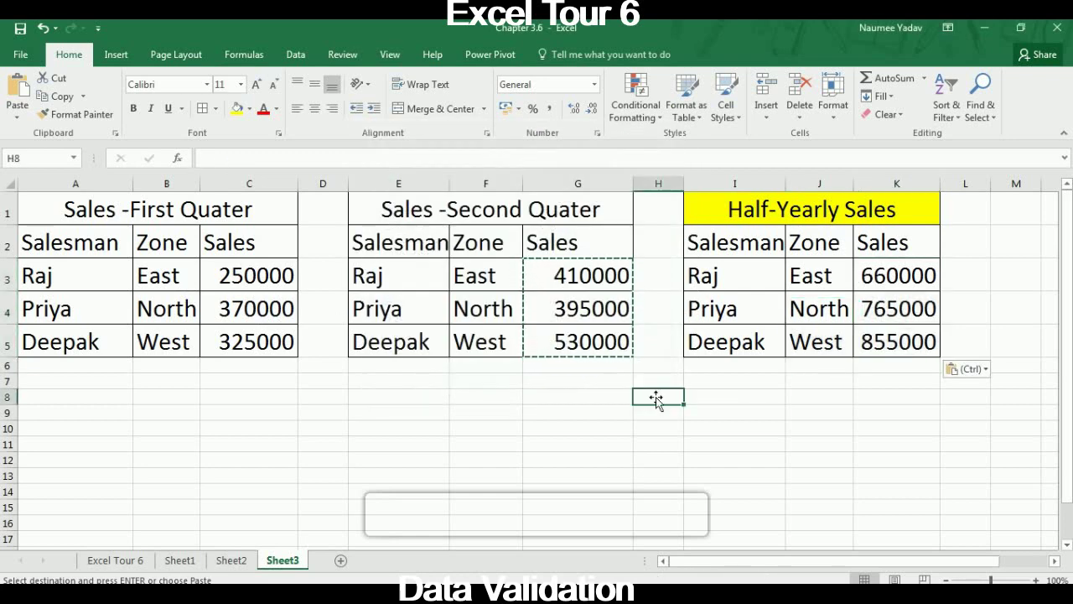
{"action": "key", "text": "Escape"}
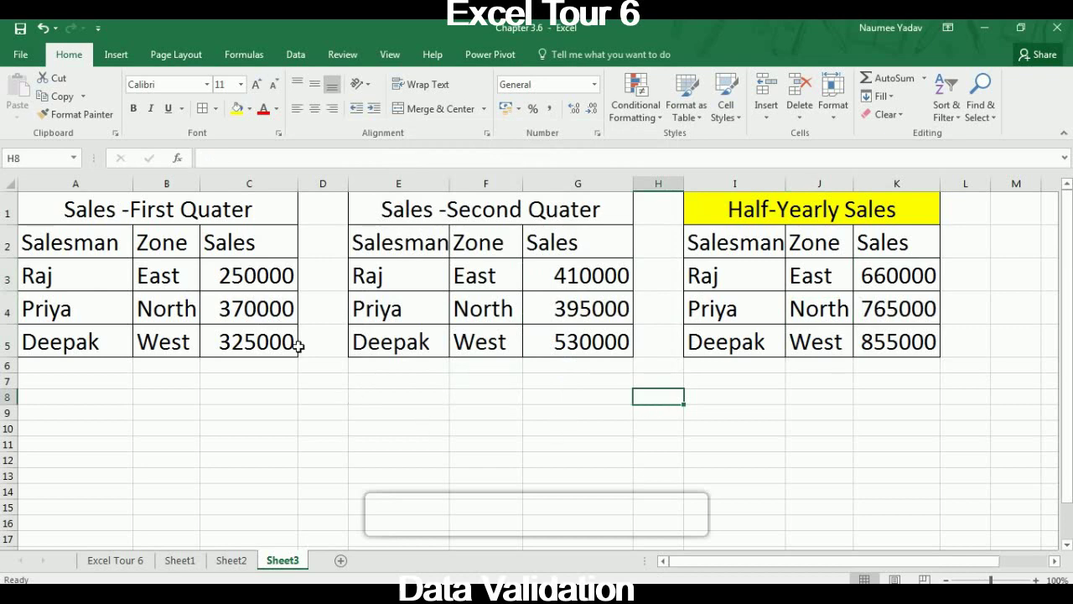
Enter the check formula =G3+C3 in cell F9 and compare its result with the half-yearly value in K3.
{"action": "left_click", "coordinate": [508, 417]}
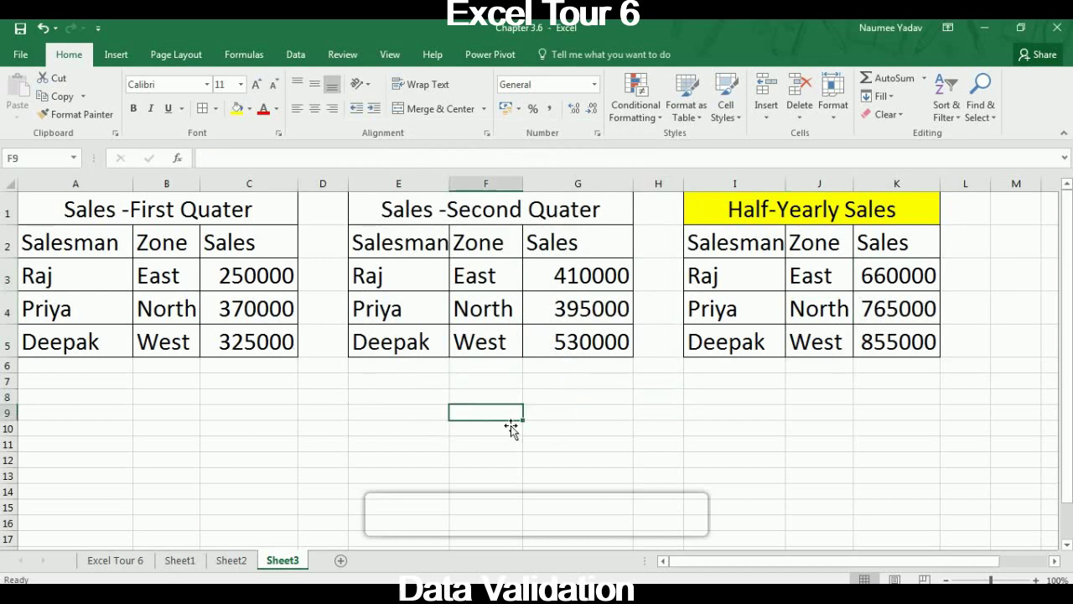
{"action": "type", "text": "="}
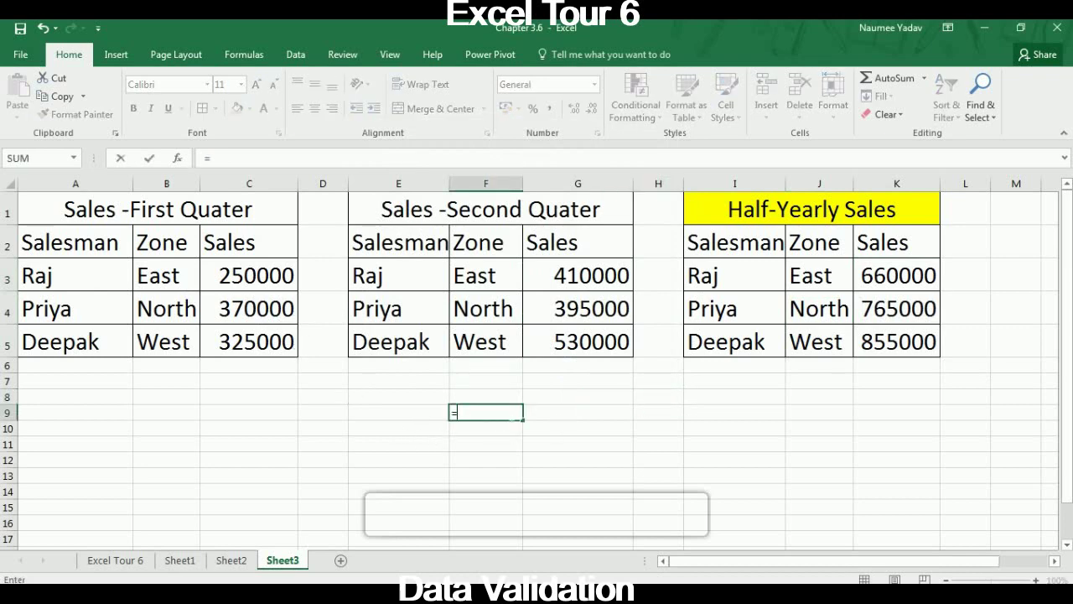
{"action": "left_click", "coordinate": [590, 281]}
{"action": "type", "text": "+"}
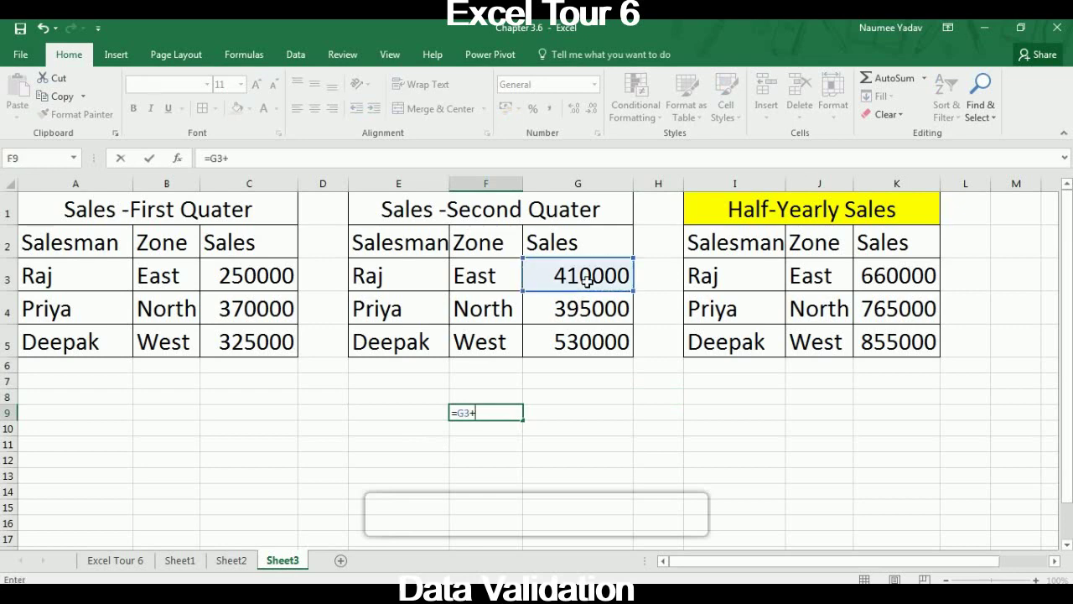
{"action": "left_click", "coordinate": [276, 283]}
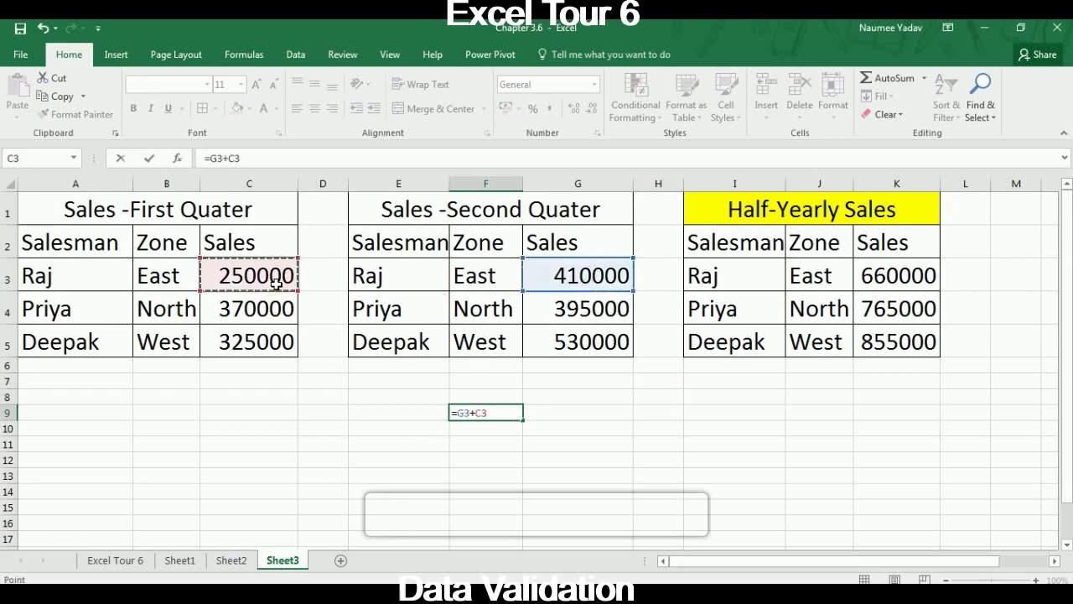
{"action": "key", "text": "Return"}
{"action": "key", "text": "Up"}
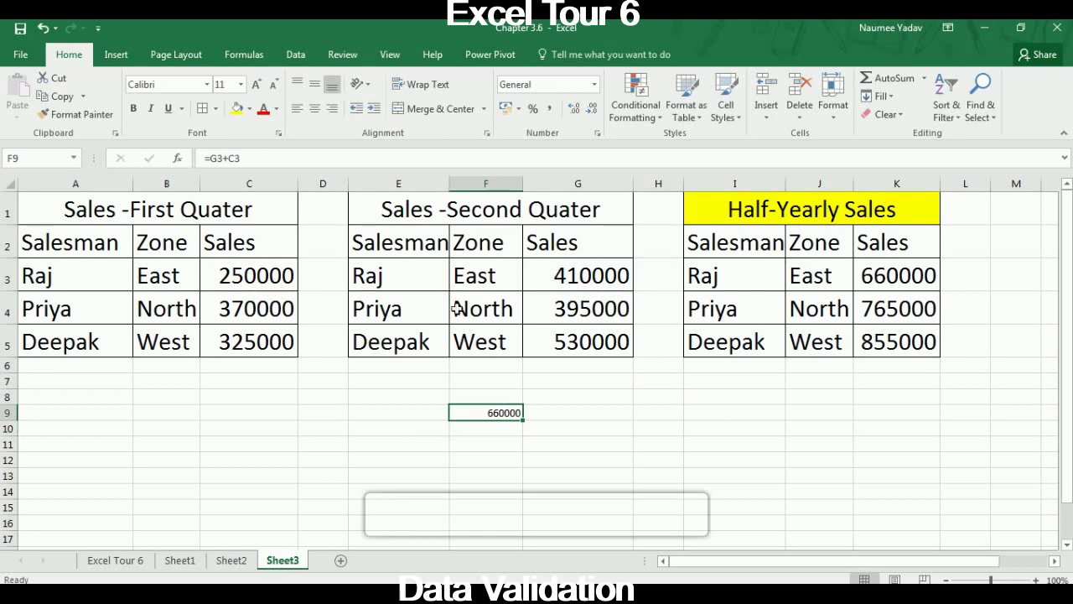
{"action": "left_click", "coordinate": [905, 275]}
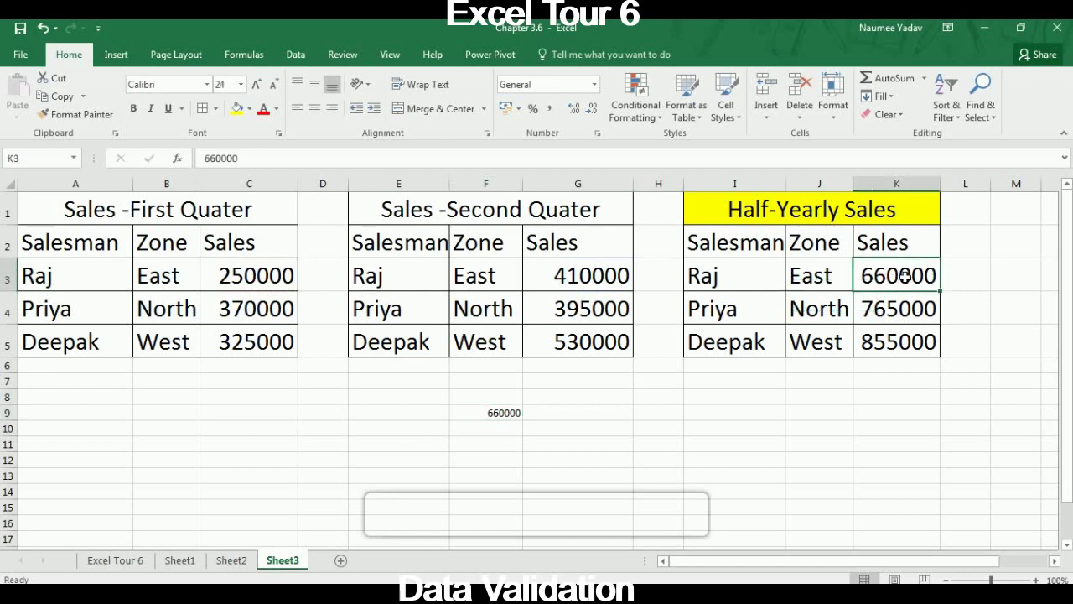
{"action": "left_click", "coordinate": [632, 398]}
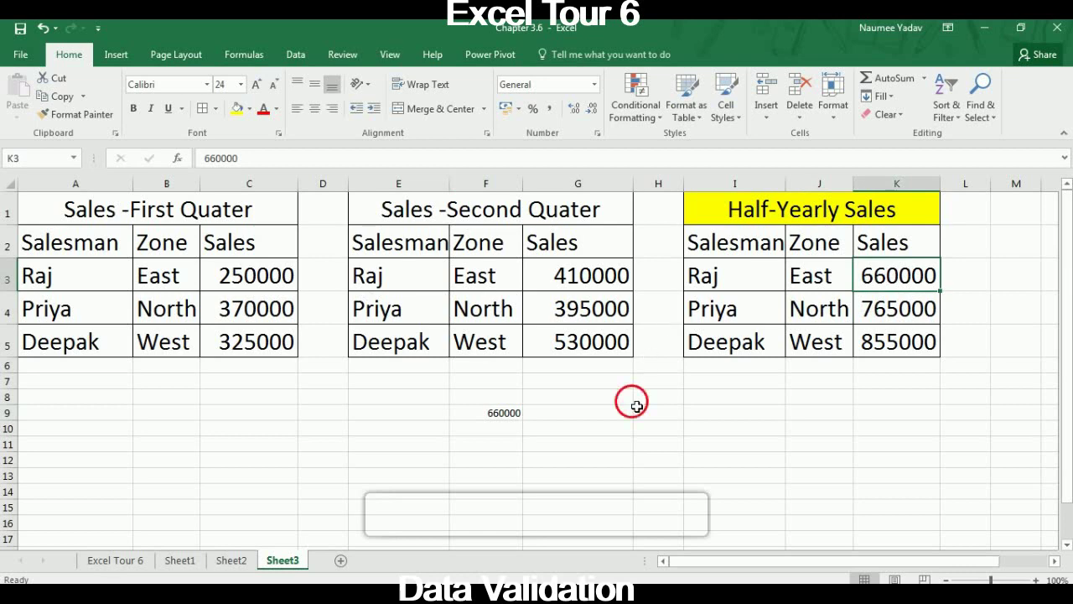
Review the exercise questions on the Excel Tour 6 sheet, from Q 4 back up to Q 1.
{"action": "left_click", "coordinate": [116, 560]}
{"action": "left_click", "coordinate": [220, 523]}
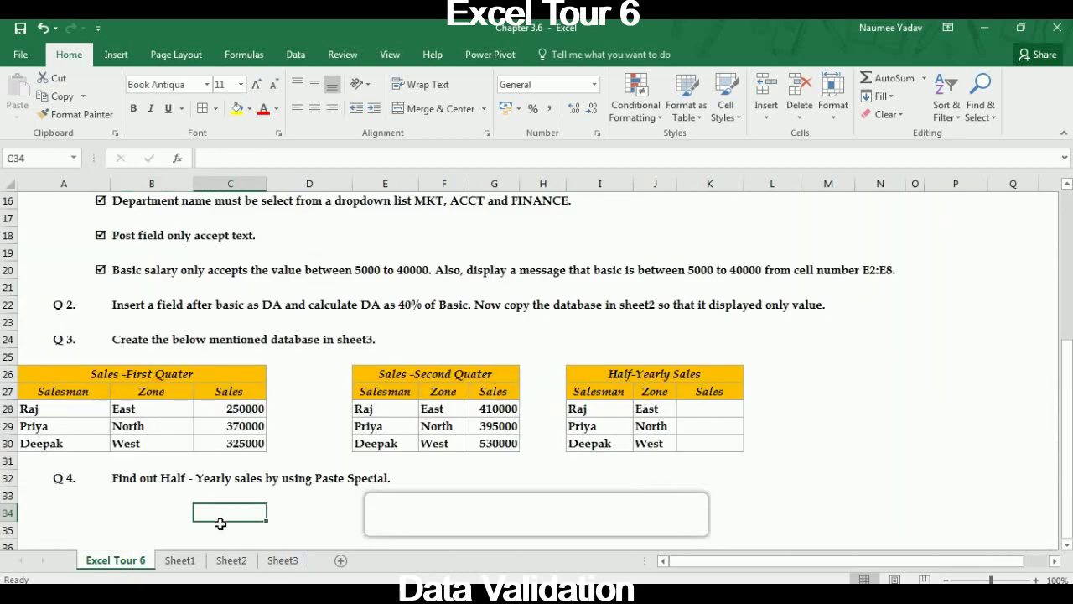
{"action": "key", "text": "Down"}
{"action": "key", "text": "Down"}
{"action": "key", "text": "Down"}
{"action": "key", "text": "Down"}
{"action": "key", "text": "Down"}
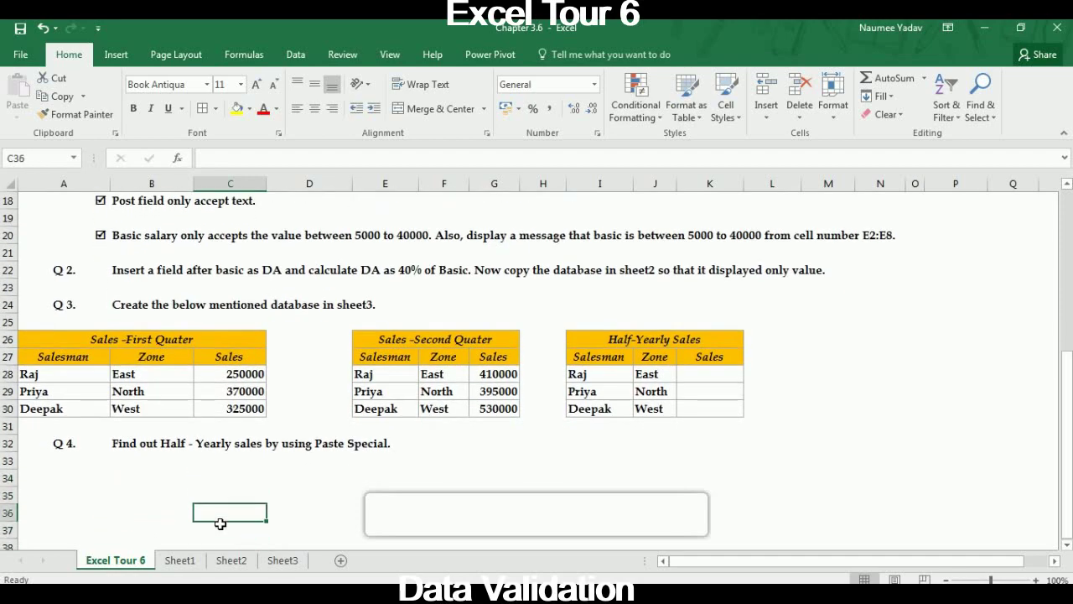
{"action": "key", "text": "Up"}
{"action": "key", "text": "Up"}
{"action": "key", "text": "Up"}
{"action": "key", "text": "Up"}
{"action": "key", "text": "Up"}
{"action": "key", "text": "Up"}
{"action": "key", "text": "Up"}
{"action": "key", "text": "Up"}
{"action": "key", "text": "Up"}
{"action": "key", "text": "Up"}
{"action": "key", "text": "Up"}
{"action": "key", "text": "Up"}
{"action": "key", "text": "Up"}
{"action": "key", "text": "Up"}
{"action": "key", "text": "Up"}
{"action": "key", "text": "Up"}
{"action": "key", "text": "Up"}
{"action": "key", "text": "Up"}
{"action": "key", "text": "Up"}
{"action": "key", "text": "Up"}
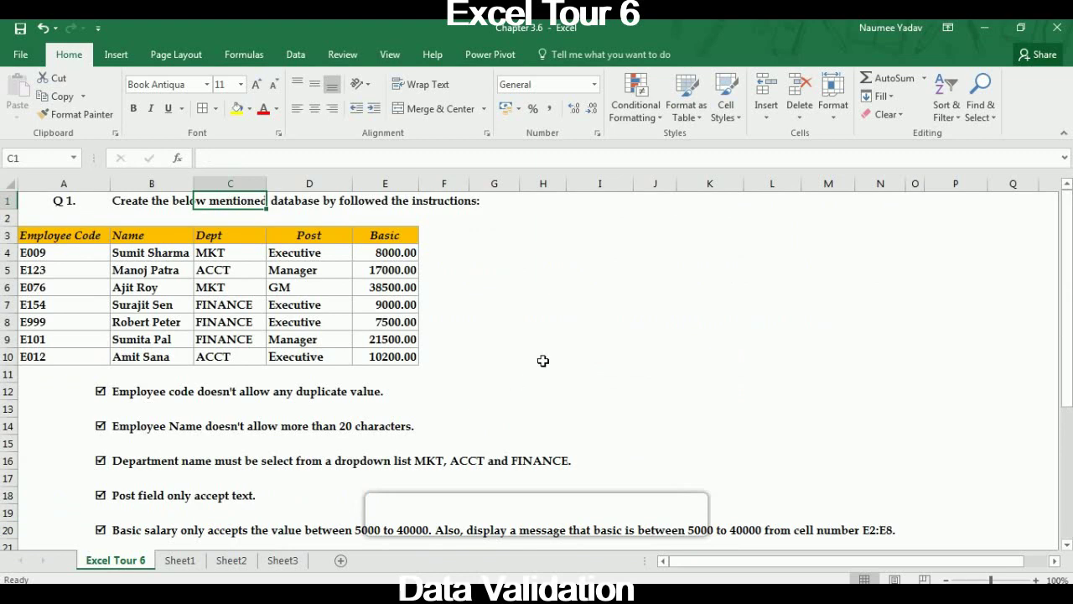
{"action": "left_click", "coordinate": [543, 361]}
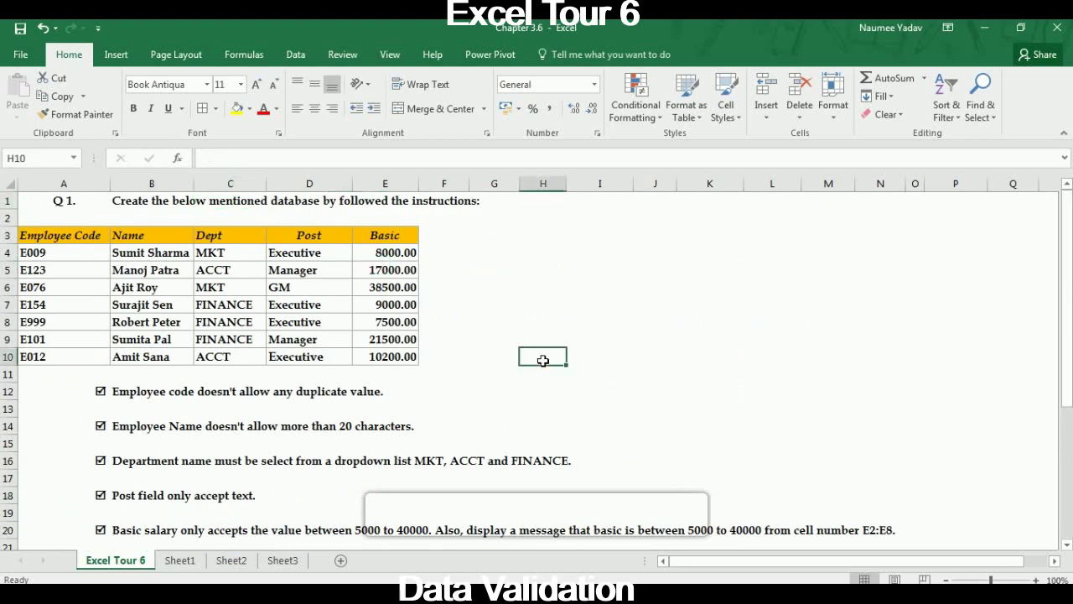